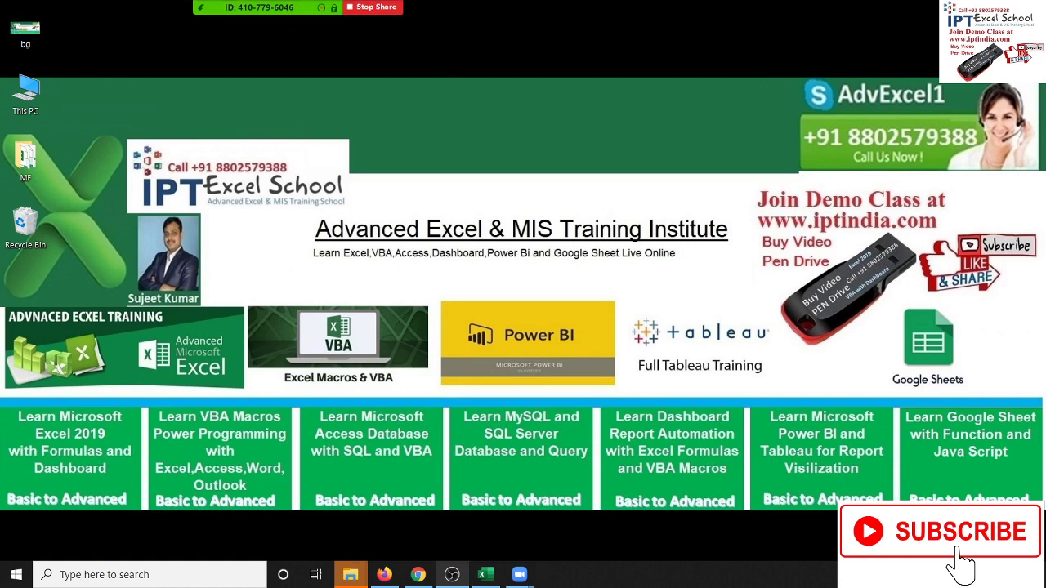
Step: Clear the old SEQUENCE numbers and Qty/MRP table from A1:J12 on Sheet3
left_click(485, 575)
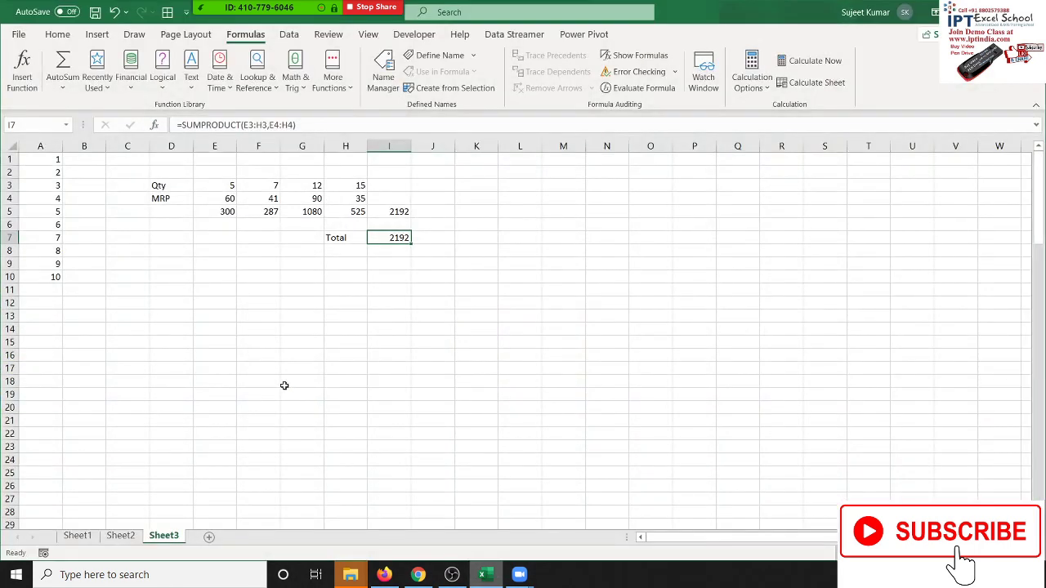
left_click(258, 368)
left_click_drag(49, 160, 423, 307)
key("Delete")
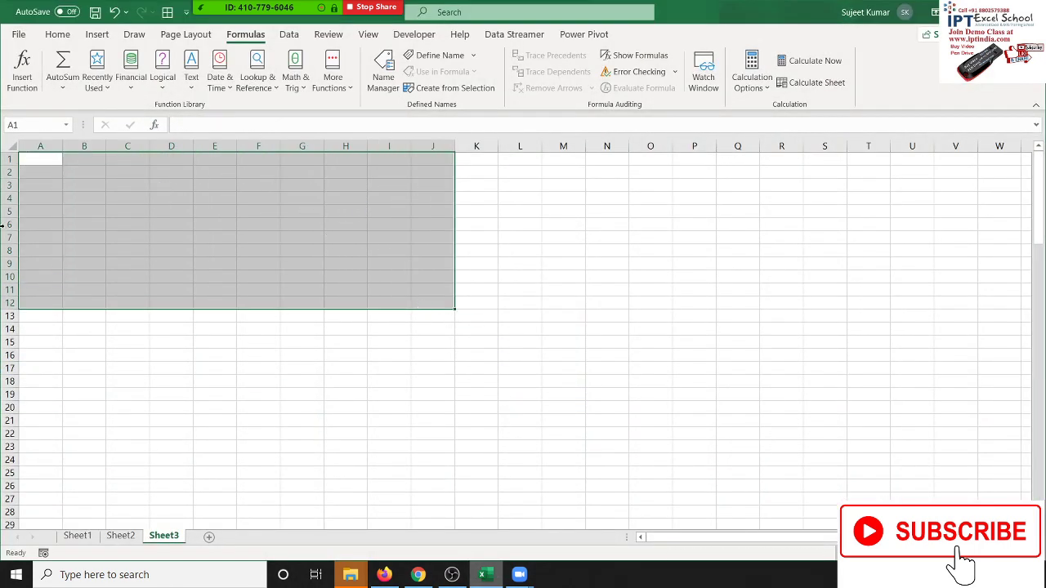
Step: Enter =RANDBETWEEN(10,90) in cell A1
left_click(42, 159)
type("=")
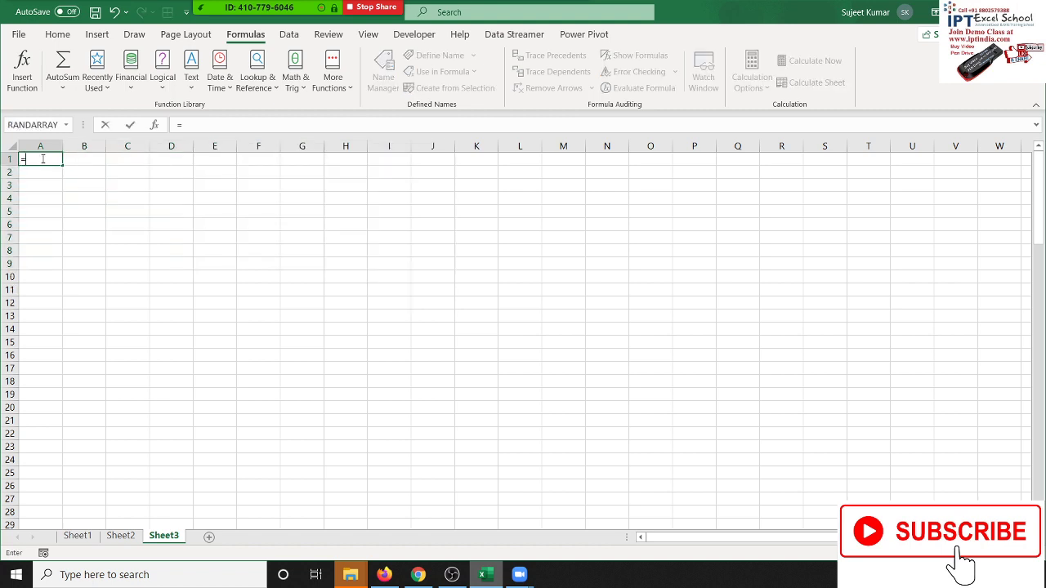
type("e")
key("BackSpace")
type("ra")
key("Down")
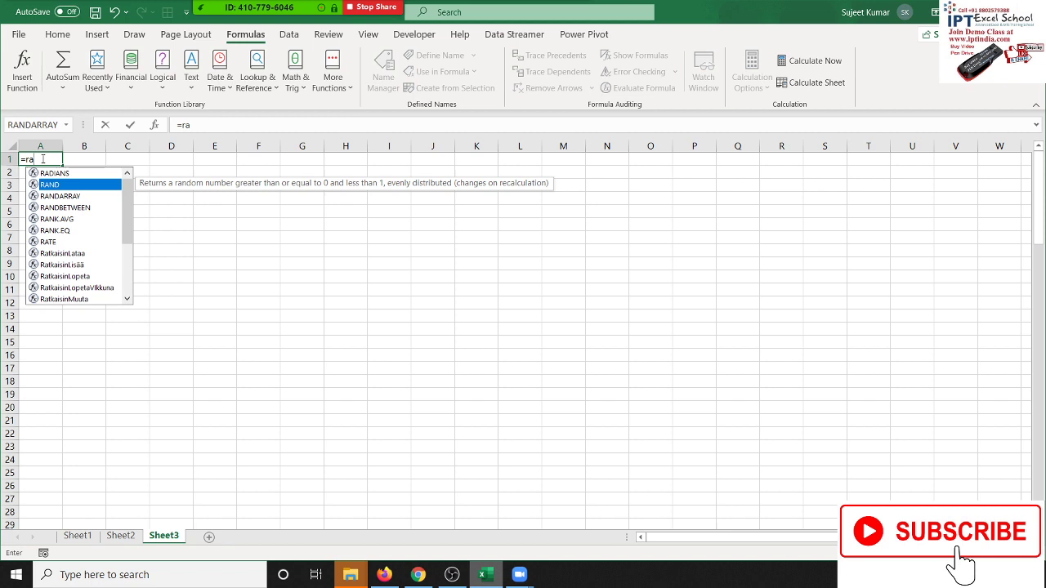
key("Down")
key("Down")
key("Tab")
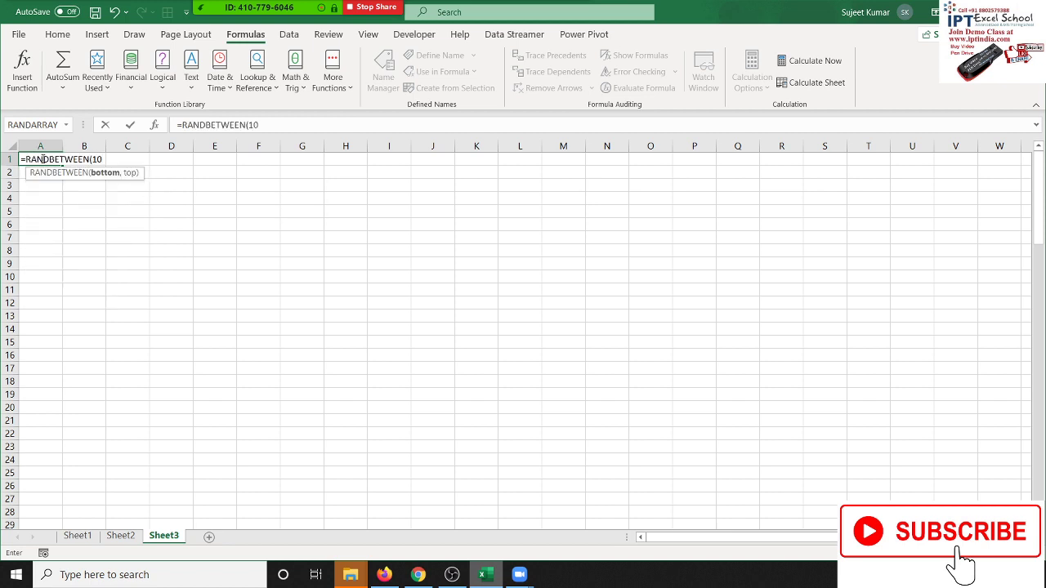
type(",90")
key("Return")
Step: Fill the formula across A1:J21 with Ctrl+R and Ctrl+D, then copy the block
left_click(42, 159)
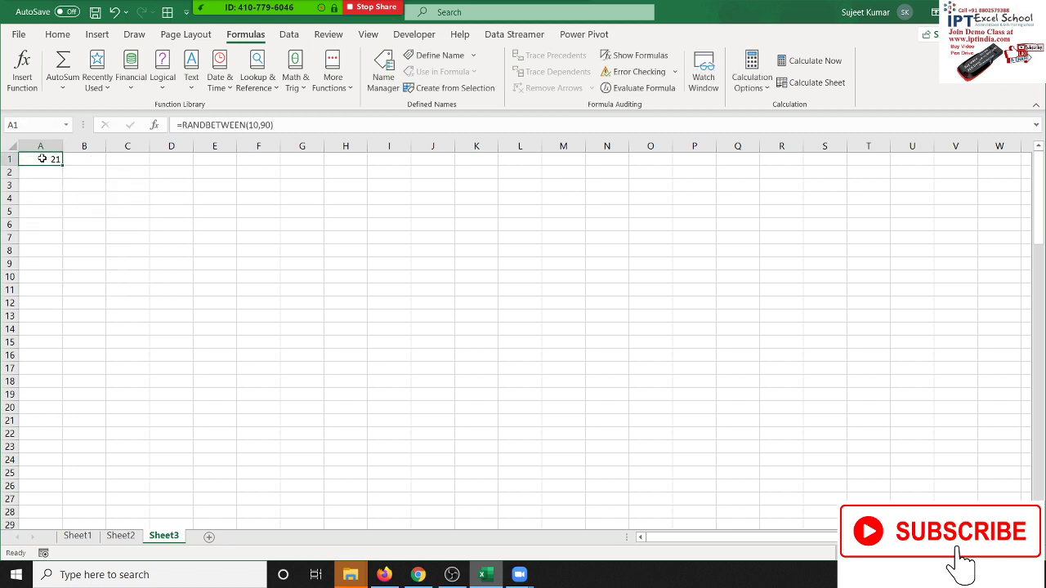
key("shift+Right")
key("shift+Right")
key("shift+Right")
key("shift+Right")
key("shift+Right")
key("shift+Right")
key("shift+Down")
key("shift+Down")
key("shift+Down")
key("shift+Down")
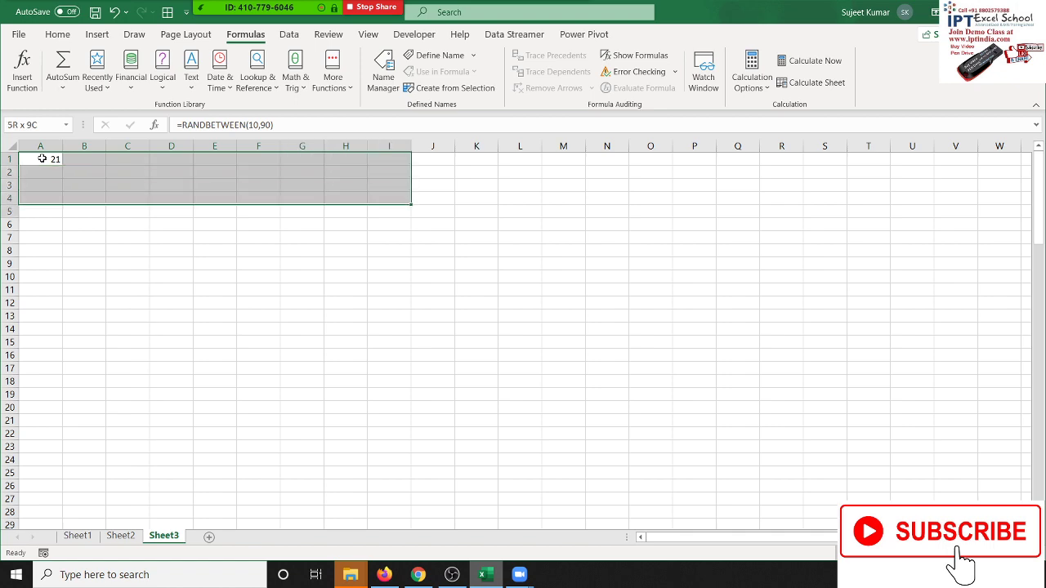
key("shift+Down")
key("shift+Down")
key("shift+Down")
key("shift+Right")
key("shift+Down")
key("shift+Down")
key("shift+Down")
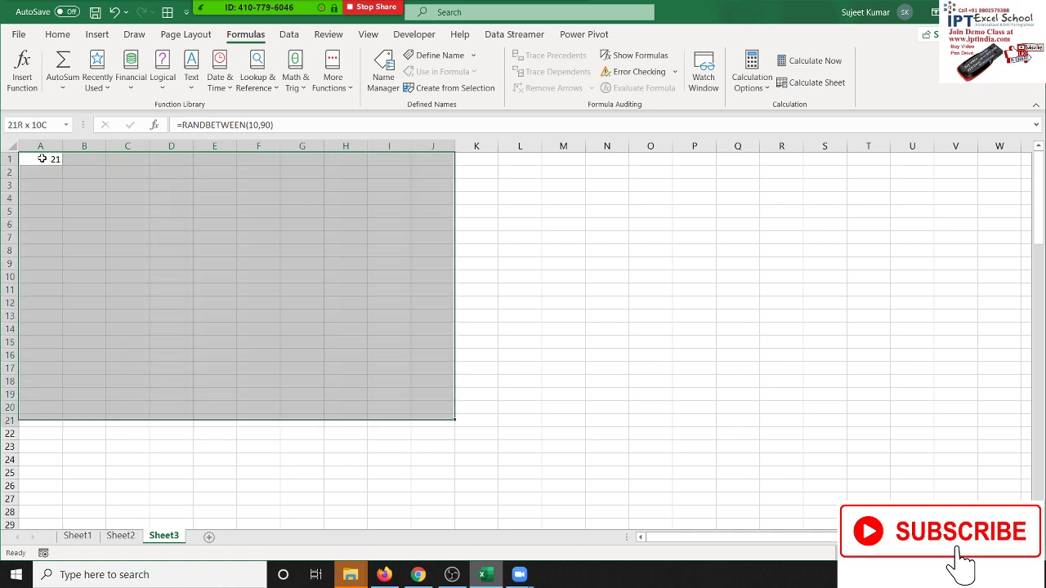
key("ctrl+r")
key("ctrl+d")
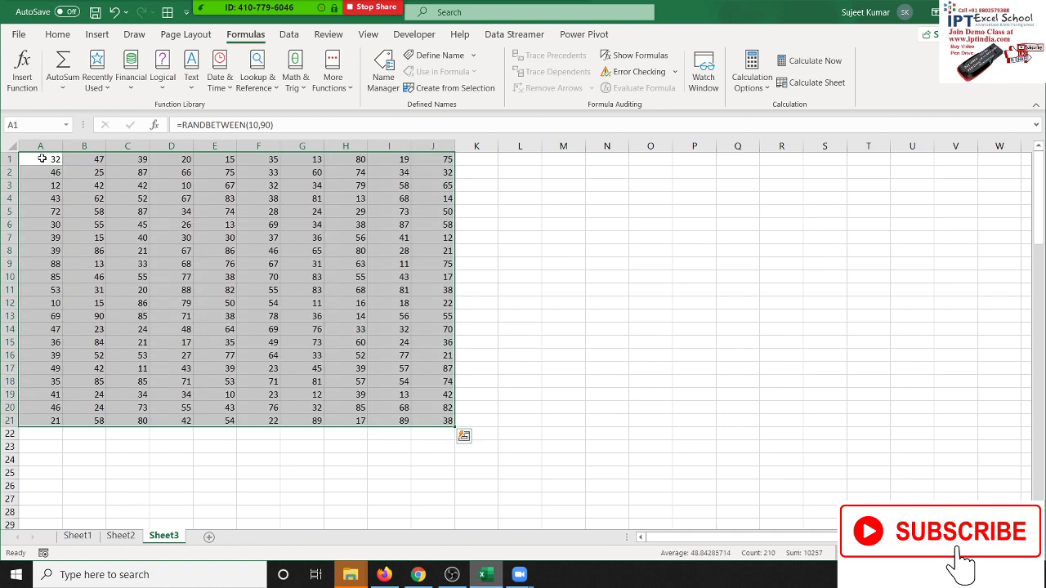
key("ctrl+c")
Step: Paste A1:J21 back as values, then return to cell A1
left_click(55, 38)
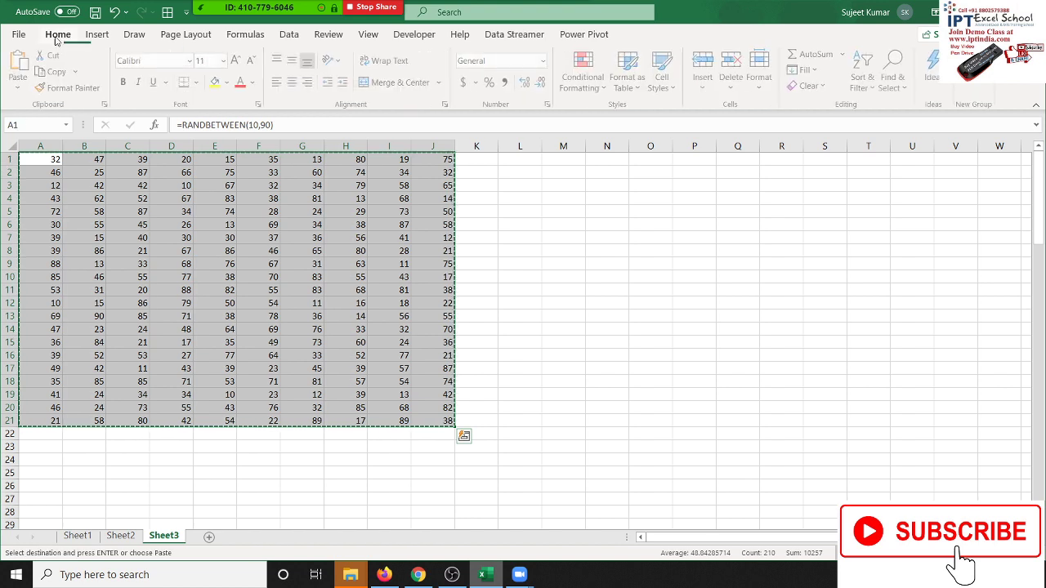
left_click(19, 82)
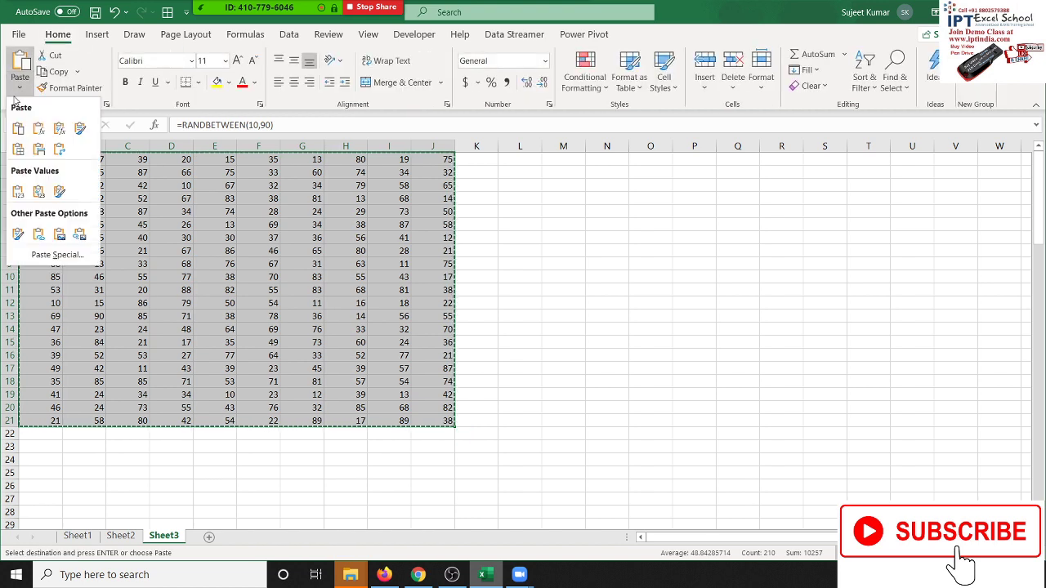
left_click(18, 191)
left_click(44, 162)
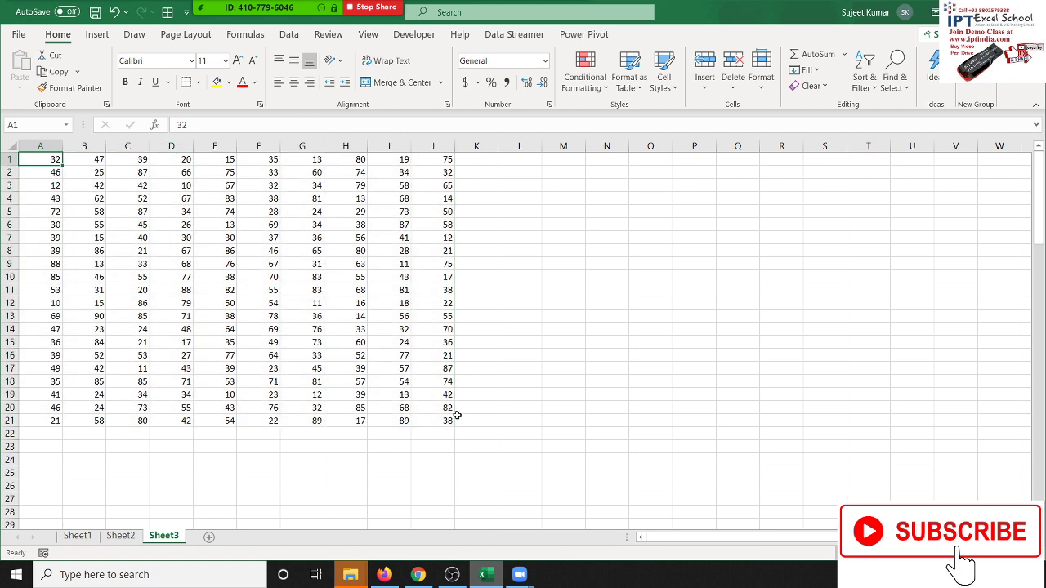
left_click_drag(458, 420, 433, 423)
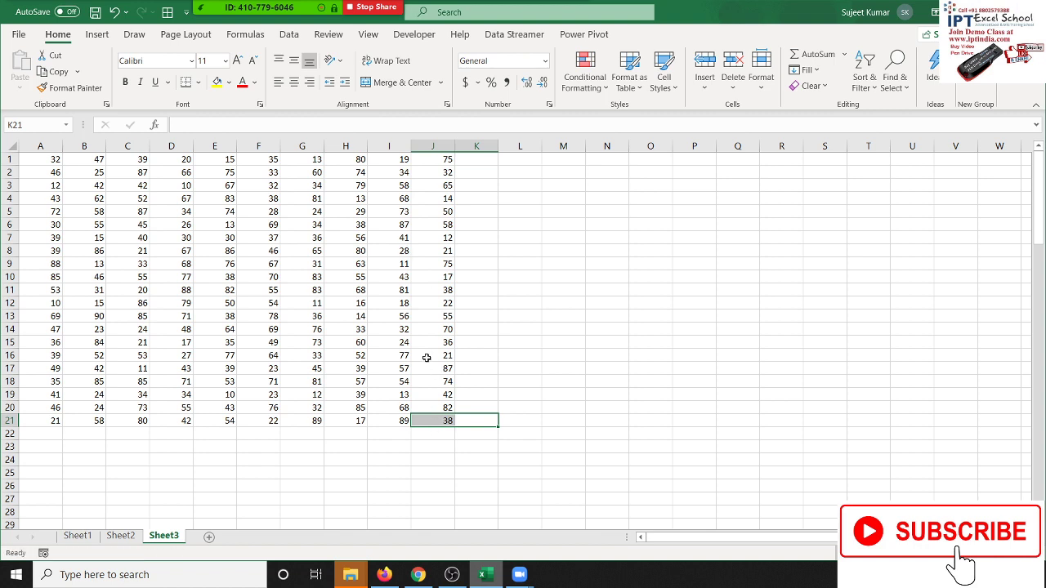
mouse_move(446, 235)
left_mouse_down()
mouse_move(478, 148)
mouse_move(606, 148)
left_mouse_up()
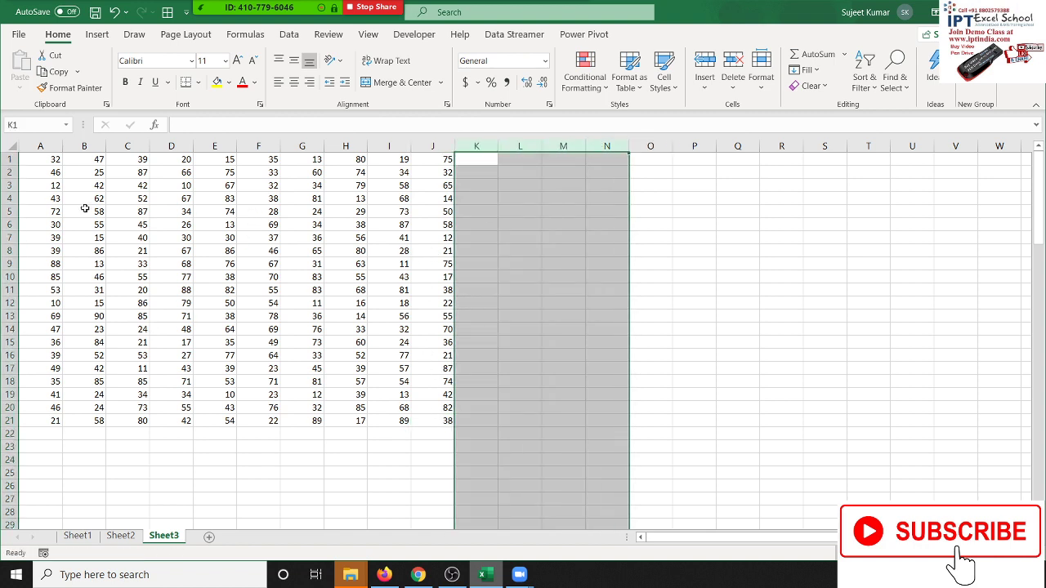
left_click(52, 162)
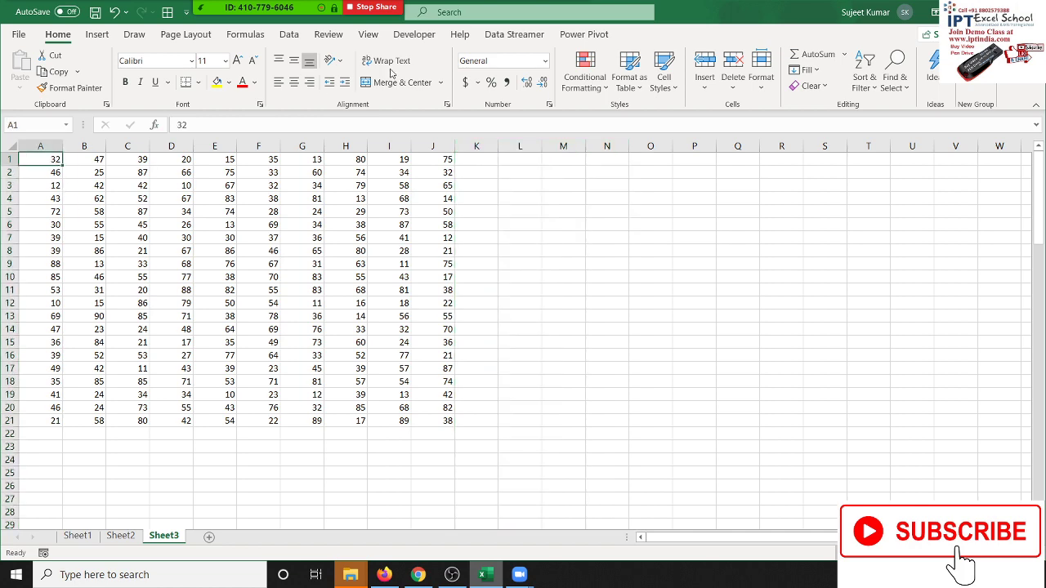
Step: Open the Visual Basic editor from Developer and insert a new module
left_click(414, 34)
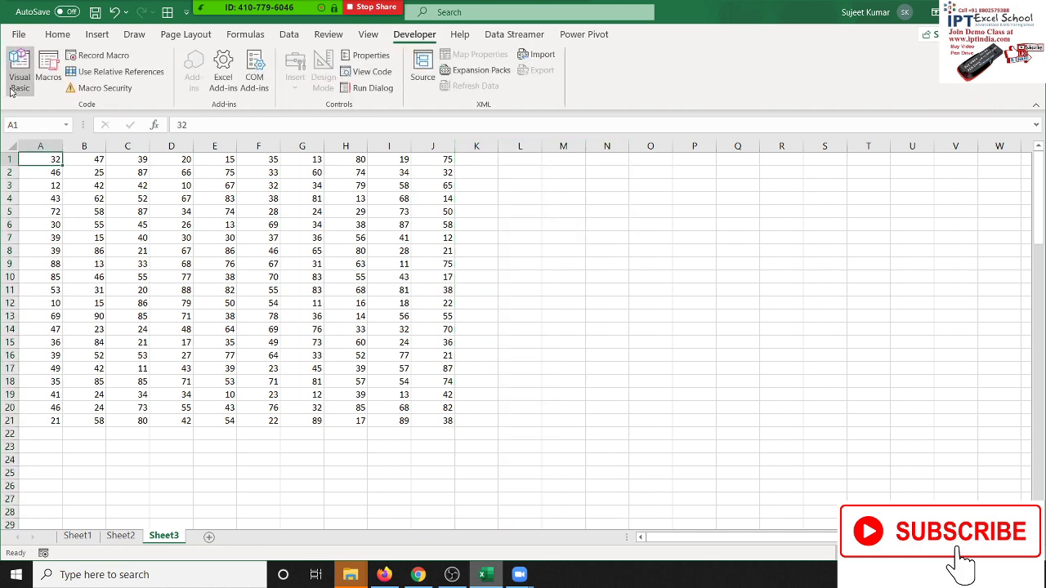
left_click(19, 82)
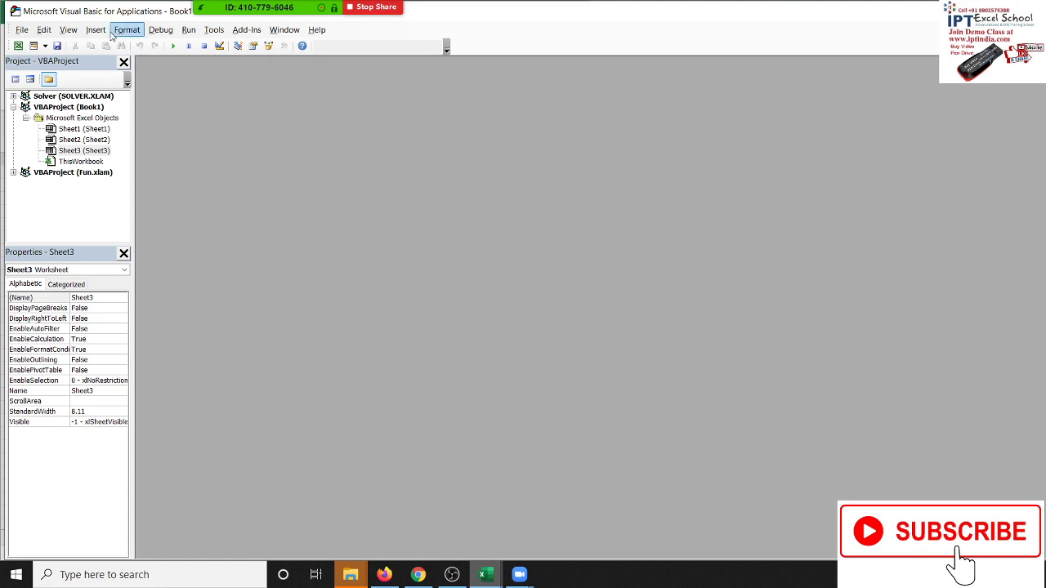
left_click(95, 30)
left_click(118, 73)
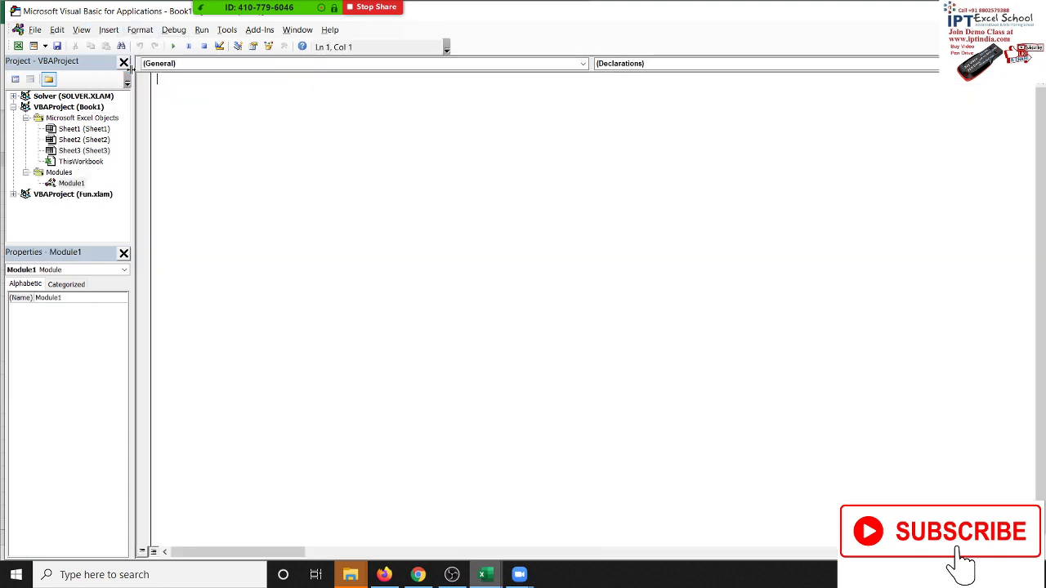
Step: Write Sub rr() containing Range("A1", "J21").Select, then return to Excel
type("sub")
key("Return")
key("Return")
key("Return")
type("range")
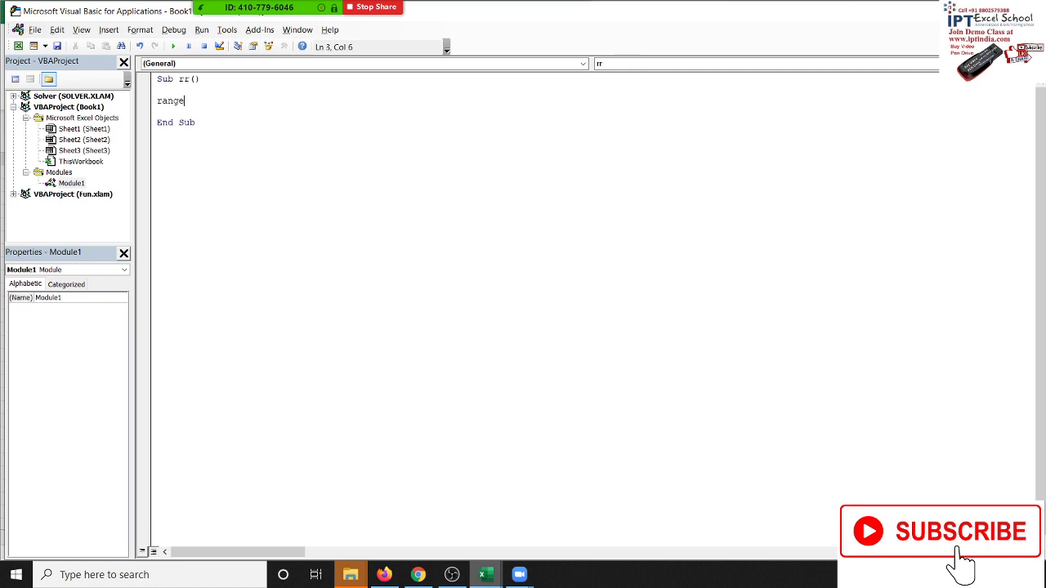
type("(")
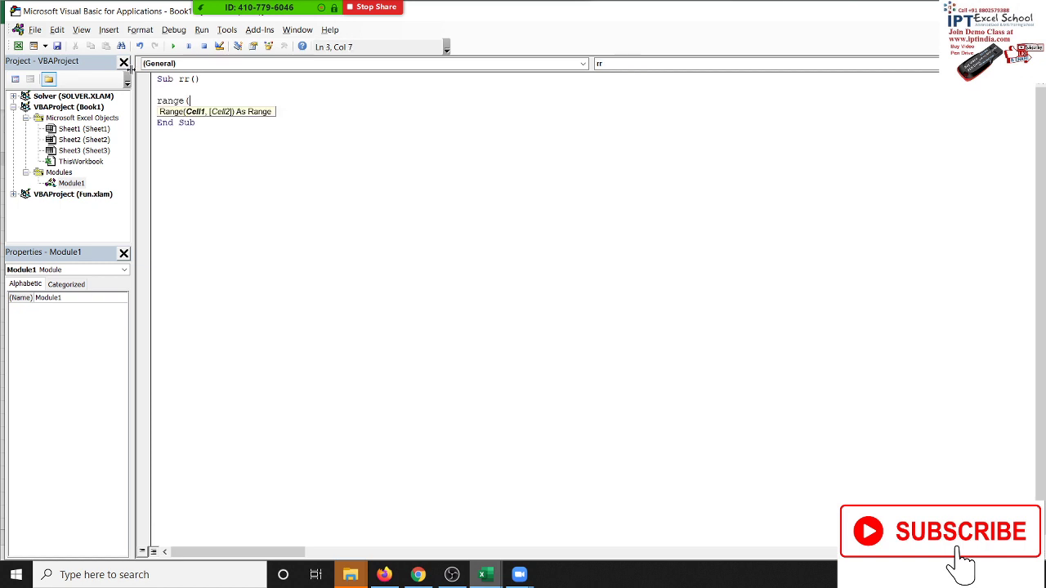
type("\"")
type("1")
type(",")
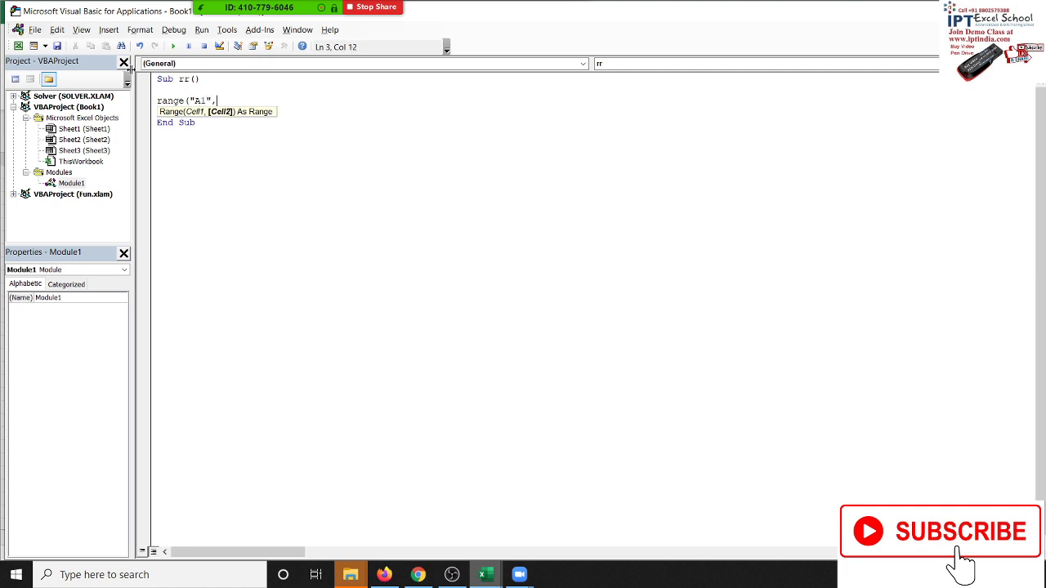
type("J21")
type("\"")
type(").se")
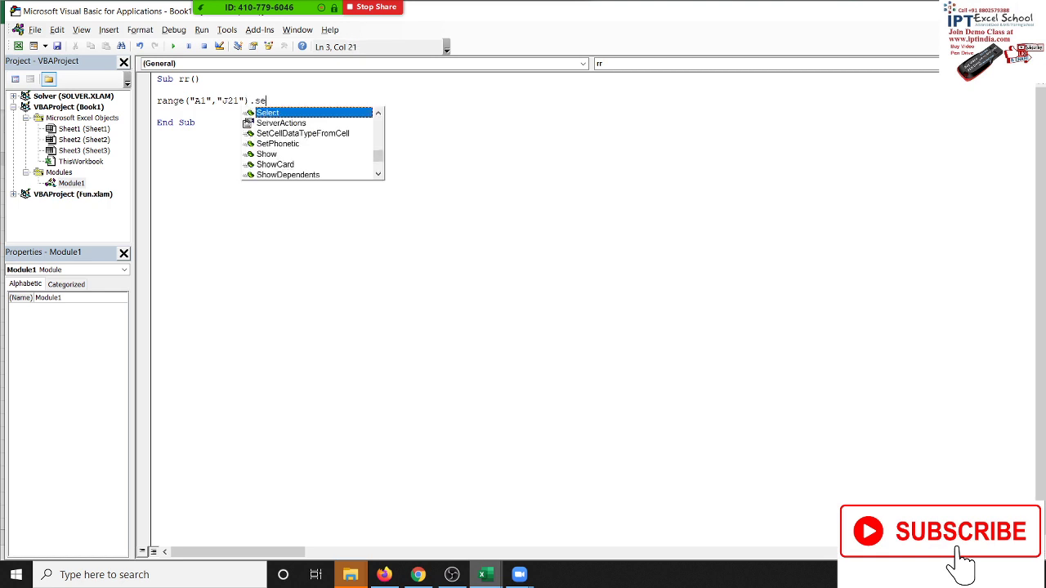
key("Tab")
key("Return")
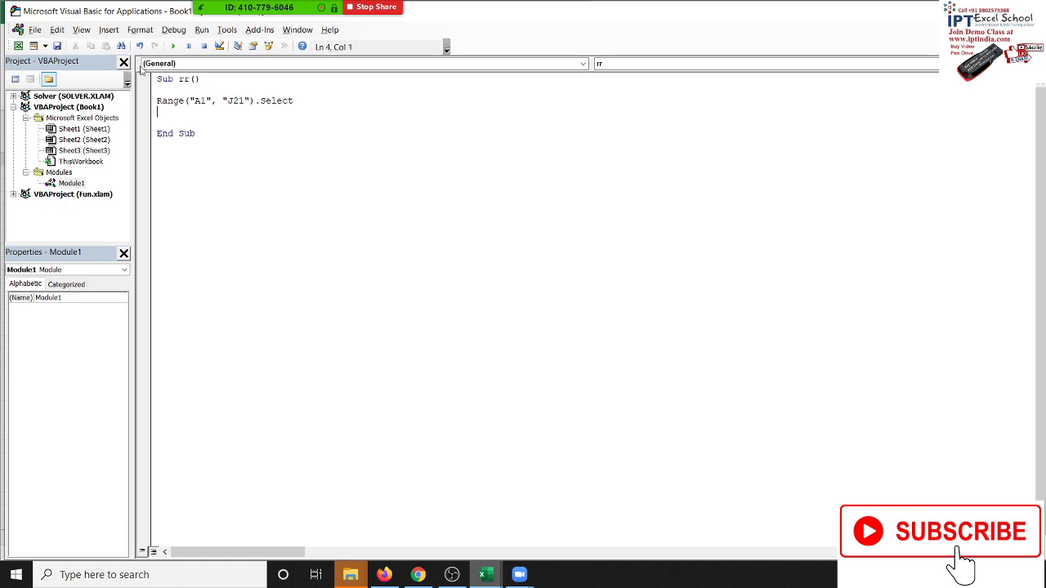
key("alt+F11")
Step: Run the rr macro and check that it selects A1:J21
left_click_drag(449, 161, 463, 419)
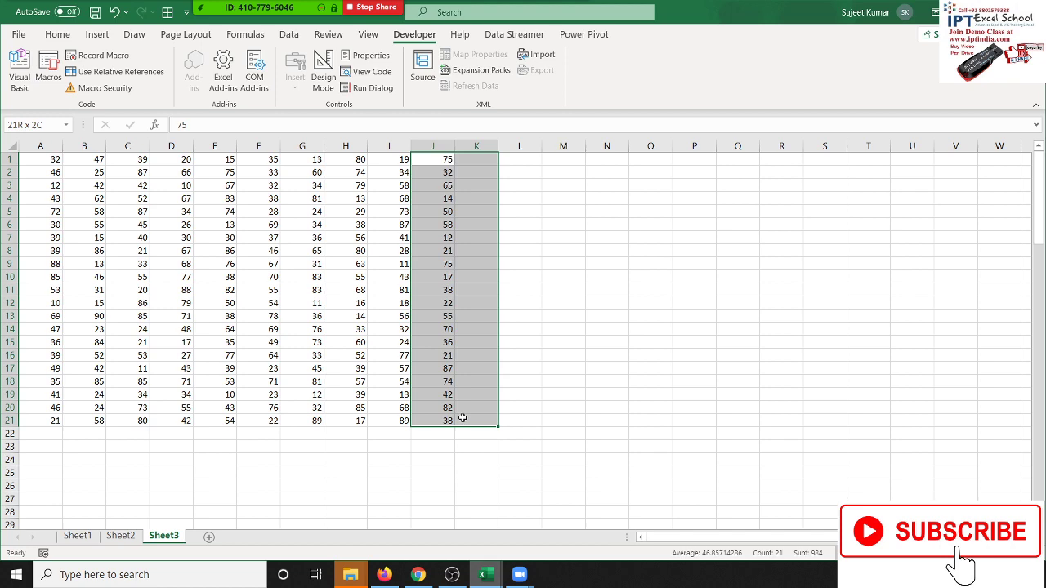
key("alt+F11")
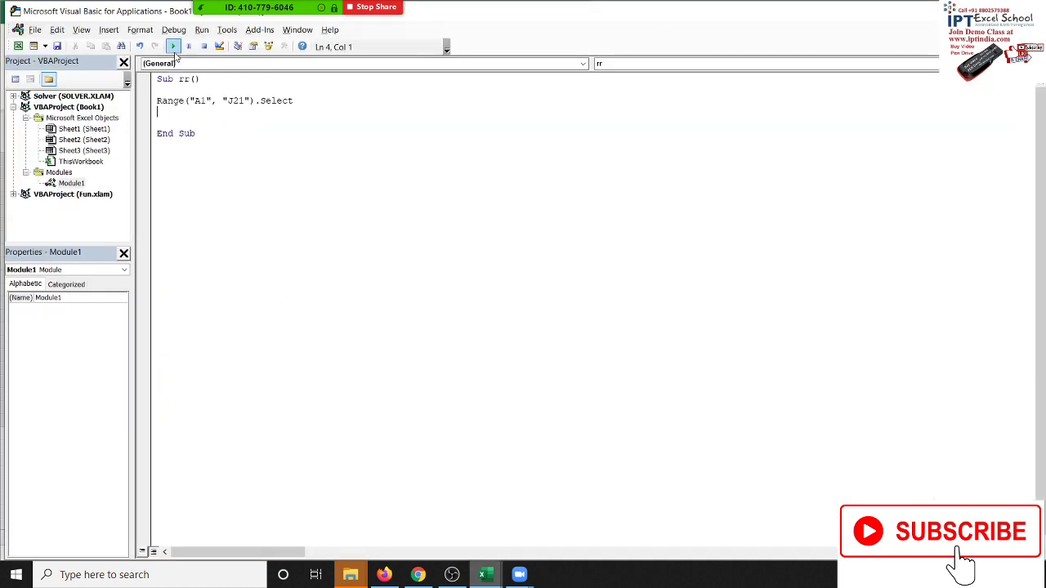
left_click(173, 47)
key("alt+F11")
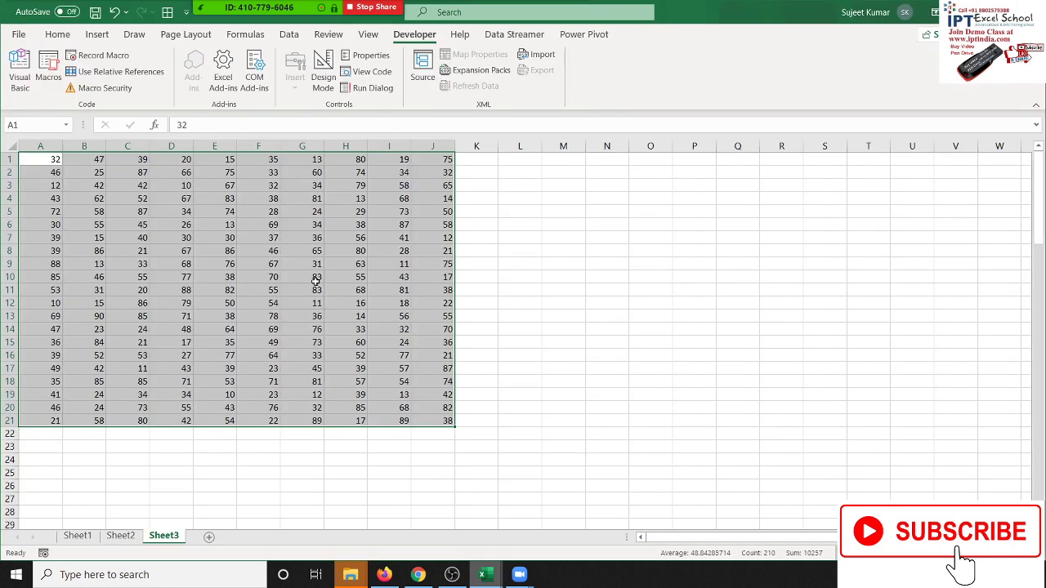
Step: Fill J1:K21 with 75 using Ctrl+D and Ctrl+R, then rerun rr
left_click_drag(438, 162, 465, 422)
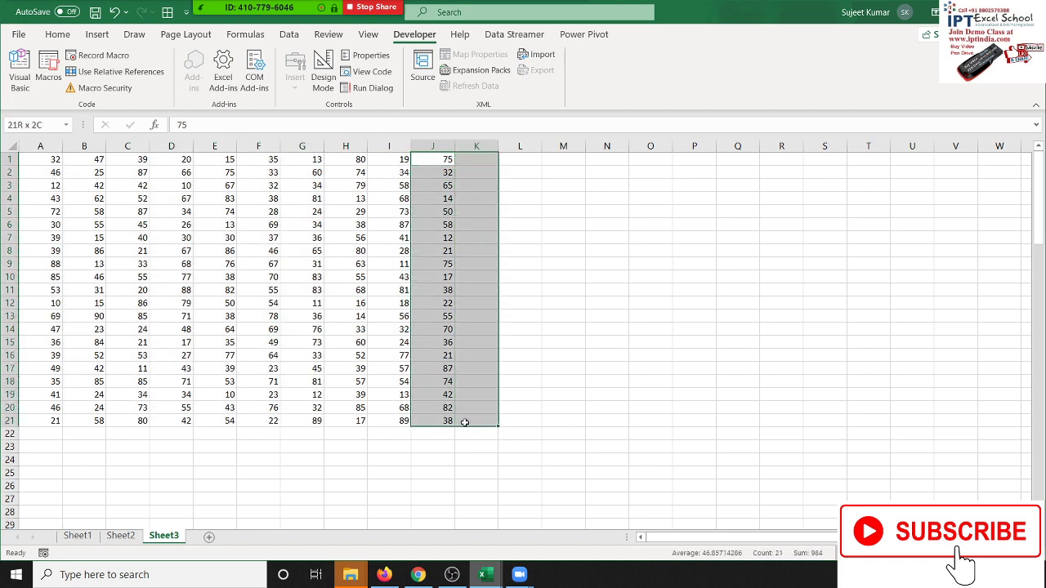
key("ctrl+d")
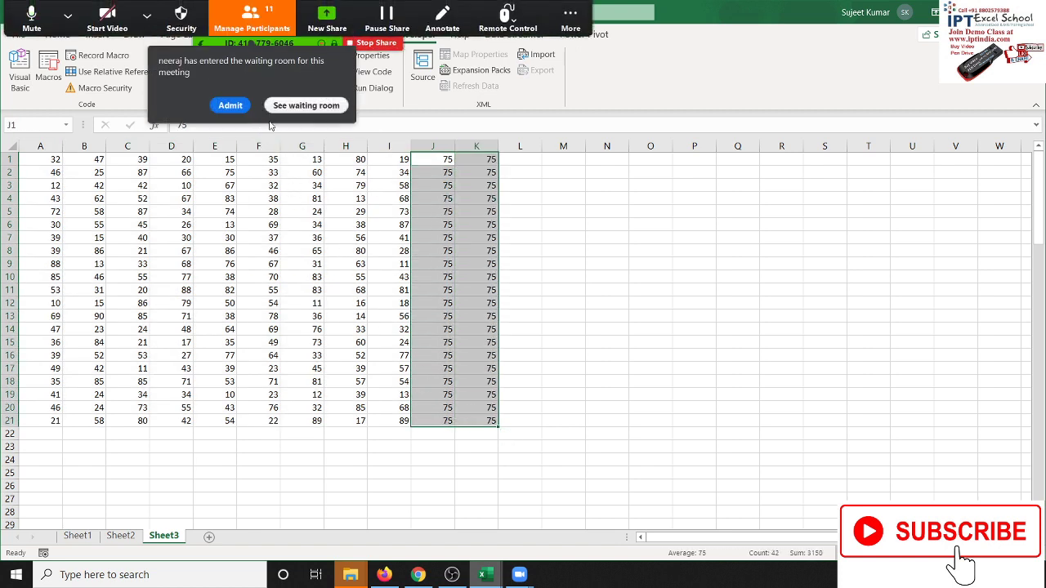
key("ctrl+r")
key("alt+Tab")
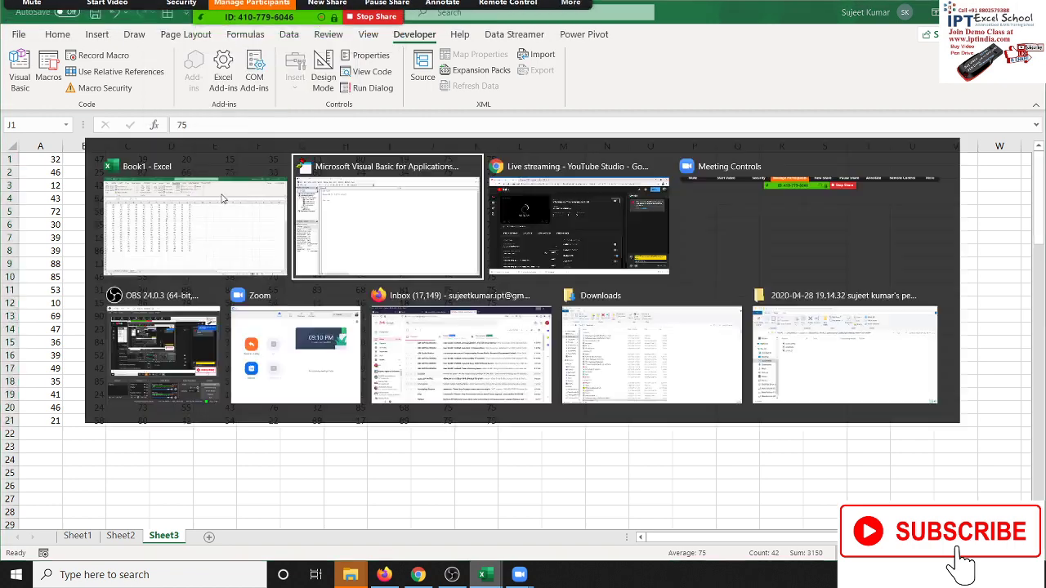
left_click(173, 46)
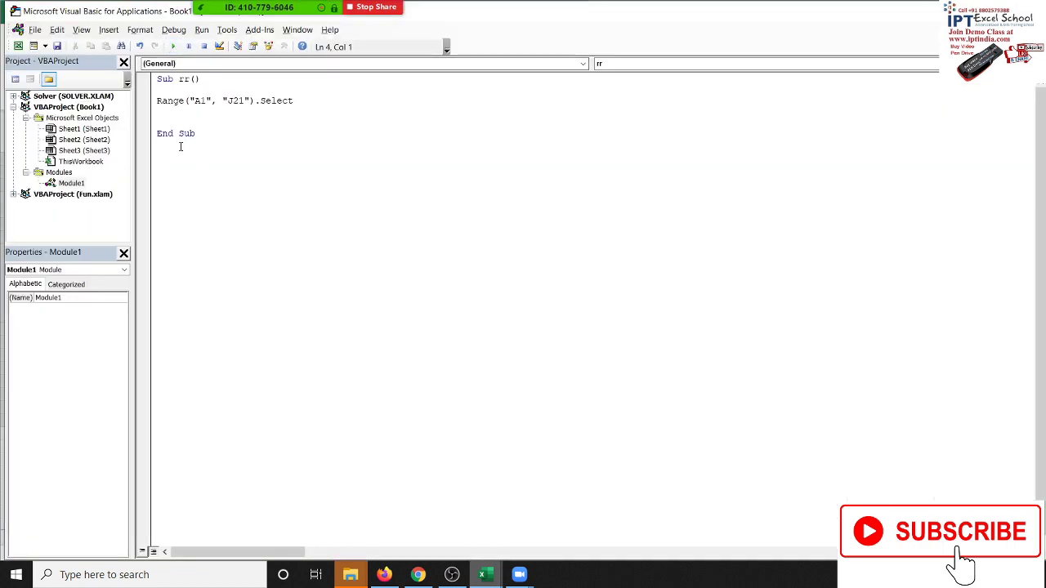
key("alt+Tab")
left_click(368, 263)
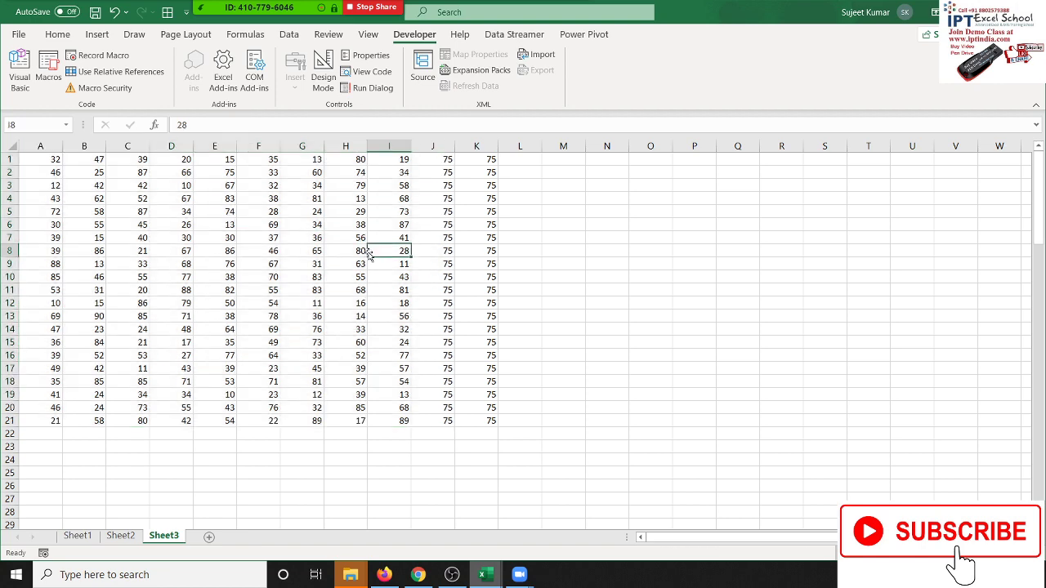
key("alt+Tab")
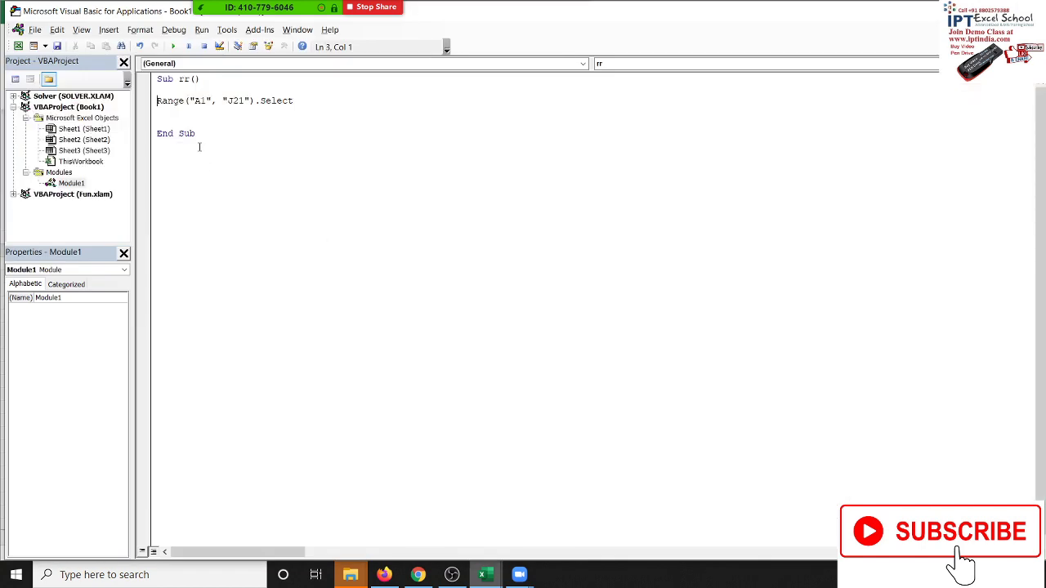
Step: Comment out the A1:J21 line and add Range("A1").CurrentRegion.Select below it
type("'")
key("Down")
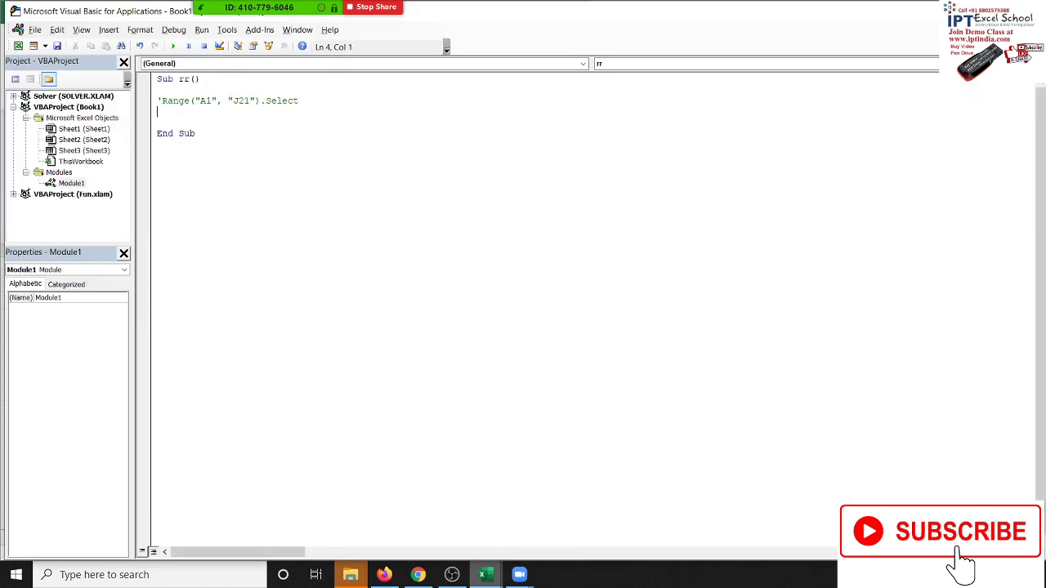
key("Return")
type("(\"")
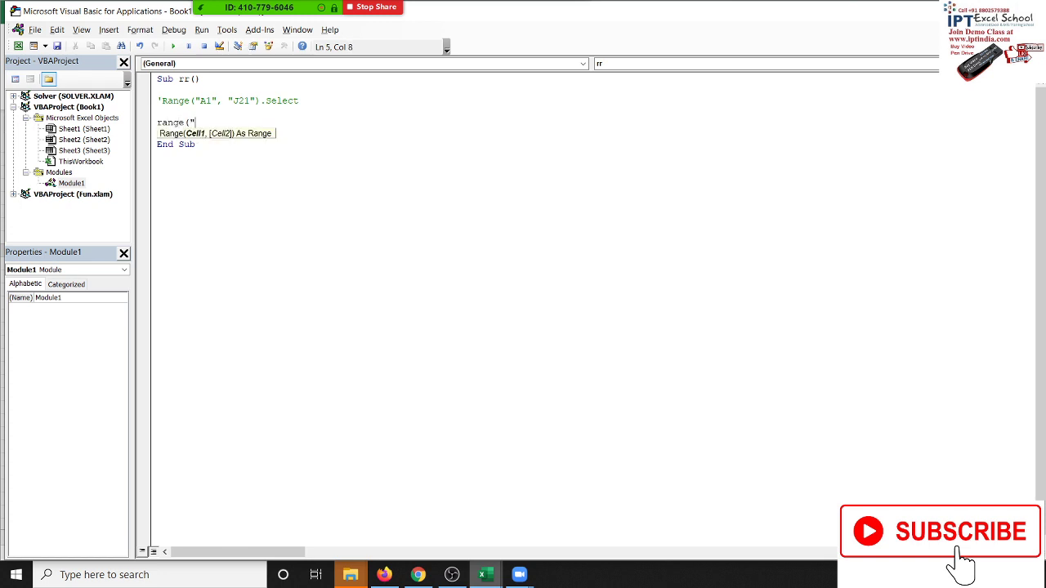
type("A1\")")
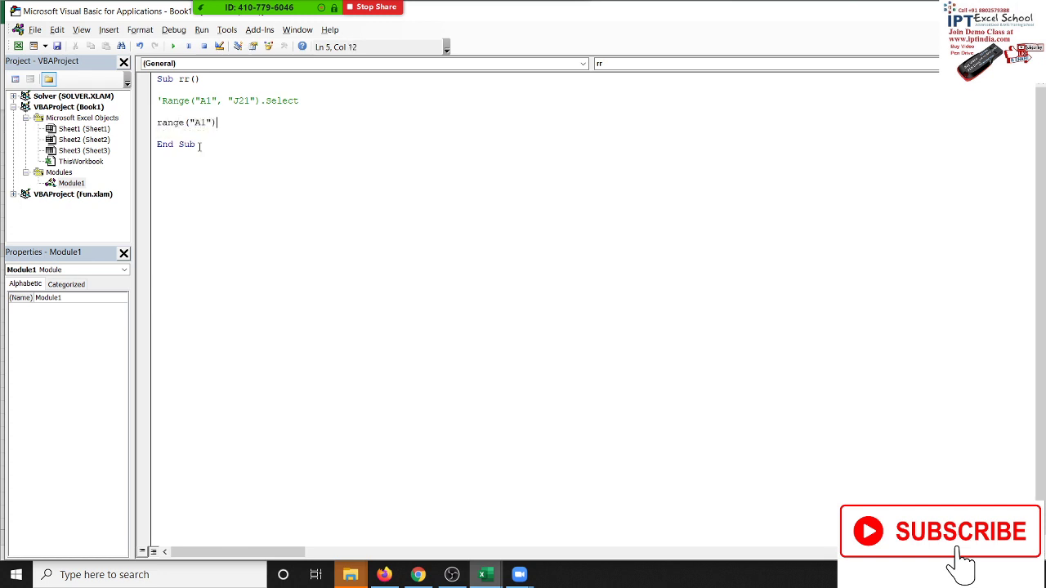
type(".cu")
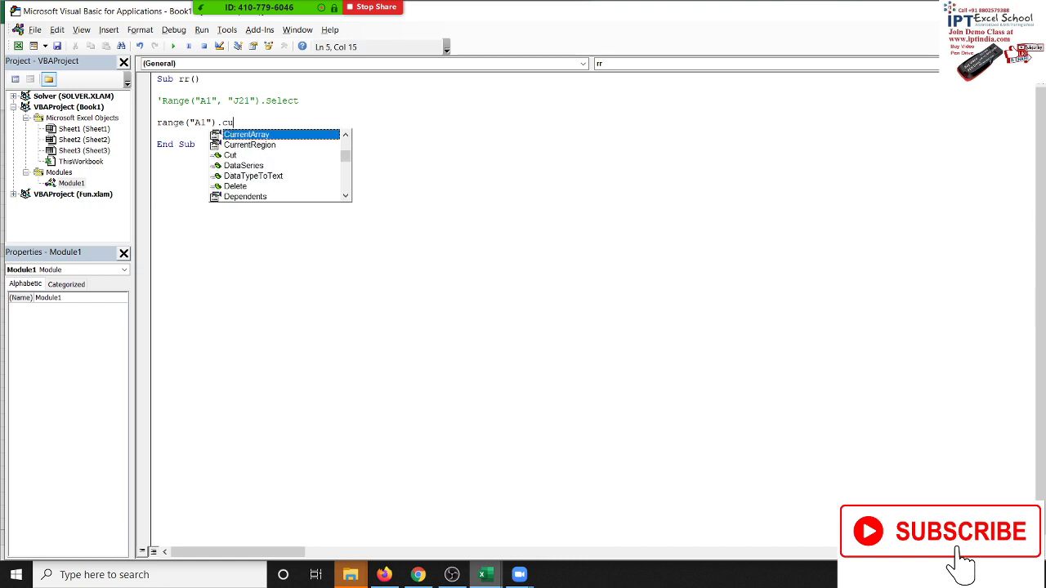
key("Down")
key("Tab")
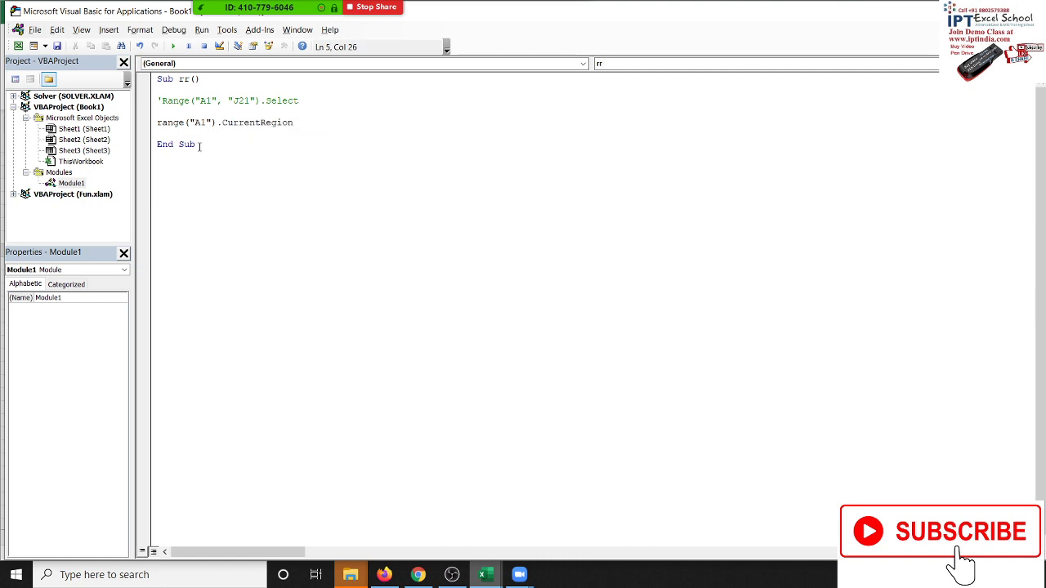
type(".s")
key("Tab")
mouse_move(4, 241)
left_mouse_down()
mouse_move(564, 271)
mouse_move(531, 260)
left_mouse_up()
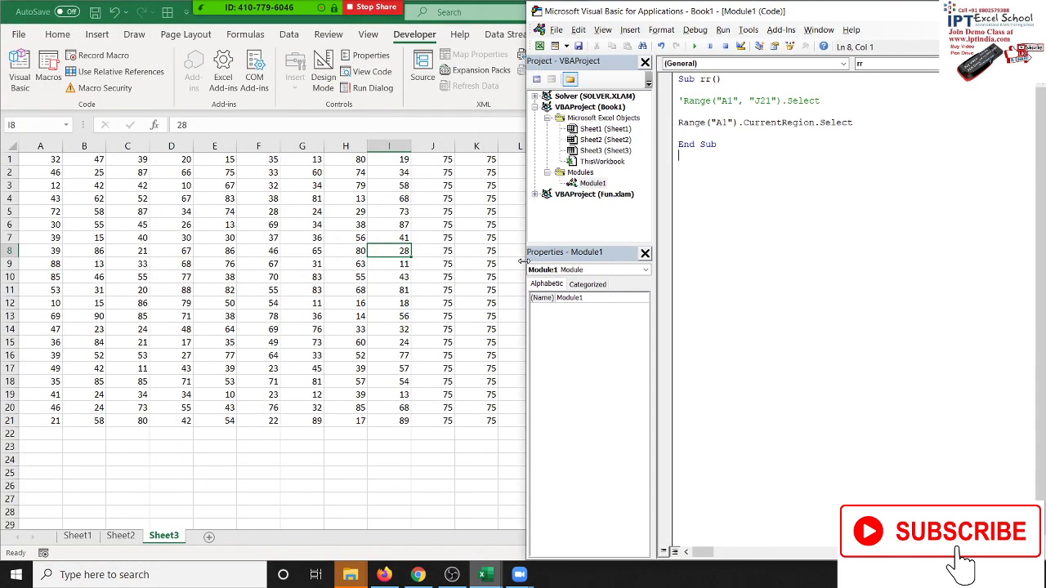
Step: Arrange the Excel sheet and VBA editor side by side
left_click(459, 249)
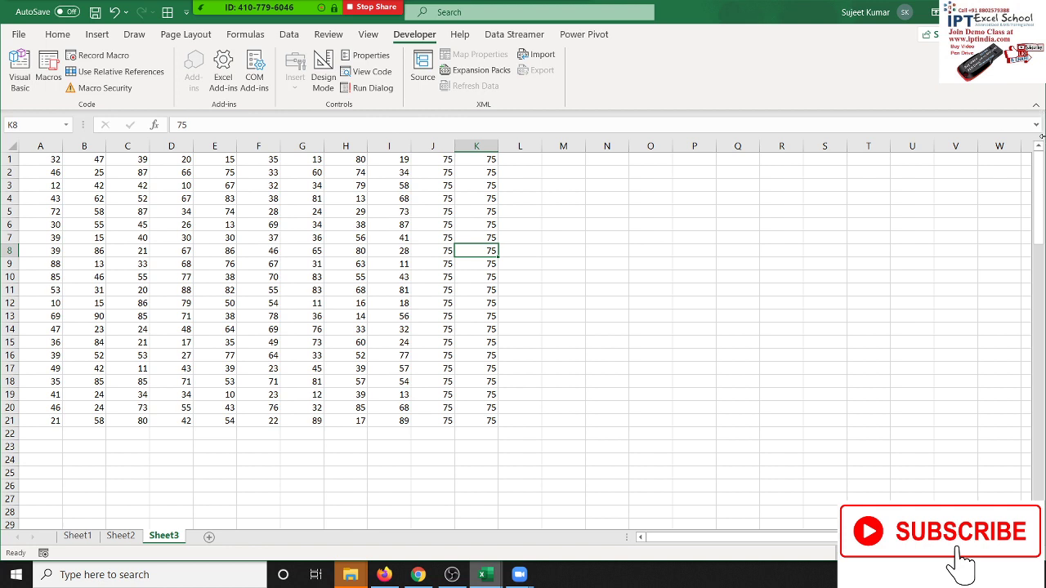
left_click_drag(1042, 136, 523, 186)
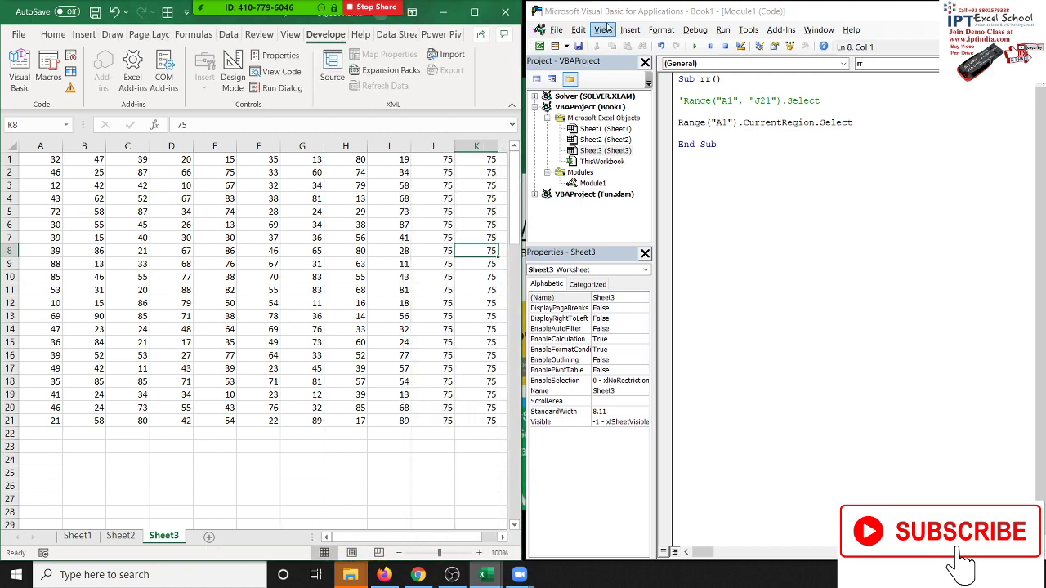
left_click_drag(604, 16, 601, 16)
left_click(719, 175)
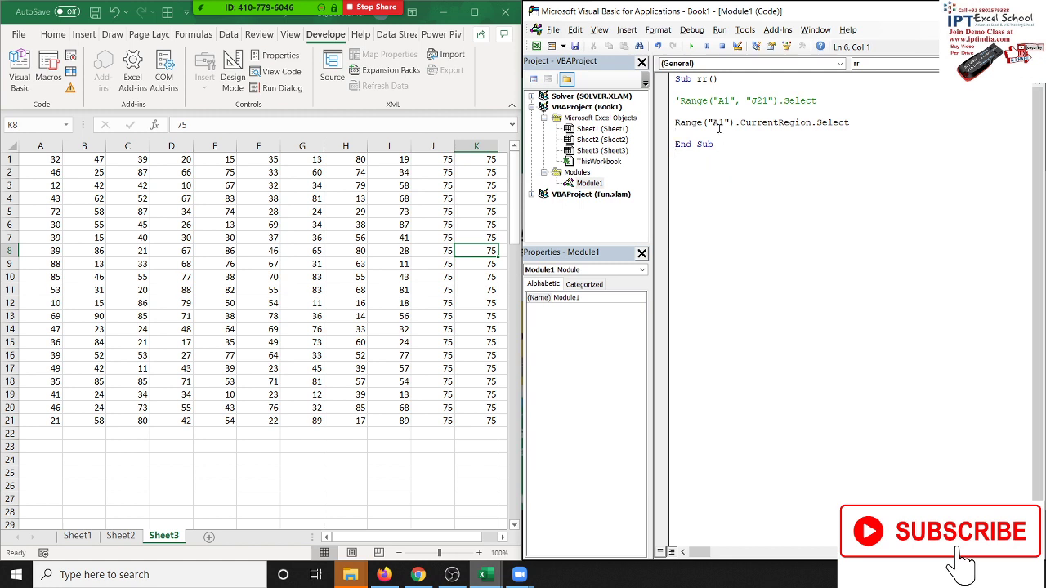
Step: Run rr to select A1:K21, then delete the 75s in column K
left_click(692, 47)
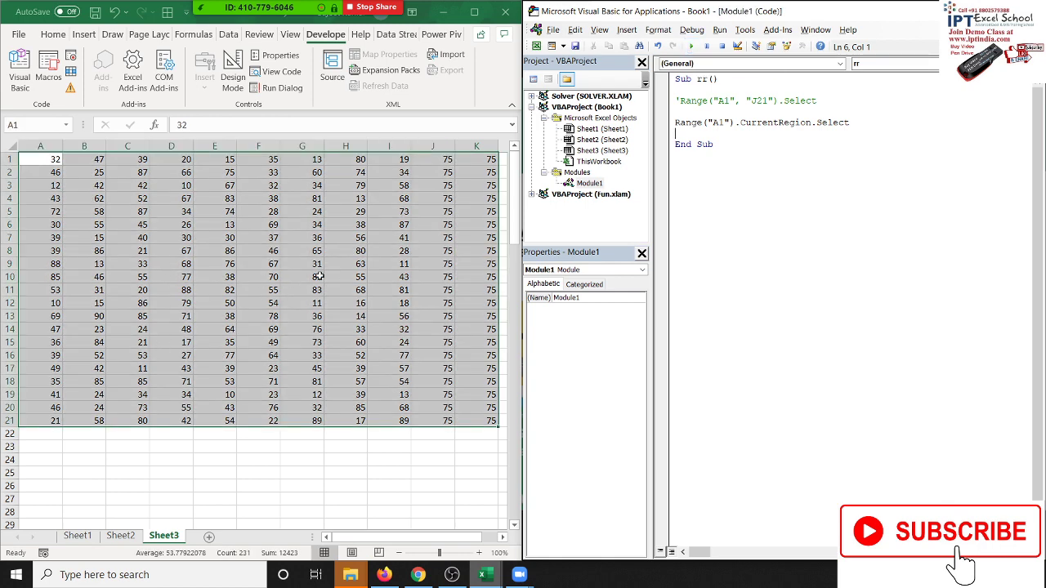
left_click(356, 255)
left_click(471, 145)
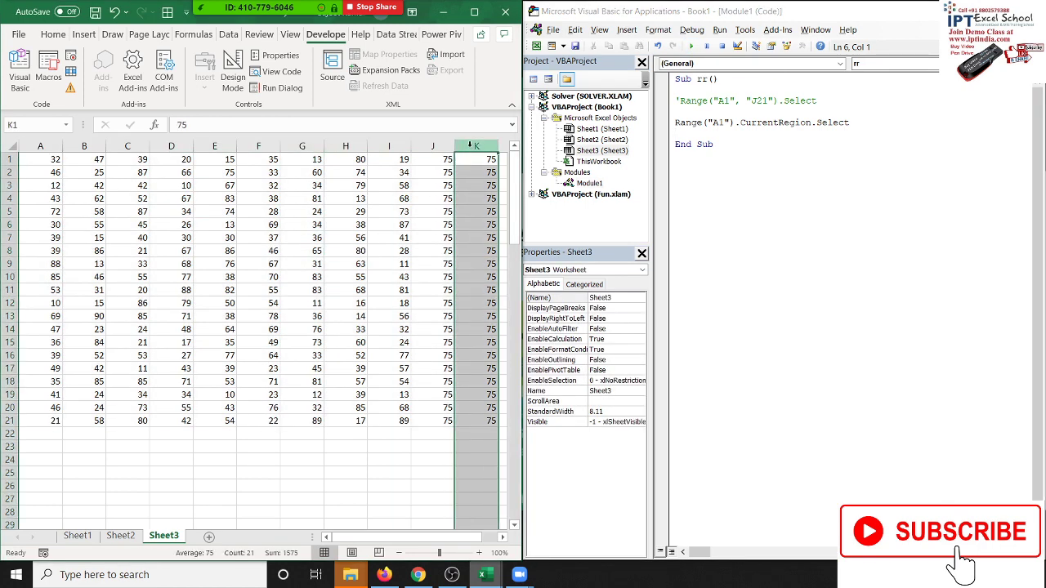
key("Delete")
left_click(389, 224)
Step: Refill column K from J, rerun rr, then undo the fill
left_click(848, 115)
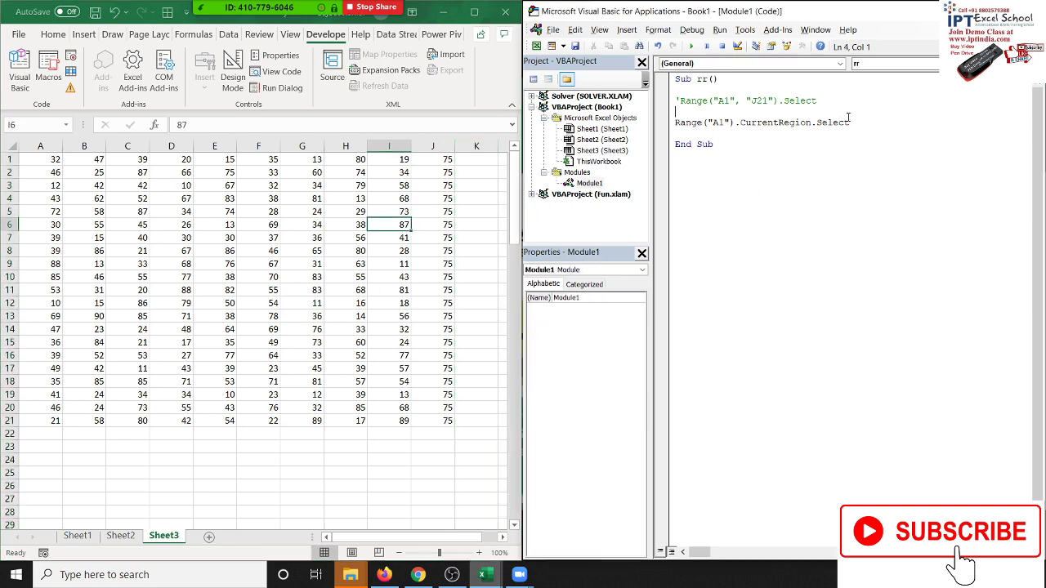
left_click(692, 48)
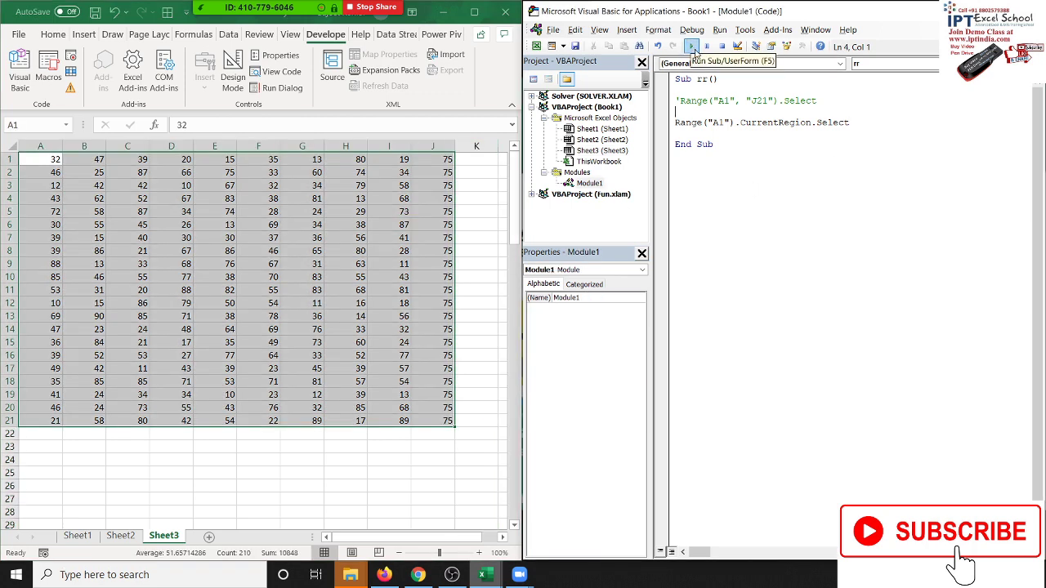
left_click(478, 148)
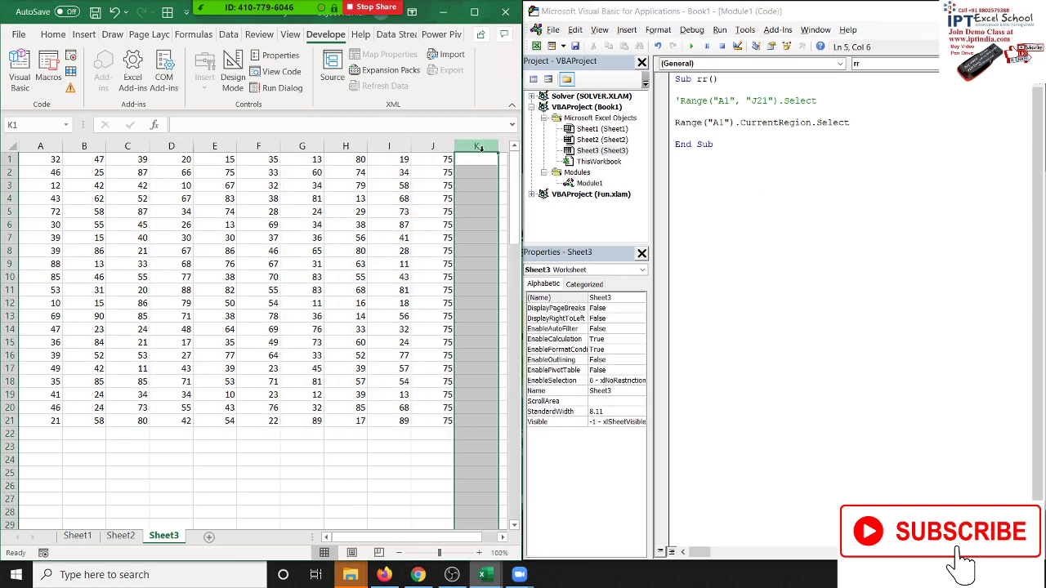
key("ctrl+r")
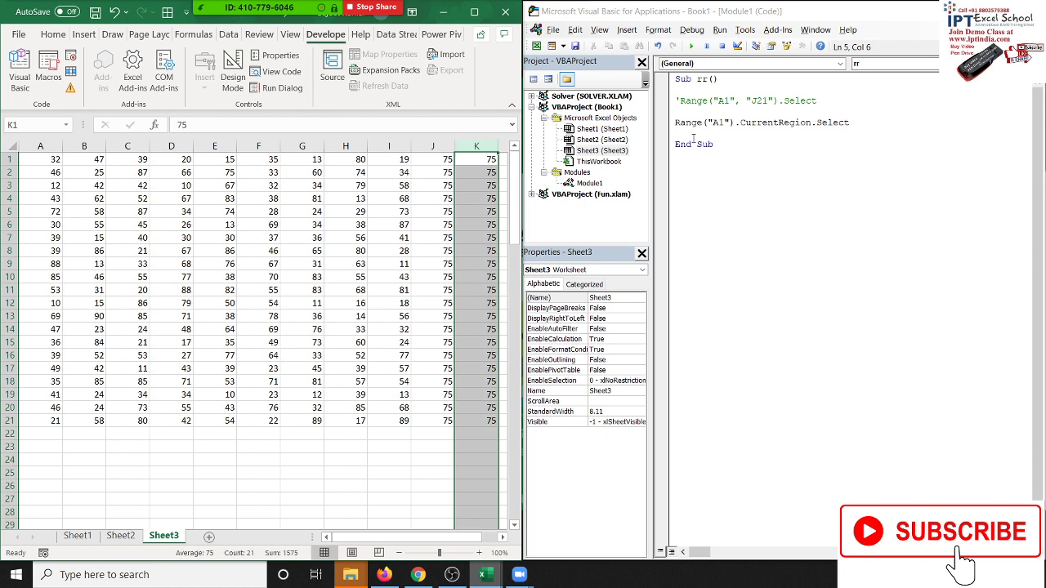
left_click(728, 121)
left_click(691, 47)
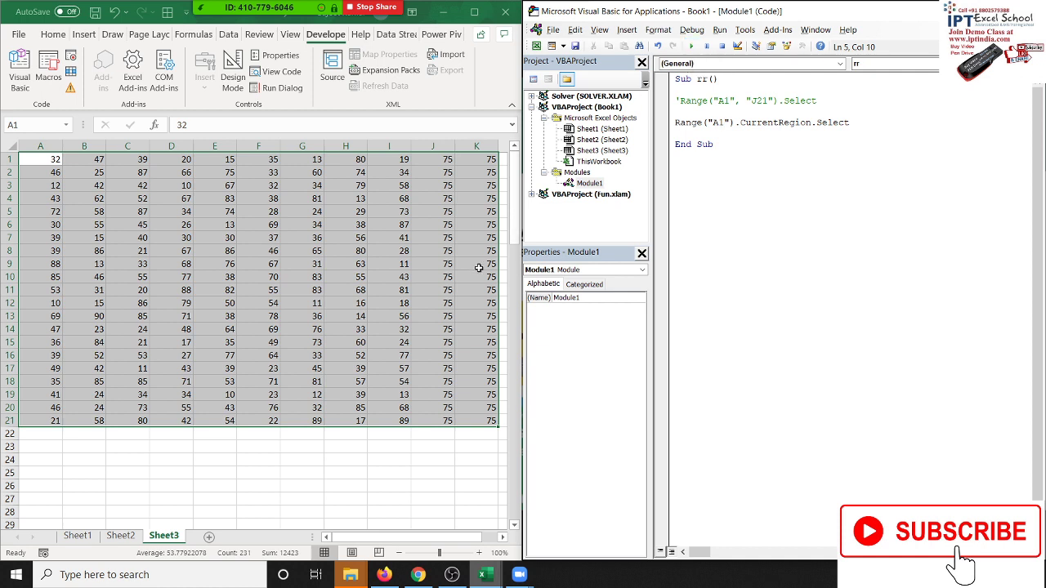
left_click(424, 293)
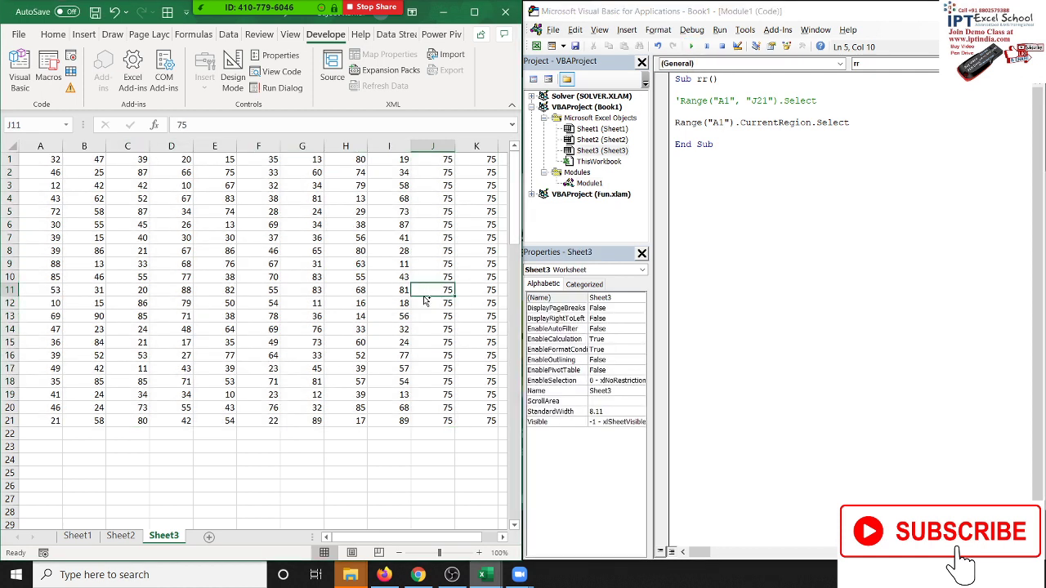
key("ctrl+z")
Step: Insert a blank row 9 and rerun rr, which now selects A1:J8
left_click(259, 264)
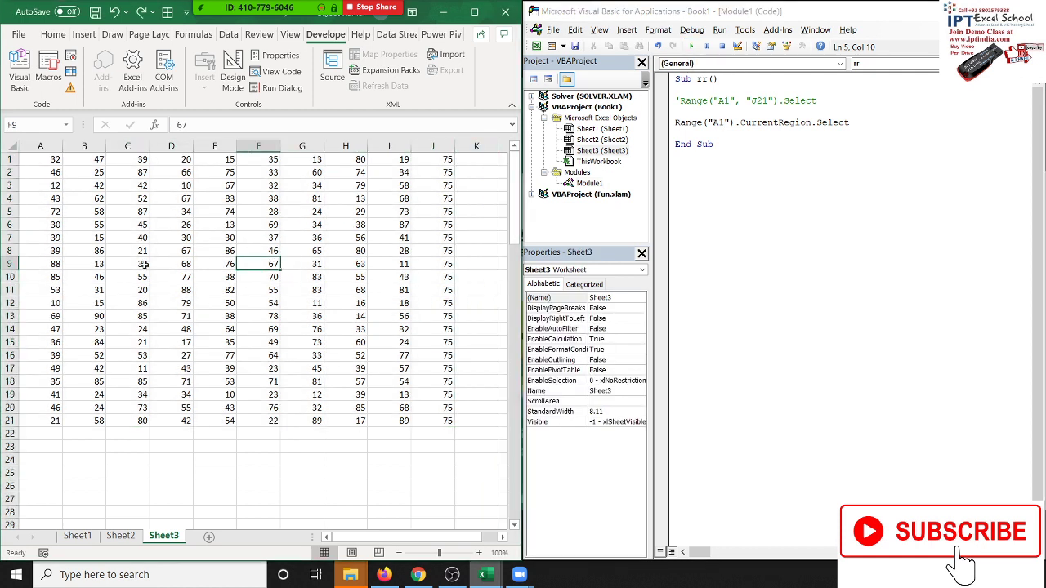
left_click(8, 264)
key("ctrl+shift+plus")
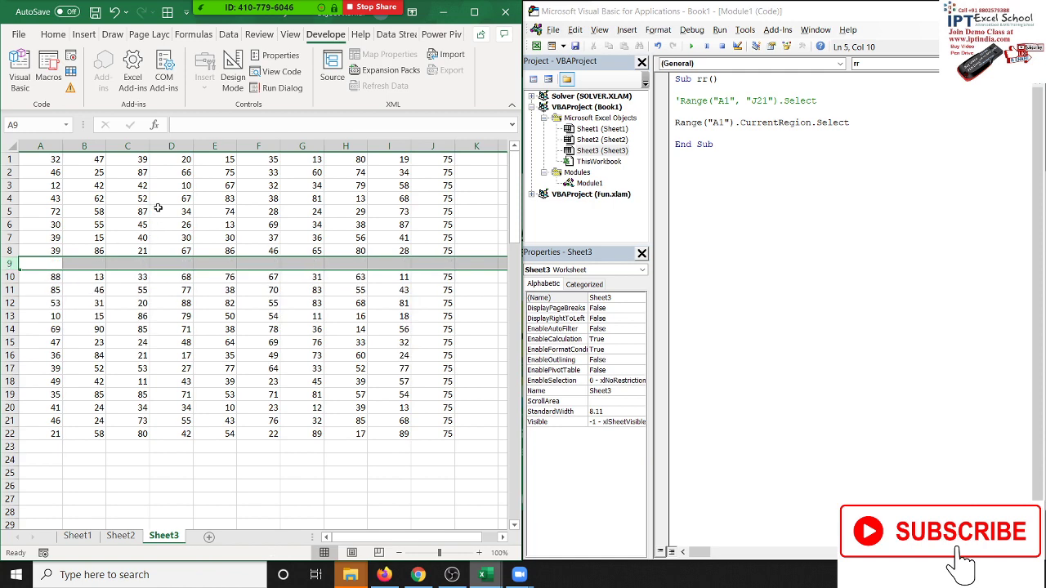
left_click(158, 208)
left_click(779, 121)
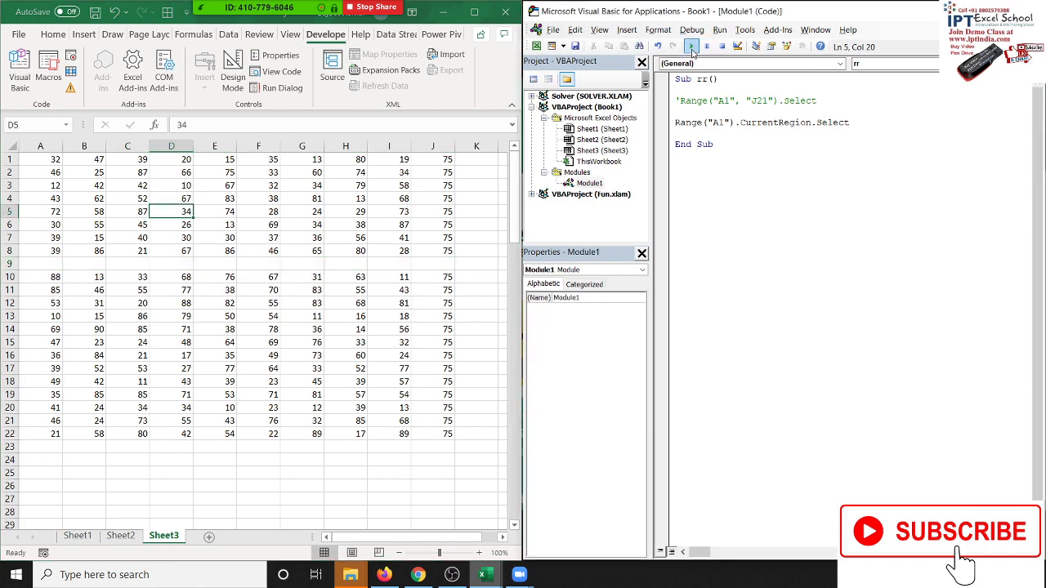
left_click(691, 47)
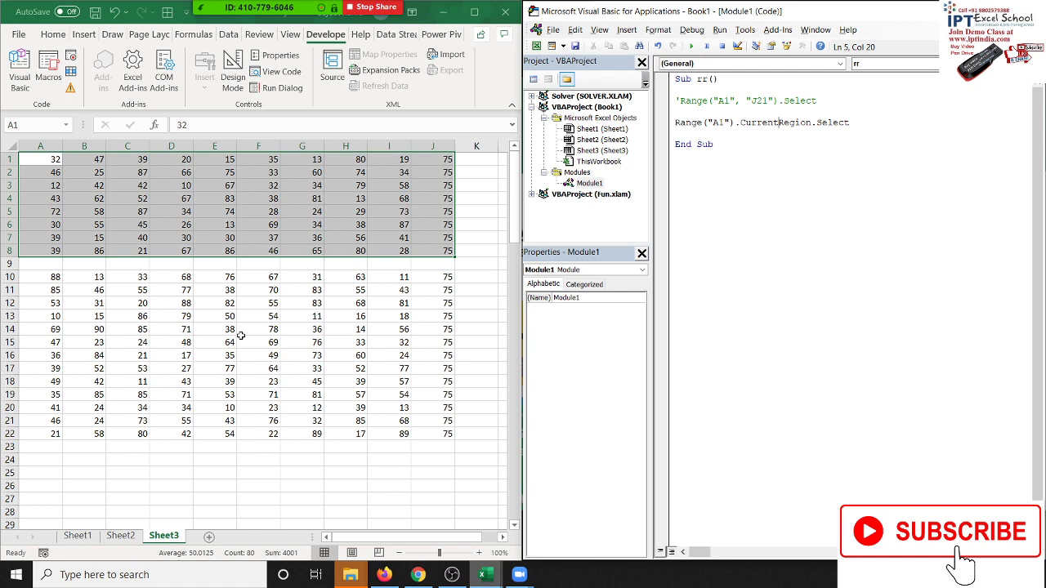
Step: Delete the blank row 9 and type 'a' in K6 and L12
left_click(4, 264)
key("ctrl+minus")
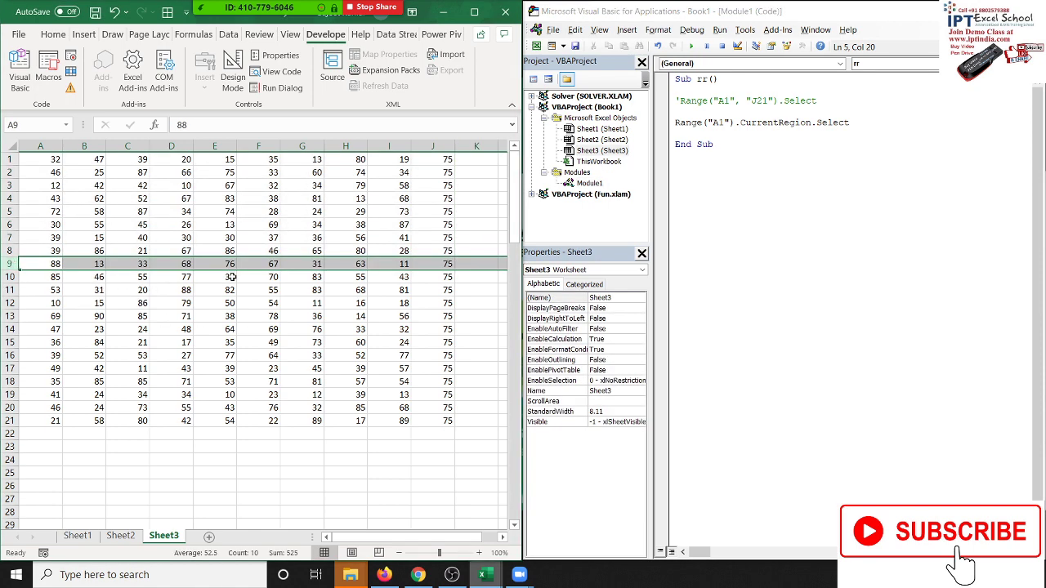
left_click(490, 227)
type("a")
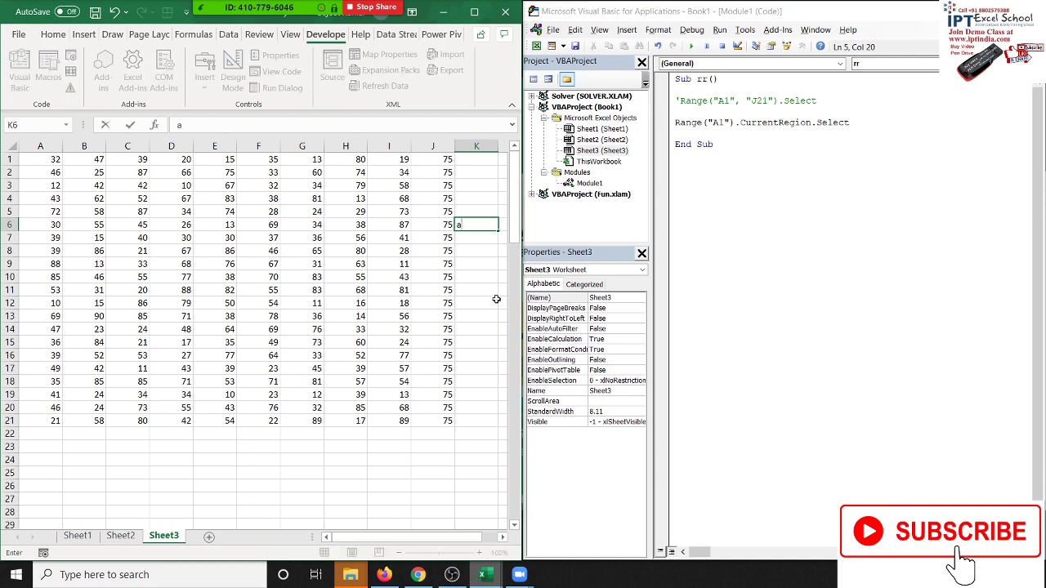
left_click(500, 298)
type("a")
left_click(347, 264)
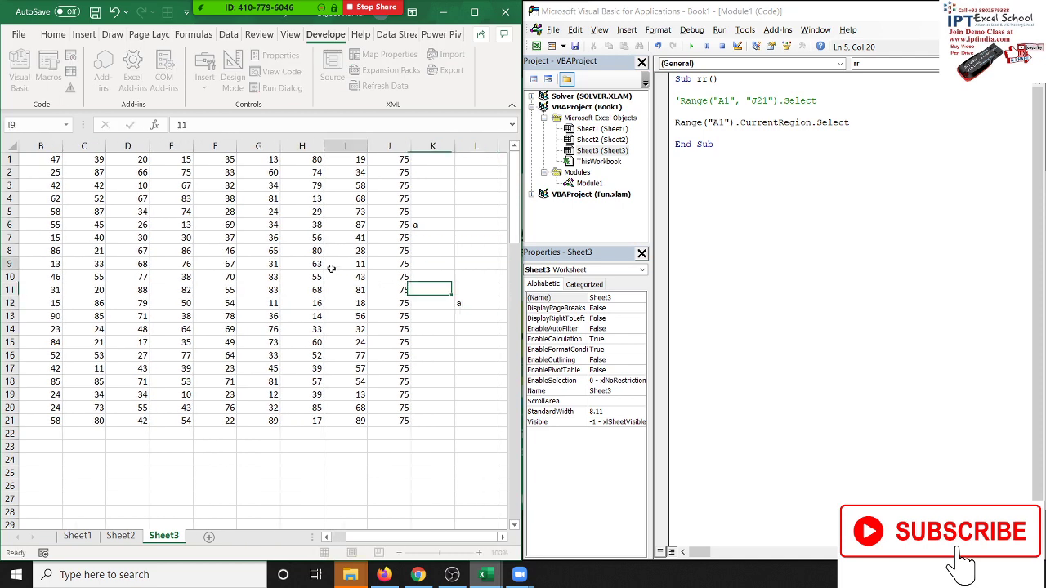
Step: Run rr with the stray entries present, then clear K6:L13
left_click(706, 123)
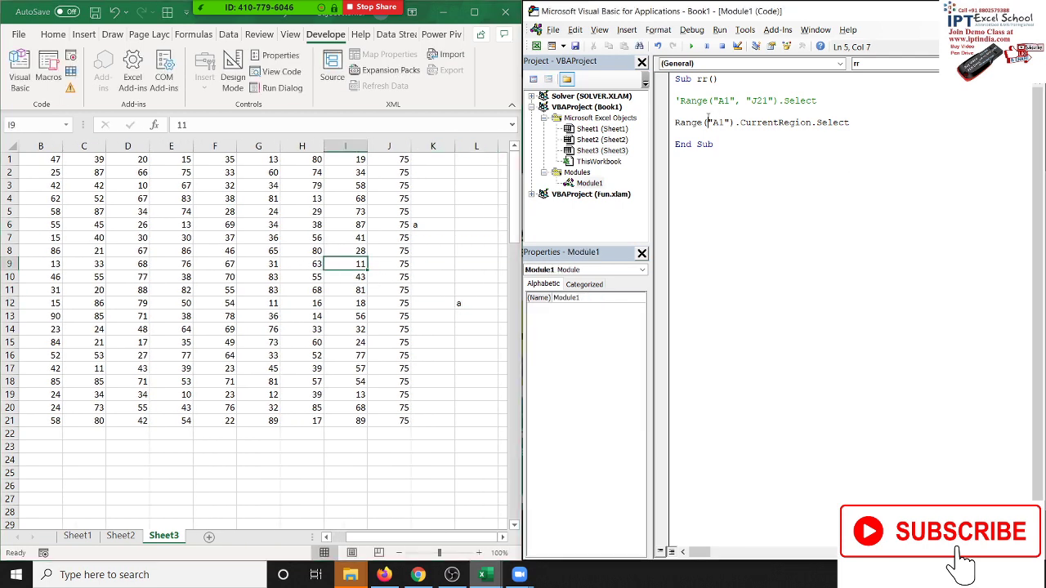
left_click(691, 47)
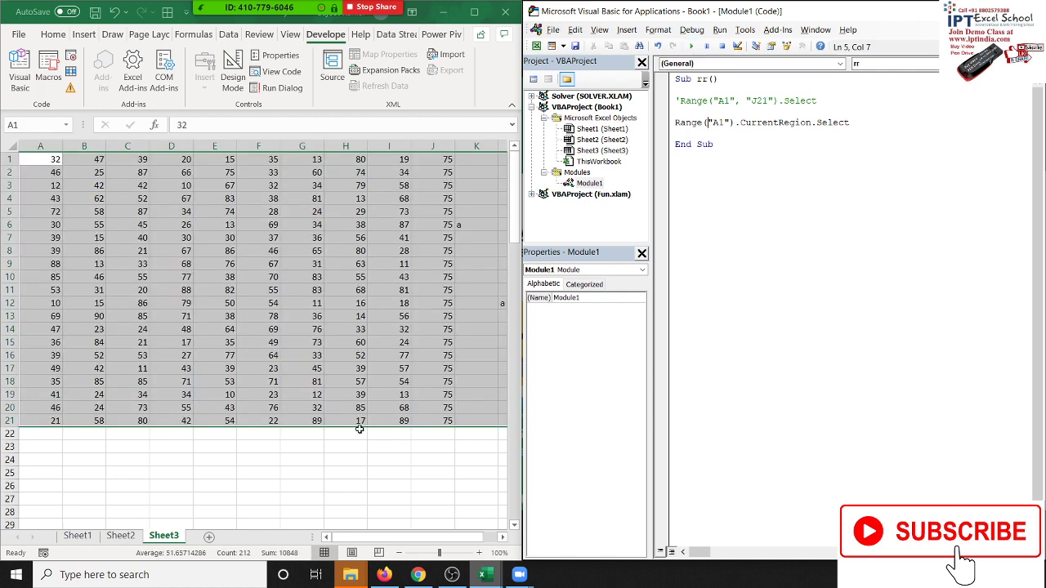
mouse_move(413, 537)
left_mouse_down()
mouse_move(446, 536)
mouse_move(406, 530)
left_mouse_up()
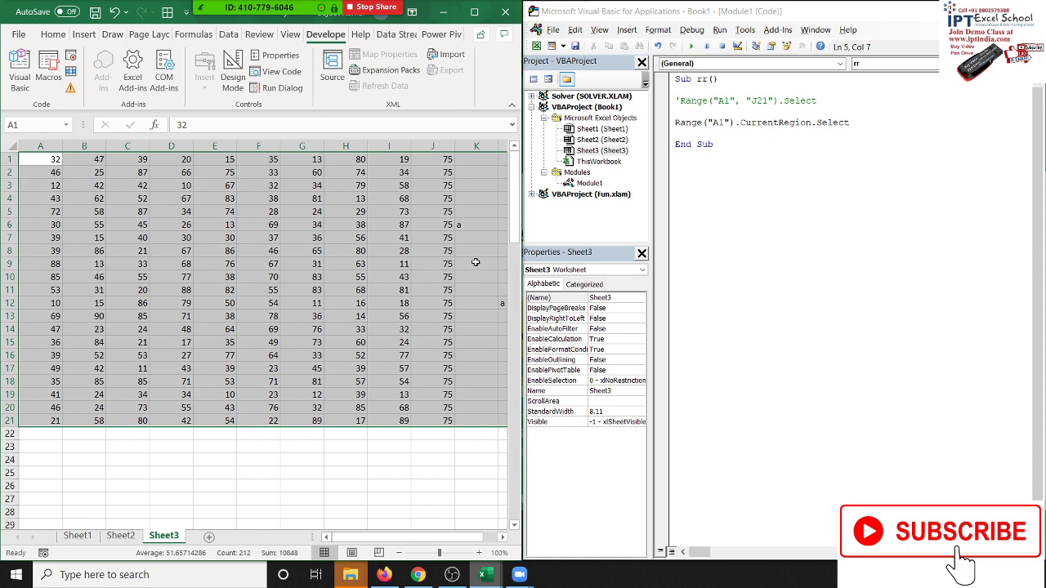
mouse_move(470, 222)
left_mouse_down()
mouse_move(504, 315)
mouse_move(500, 331)
left_mouse_up()
key("Delete")
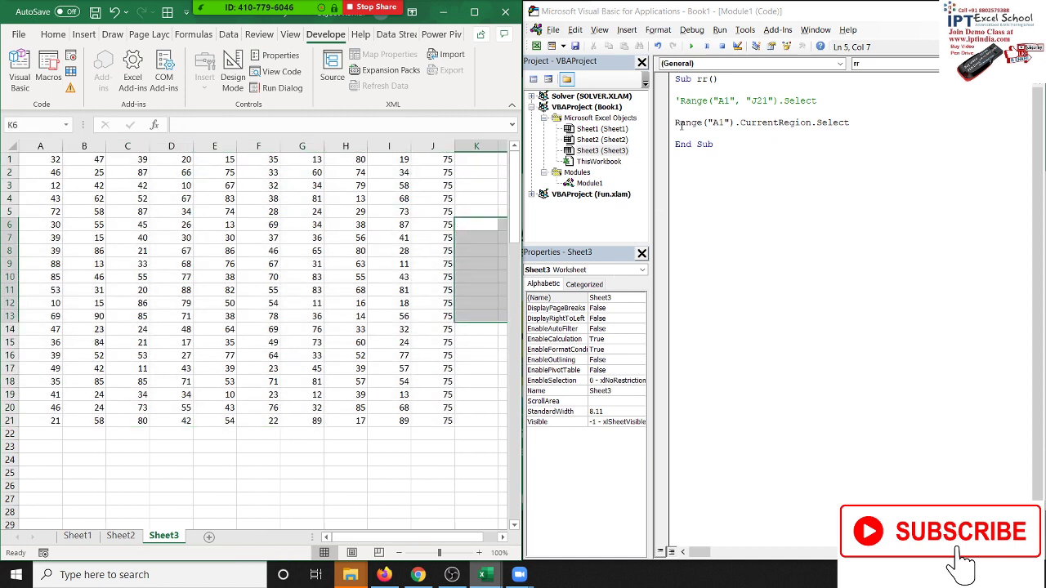
left_click(676, 121)
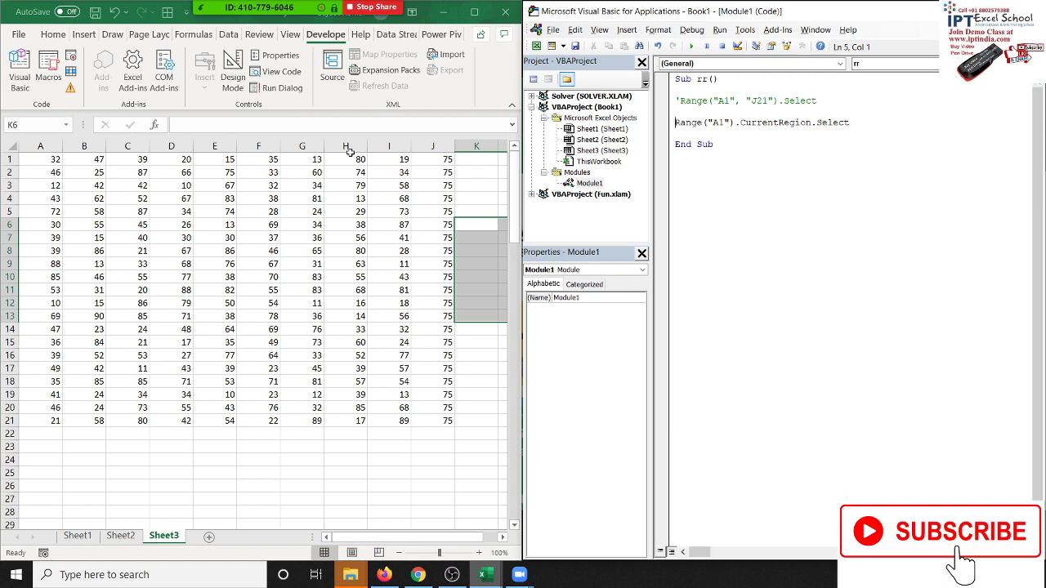
type("'")
key("Return")
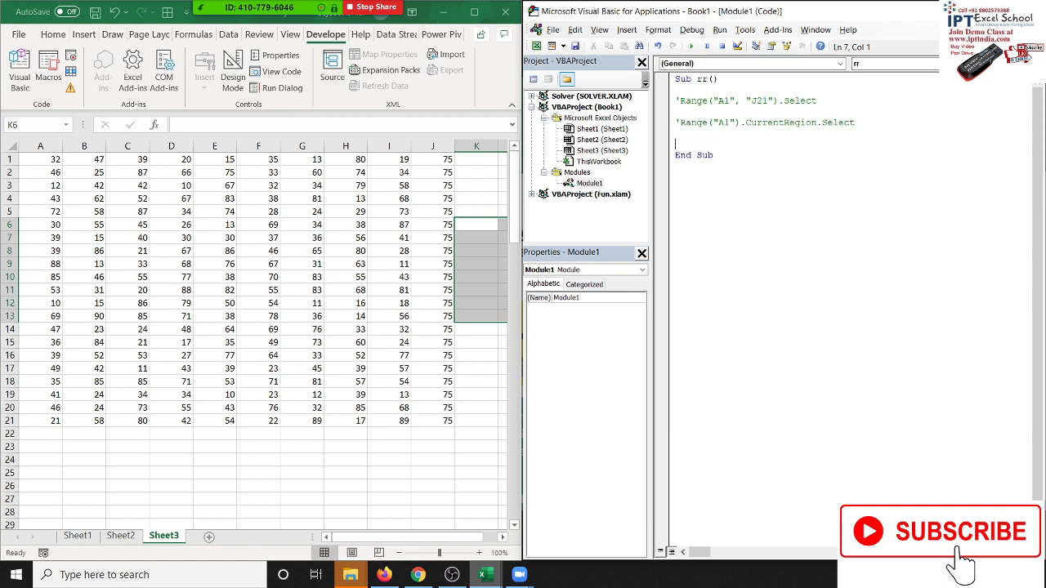
key("Return")
key("Return")
left_click_drag(67, 159, 131, 172)
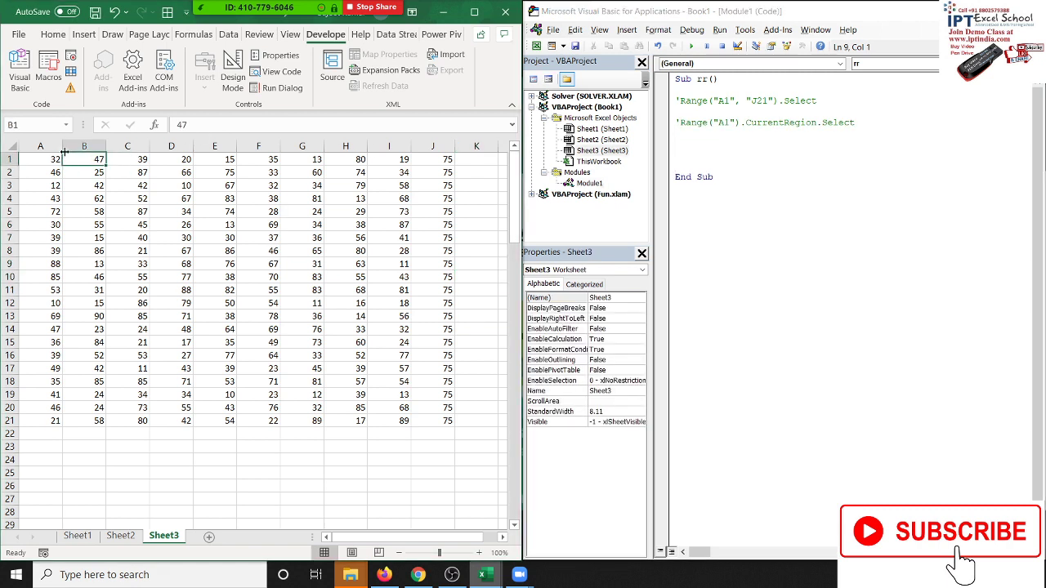
left_click(40, 156)
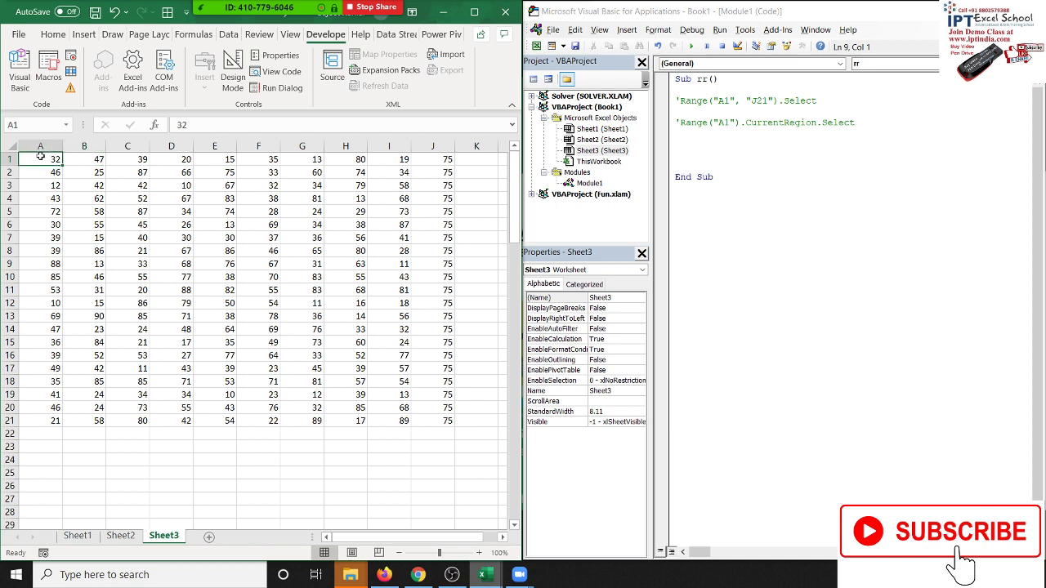
key("Down")
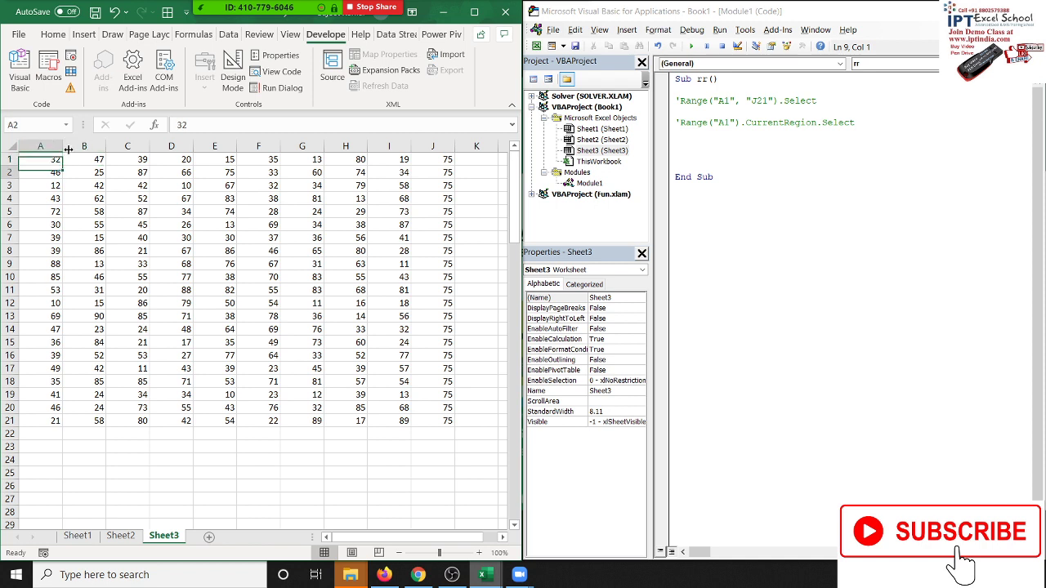
key("Down")
key("Down")
key("Down")
key("Up")
key("Up")
key("Up")
key("Up")
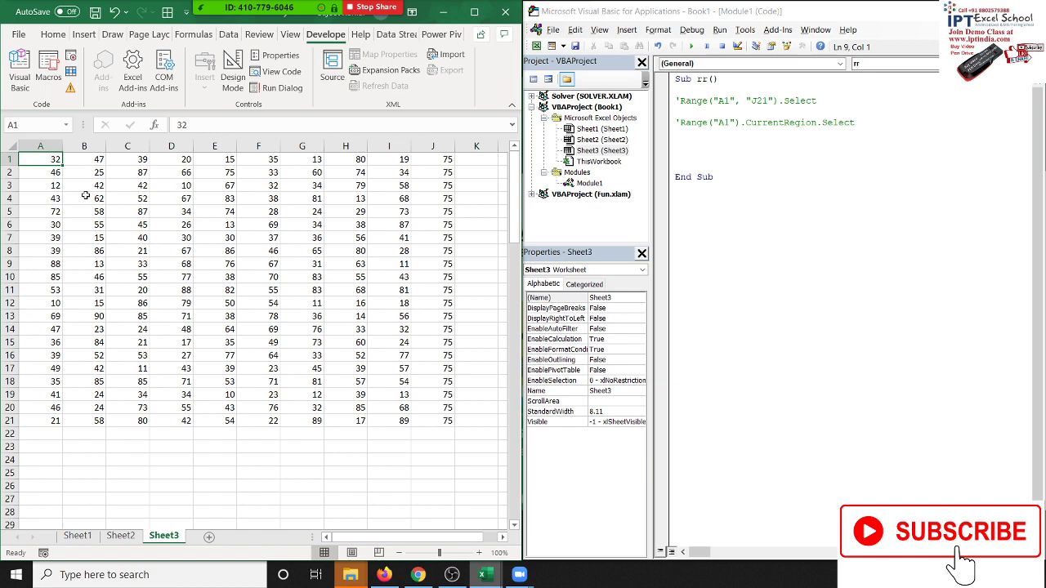
key("ctrl+Down")
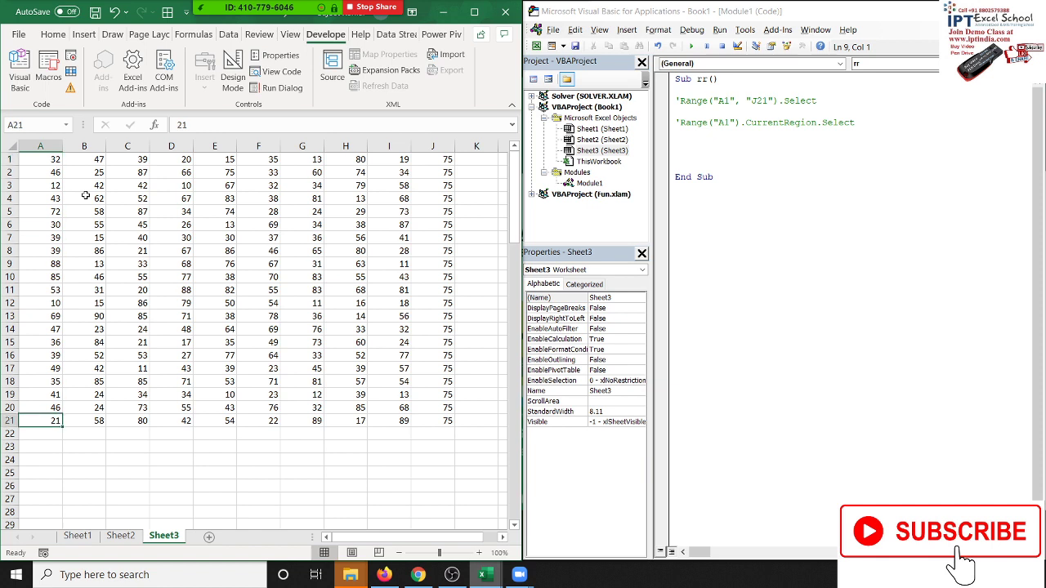
key("ctrl+Up")
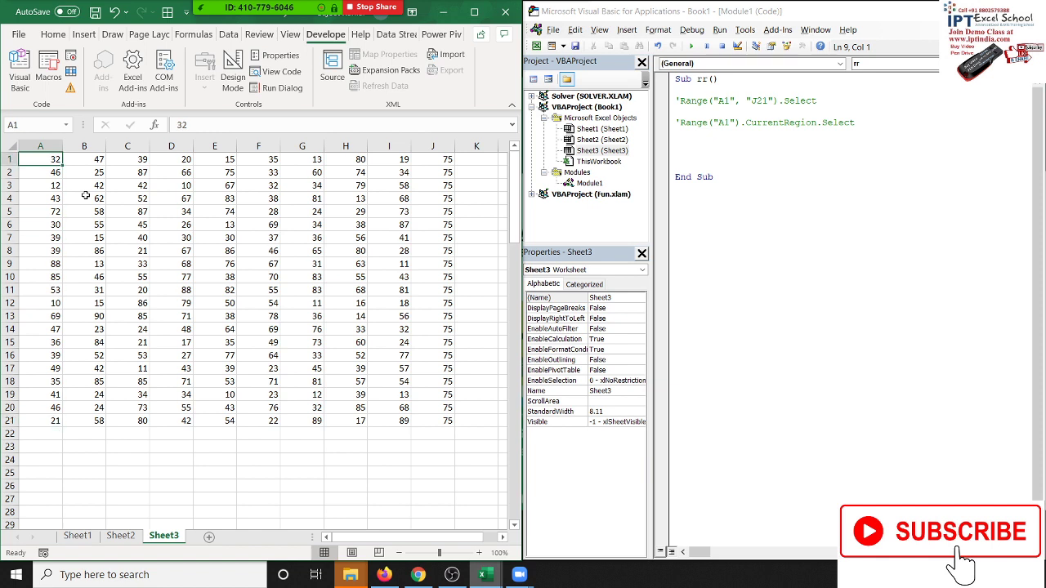
key("ctrl+Down")
key("ctrl+Up")
left_click(716, 145)
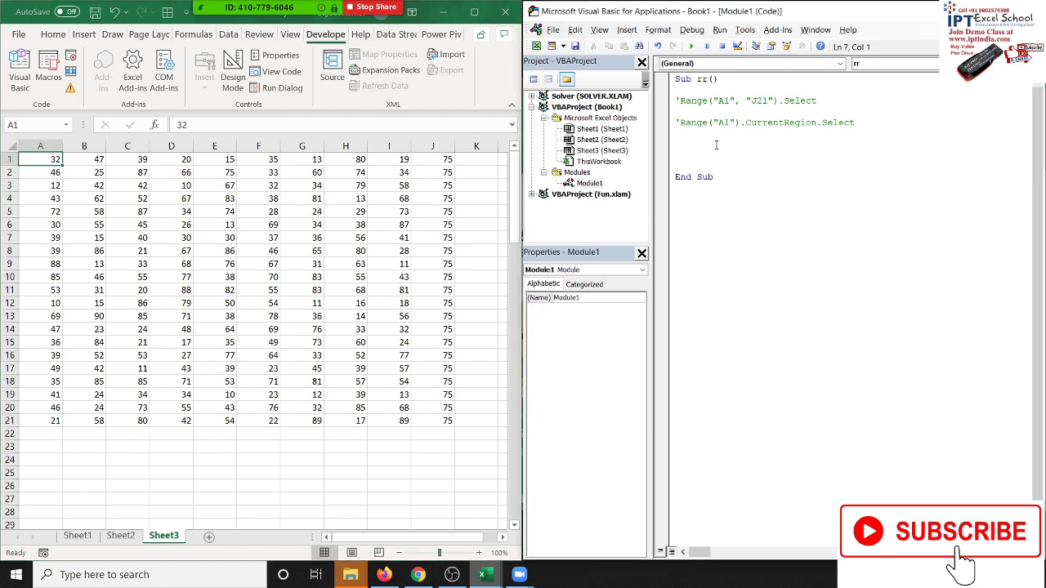
Step: Type Range("A1").End(xlDown).Select in Sub rr using autocomplete, then start a new line
type("range(")
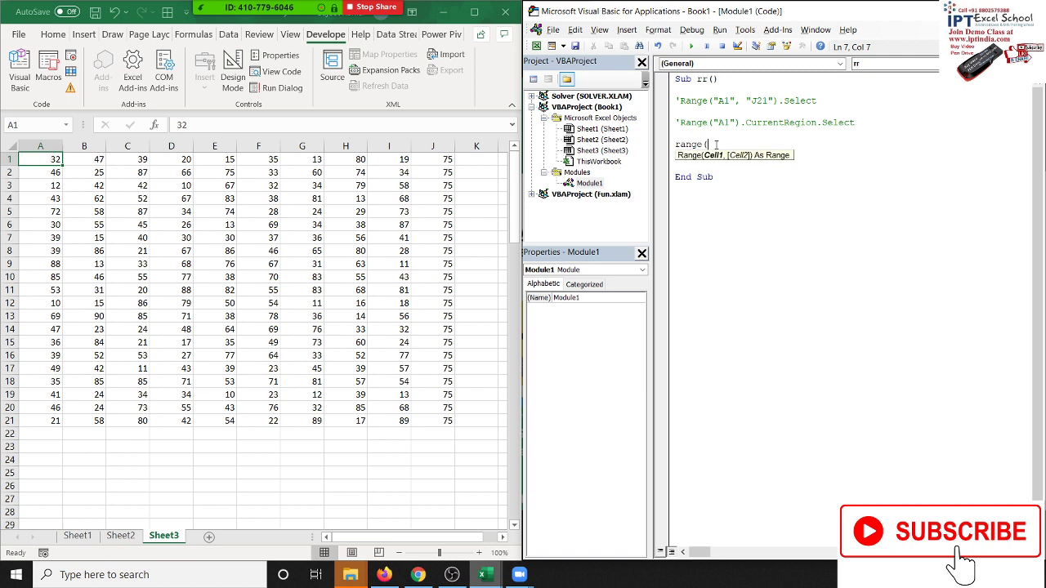
type("\"A1\"")
type(").")
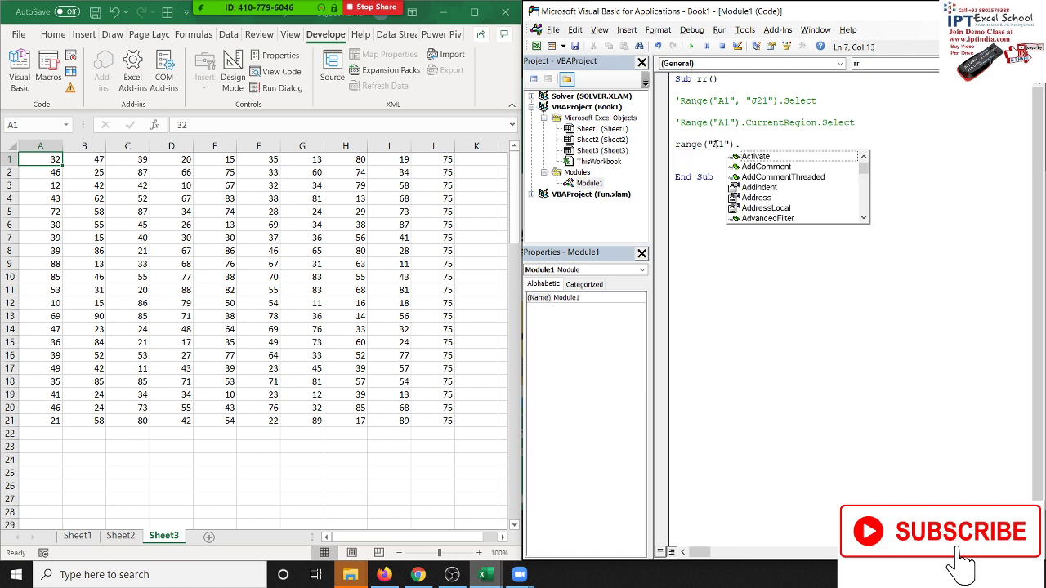
type("end")
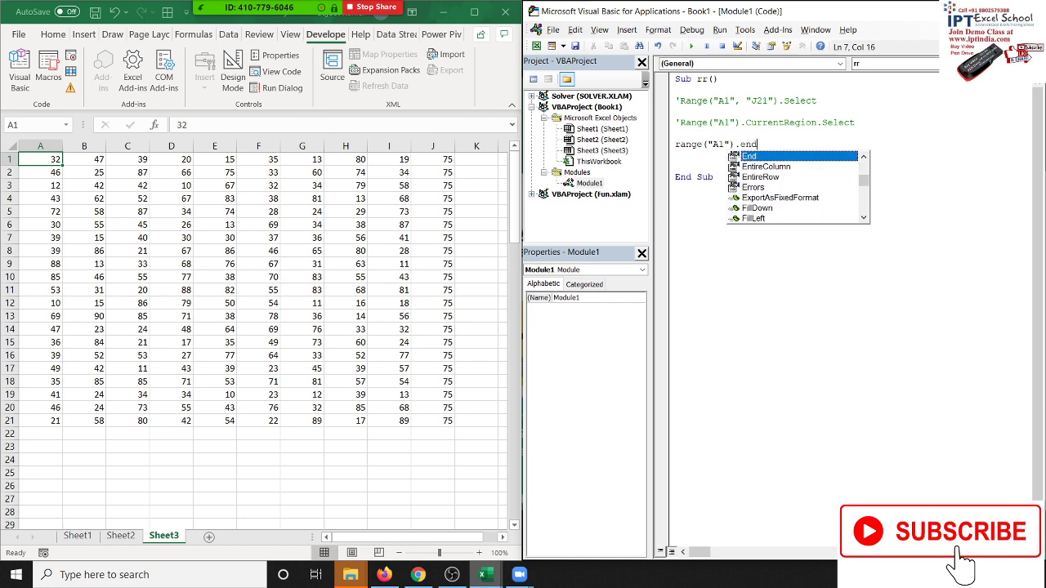
key("Tab")
type("(")
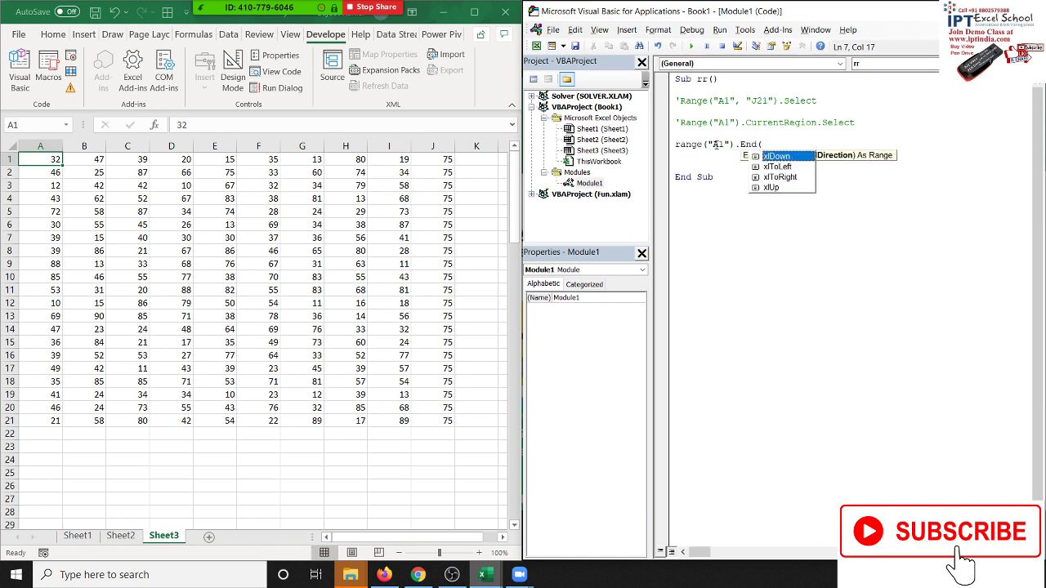
key("Tab")
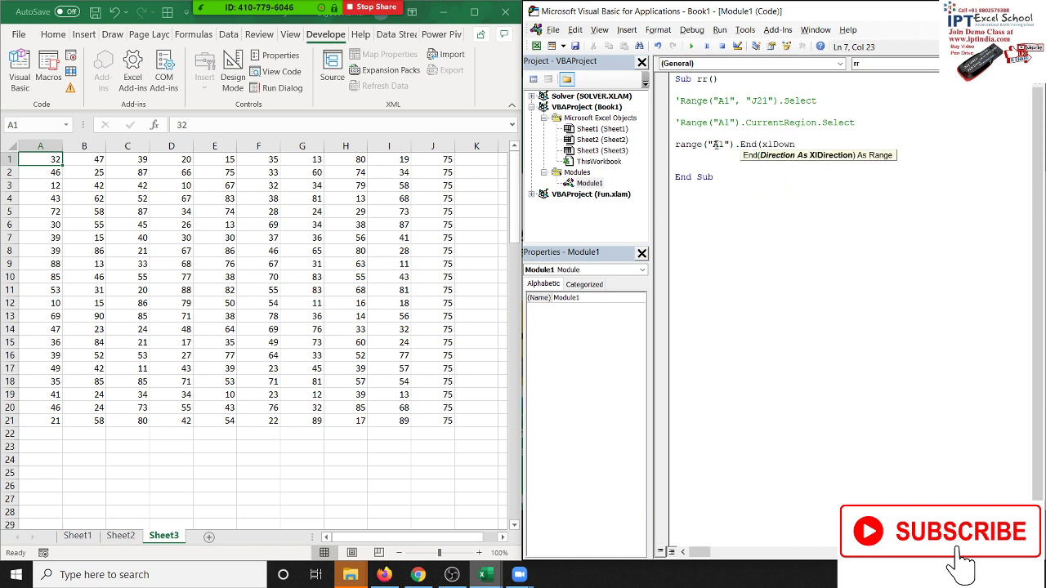
type(").s")
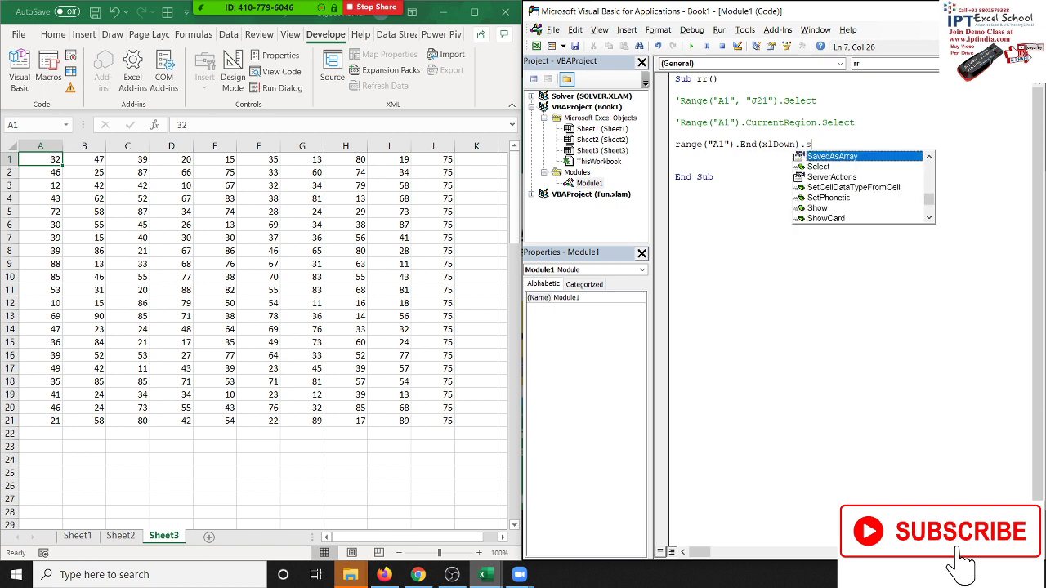
type("el")
key("Tab")
key("Return")
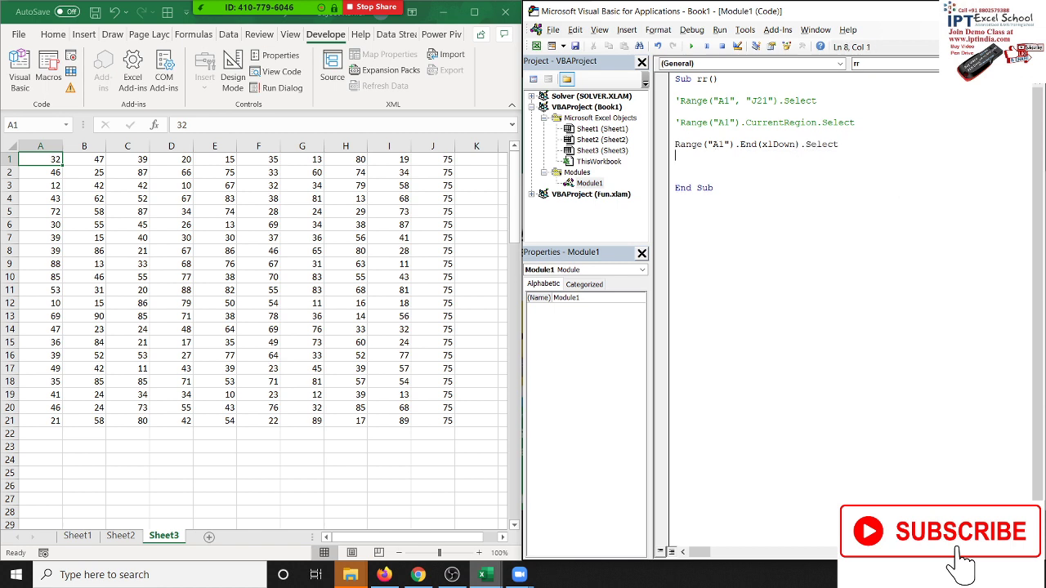
Step: Run rr so it selects A21, remove the stray parenthesis after End, then reselect A1
left_click(690, 47)
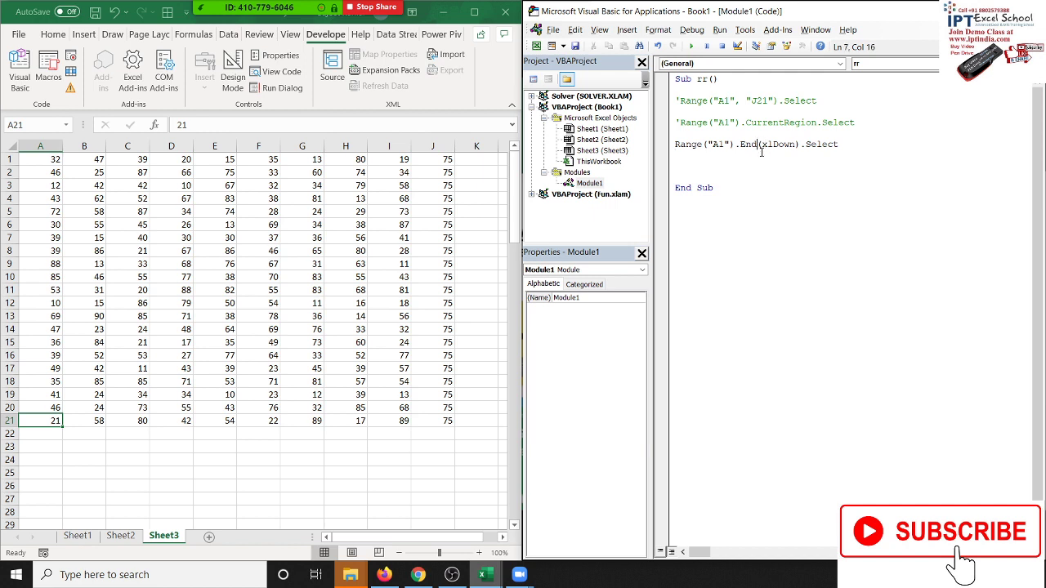
type("(")
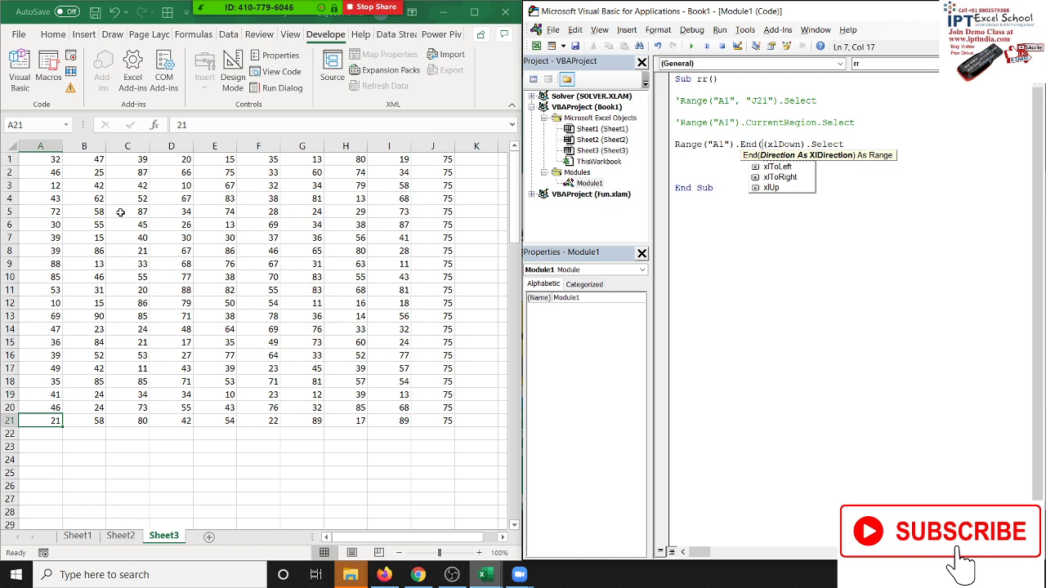
key("BackSpace")
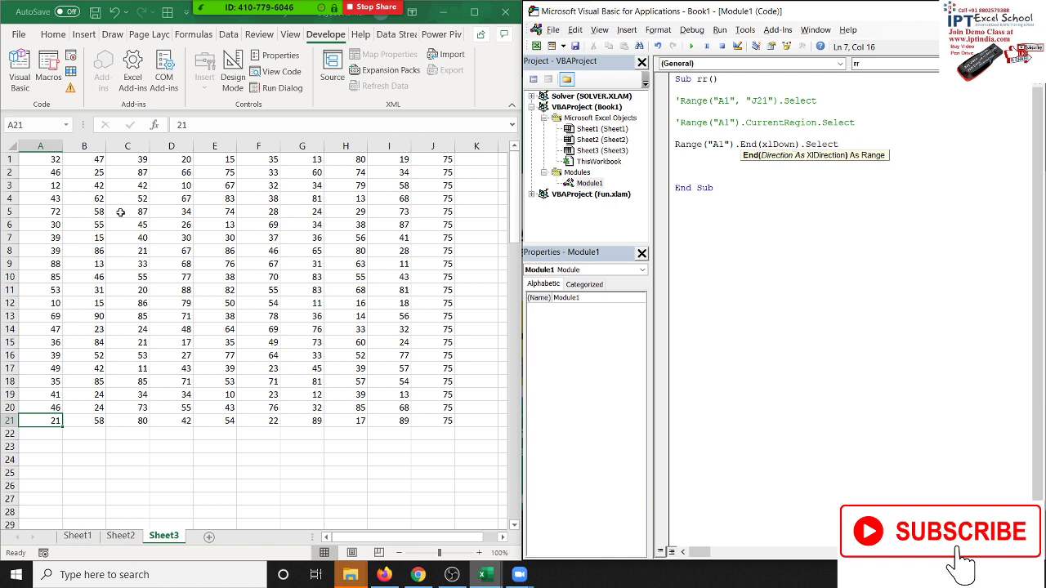
left_click(677, 175)
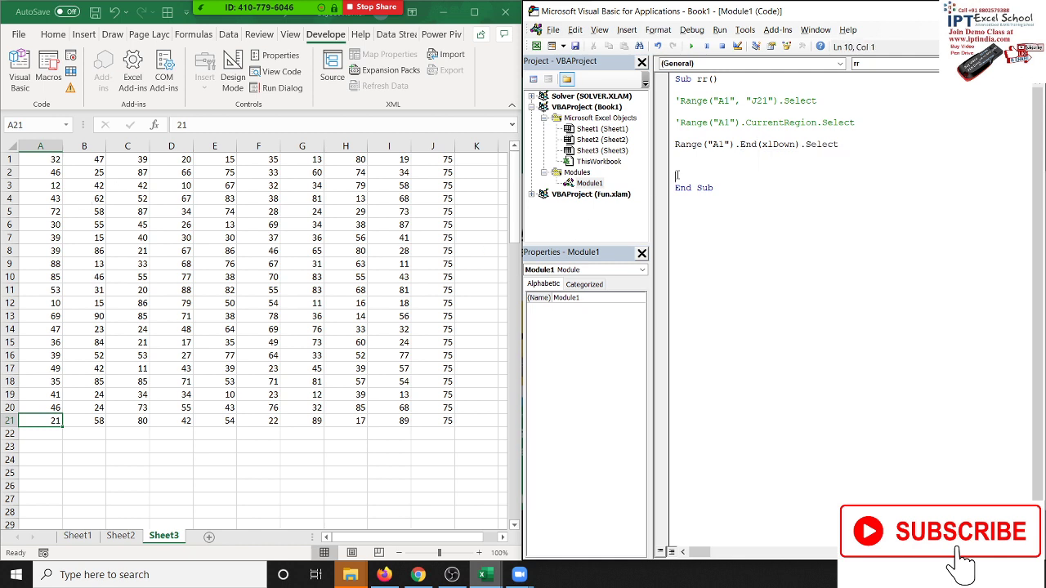
left_click(35, 160)
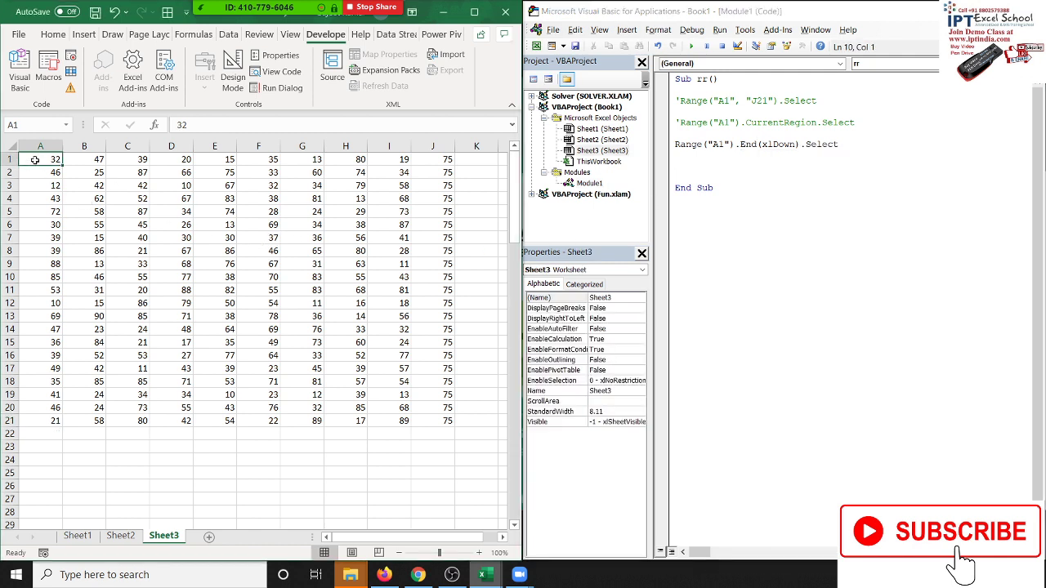
Step: Clear the 88 in A9, reset to A1, and run the macro, which now stops at A8
left_click(36, 262)
key("Delete")
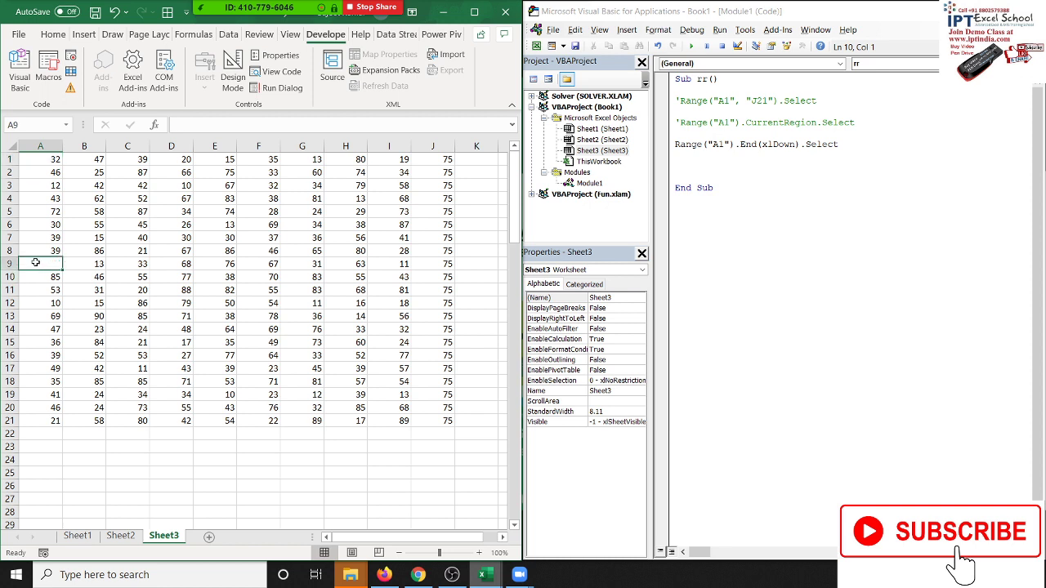
left_click(683, 144)
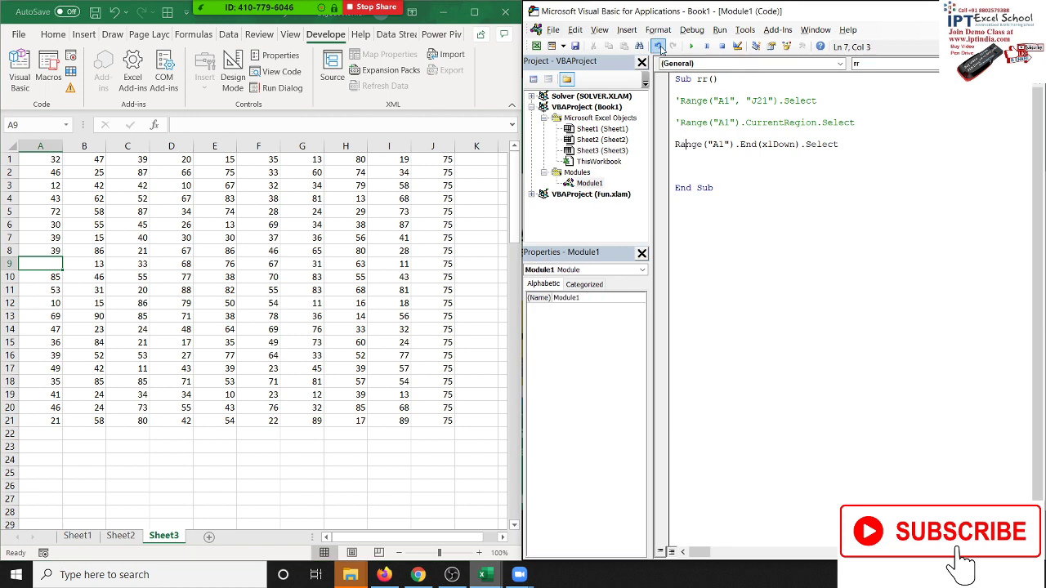
left_click(59, 158)
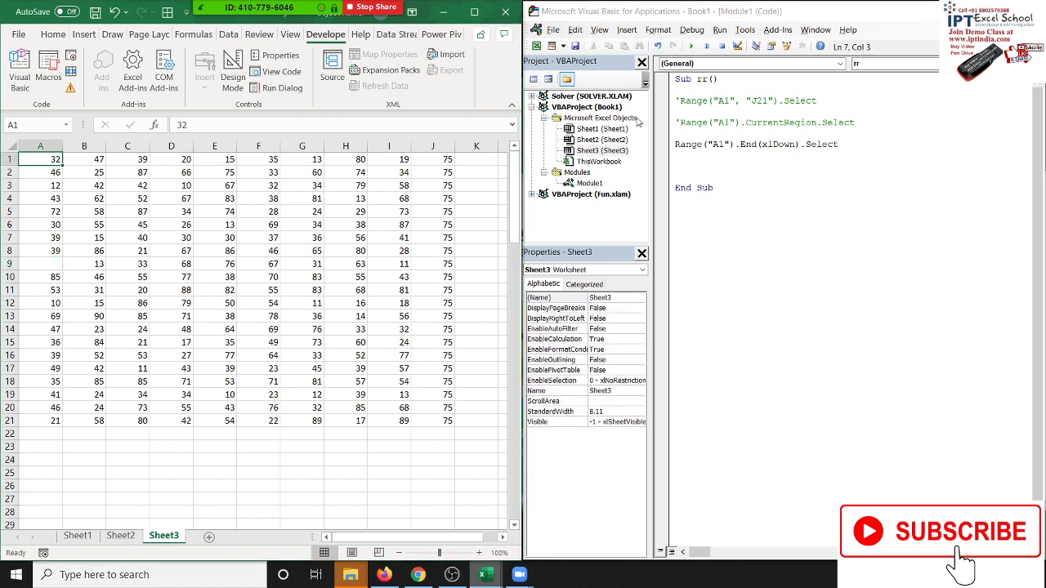
left_click(691, 47)
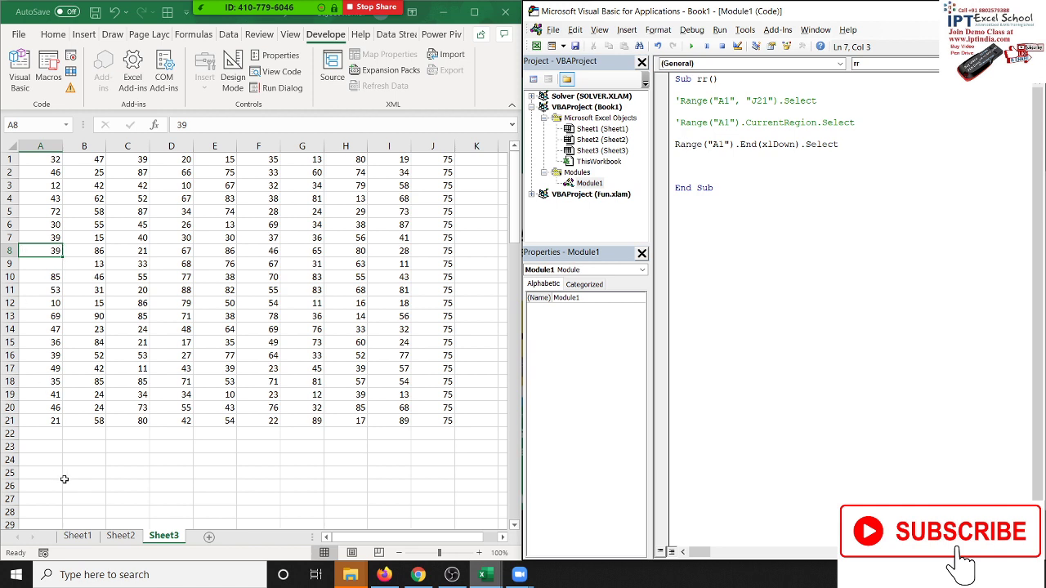
Step: From A22, jump to the sheet's last row and back up to A21 with Ctrl+Down and Ctrl+Up
left_click(54, 431)
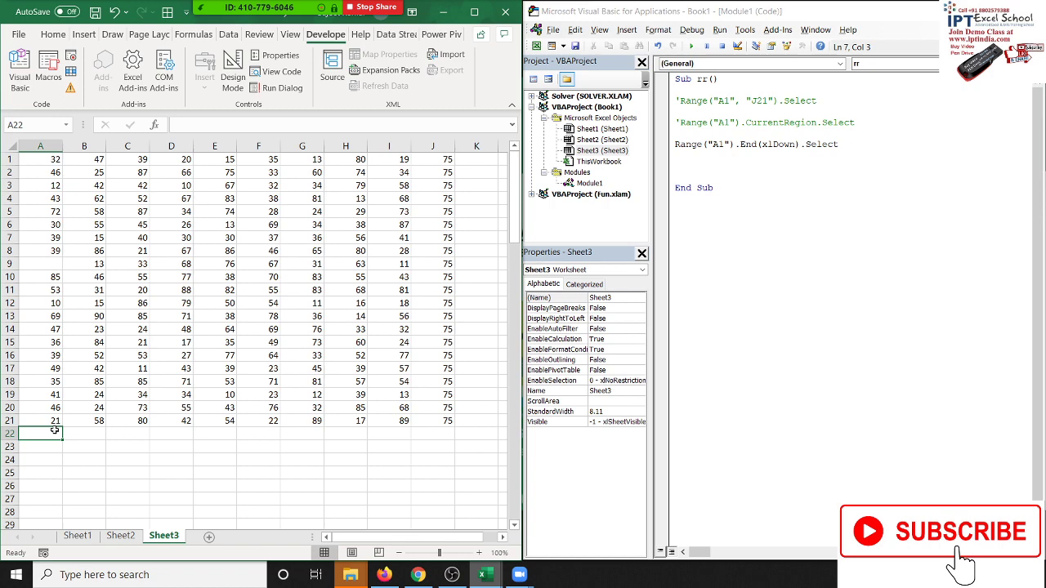
key("ctrl+Down")
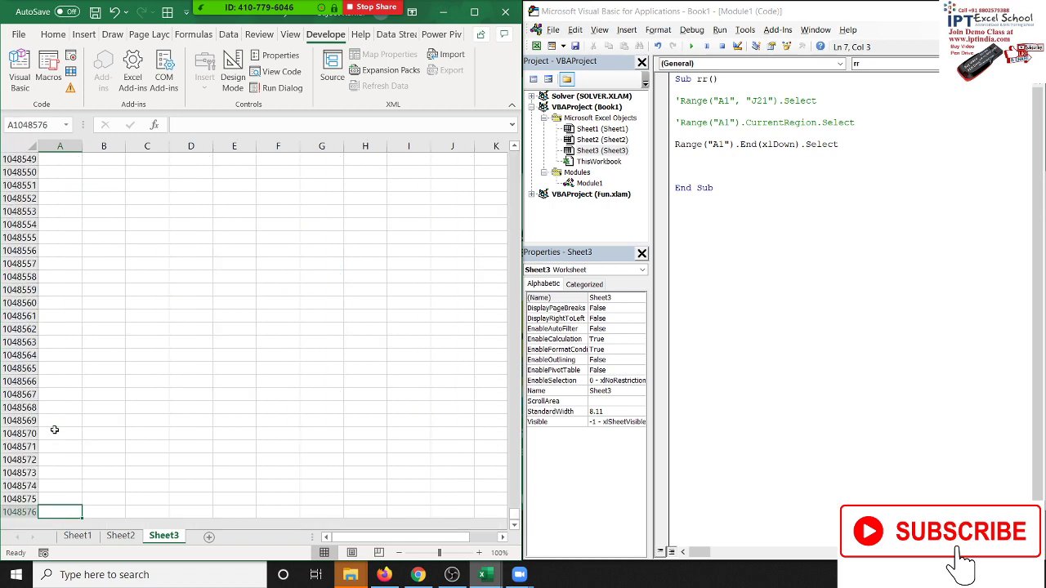
key("ctrl+Up")
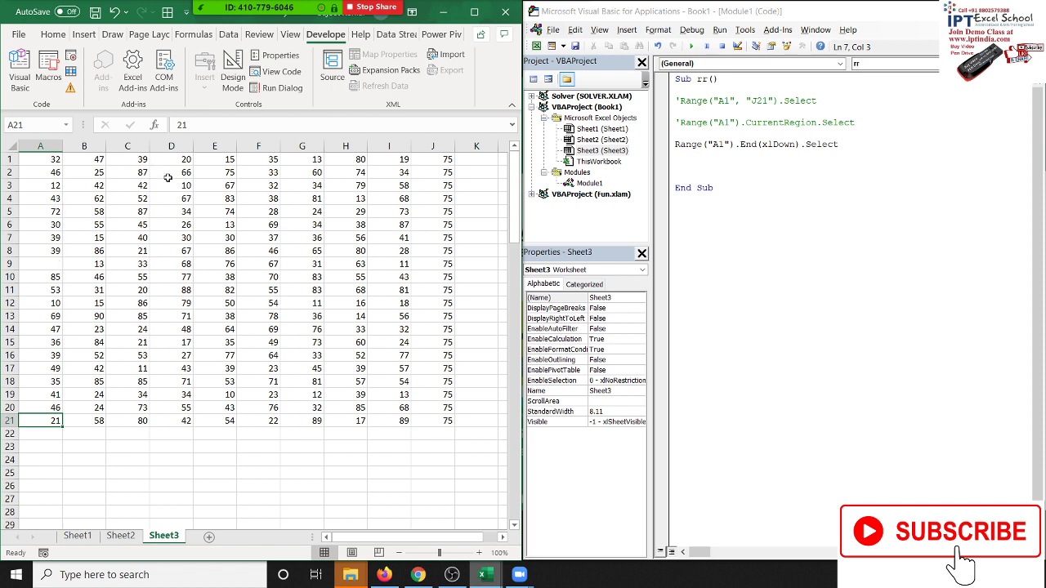
Step: Comment out the End(xlDown) line and add Range("A65000").End(xlUp).Select before End Sub
left_click(675, 145)
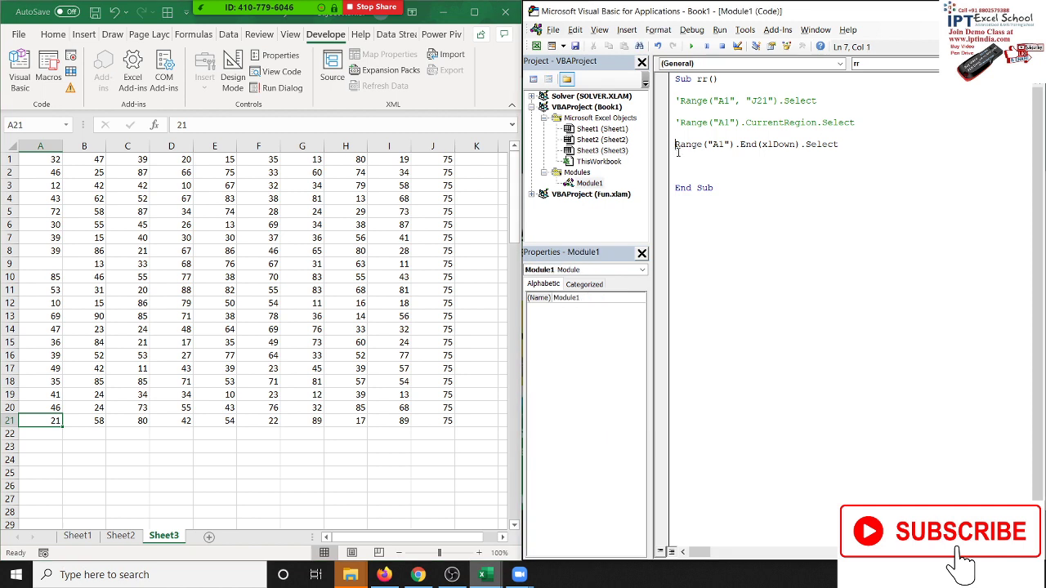
type("'")
key("Down")
key("Return")
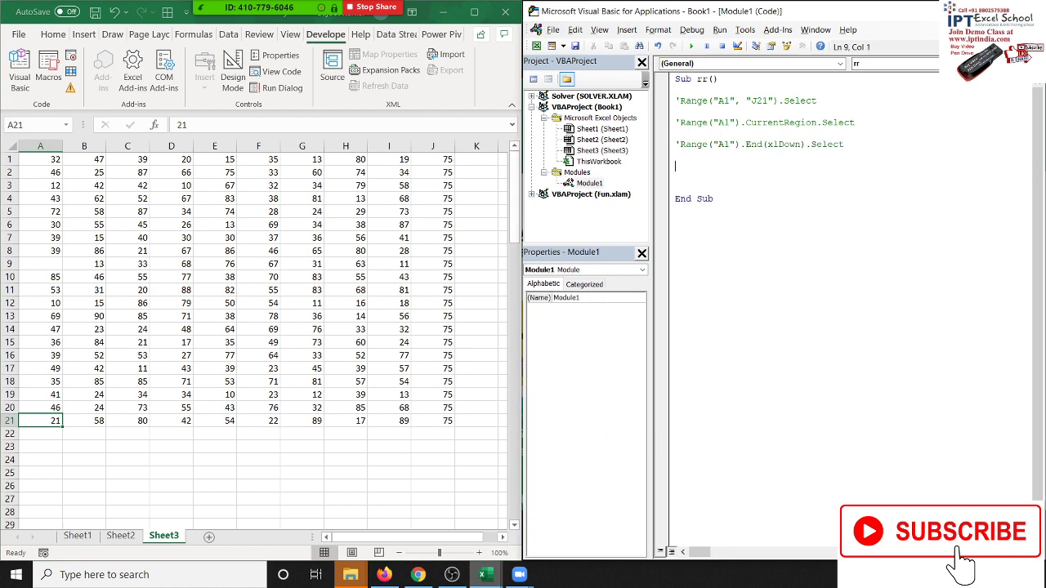
type("range")
type("(\"A")
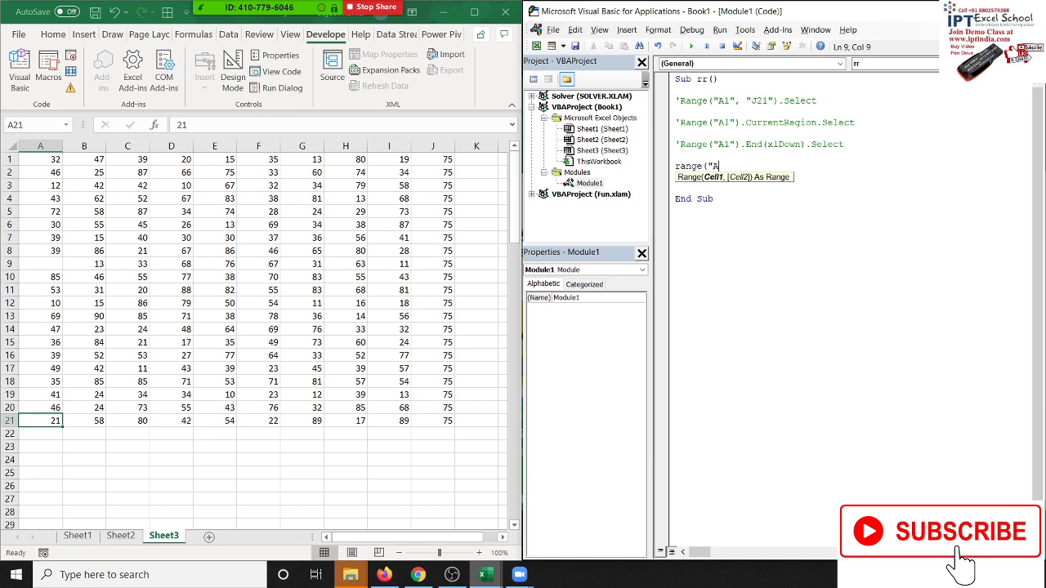
type("65000\"")
type(").")
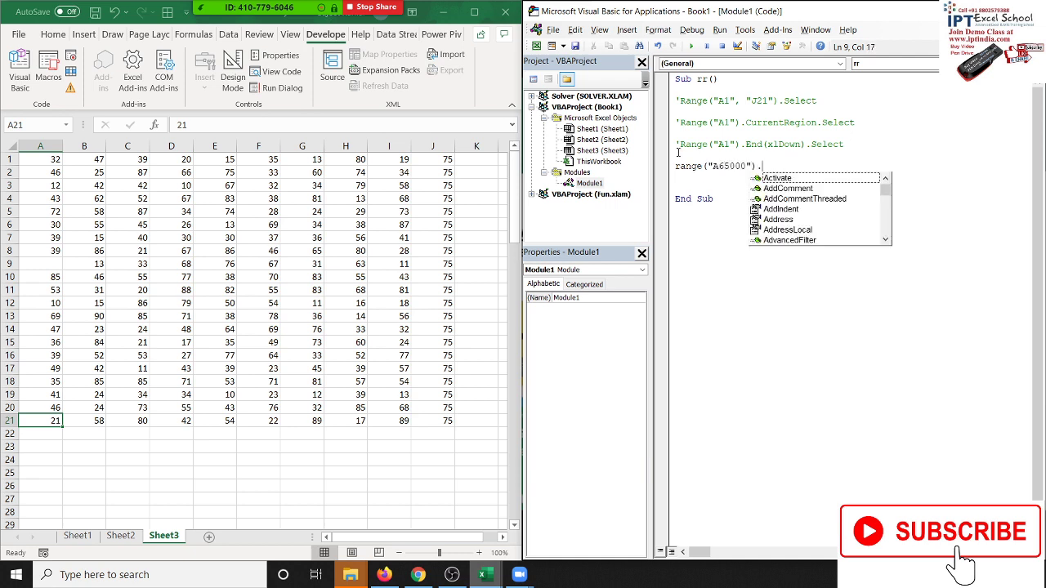
type("e")
type("n")
key("Tab")
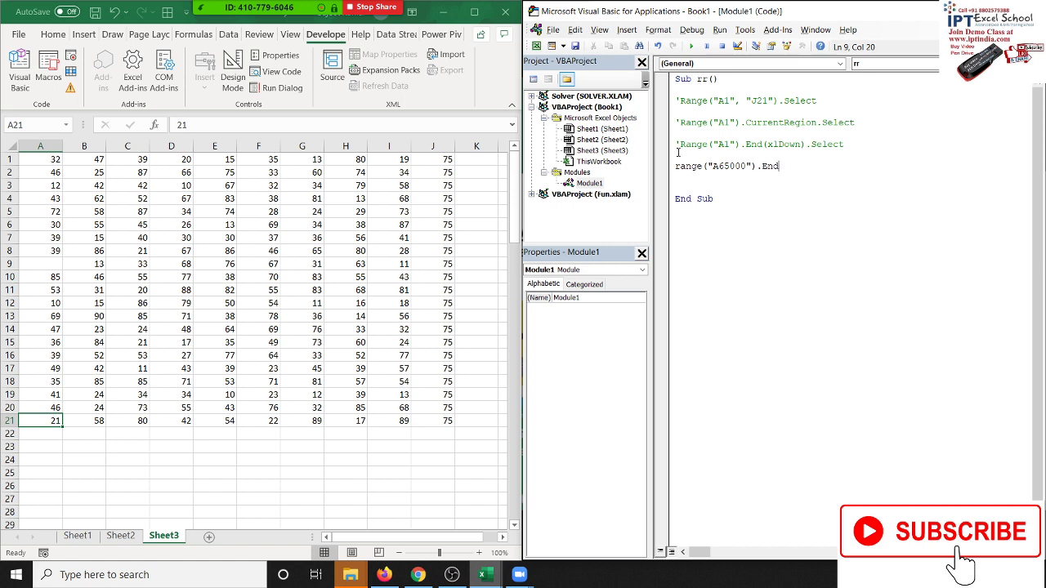
type("(xlu")
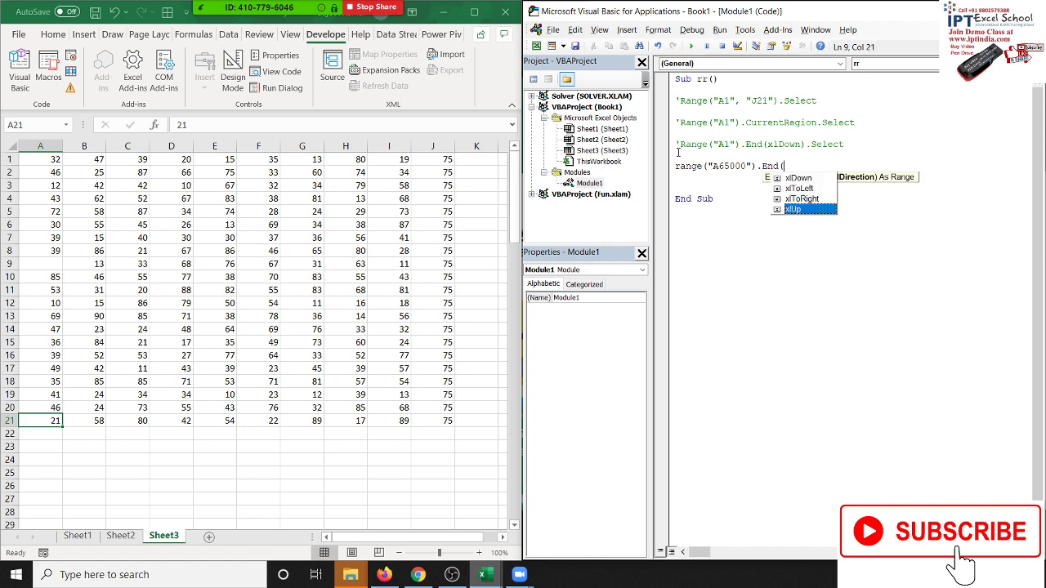
key("Tab")
type(").s")
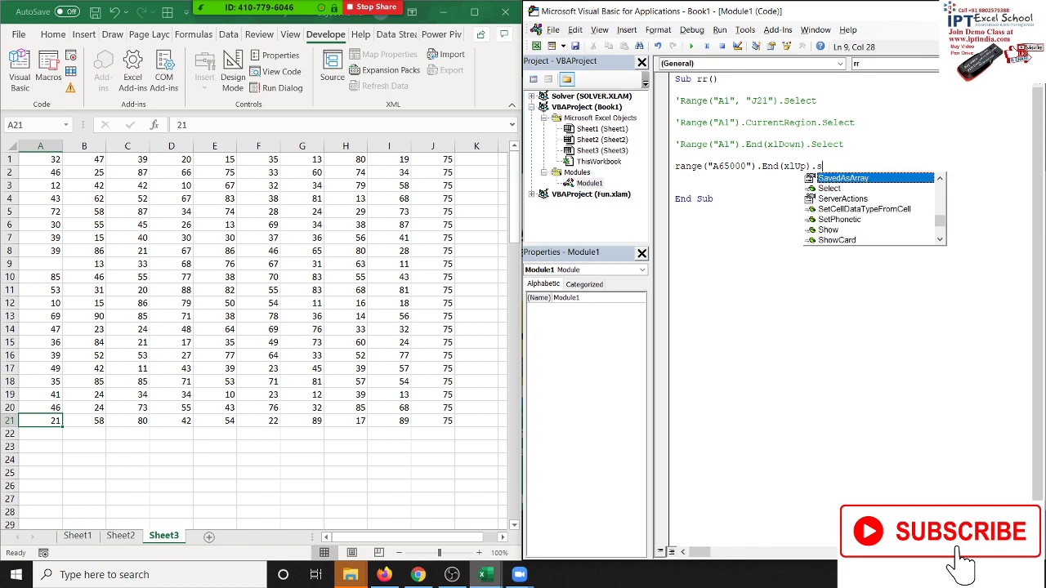
key("Tab")
Step: Go to cell A65000 through the Name Box
left_click(41, 125)
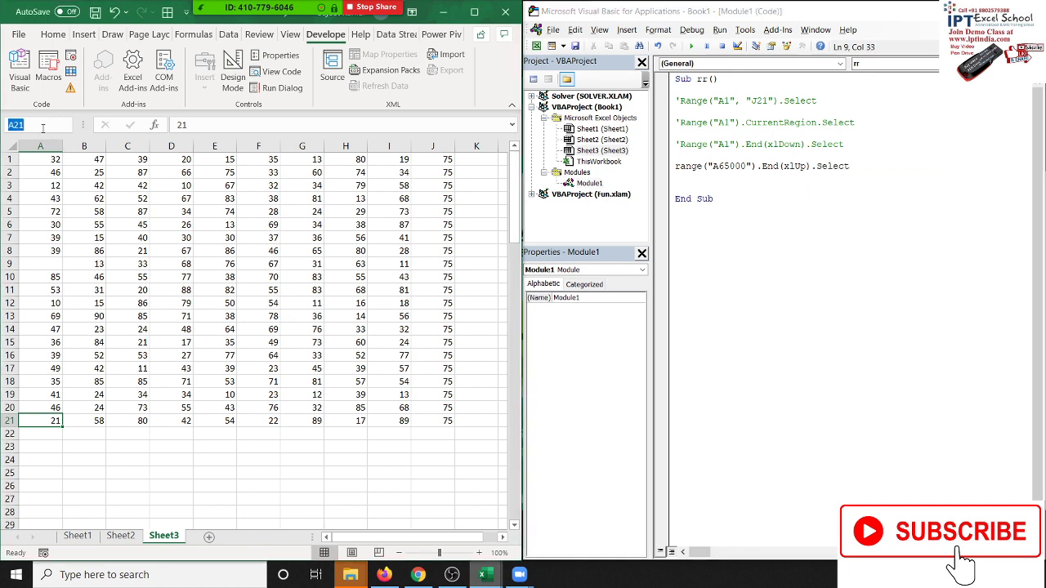
type("ange(\"A650")
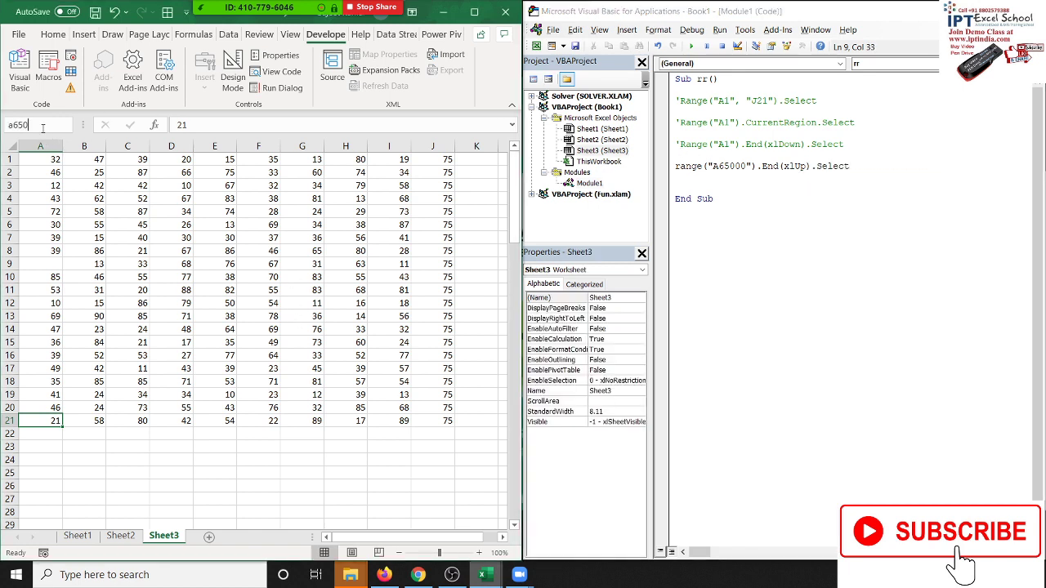
type("00")
key("Return")
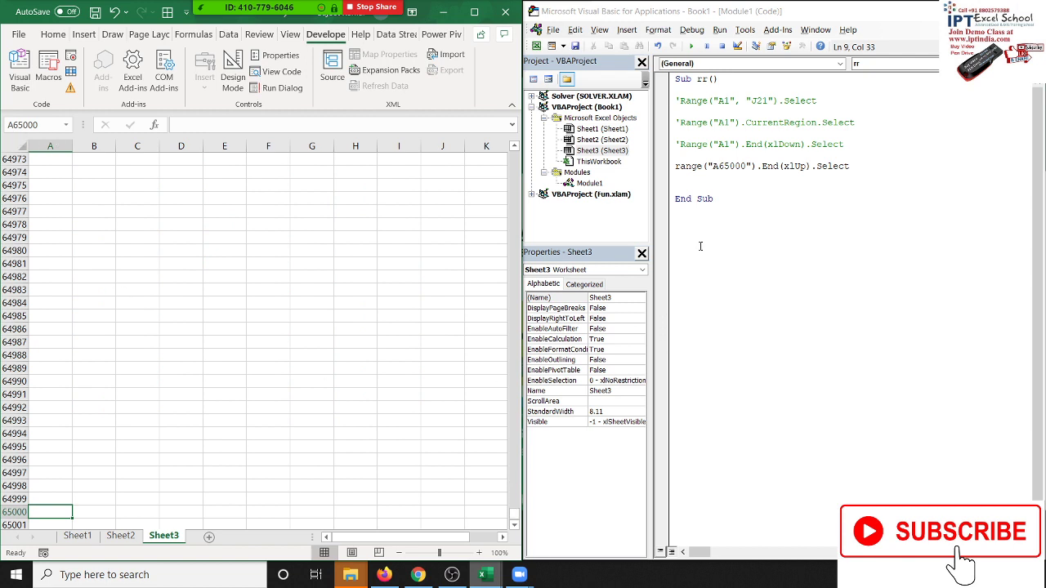
Step: Run Range("A65000").End(xlUp).Select to land on A21, then select the empty cell A9
left_click(696, 166)
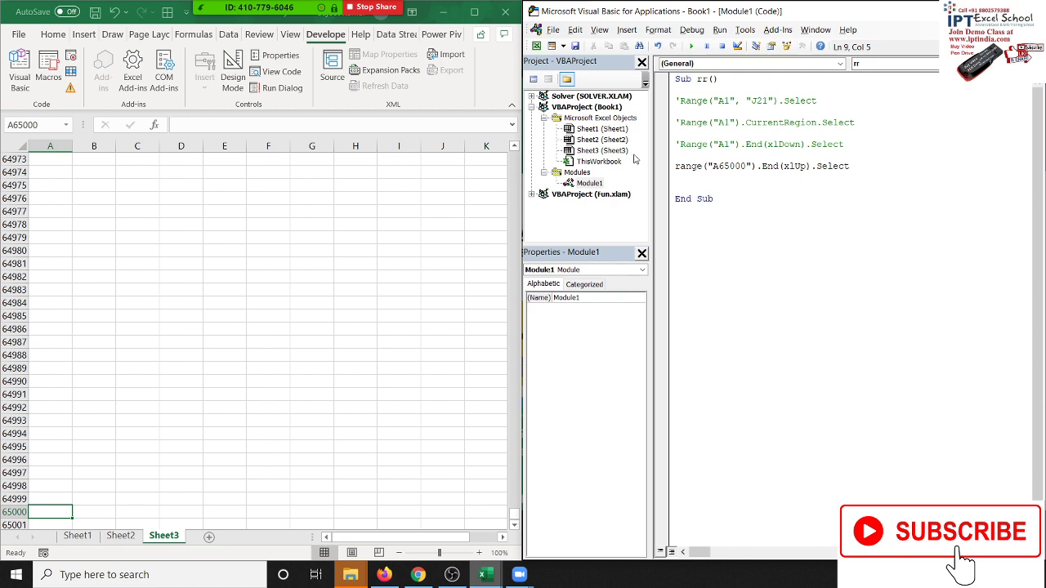
left_click(691, 47)
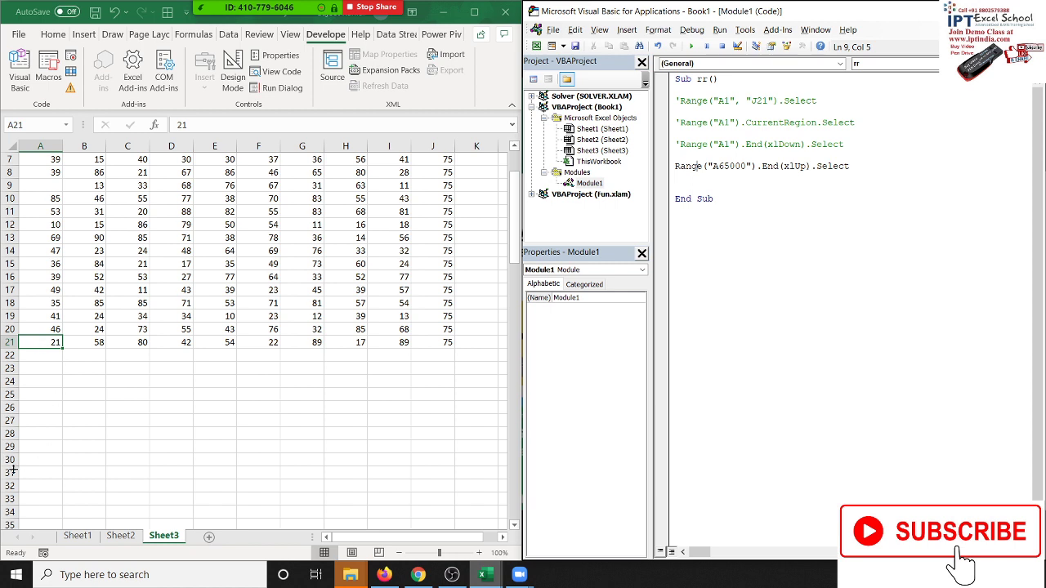
left_click(49, 185)
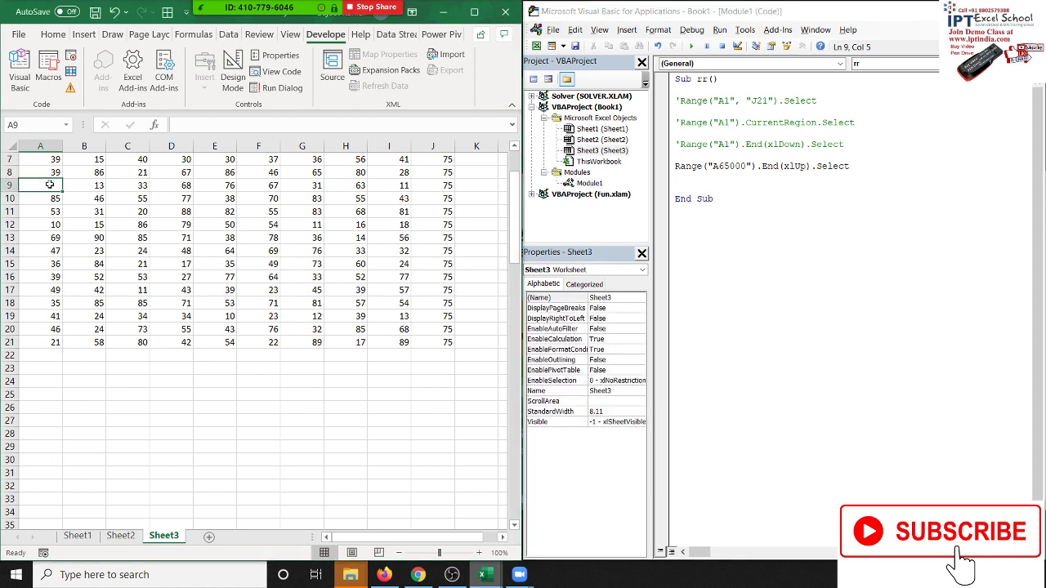
Step: Write Range("A1").End.Select under the A65000 line and run rr, triggering Argument not optional
left_click(708, 177)
key("Return")
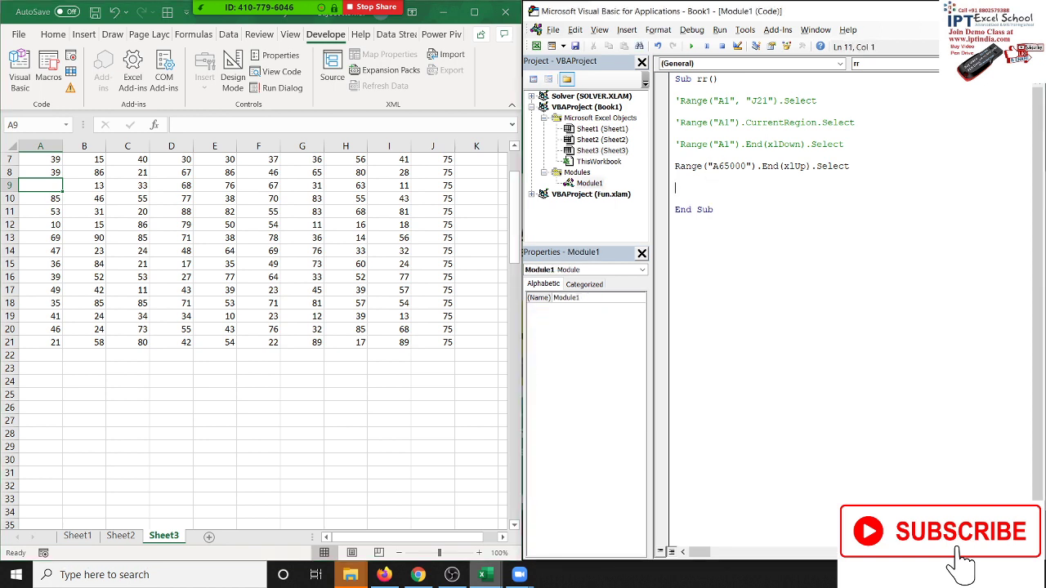
type("e")
key("BackSpace")
type("range")
type("(")
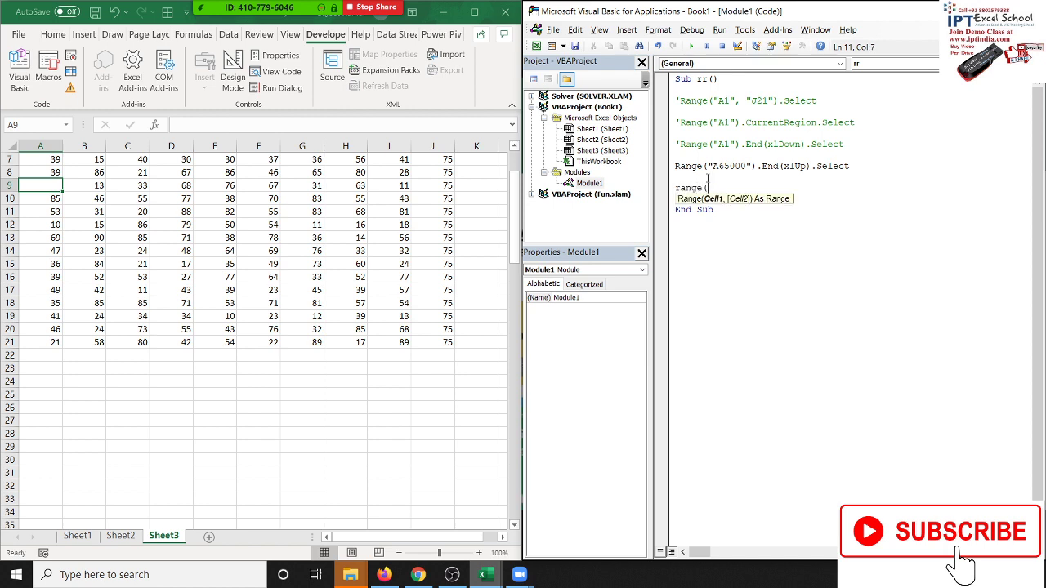
type("\"A1")
type("\").en")
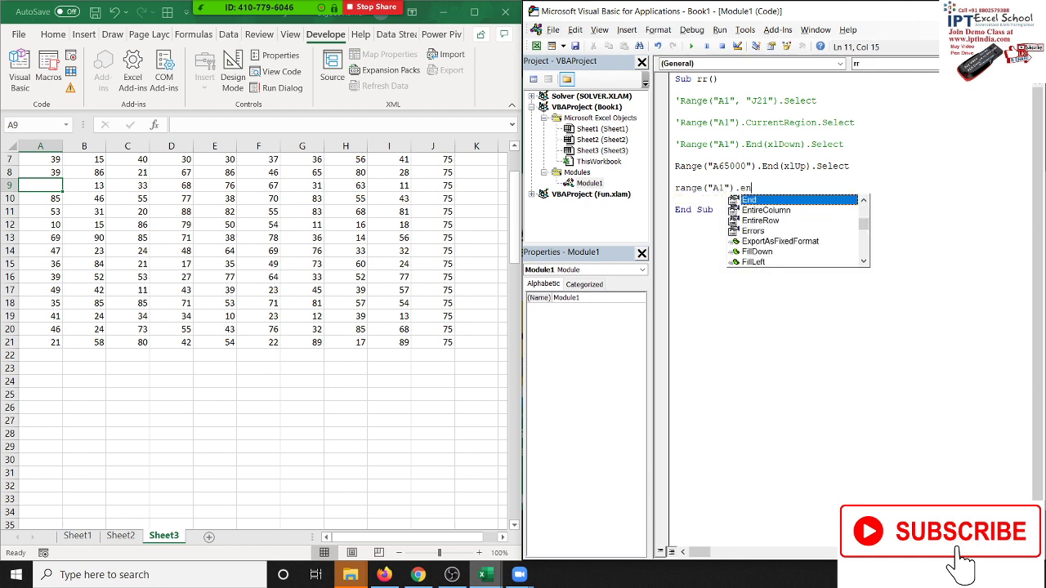
key("Tab")
type(".")
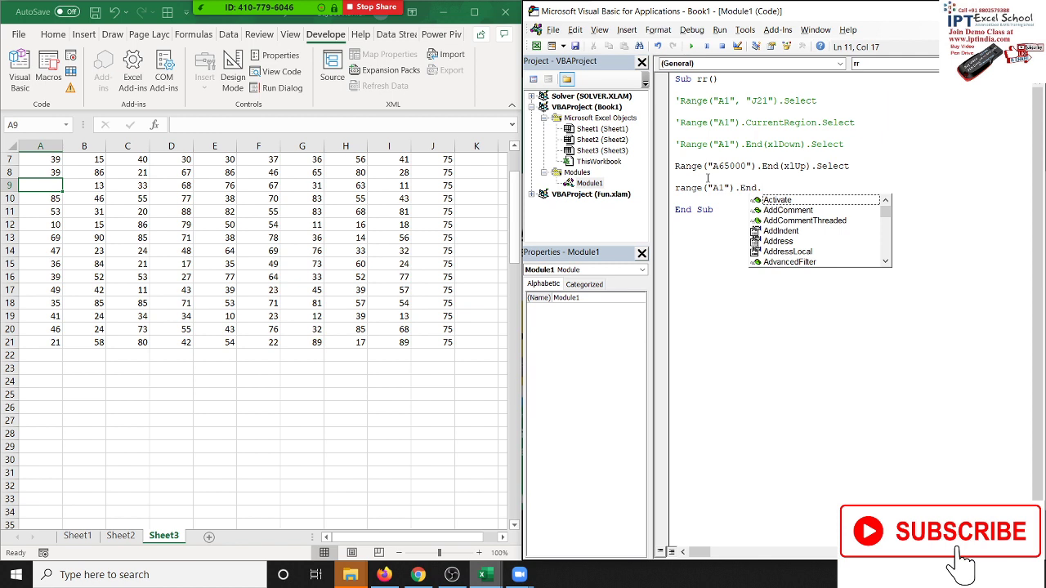
type("se")
key("Tab")
key("Down")
key("Down")
key("Down")
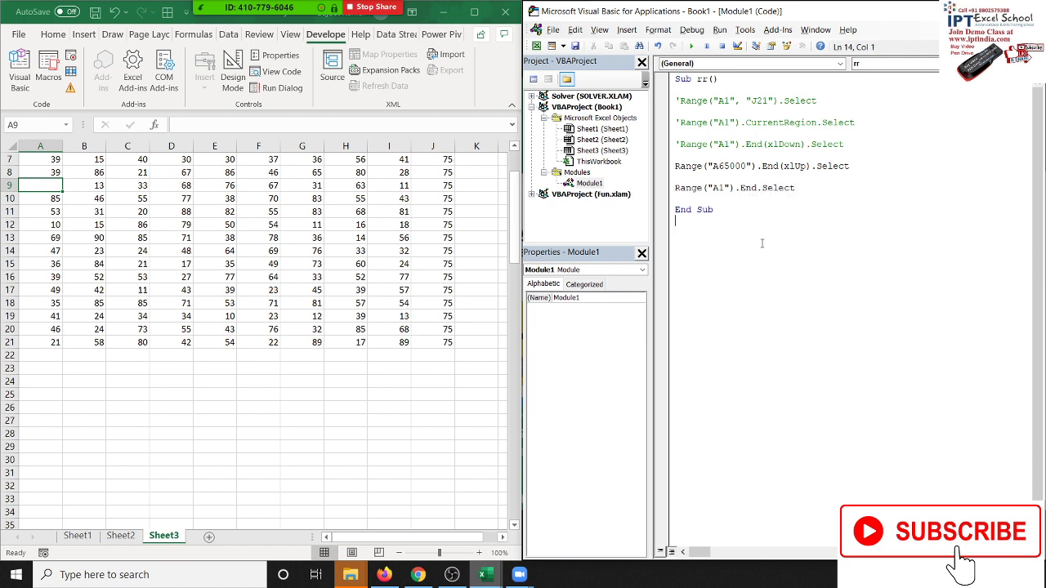
left_click(672, 177)
left_click(692, 47)
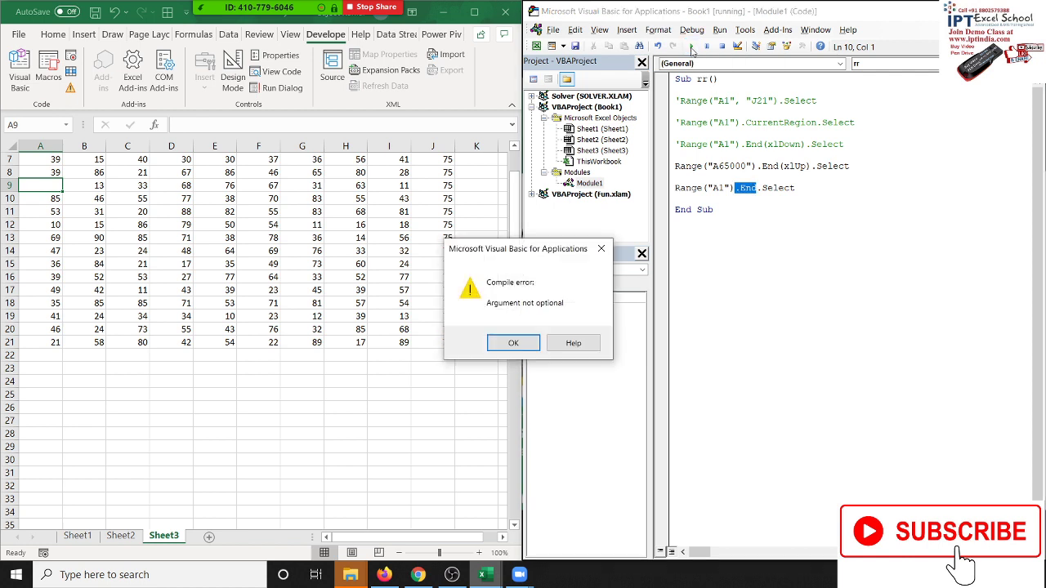
Step: Dismiss the compile error and comment out the Range("A65000") line with an apostrophe
left_click(513, 342)
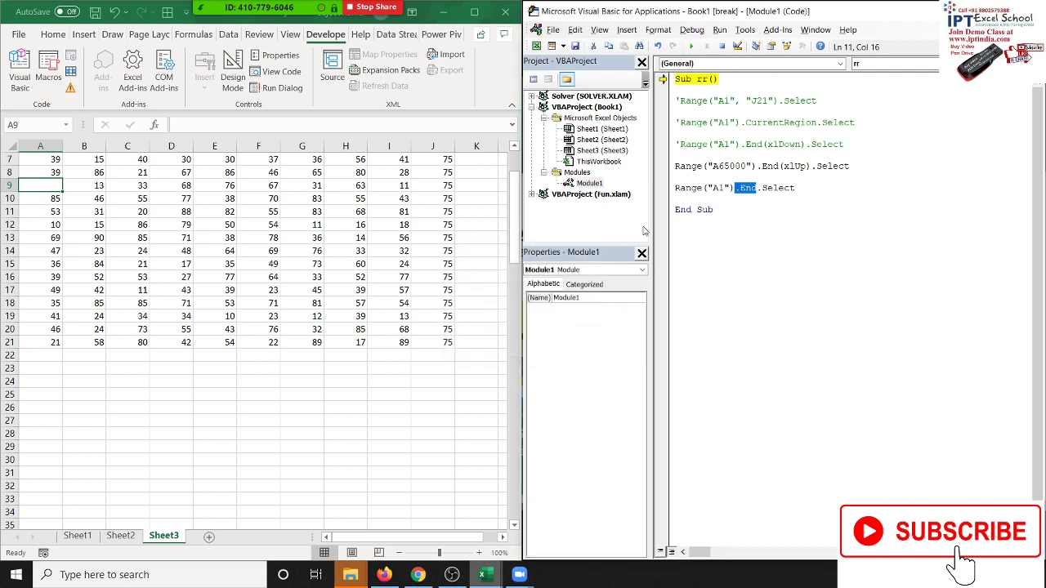
left_click(675, 155)
left_click(675, 166)
type("'")
Step: Reset and rerun rr into the same error, then type an opening parenthesis after End
left_click(707, 187)
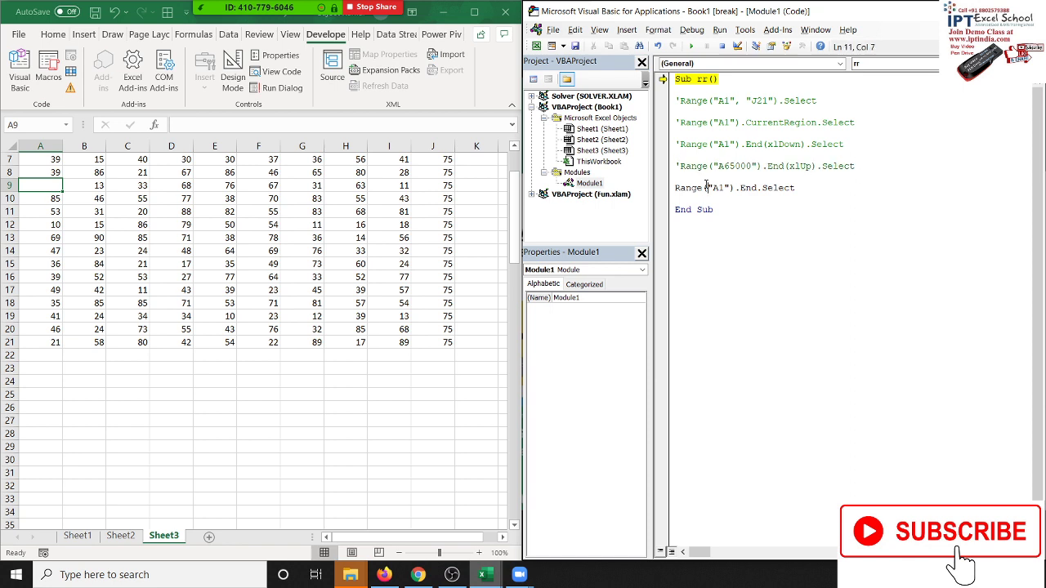
left_click(721, 46)
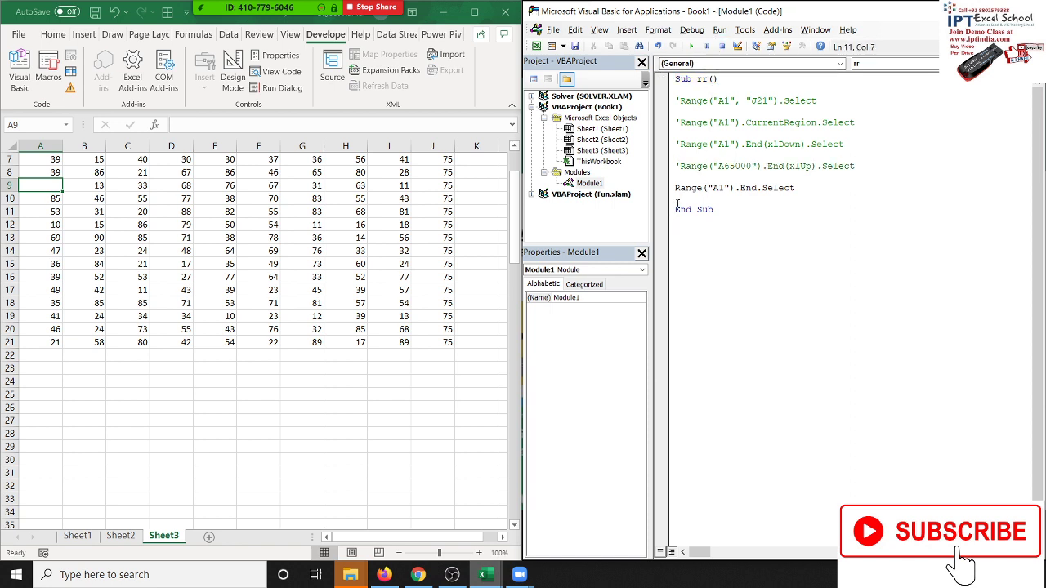
left_click(676, 176)
left_click(692, 47)
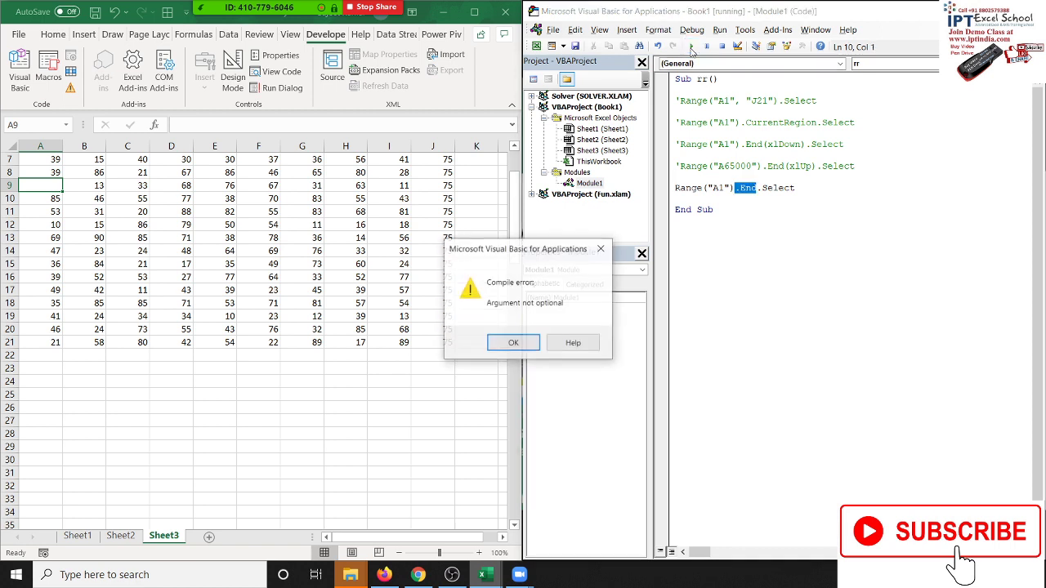
left_click(601, 249)
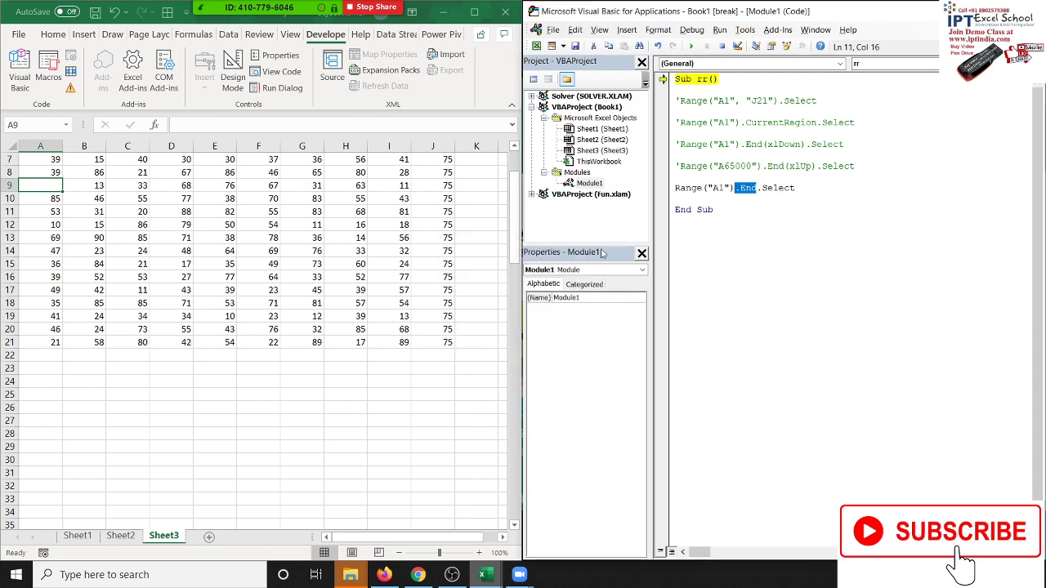
left_click(761, 188)
left_click(761, 188)
type("(")
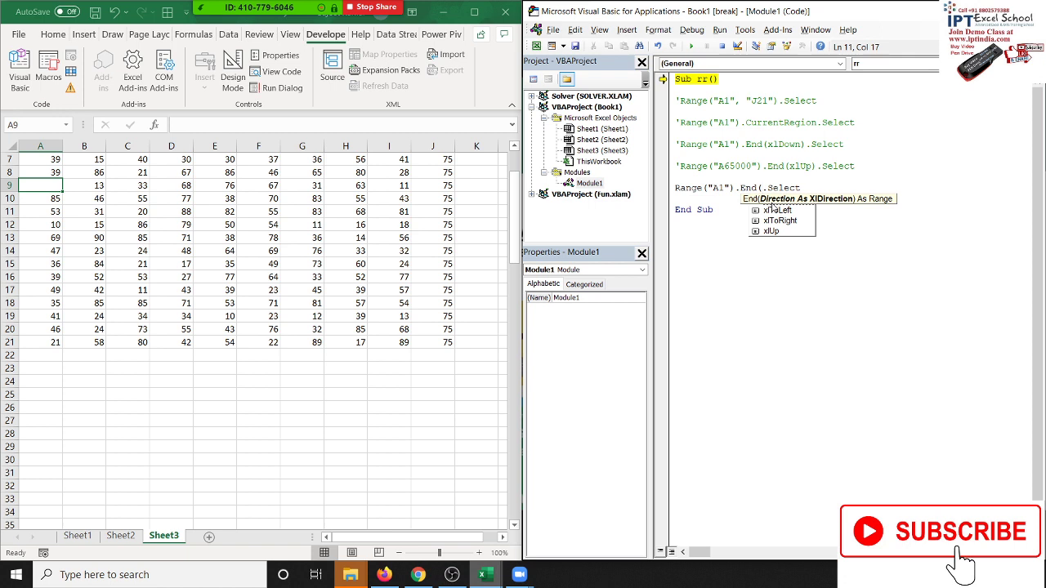
Step: Delete the parenthesis, End and Select from the Range("A1") line
key("BackSpace")
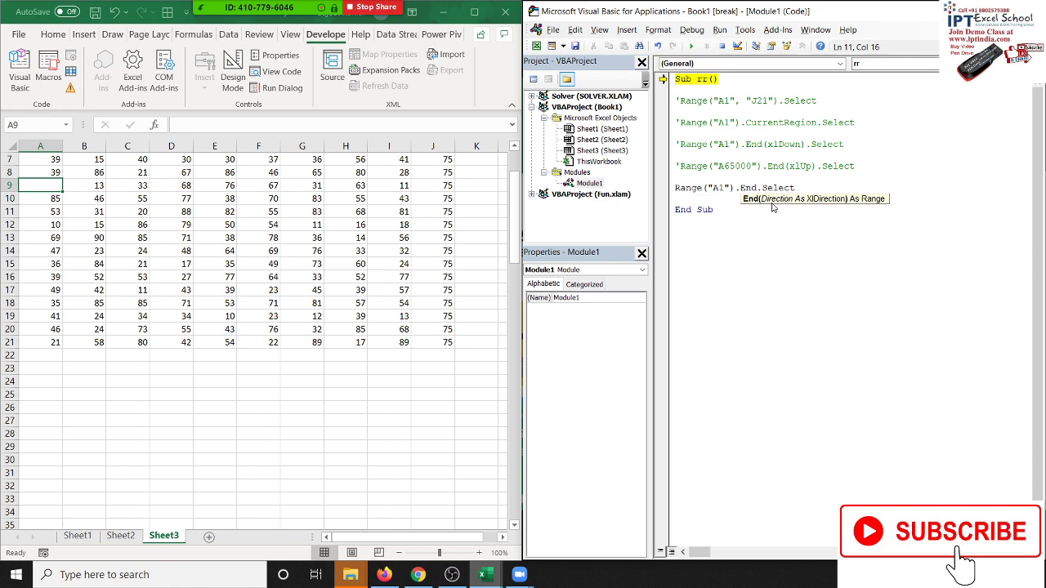
key("BackSpace")
key("BackSpace")
key("BackSpace")
key("Delete")
key("Delete")
key("Delete")
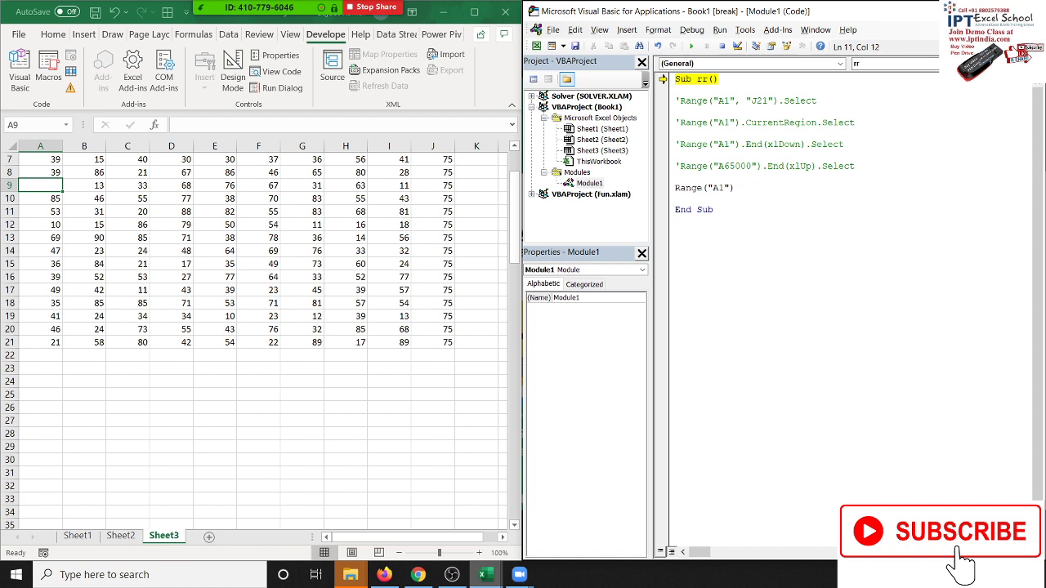
Step: Browse IntelliSense properties by typing partial names like end and las, then erase them
type(".")
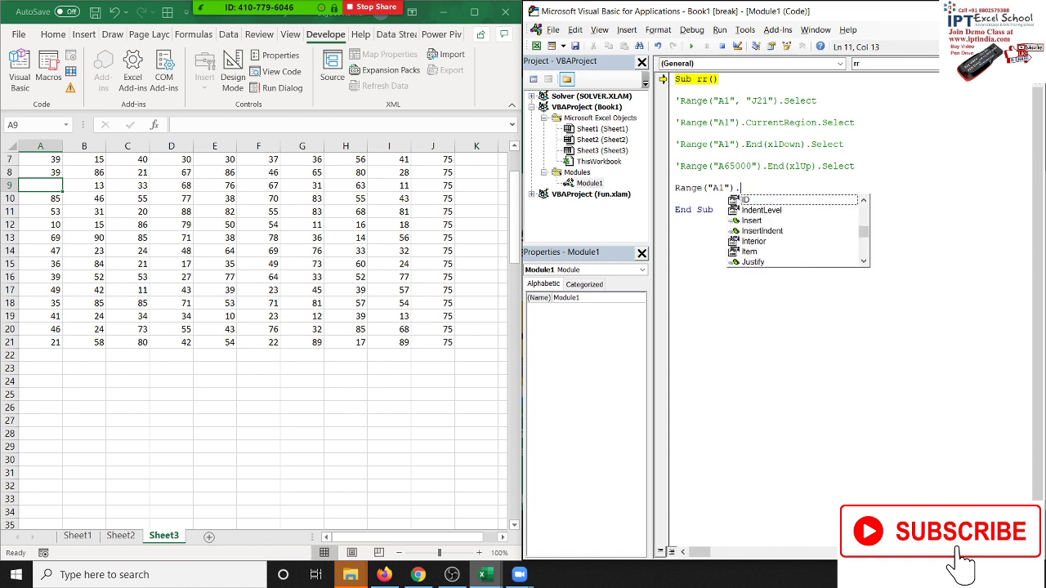
type("isuse")
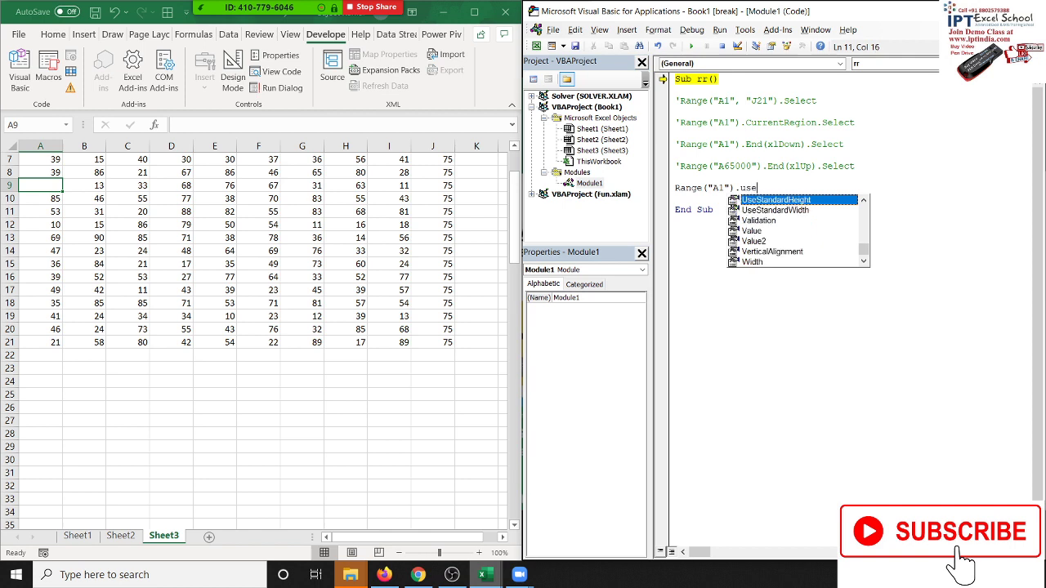
key("BackSpace")
key("BackSpace")
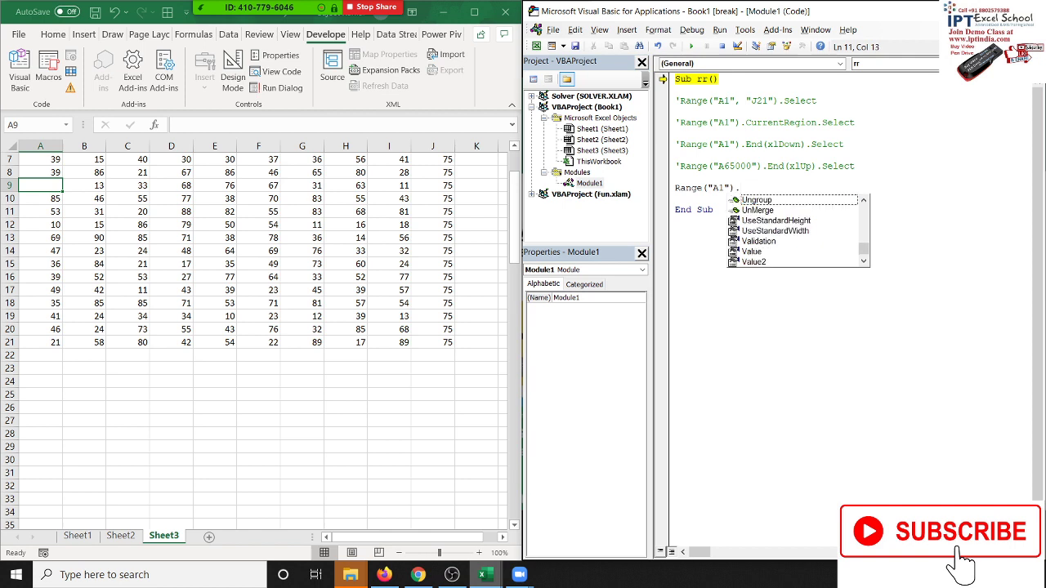
type("endr")
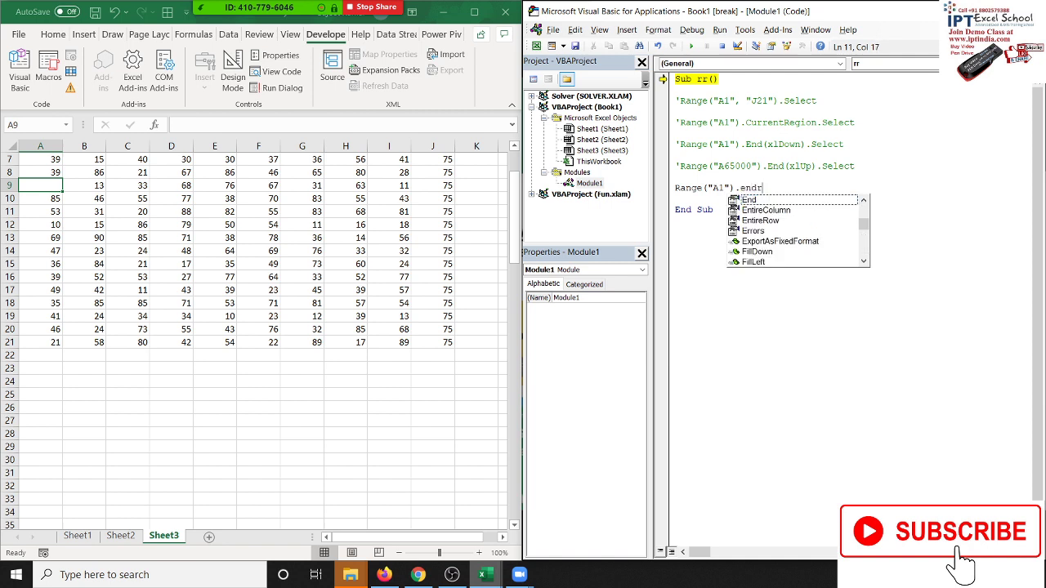
key("BackSpace")
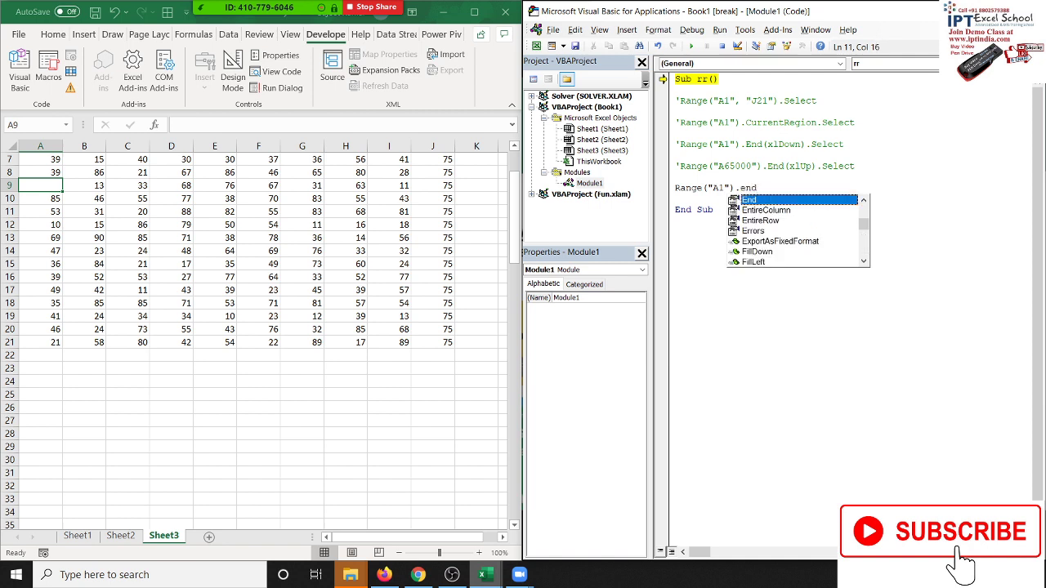
key("Up")
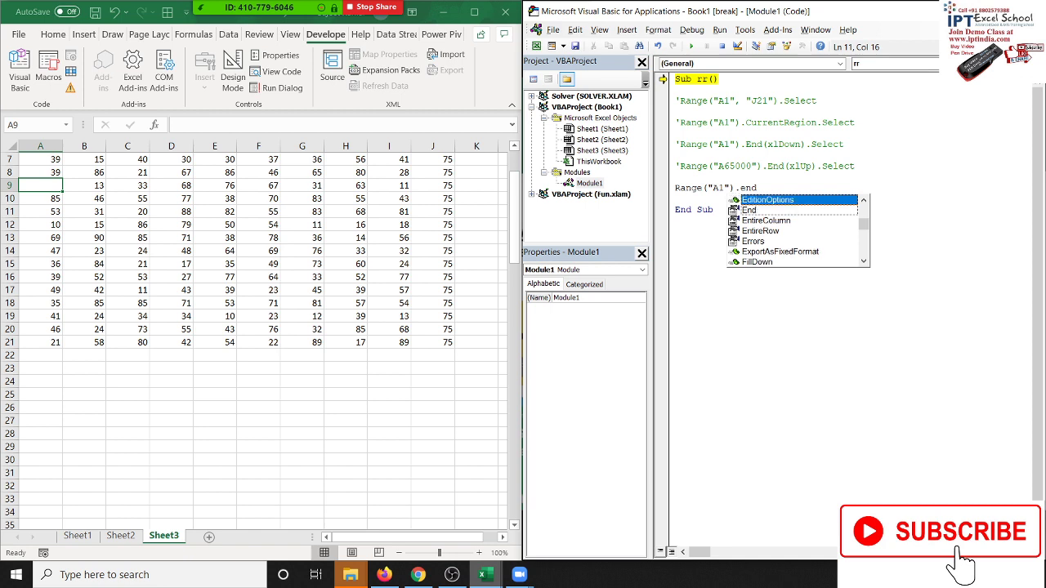
key("Down")
key("Down")
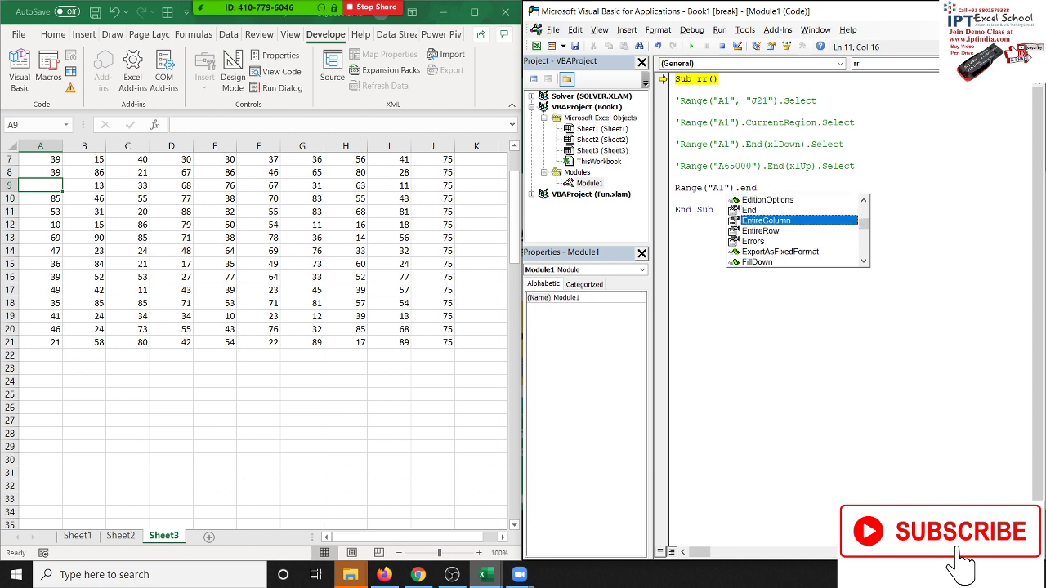
key("Down")
key("Down")
key("BackSpace")
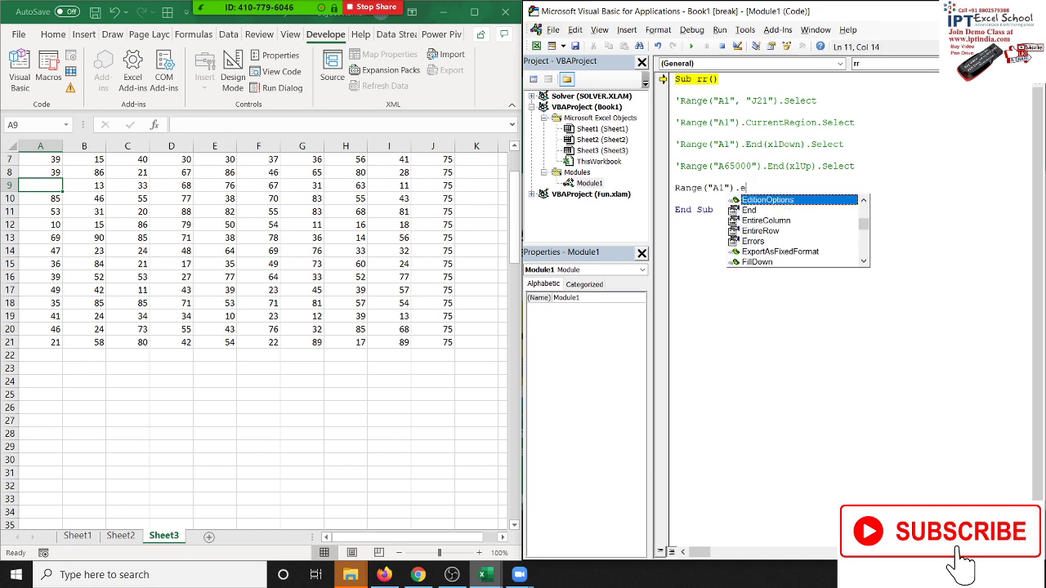
key("BackSpace")
type("las")
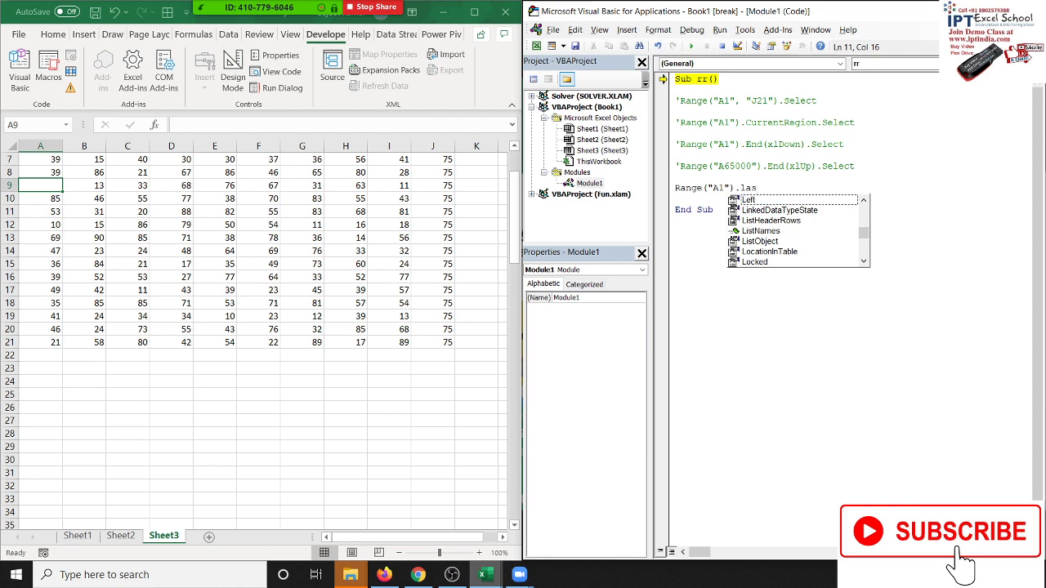
key("Up")
key("Up")
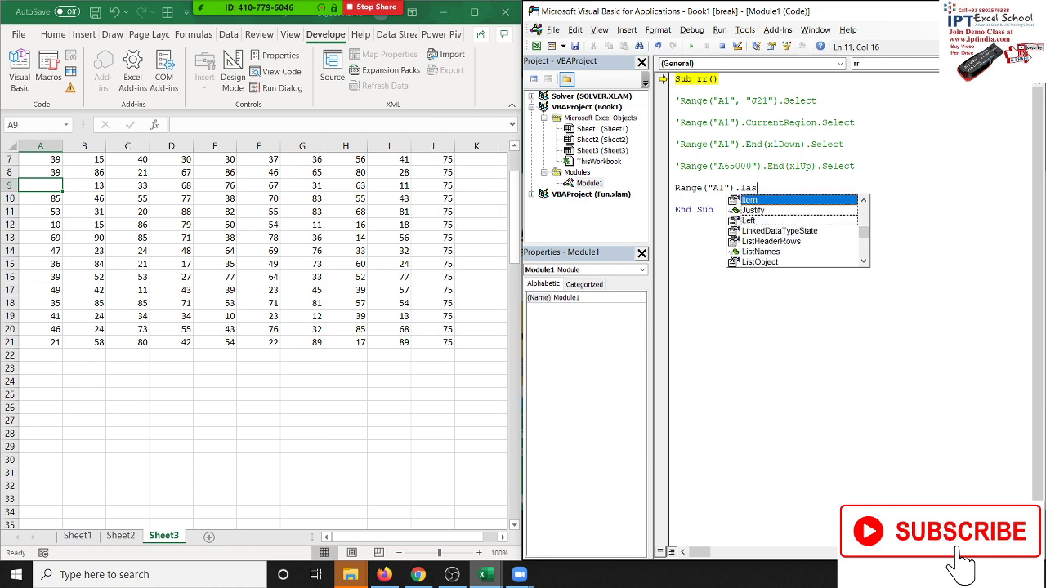
key("BackSpace")
key("BackSpace")
key("BackSpace")
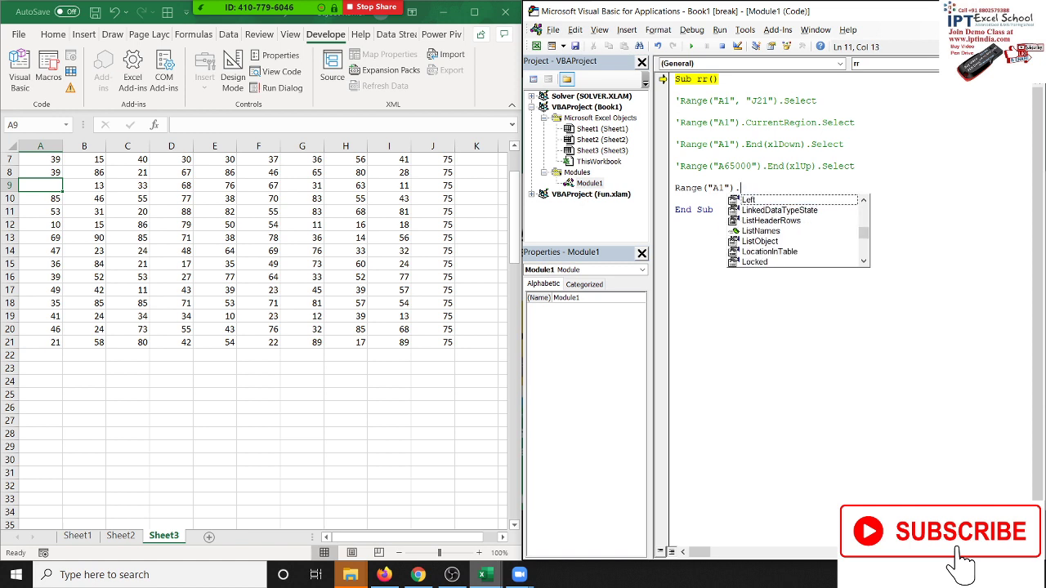
left_click(540, 280)
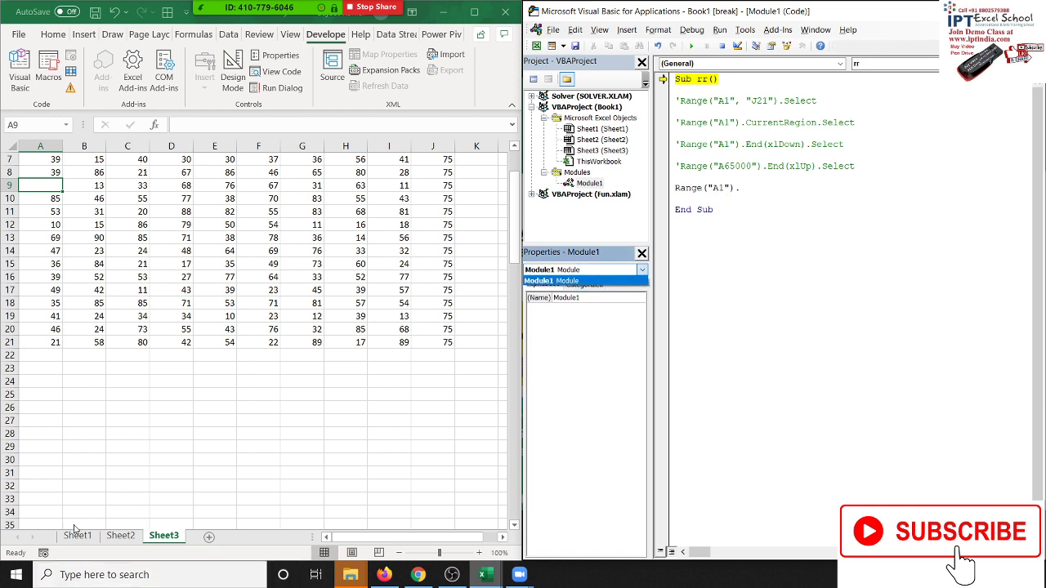
Step: Inspect the values in F19, G15 and F9, then reset the paused rr macro
left_click(47, 554)
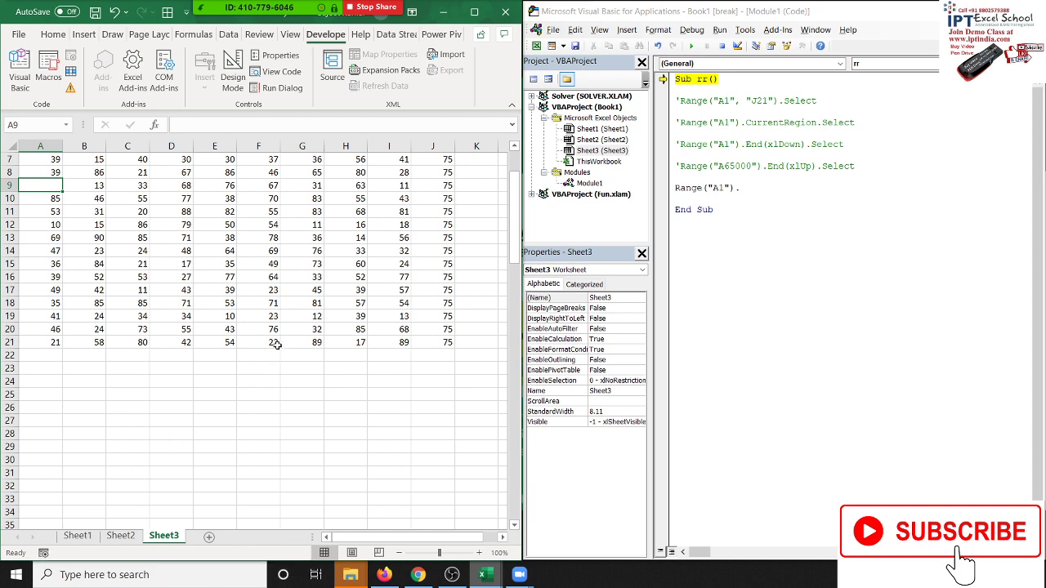
left_click(268, 318)
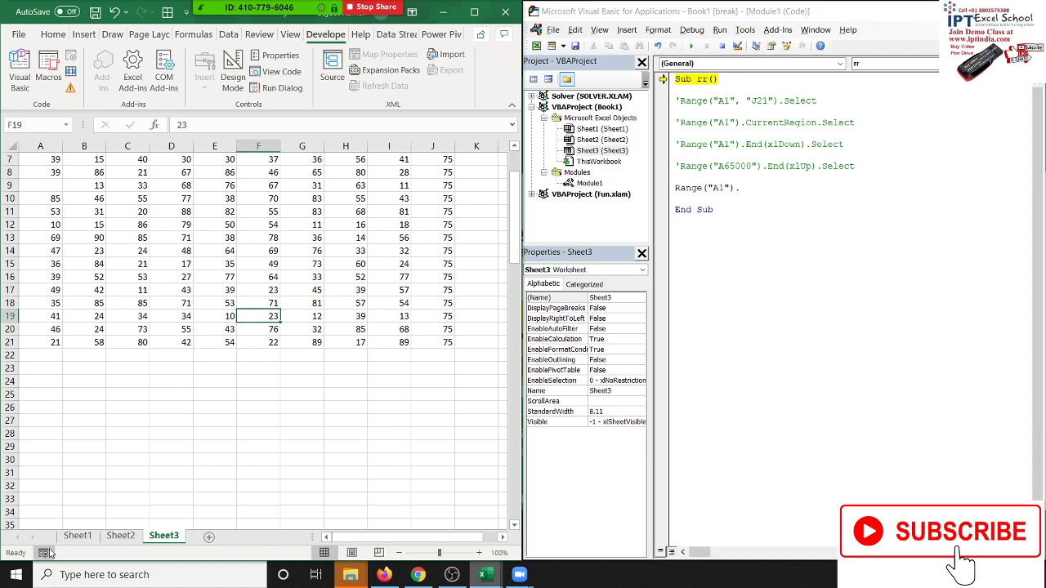
left_click(313, 263)
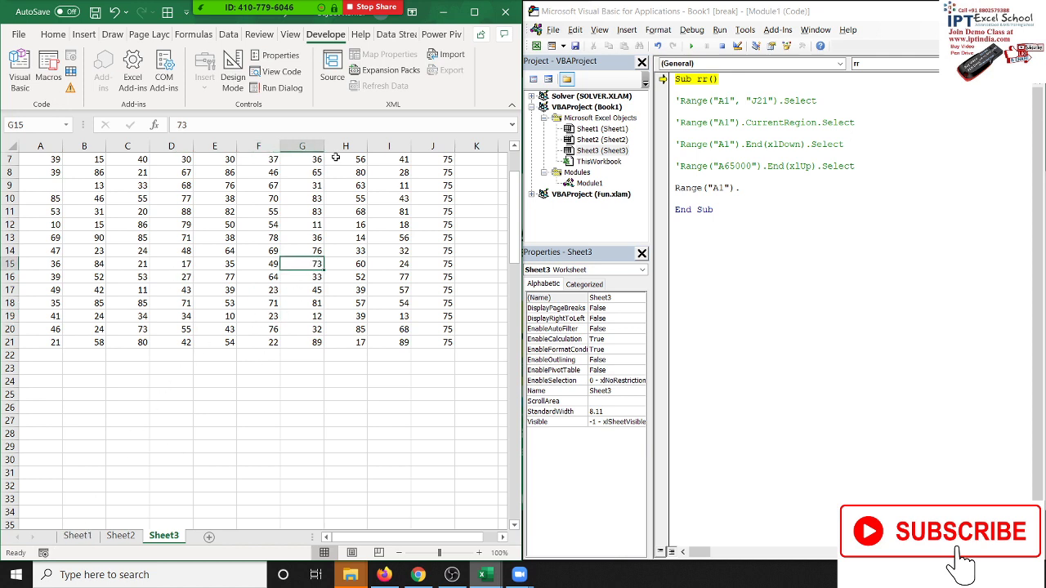
left_click(269, 185)
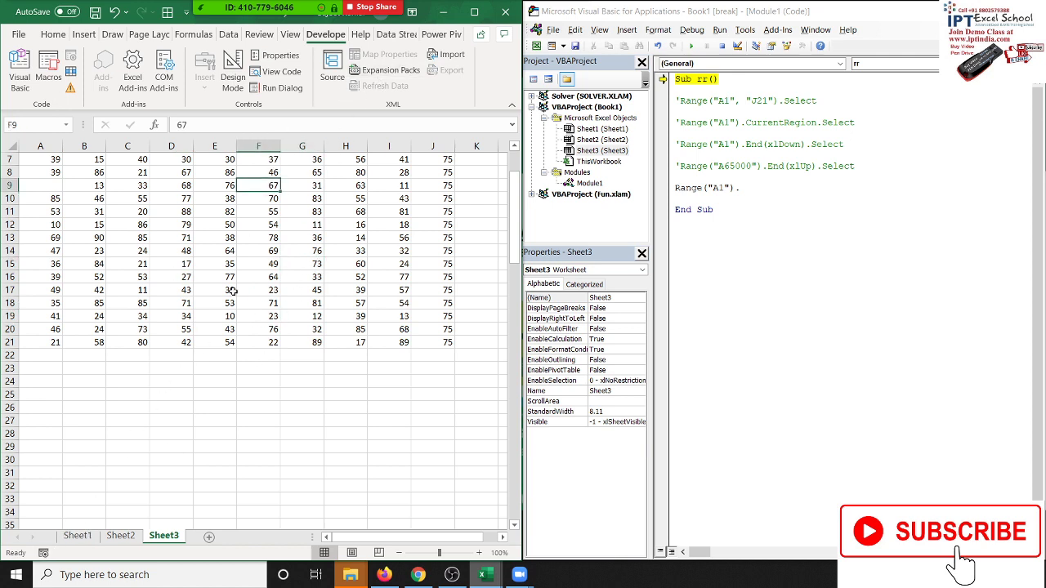
left_click(721, 47)
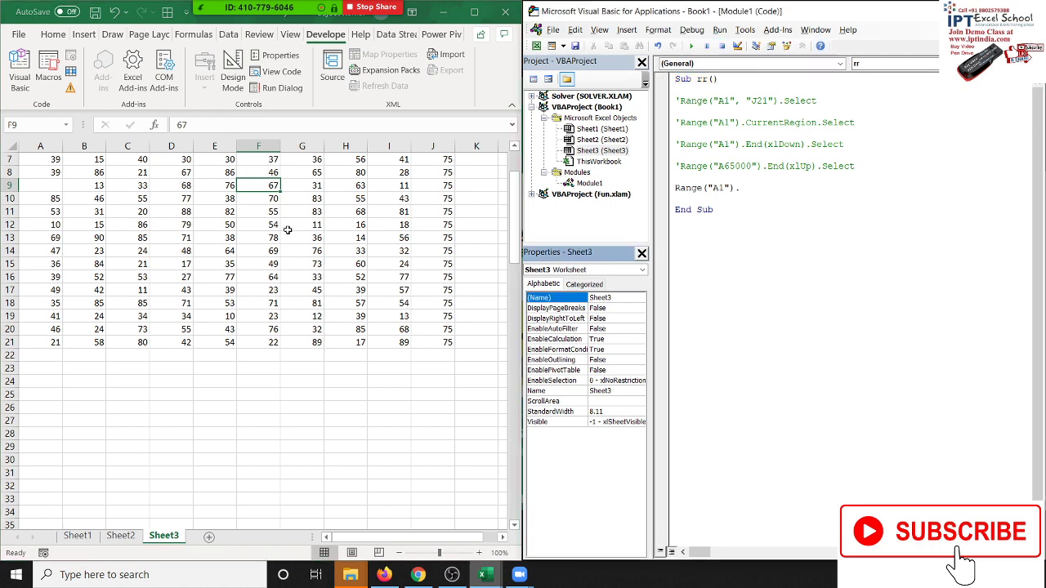
Step: Record a macro that selects A7 and jumps to the last used cell with End, Home
left_click(270, 238)
left_click(51, 553)
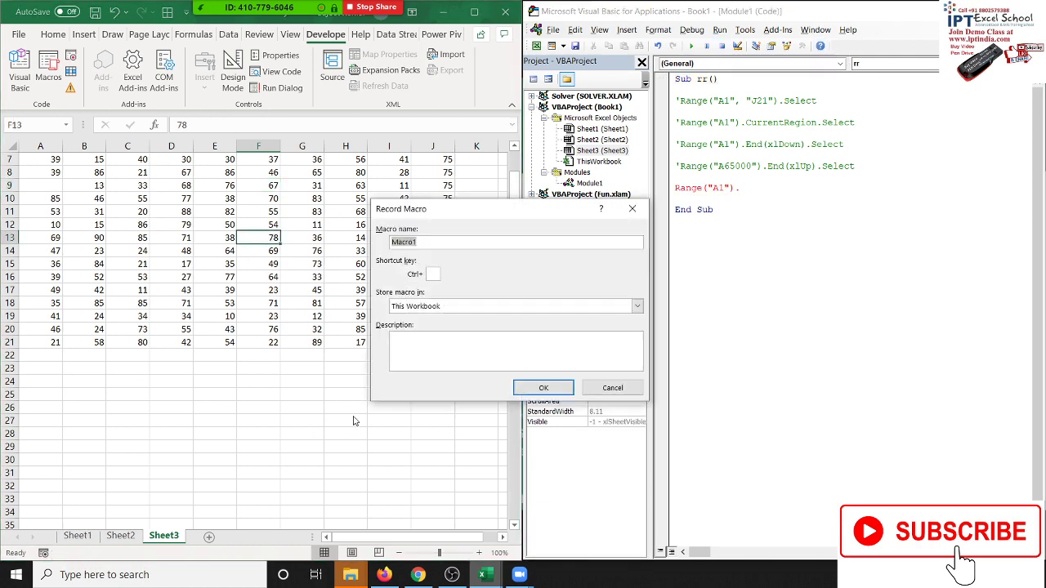
left_click(528, 384)
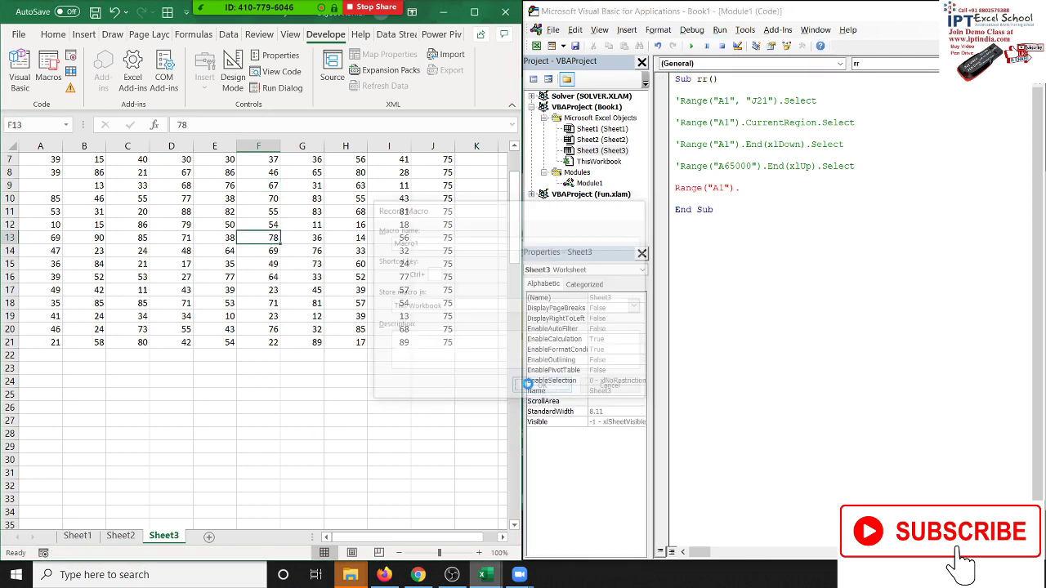
left_click(57, 158)
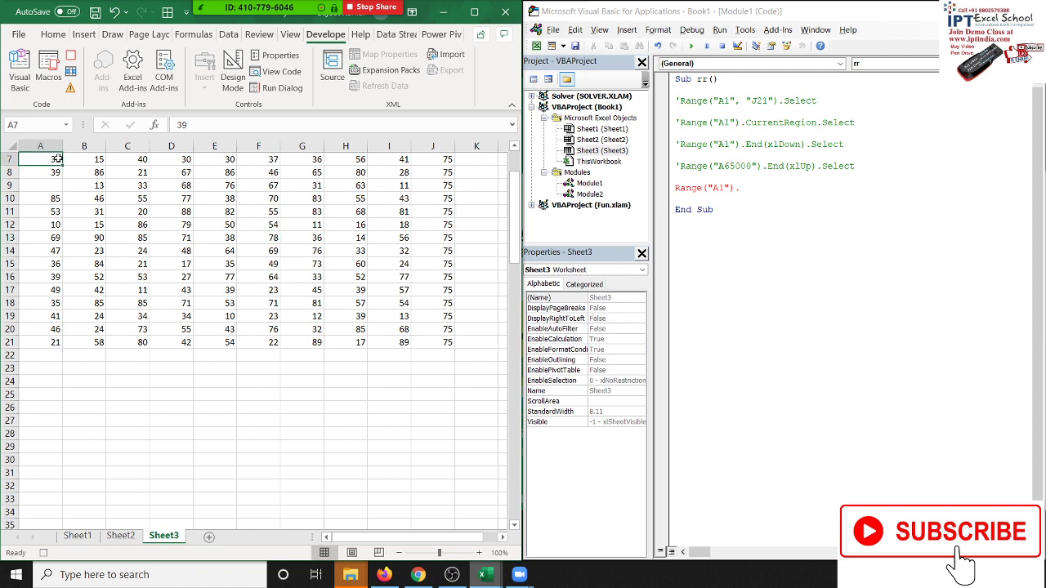
key("End")
key("Home")
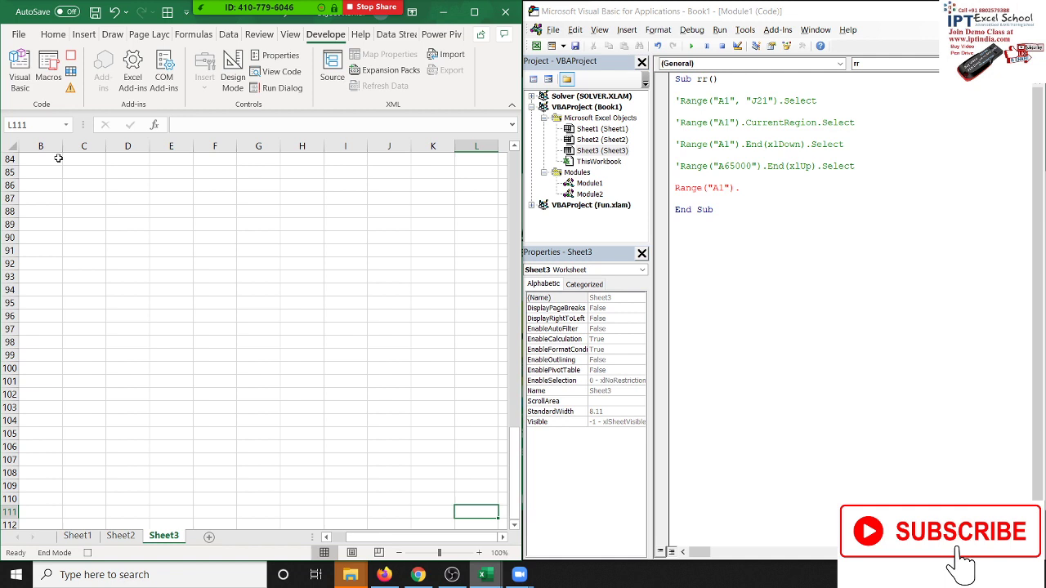
left_click(688, 63)
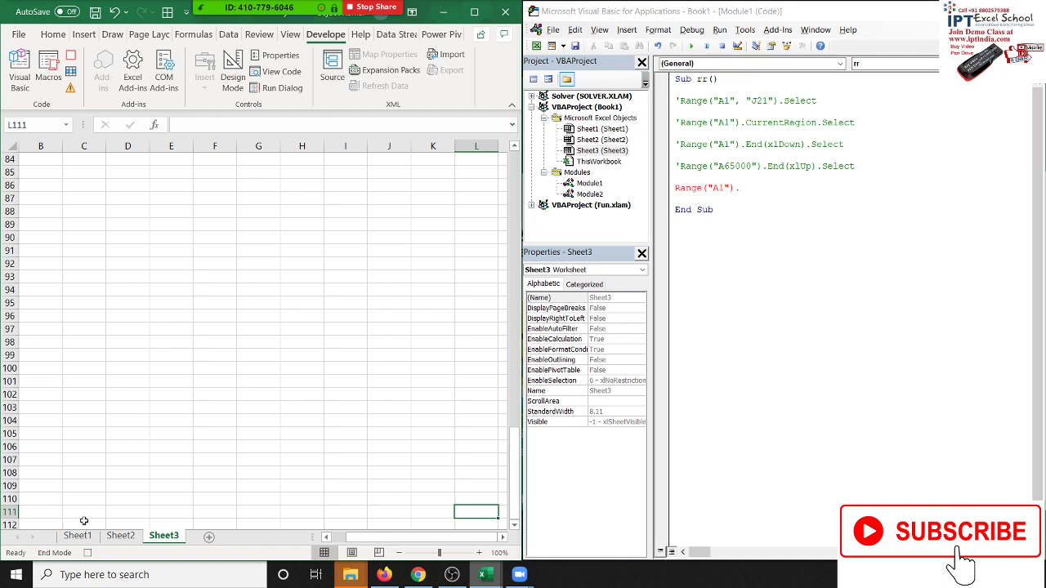
left_click(437, 539)
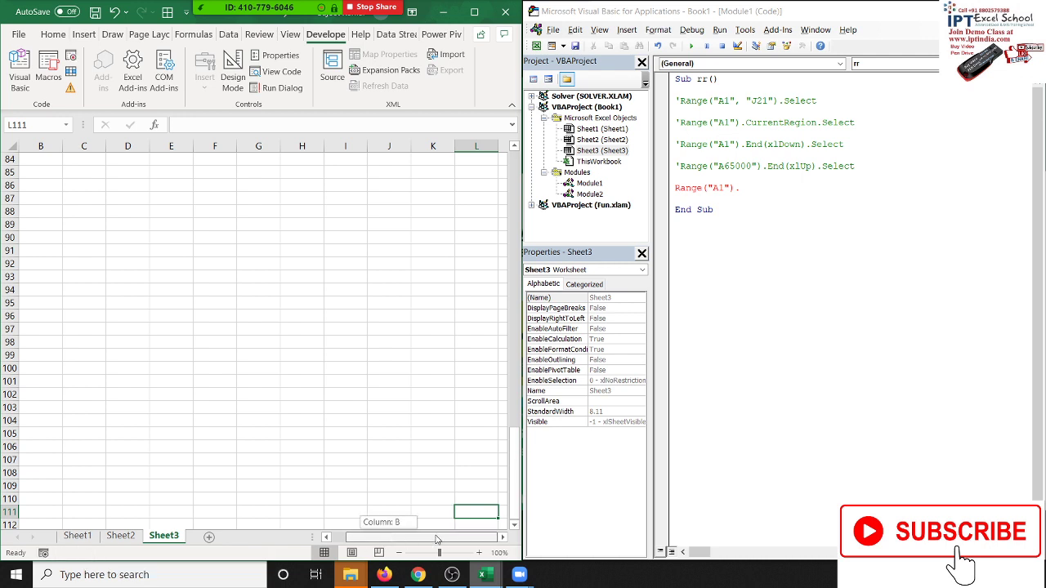
Step: Return the worksheet selection to cell A1
left_click_drag(438, 539, 332, 537)
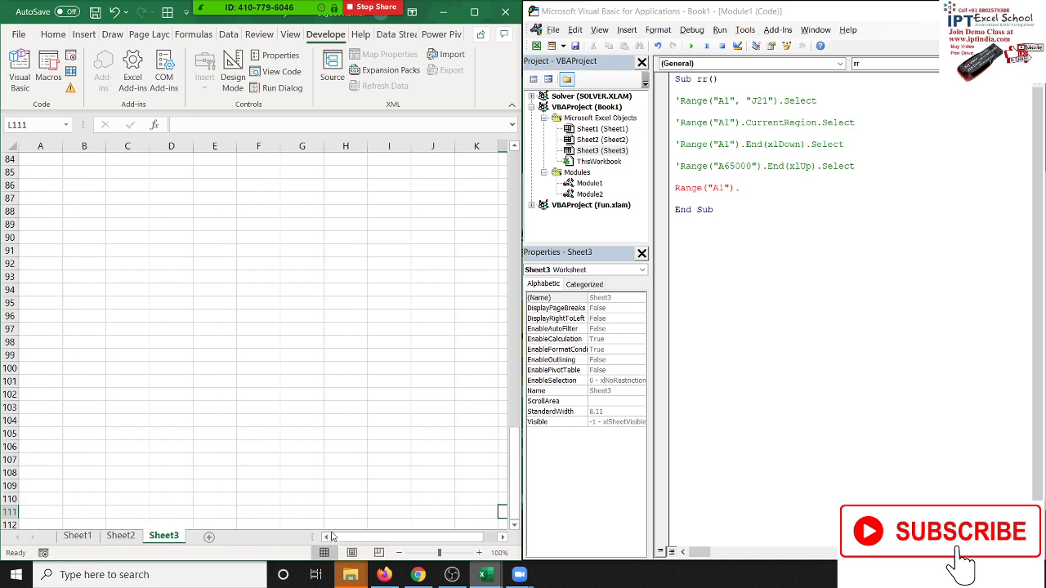
key("ctrl+Up")
key("Home")
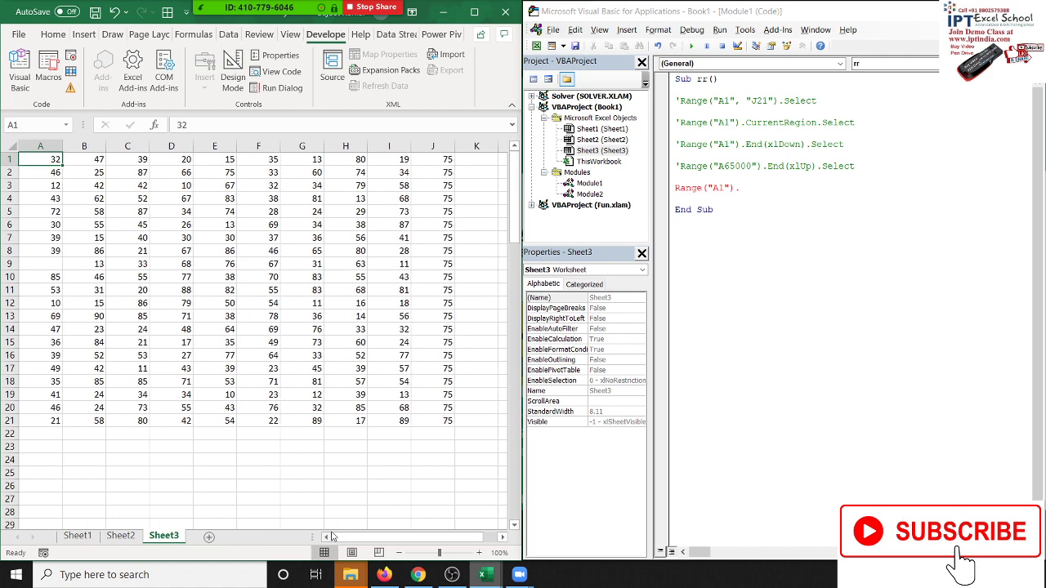
Step: Review Module2's recorded SpecialCells code, then go back to Module1's rr macro
double_click(588, 194)
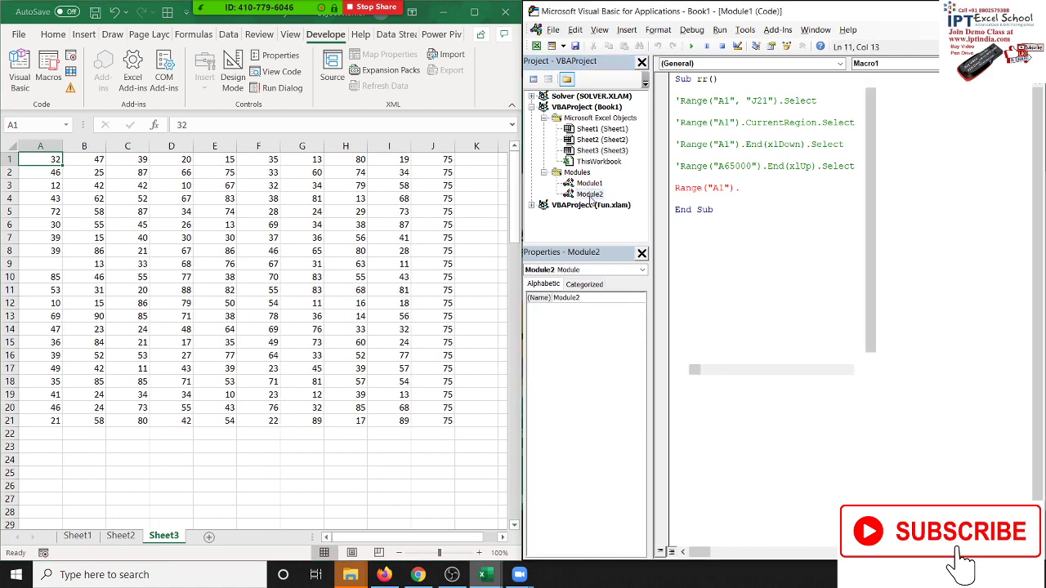
double_click(775, 157)
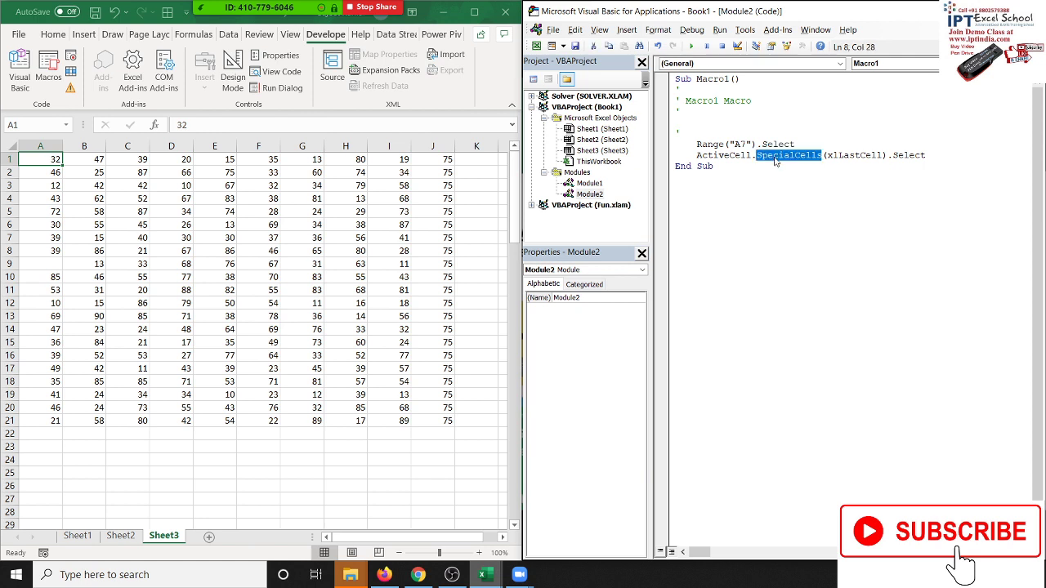
double_click(587, 184)
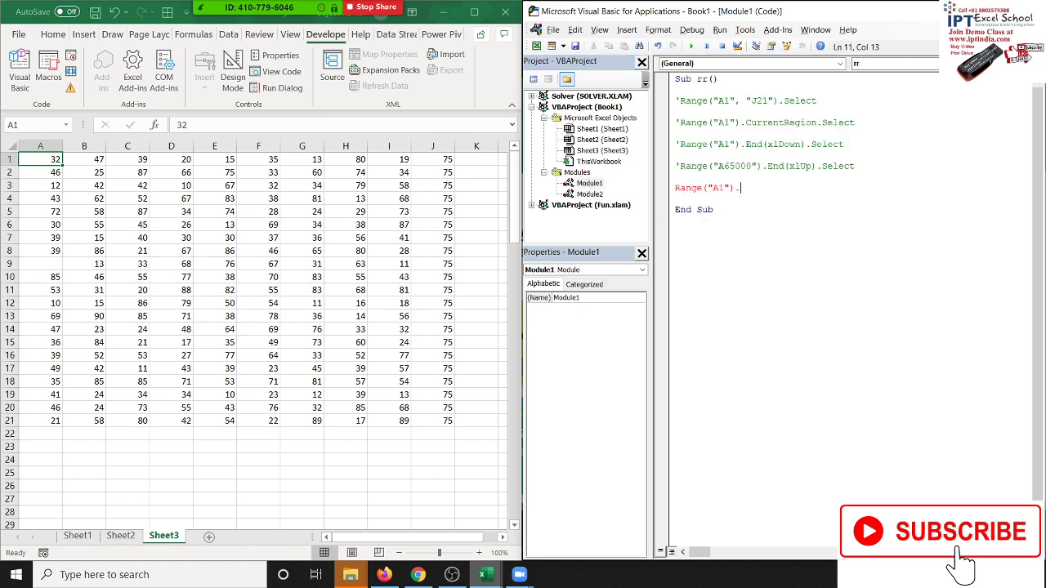
Step: Delete the unfinished Range("A1"). line and select the commented xlUp line
key("BackSpace")
key("BackSpace")
key("BackSpace")
key("BackSpace")
key("BackSpace")
key("Up")
key("shift+Down")
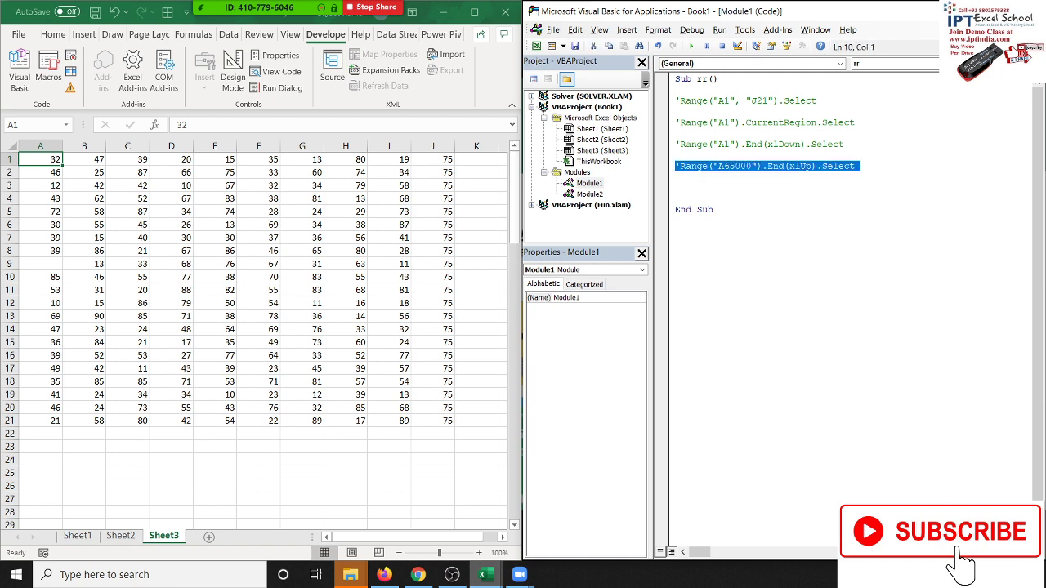
Step: Enter 65 in the empty cell A9
left_click(60, 266)
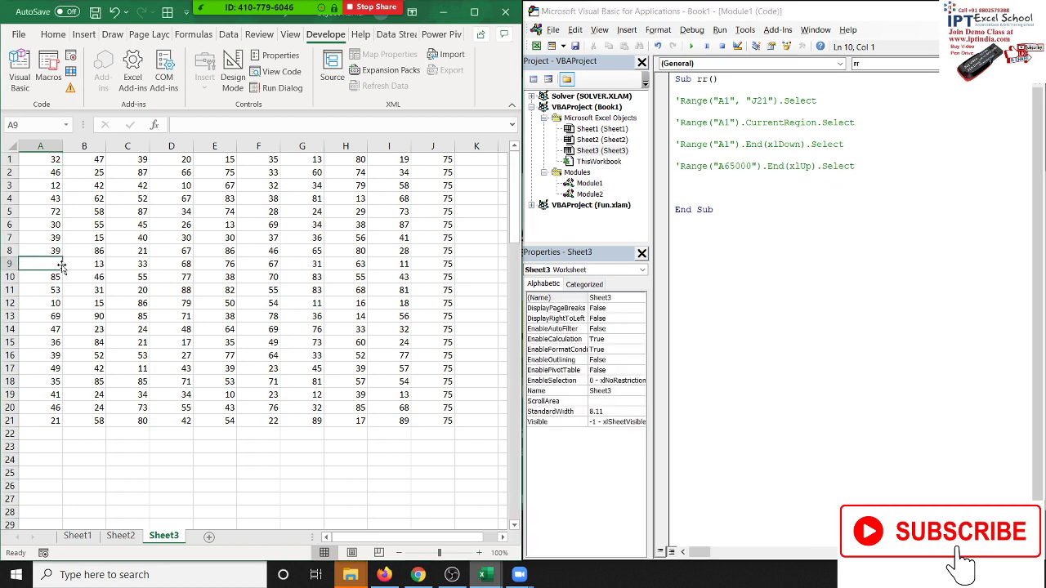
type("65")
key("Return")
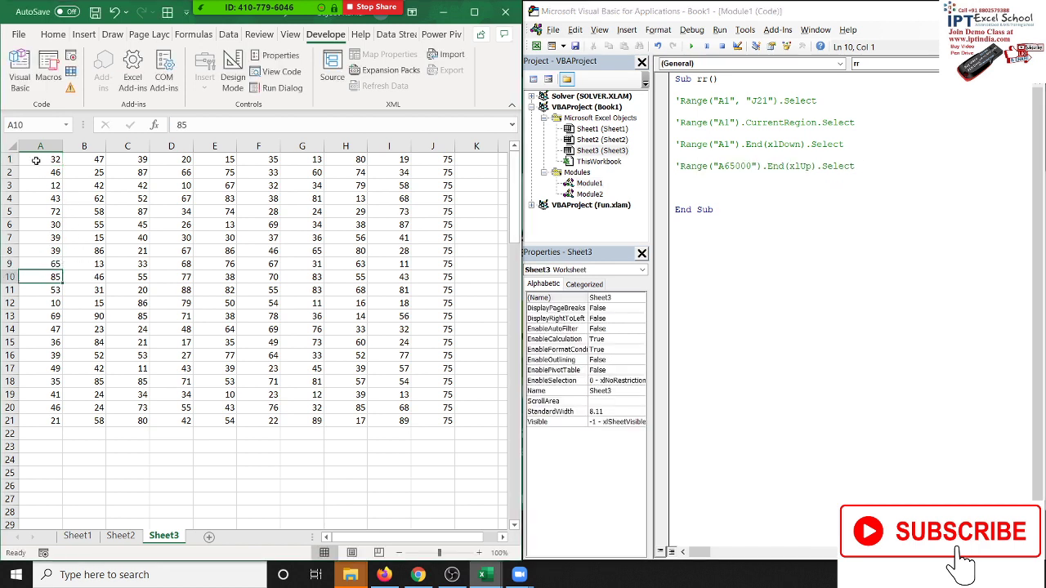
Step: Check the data now forms one block A1:J21, then jump to the end of row 1
left_click(36, 156)
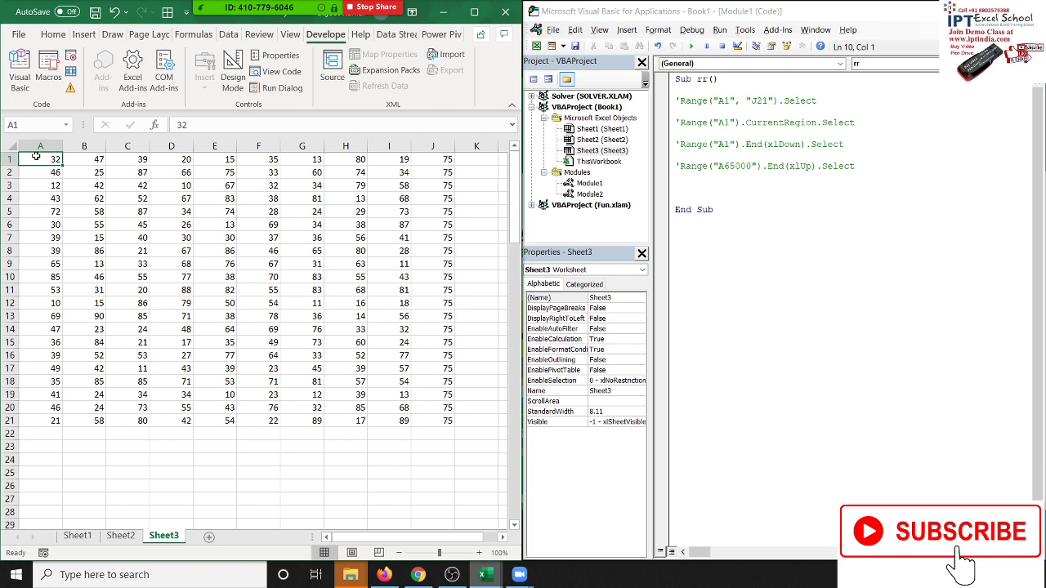
key("ctrl+shift+Right")
key("ctrl+shift+Down")
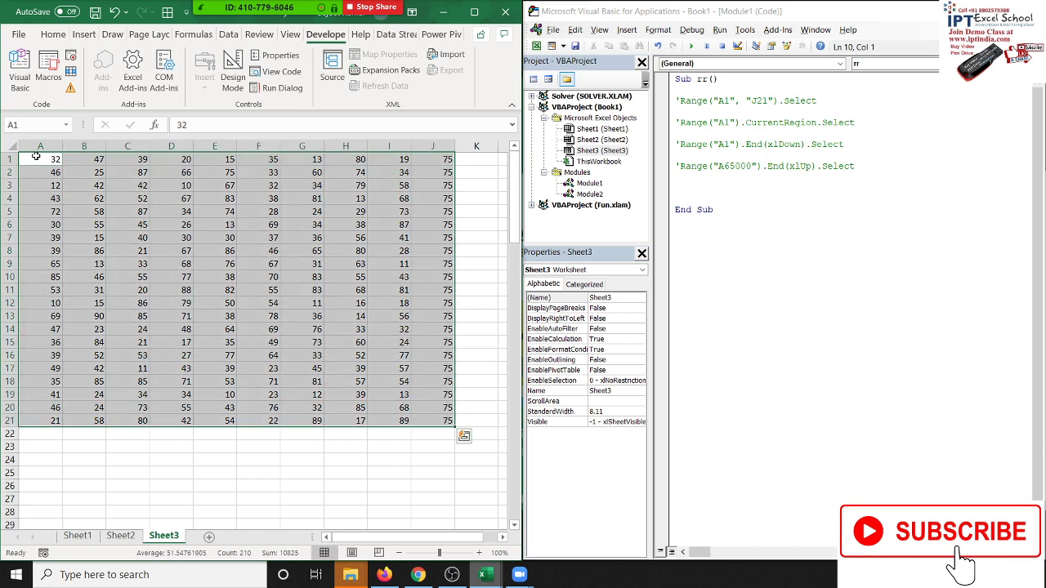
left_click(29, 157)
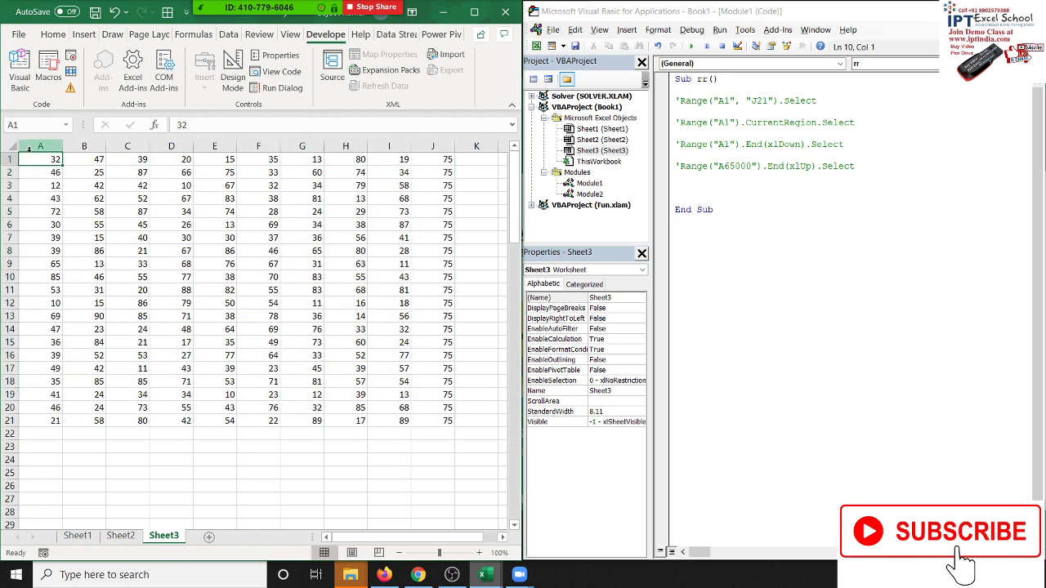
key("ctrl+Right")
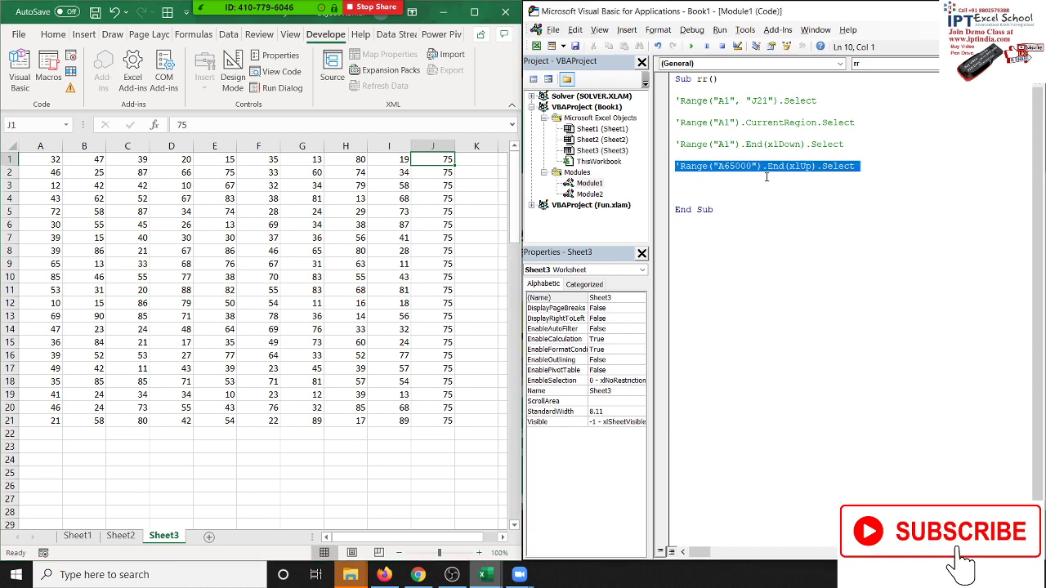
Step: Add Range("A1", Range("A1").End(xlToLeft)).Select above End Sub, completing xlToLeft and Select via IntelliSense
left_click(763, 175)
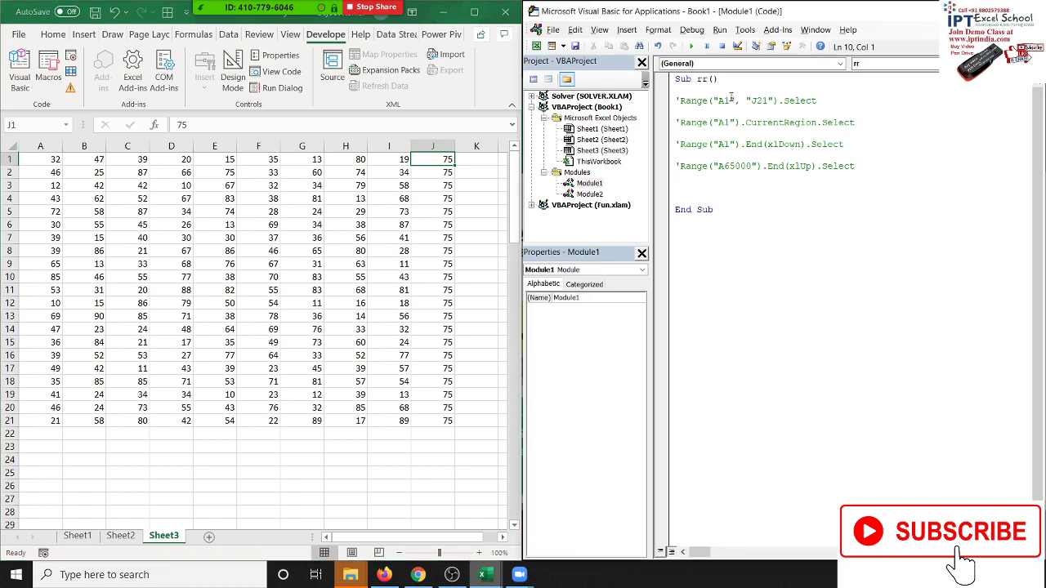
left_click_drag(740, 100, 751, 100)
left_click(695, 208)
key("Return")
type("range(")
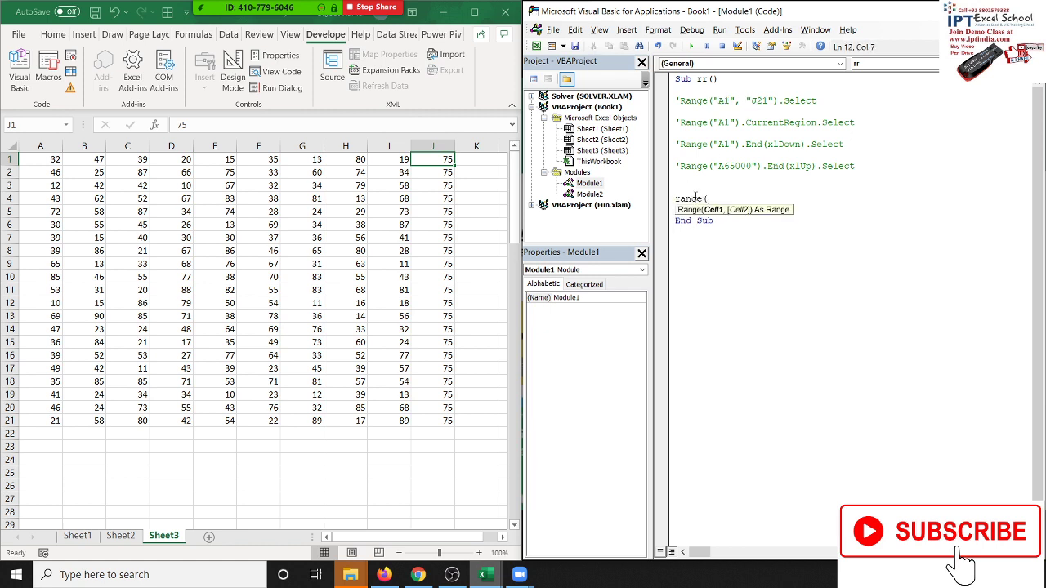
type("\"A1\"")
type(",e")
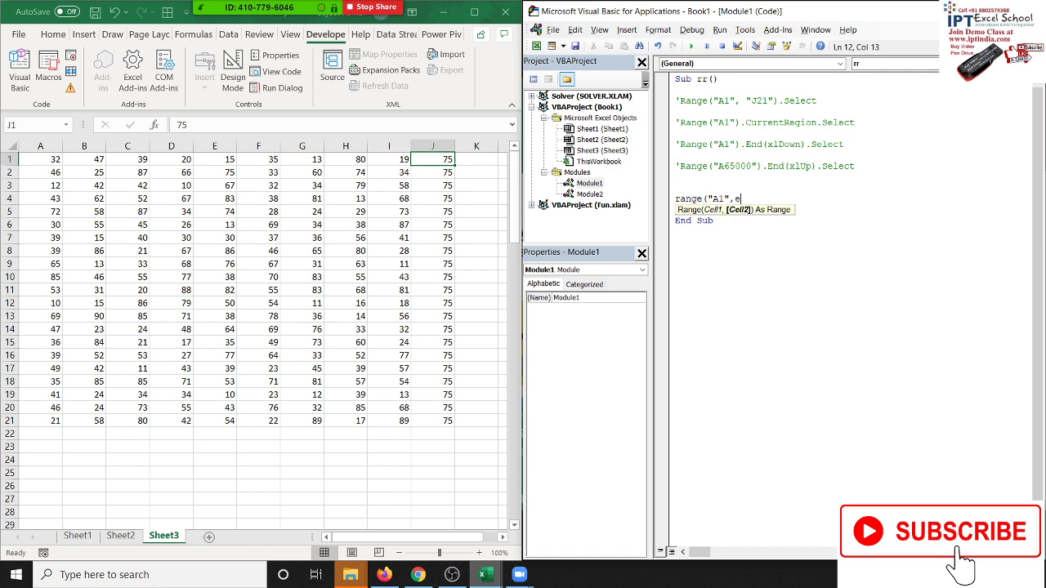
key("BackSpace")
type("ran")
type("ge(\"A")
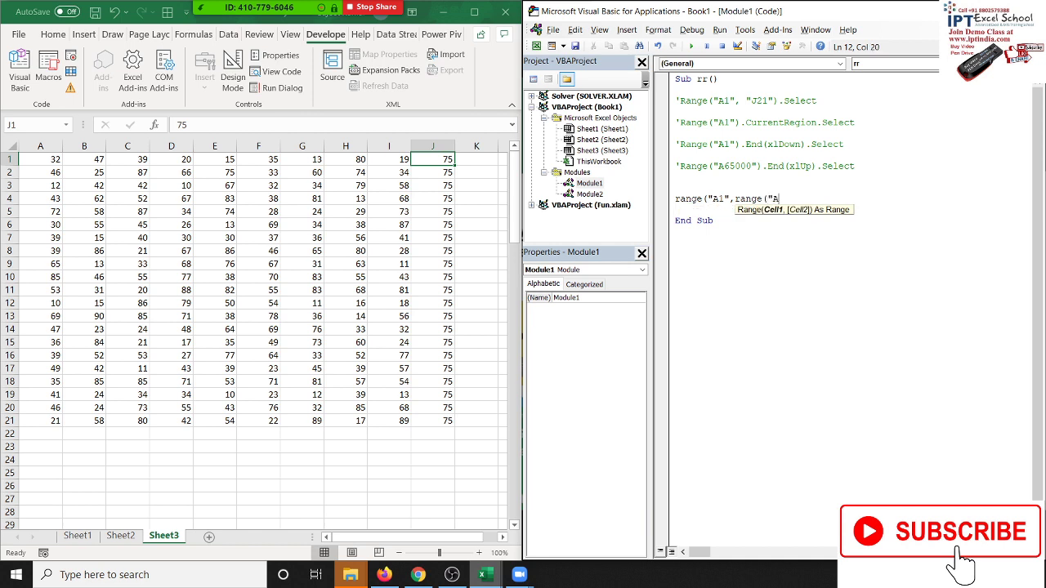
type("1\"")
type(").End")
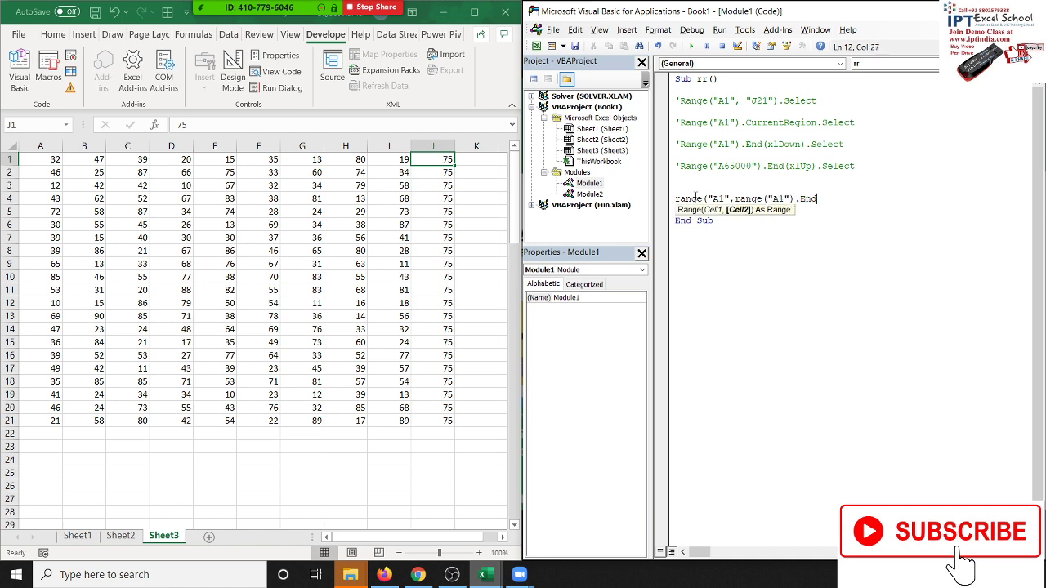
type("(")
key("Down")
key("Down")
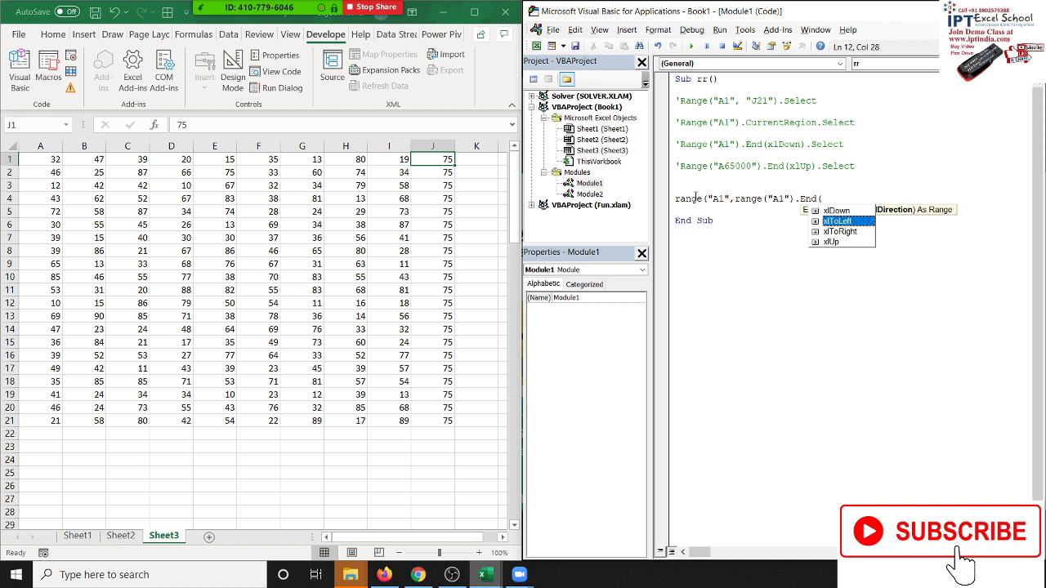
key("Tab")
type("))")
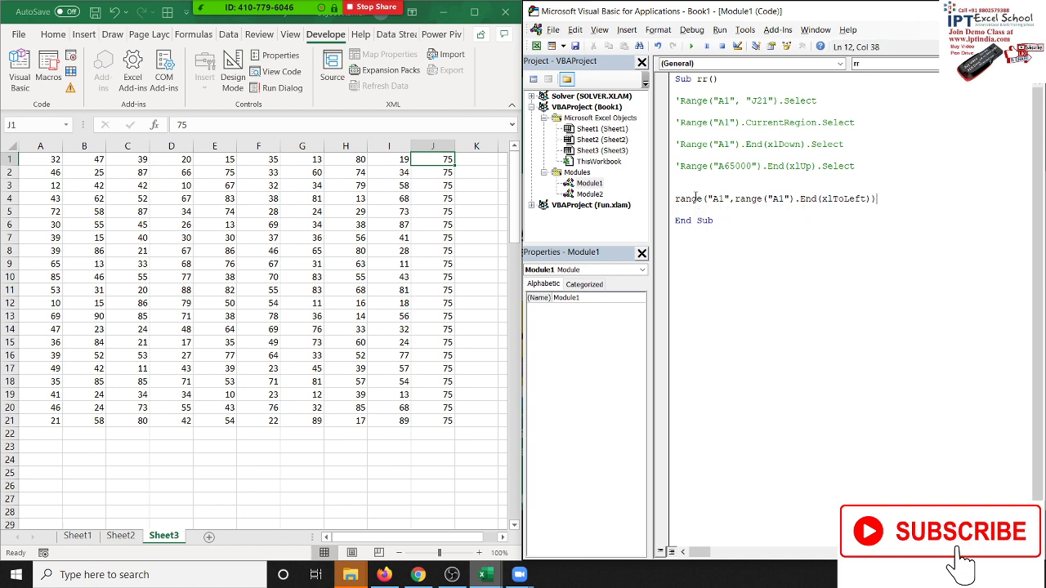
type(".se")
key("Tab")
key("Return")
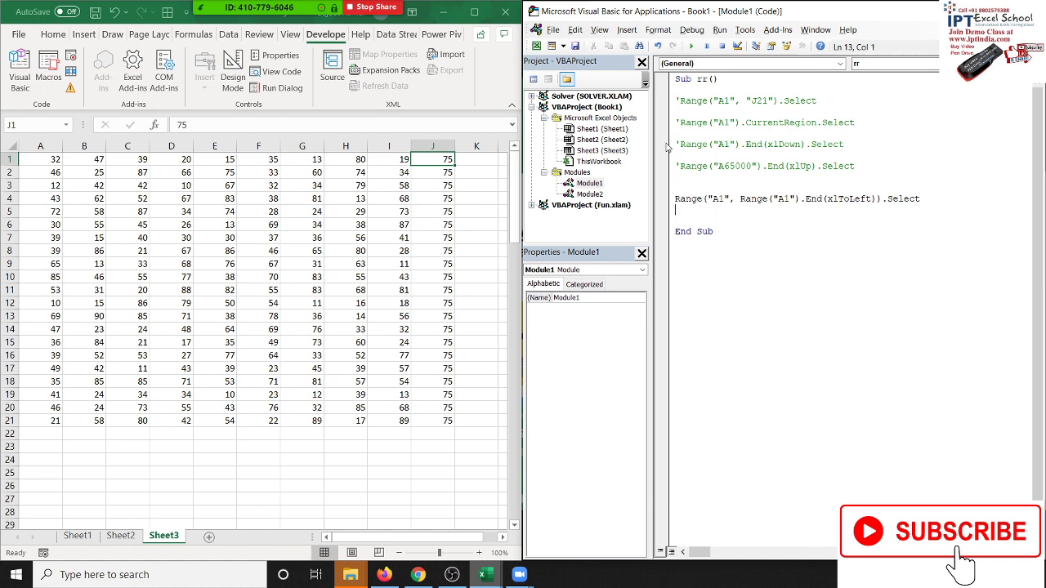
Step: Run the rr macro to test the xlToLeft version
left_click_drag(680, 144, 761, 152)
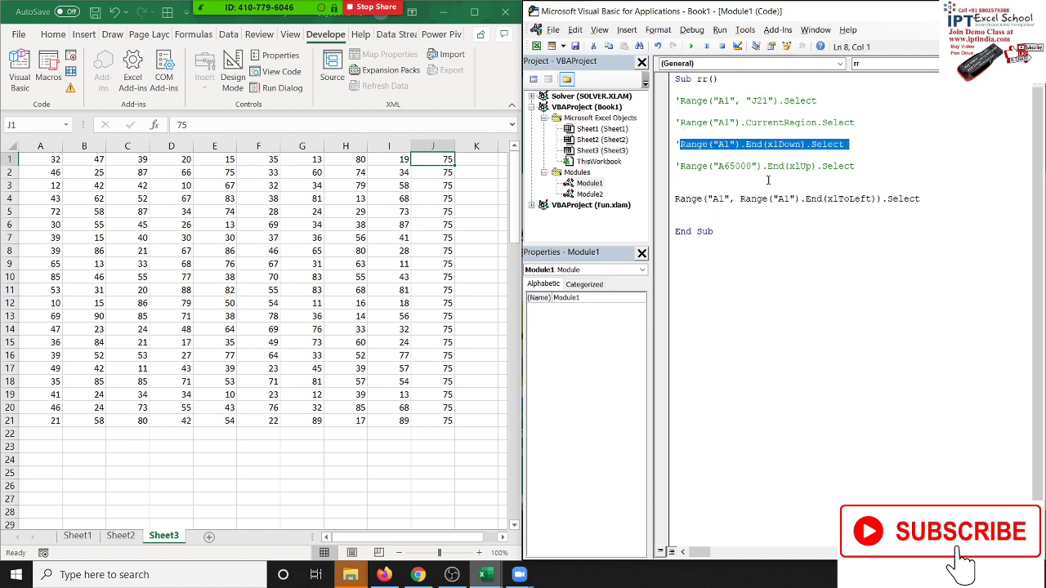
left_click(740, 198)
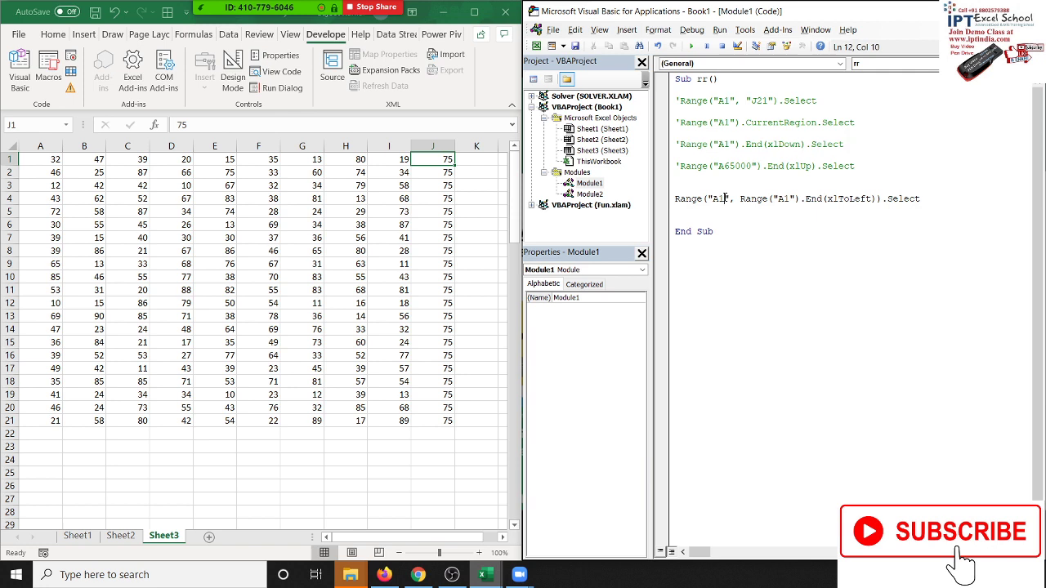
double_click(745, 198)
left_click(708, 198)
left_click(691, 47)
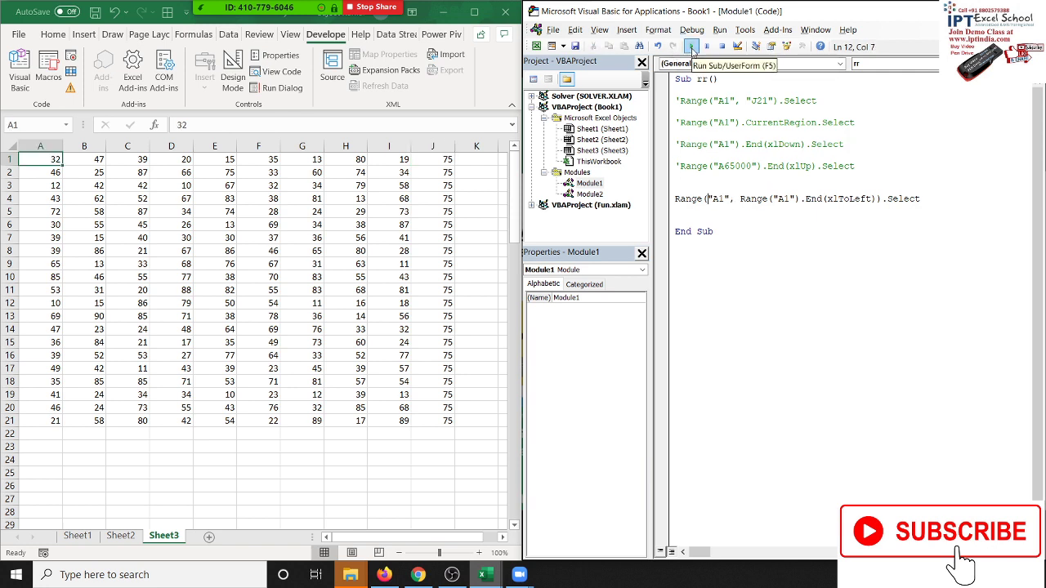
Step: Replace xlToLeft with xlToRight and rerun the macro, selecting A1:J1
left_click(808, 198)
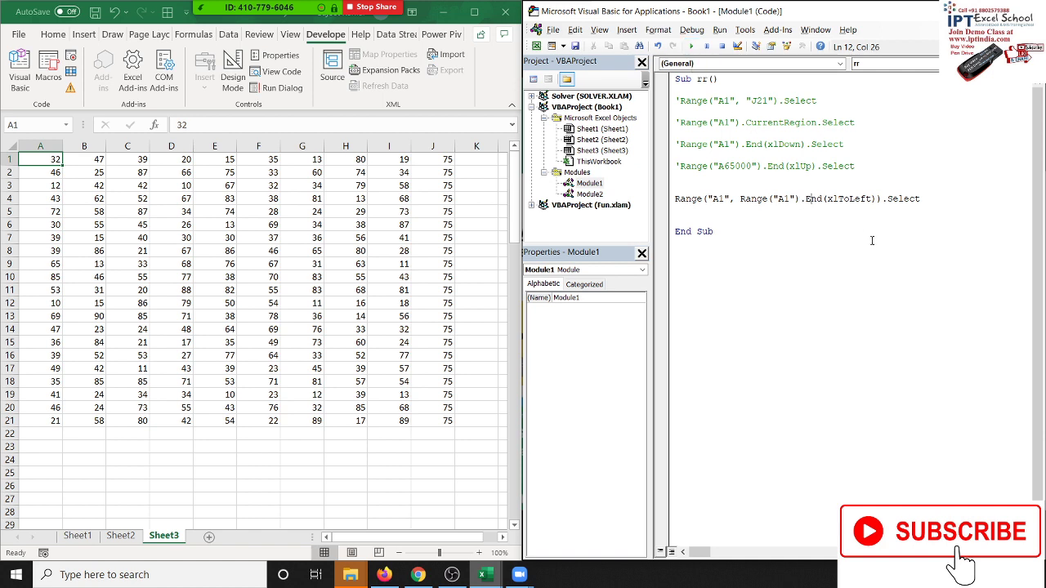
key("Right")
key("Right")
key("Right")
key("Left")
key("Left")
key("Delete")
key("Delete")
key("Delete")
key("Delete")
key("Delete")
key("Delete")
key("Delete")
key("Delete")
key("ctrl+j")
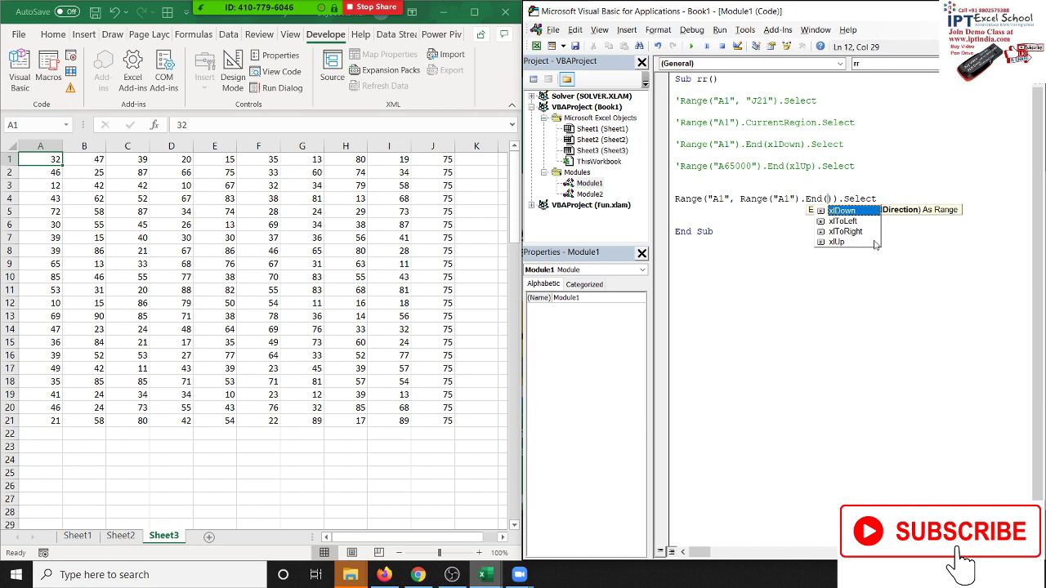
key("Down")
key("Down")
key("Tab")
key("Up")
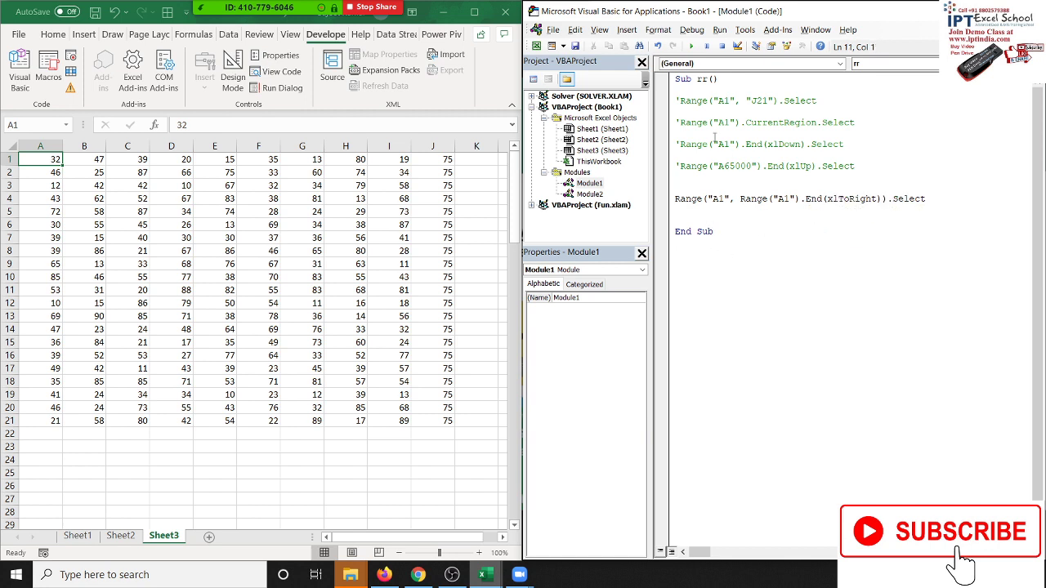
left_click(696, 47)
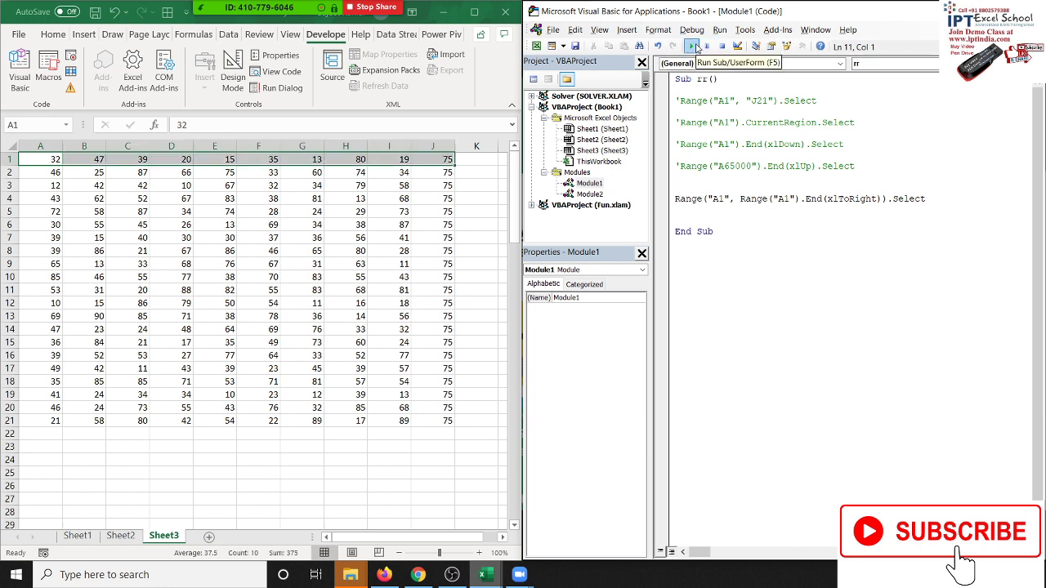
left_click(676, 199)
type("'")
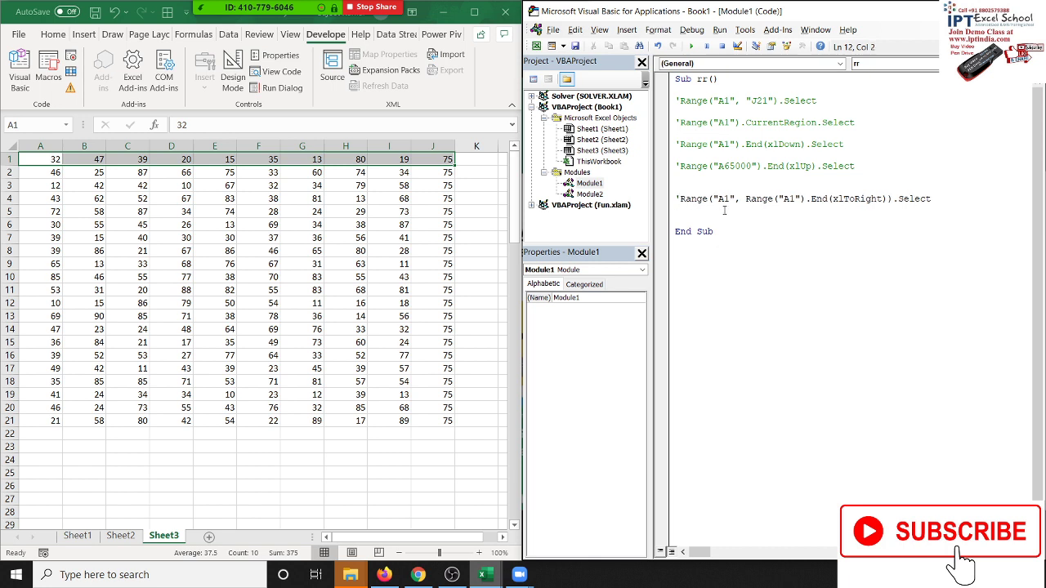
left_click_drag(741, 199, 887, 198)
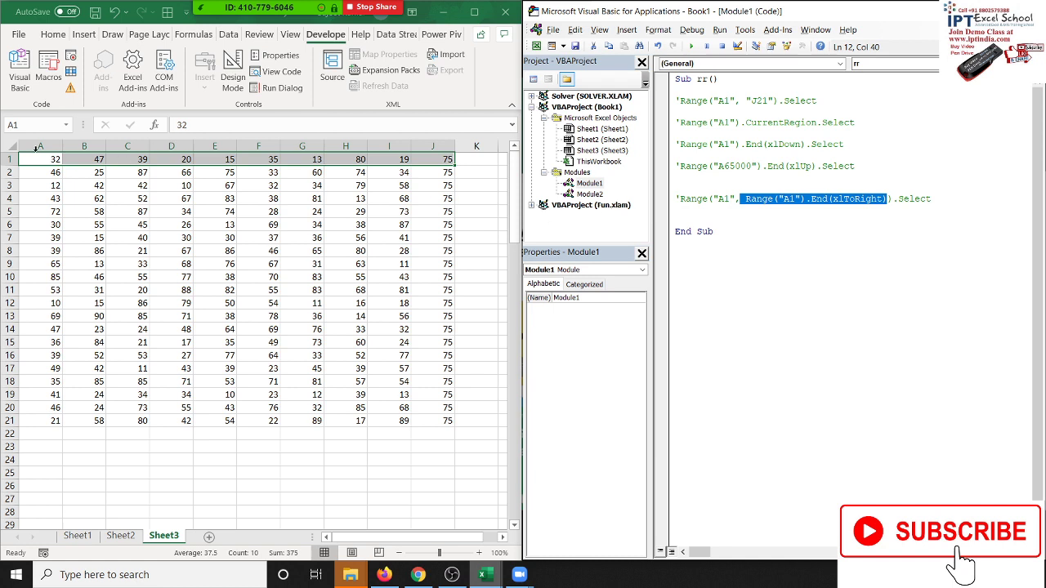
left_click(34, 159)
left_click(440, 160)
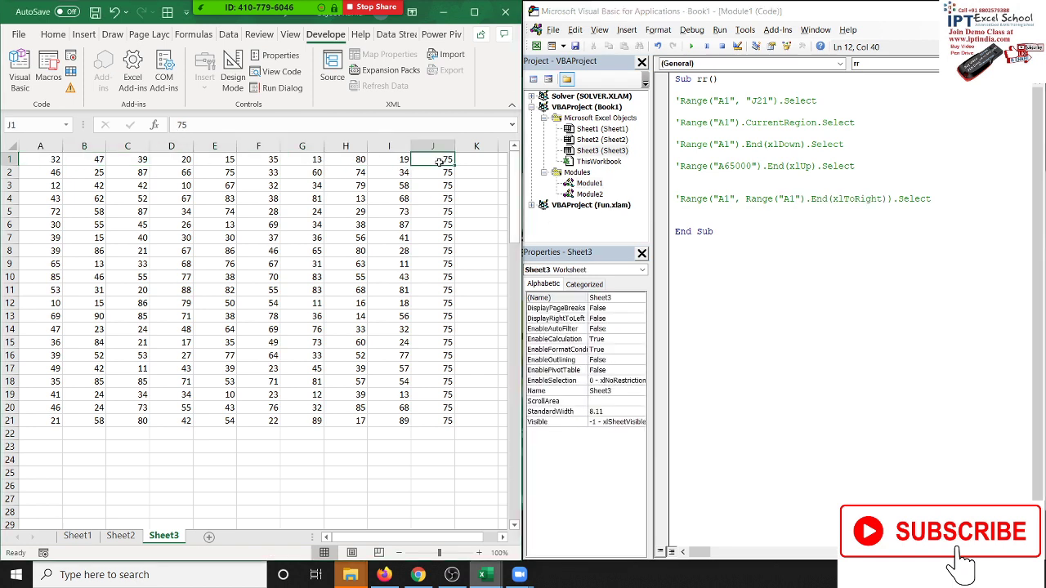
double_click(695, 200)
key("Left")
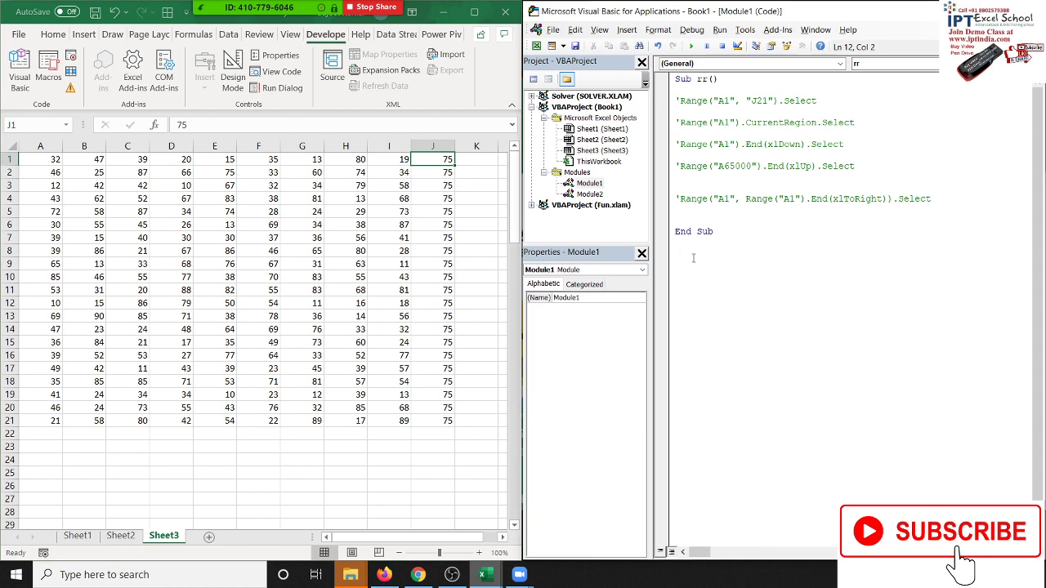
key("BackSpace")
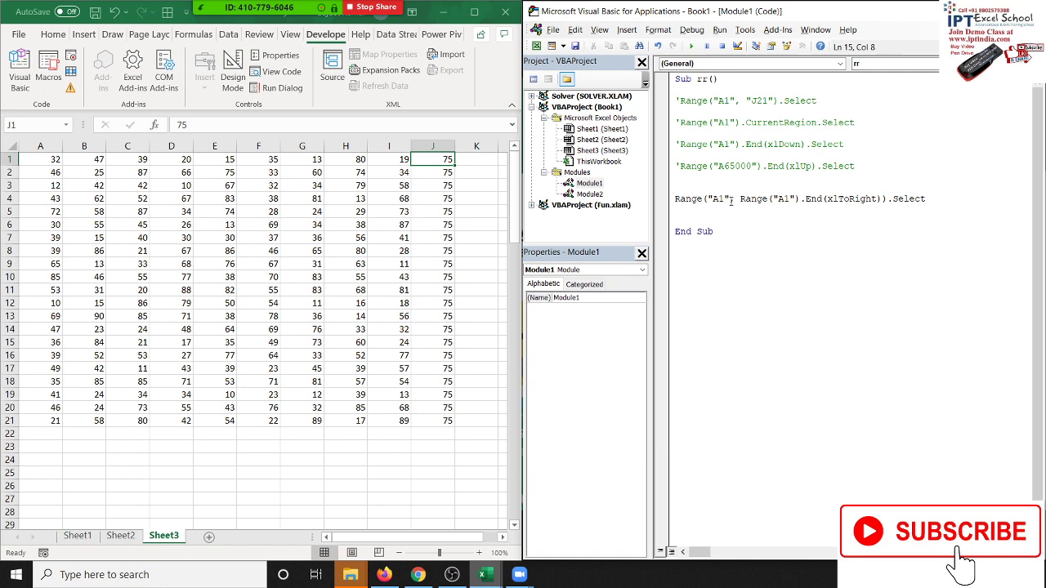
left_click(692, 46)
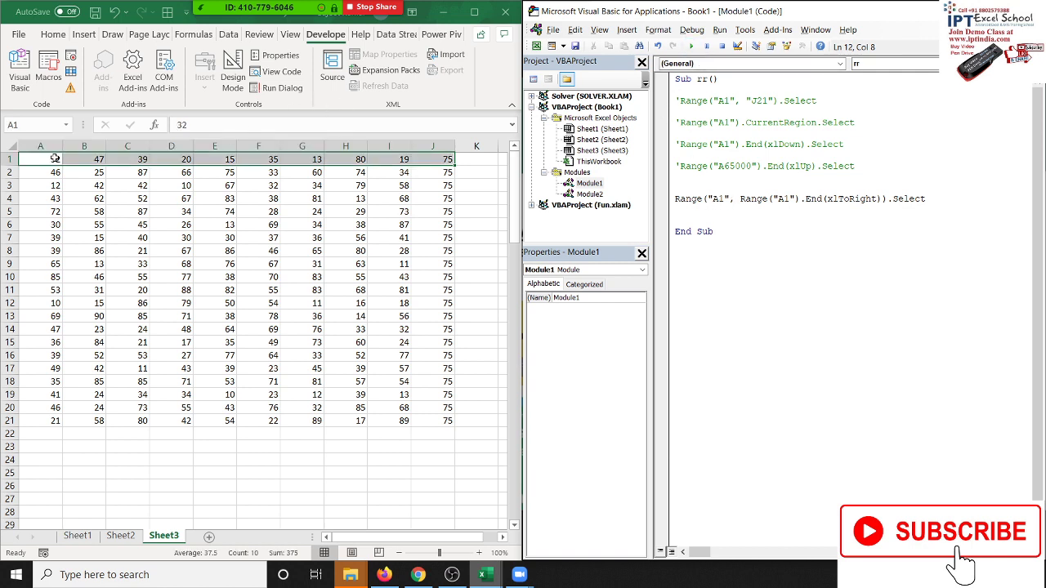
left_click(54, 158)
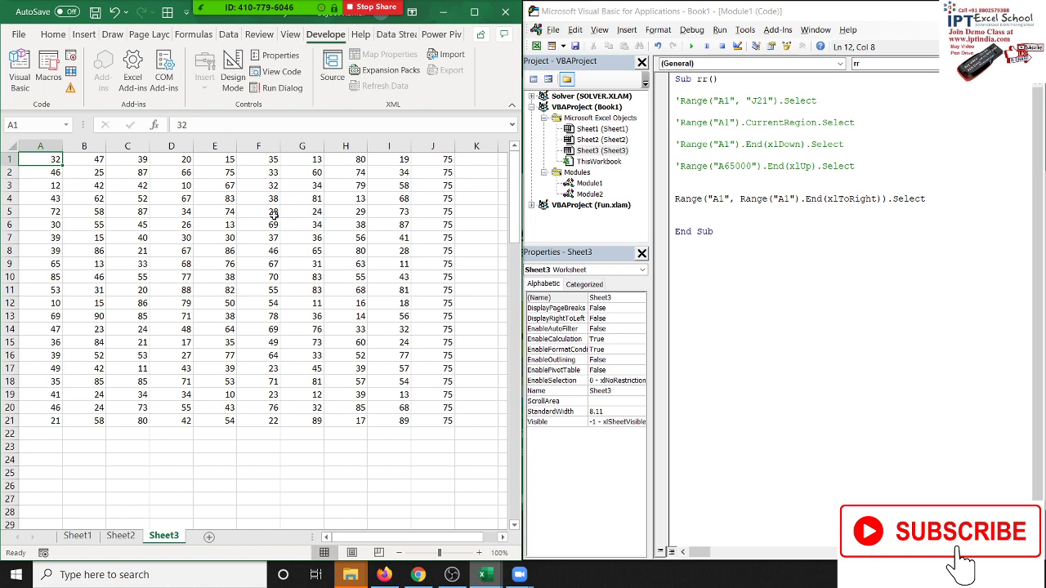
key("ctrl+shift+Right")
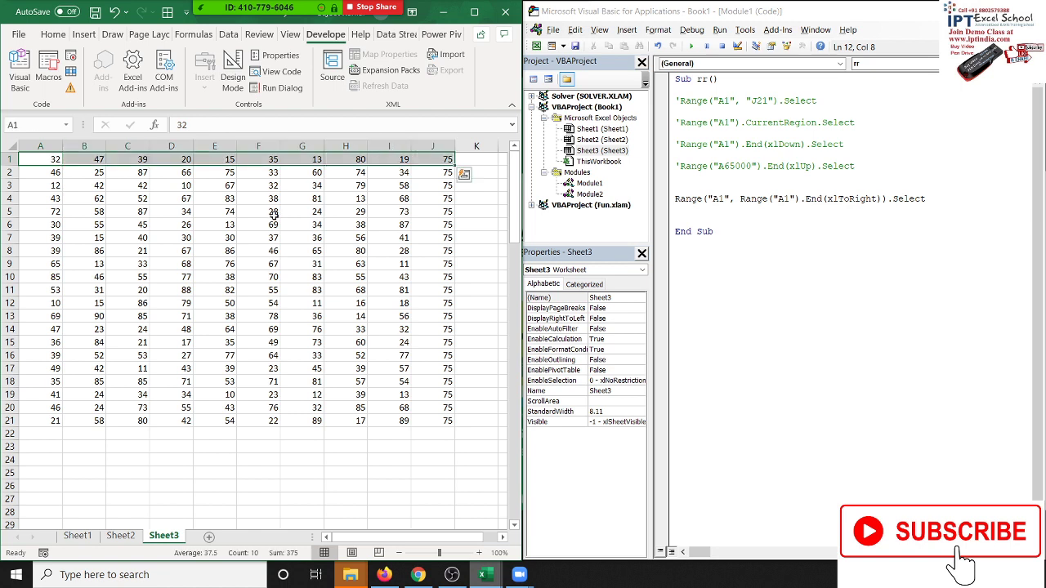
Step: Add the line Range(Selection, Selection.End(xlsown)).Select below the xlToRight statement
left_click(693, 209)
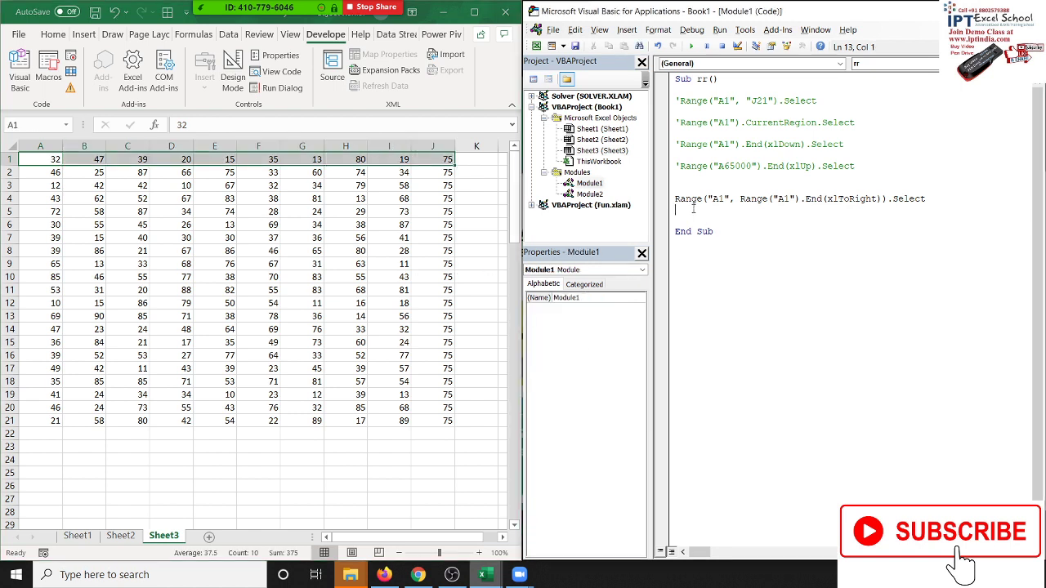
type("range")
type("(")
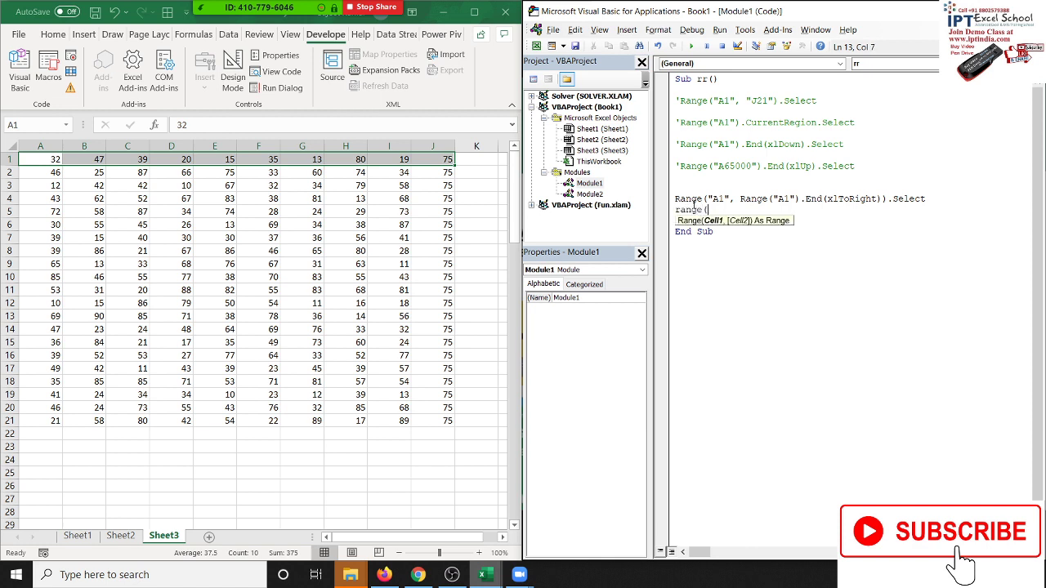
type("select")
type("ion,")
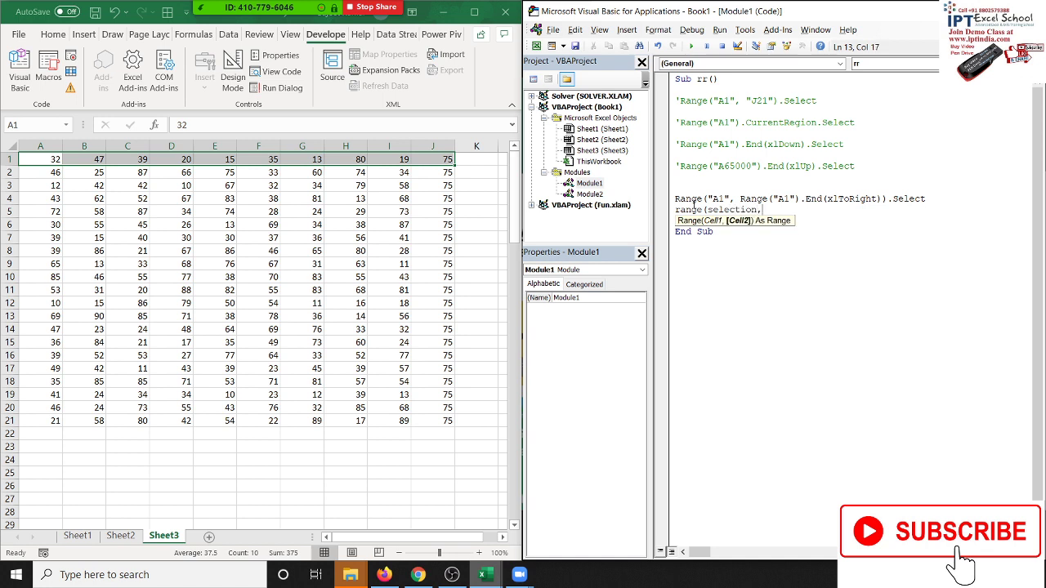
type("select")
type("ion.en")
type("d(x")
type("l")
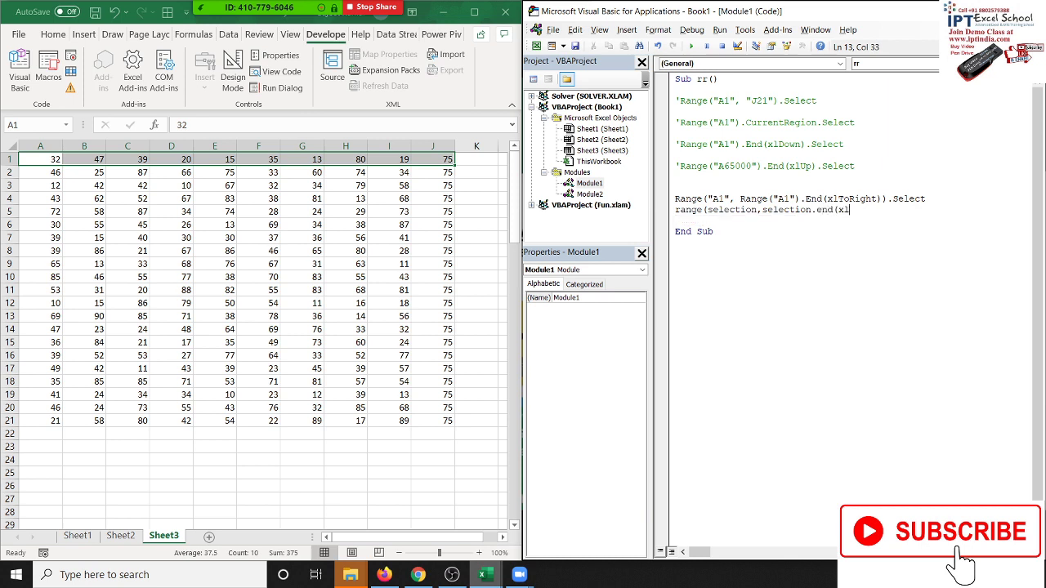
type("sown")
type(")).")
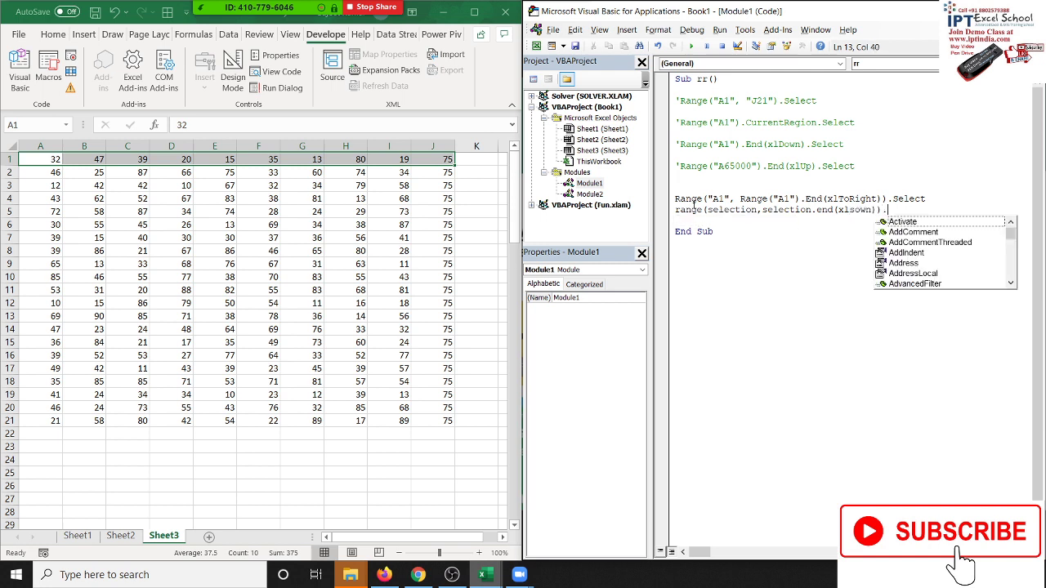
type("se")
key("Return")
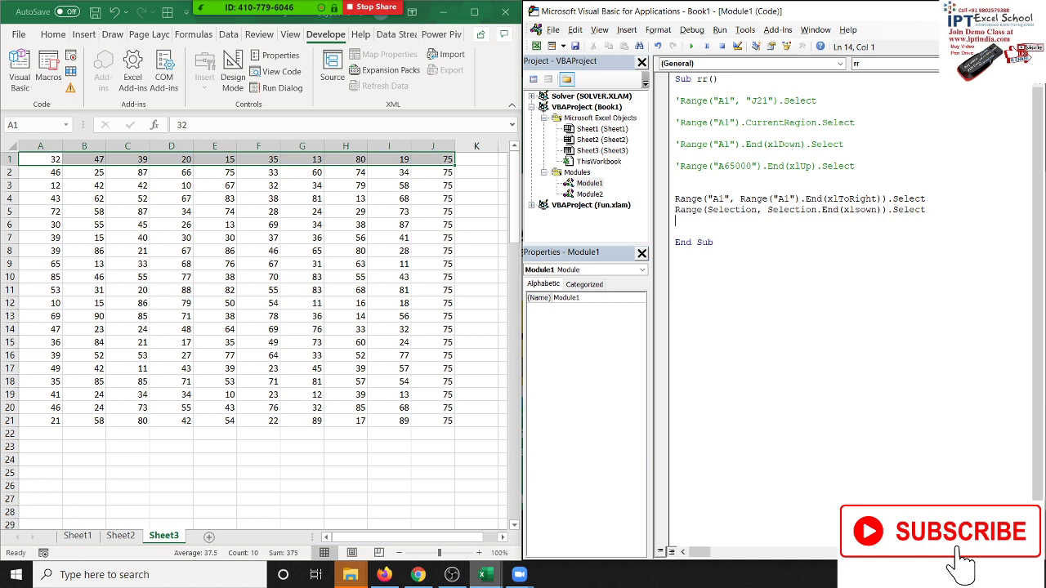
Step: With F5 active, run the macro and end it at the run-time error 1004
left_click(258, 210)
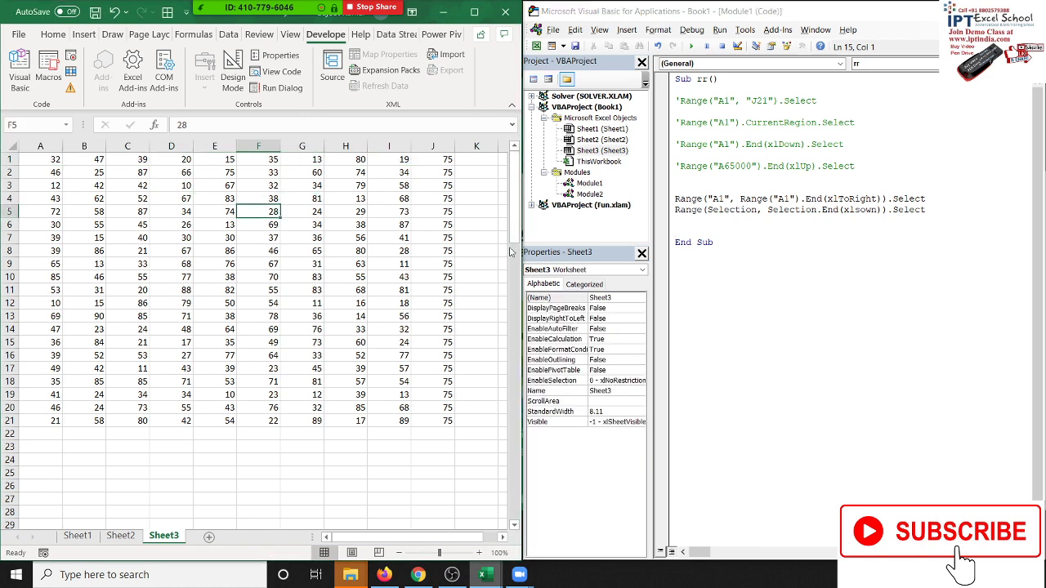
left_click(710, 176)
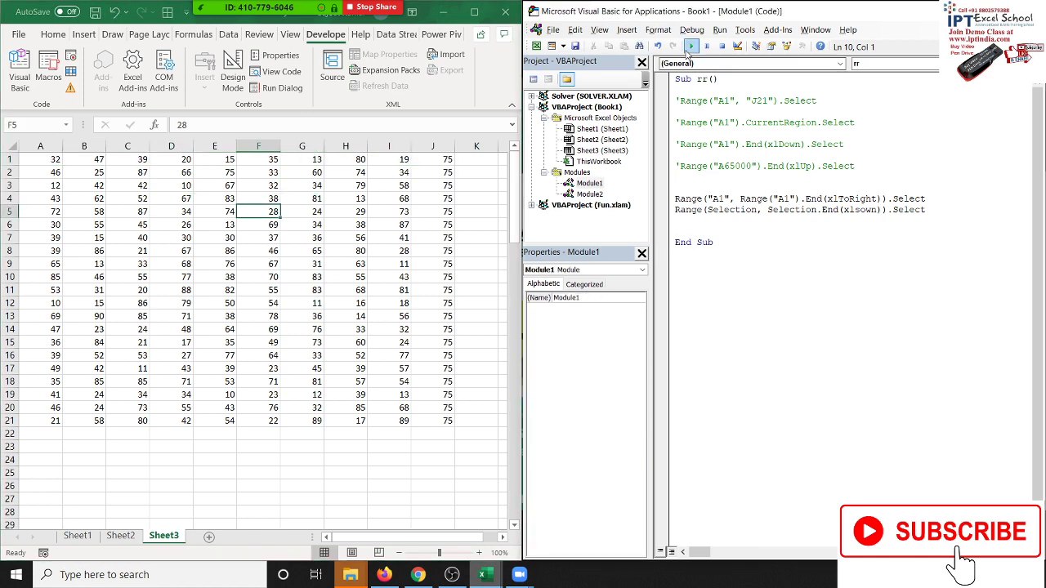
left_click(690, 46)
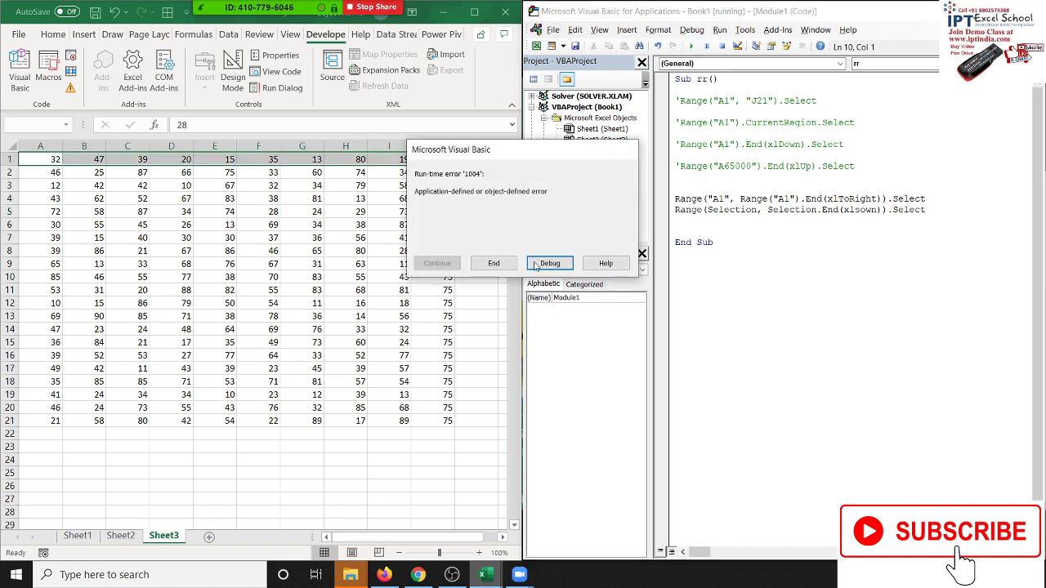
left_click(494, 264)
Step: Correct xlsown to xlDown and rerun the macro from F2, selecting A1:J21
left_click(870, 210)
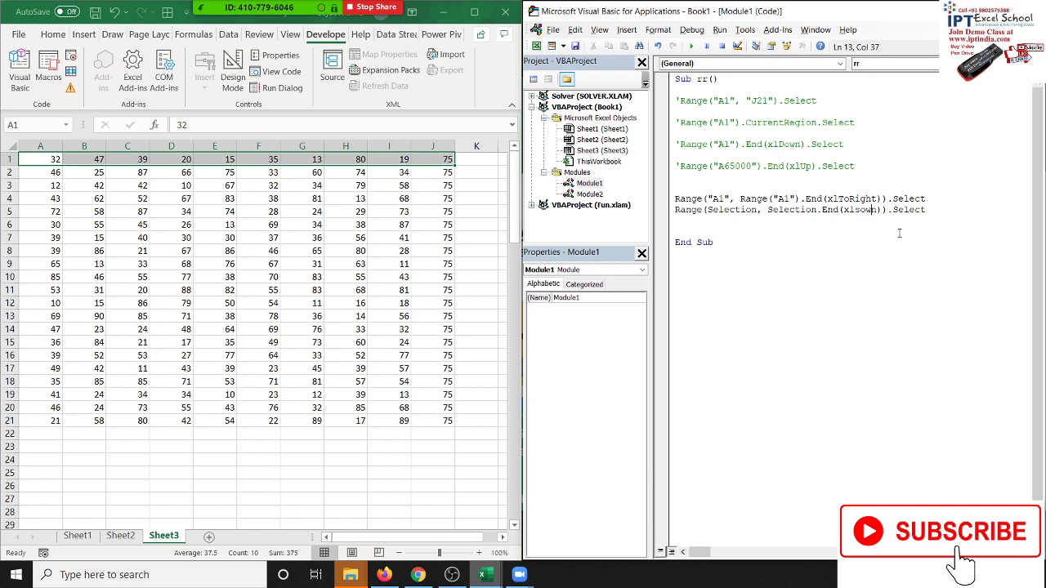
key("BackSpace")
type("D")
left_click(771, 199)
left_click(247, 173)
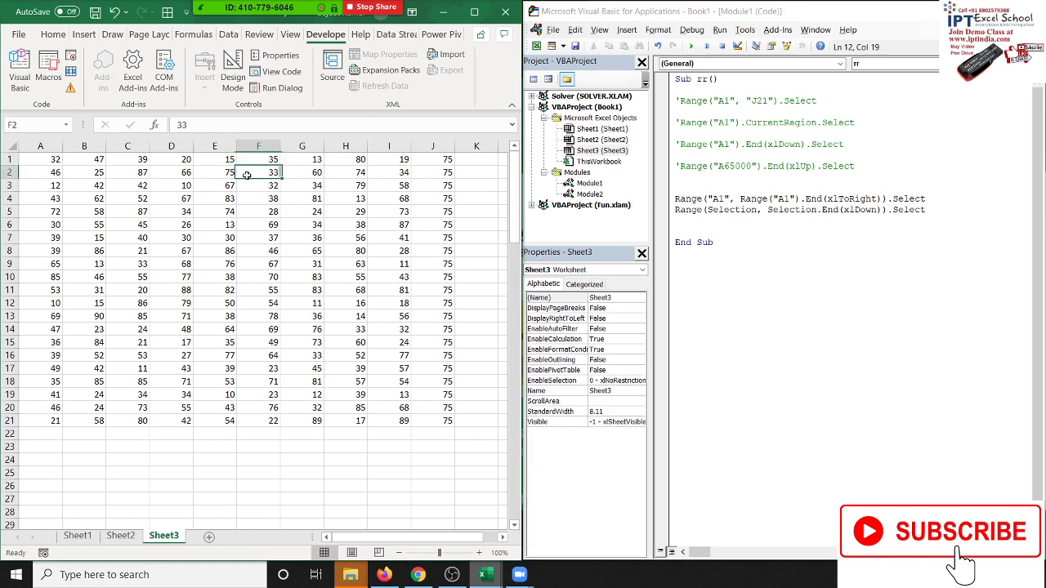
left_click(691, 47)
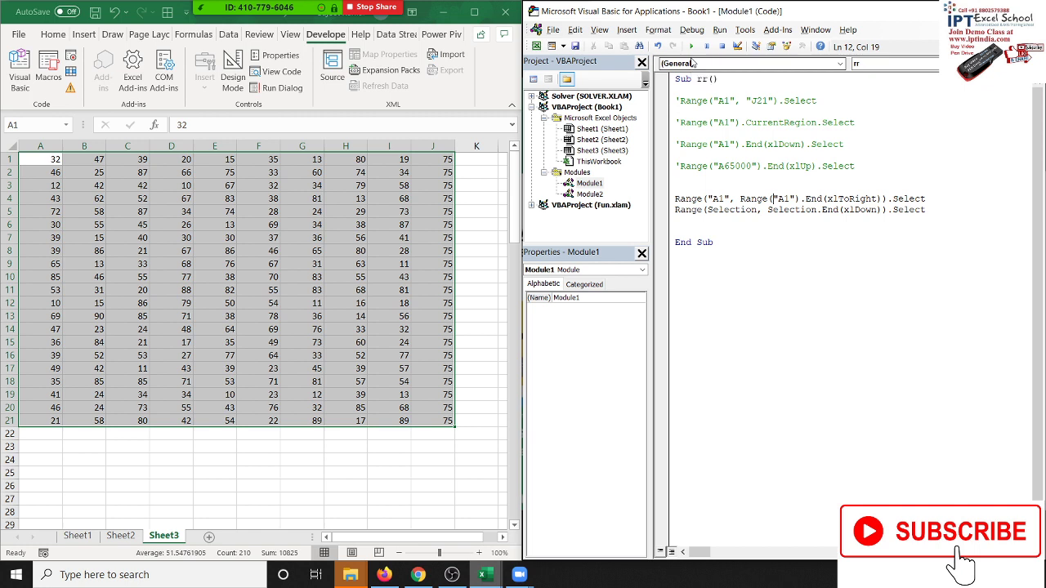
Step: Clear cells F1 and A10, then rerun the rr macro, which now selects A1:E9
left_click(273, 160)
key("Delete")
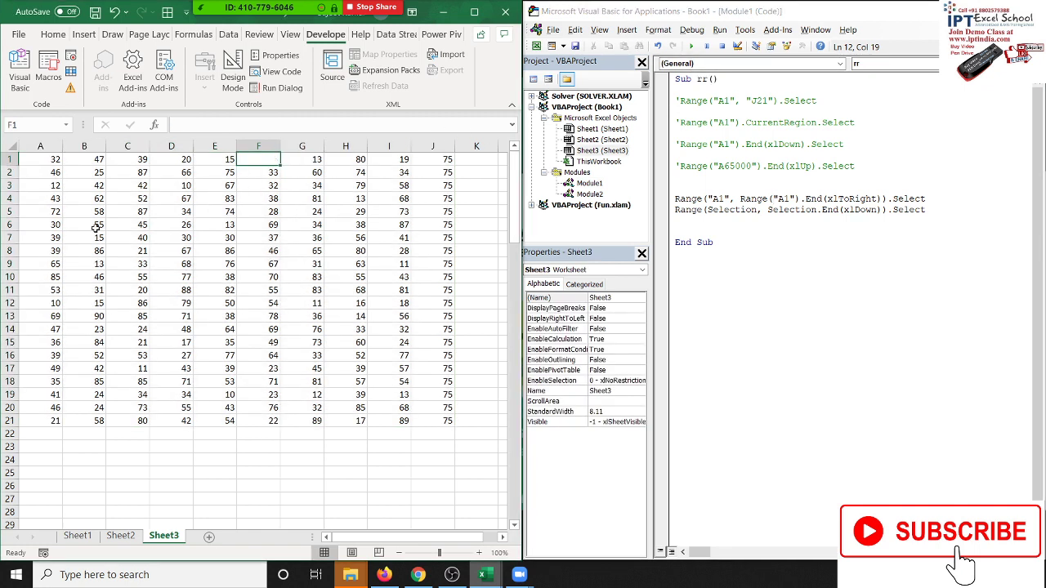
left_click(45, 277)
key("Delete")
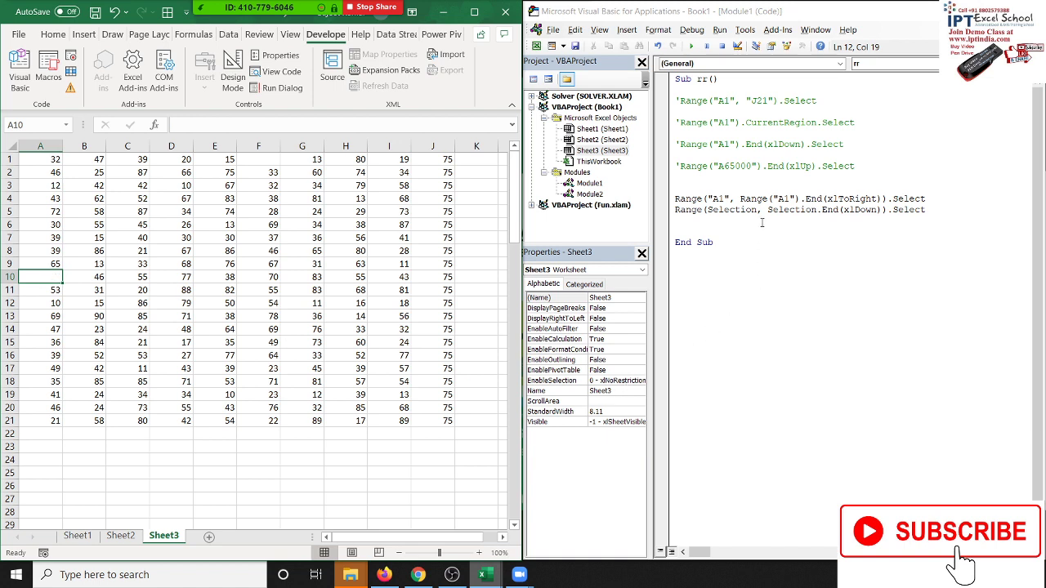
left_click(761, 222)
left_click(692, 47)
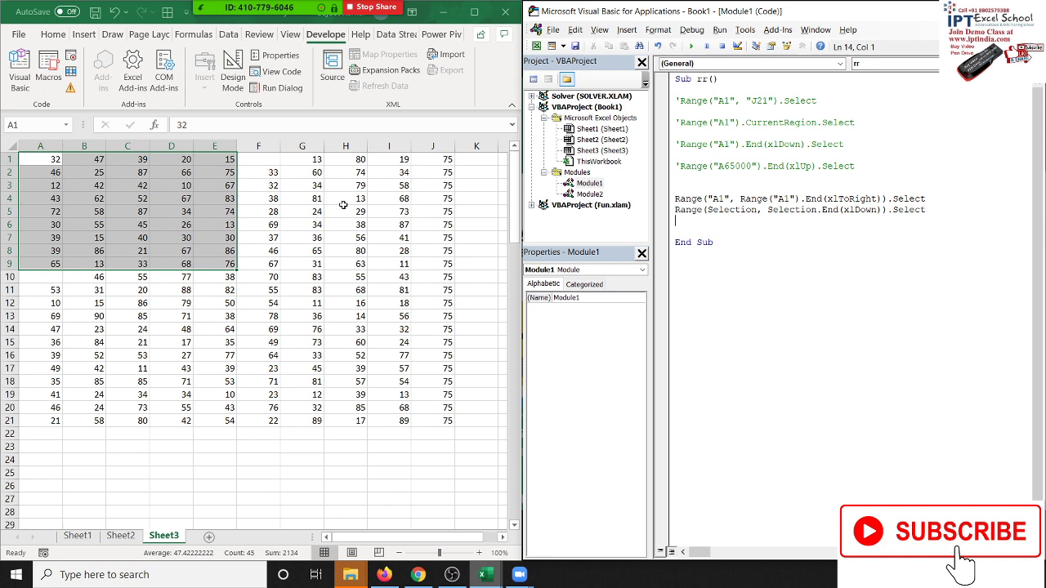
Step: Comment out the two selection lines in the rr macro
key("Return")
key("Return")
key("Up")
key("Up")
key("Up")
key("Up")
type("'")
key("Down")
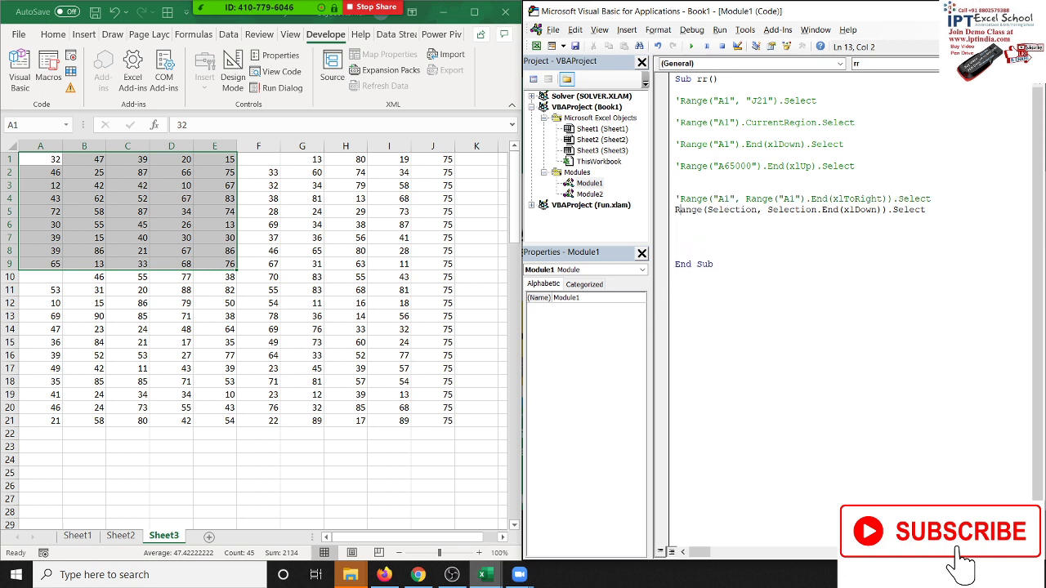
type("'")
key("Down")
key("Return")
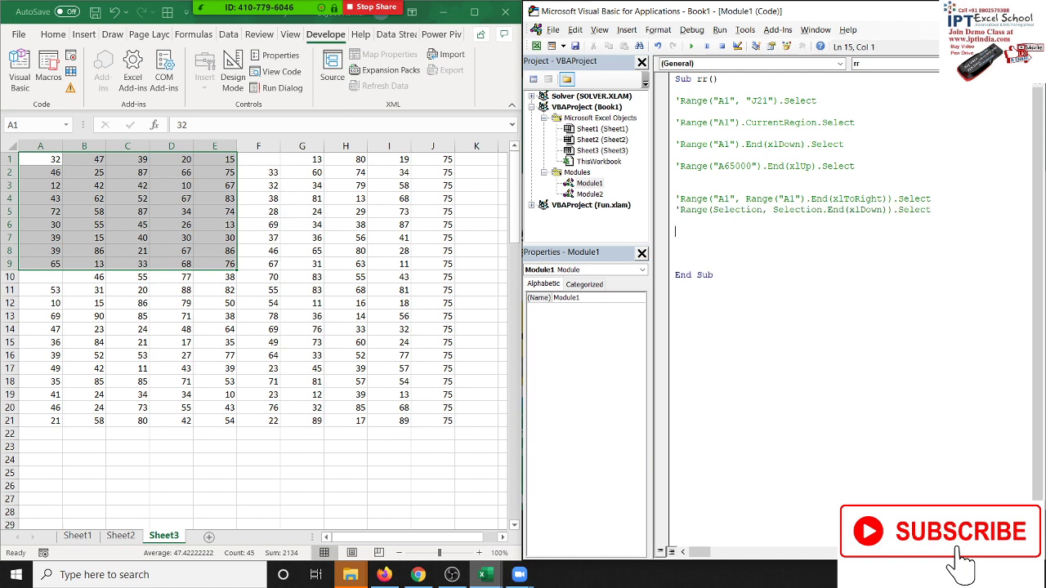
Step: Add r = Range("A65000").End(xlUp).Row to store column A's last used row
type("ra")
type("nge")
key("BackSpace")
key("BackSpace")
key("BackSpace")
type("=")
type("rang")
type("e(")
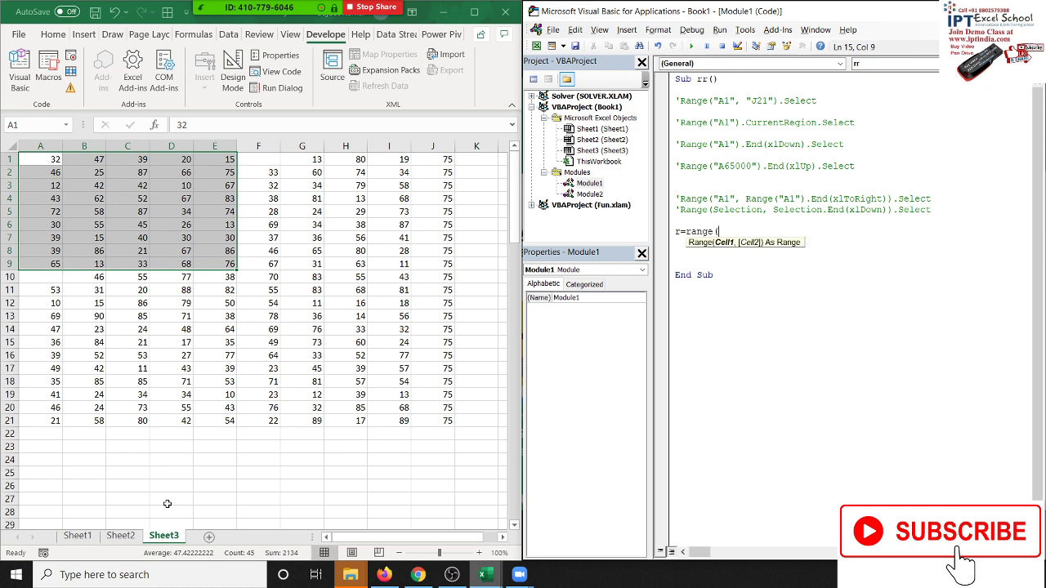
type("\"")
type("A65000")
type("\").end")
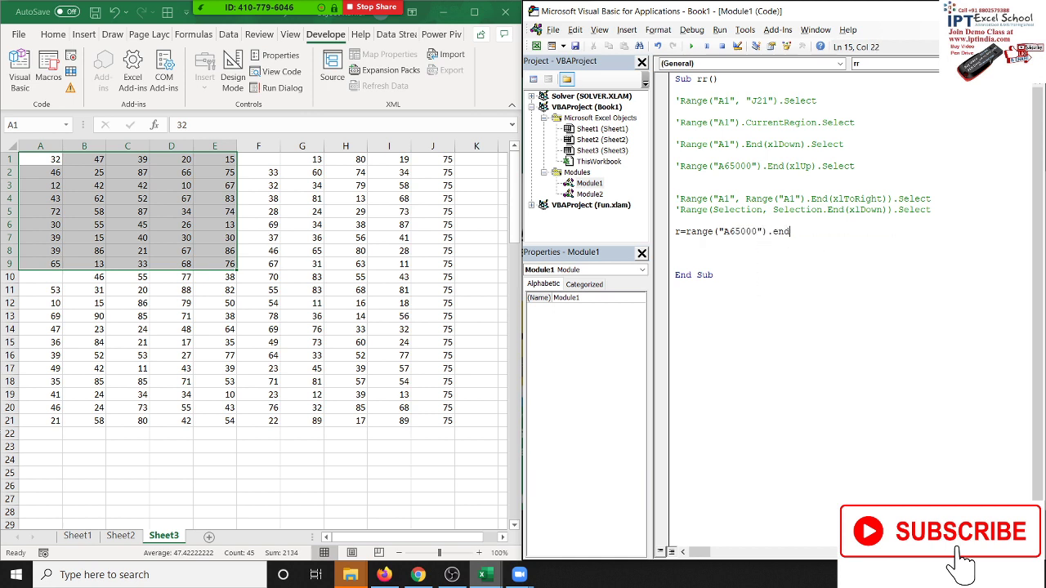
type("(xlu")
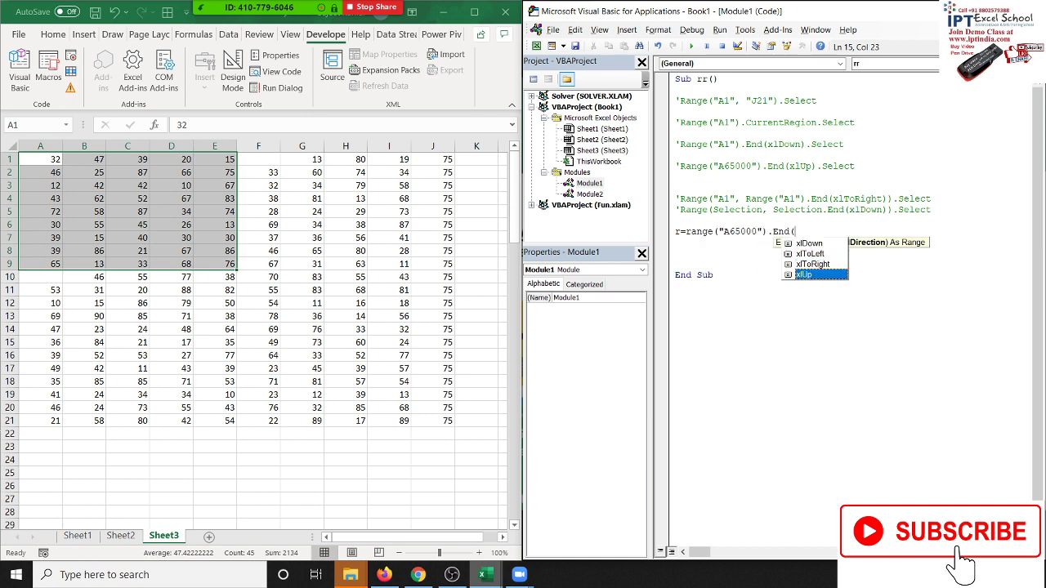
key("Tab")
type(").r")
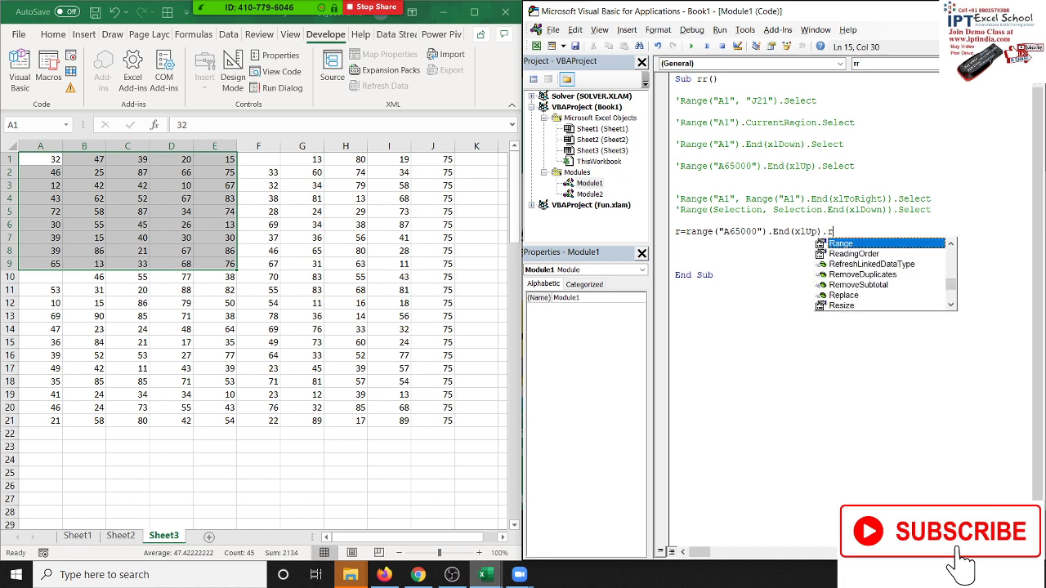
type("ow")
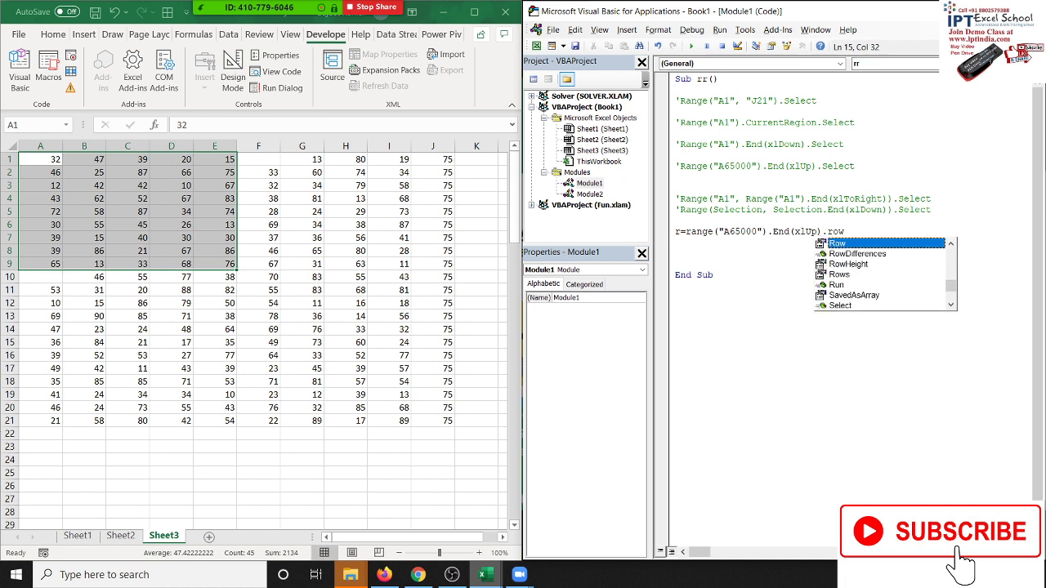
key("Tab")
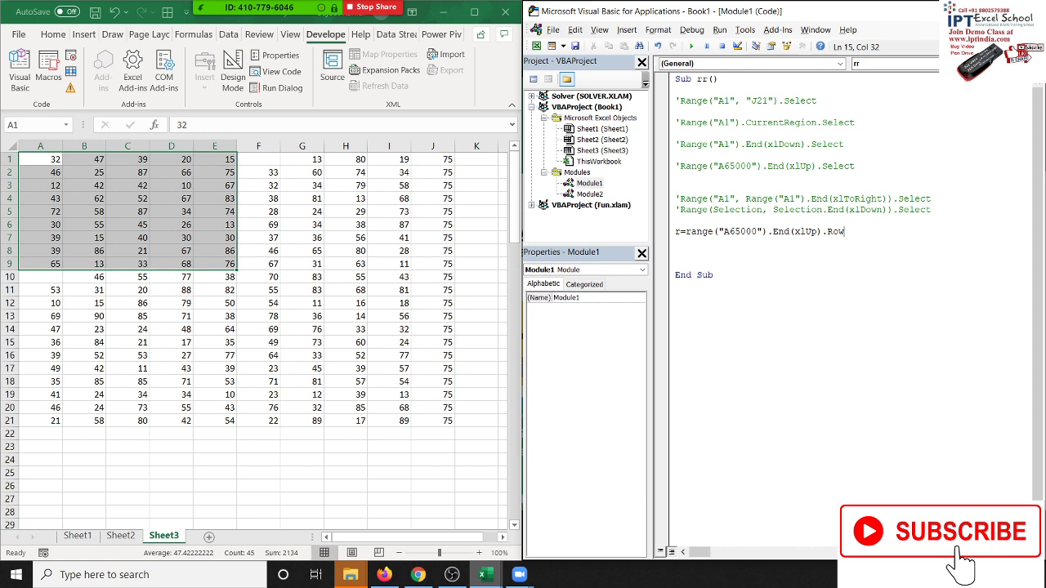
key("Return")
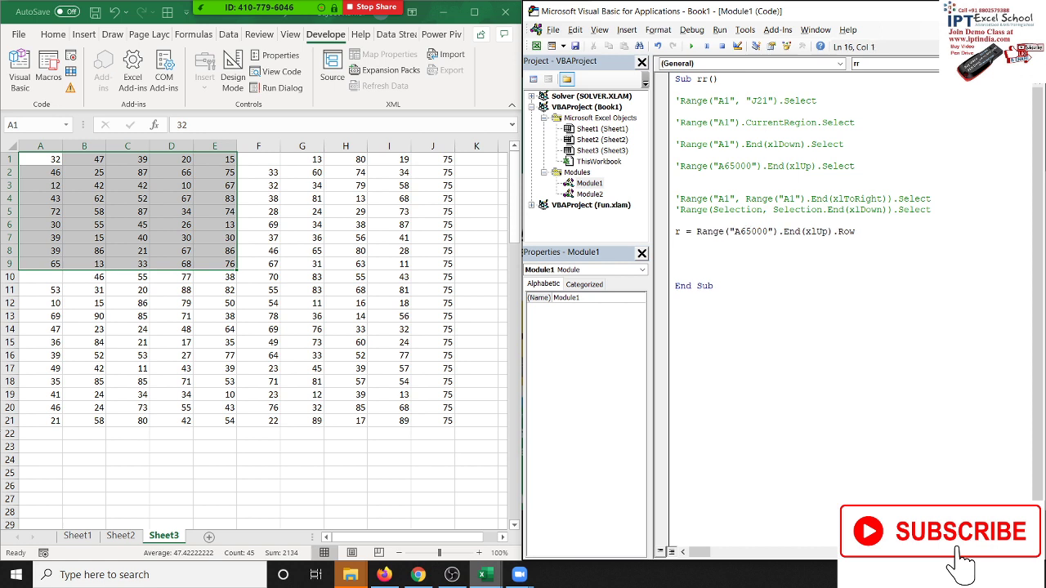
Step: Add c = Range("xfd1").End(xlToLeft).Column to store row 1's last used column
type("c")
type("=")
type("range(")
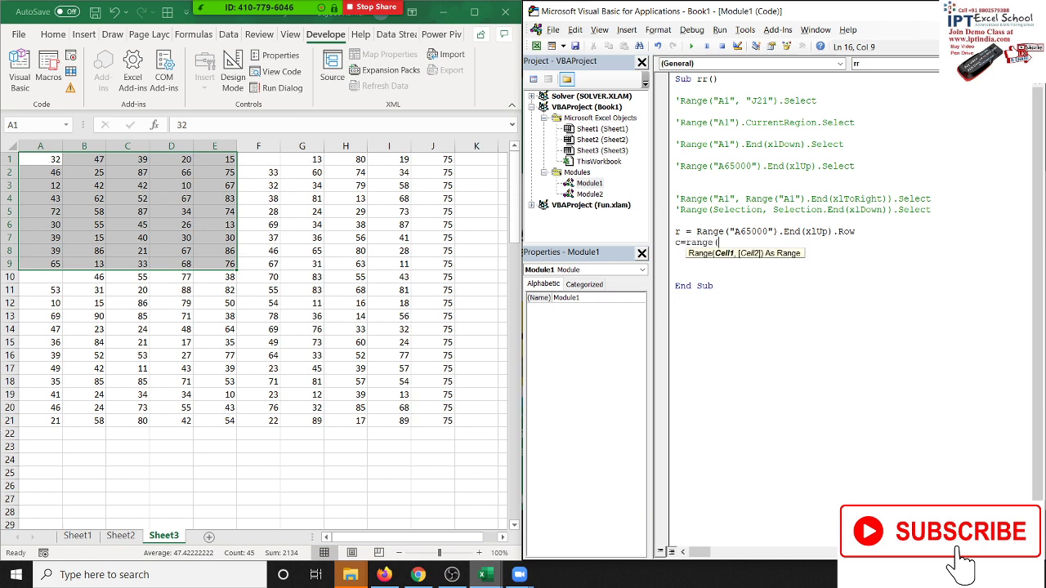
type("\"A")
key("BackSpace")
type("xfd")
type("1\")")
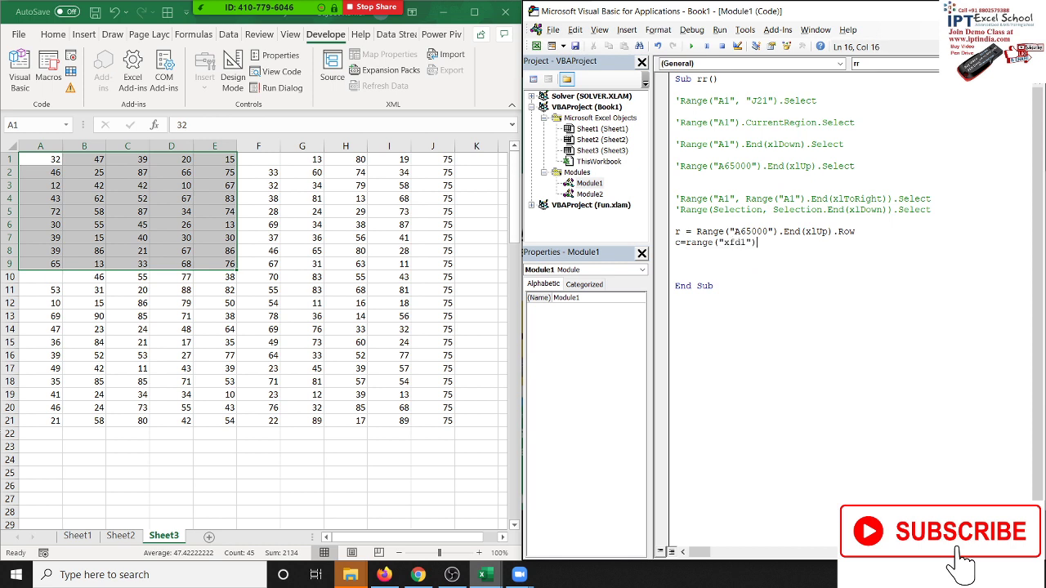
type(".End")
type("(xlToLeft")
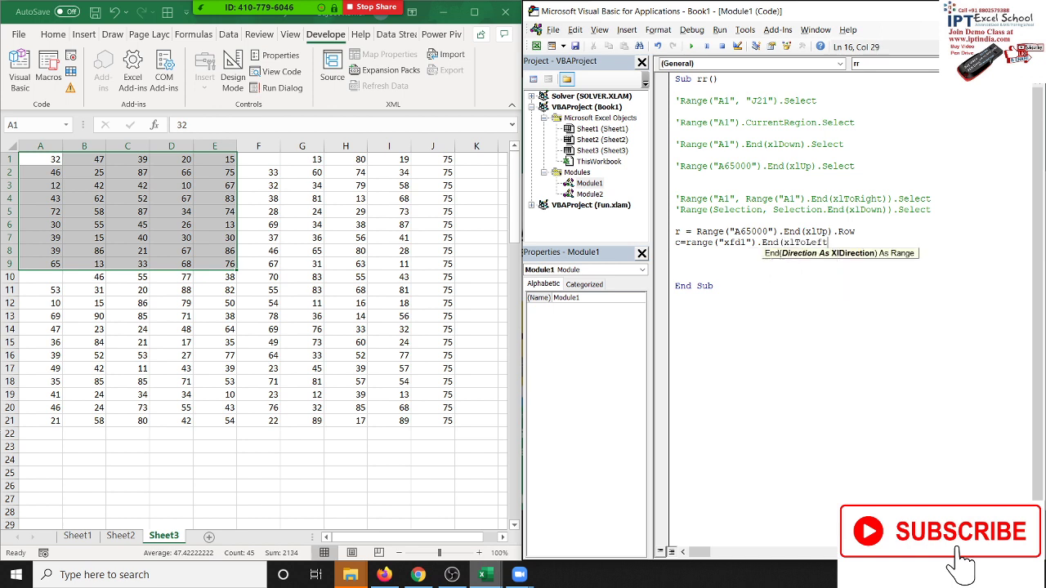
type(").")
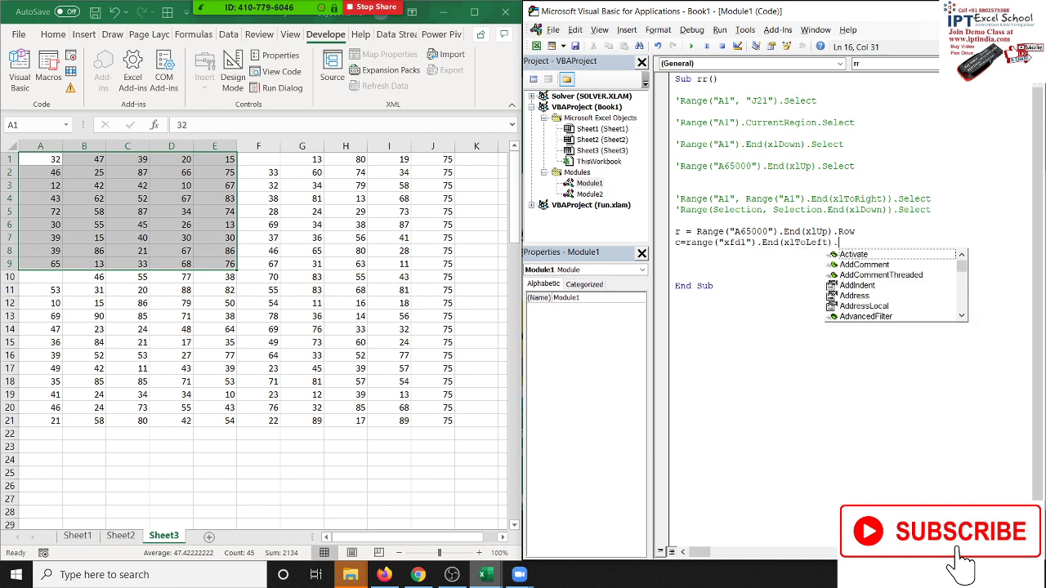
type("Col")
key("Tab")
key("Return")
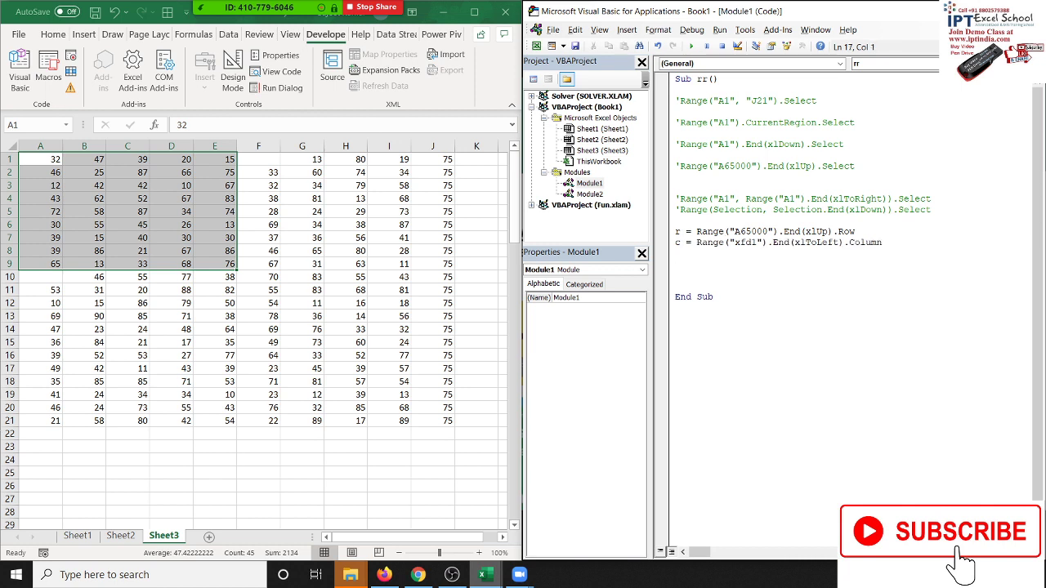
left_click(718, 232)
left_click(41, 127)
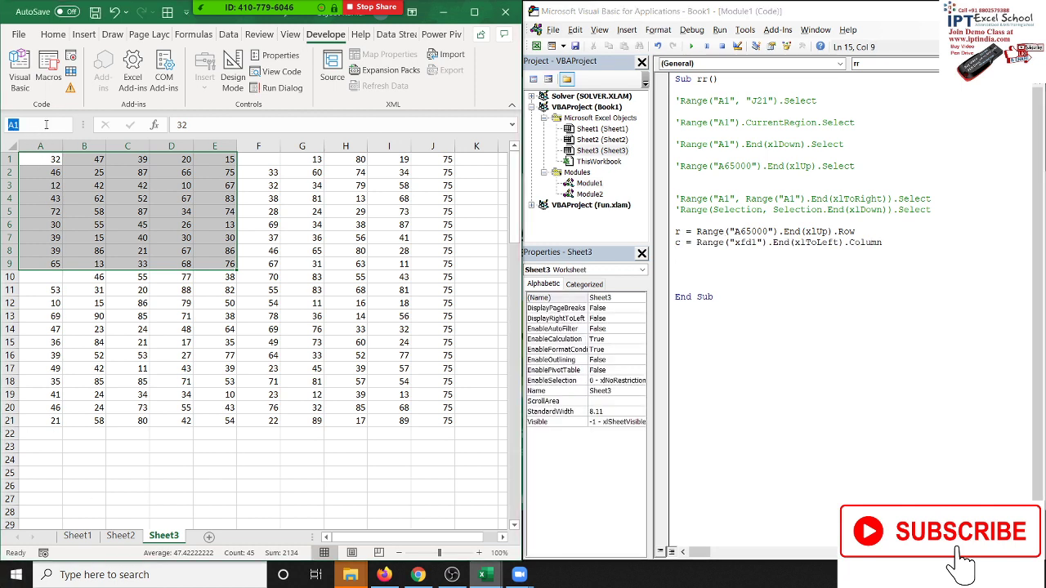
type("a65000")
key("Return")
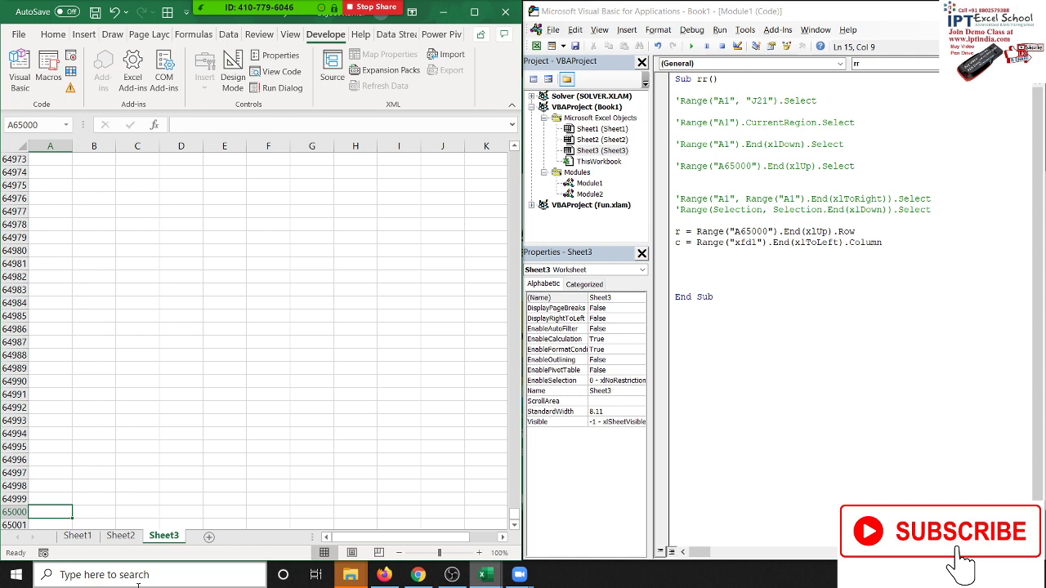
key("ctrl+Up")
scroll(31, 397, "up", 4)
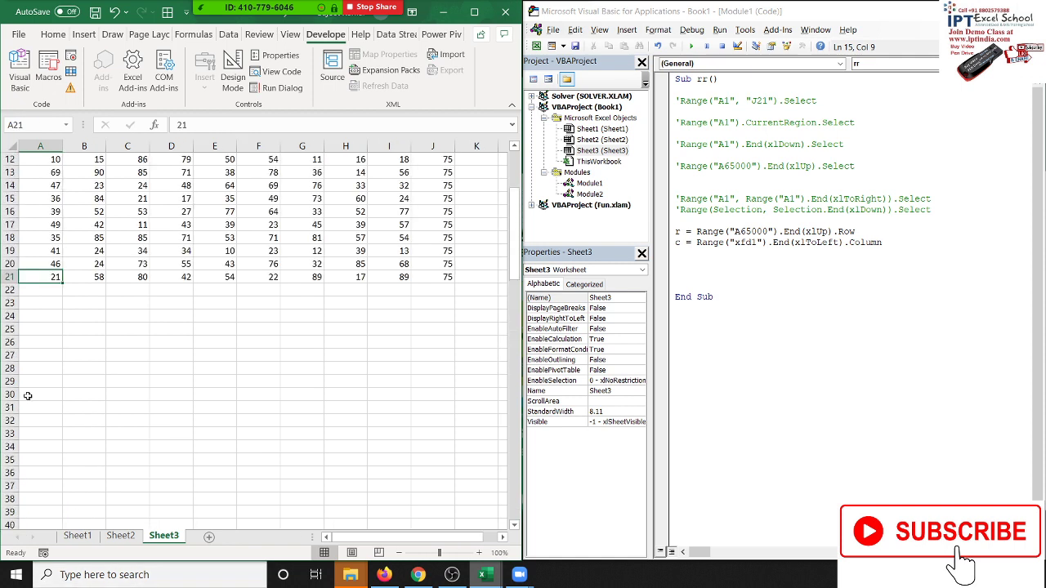
scroll(33, 395, "up", 2)
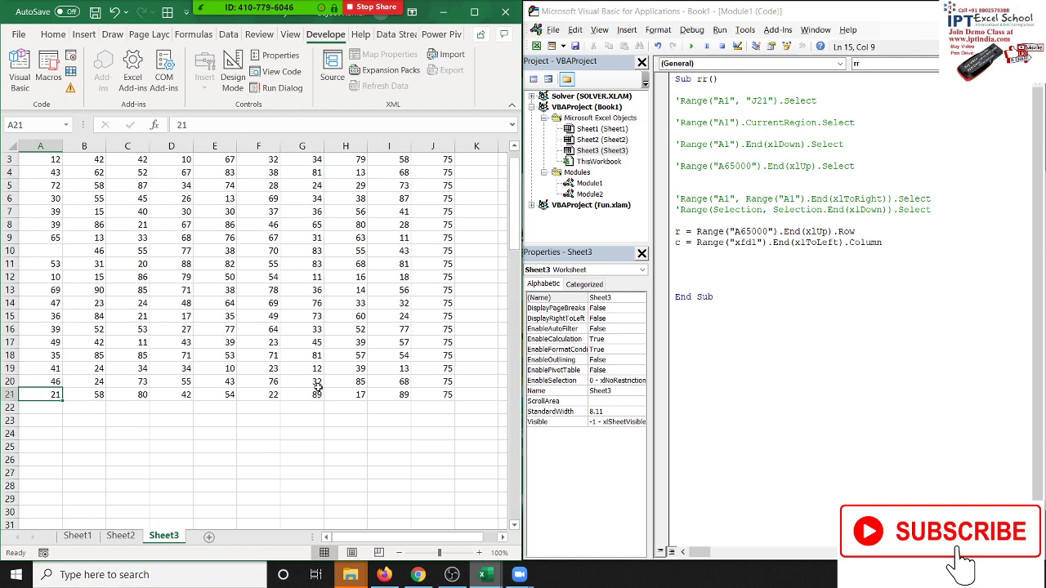
double_click(677, 232)
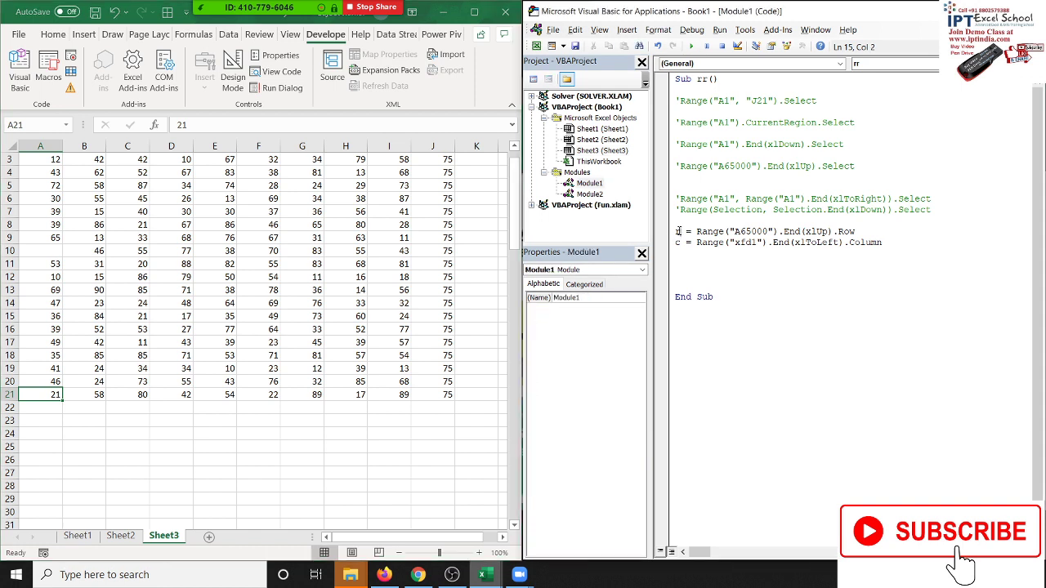
left_click(718, 243)
left_click(470, 174)
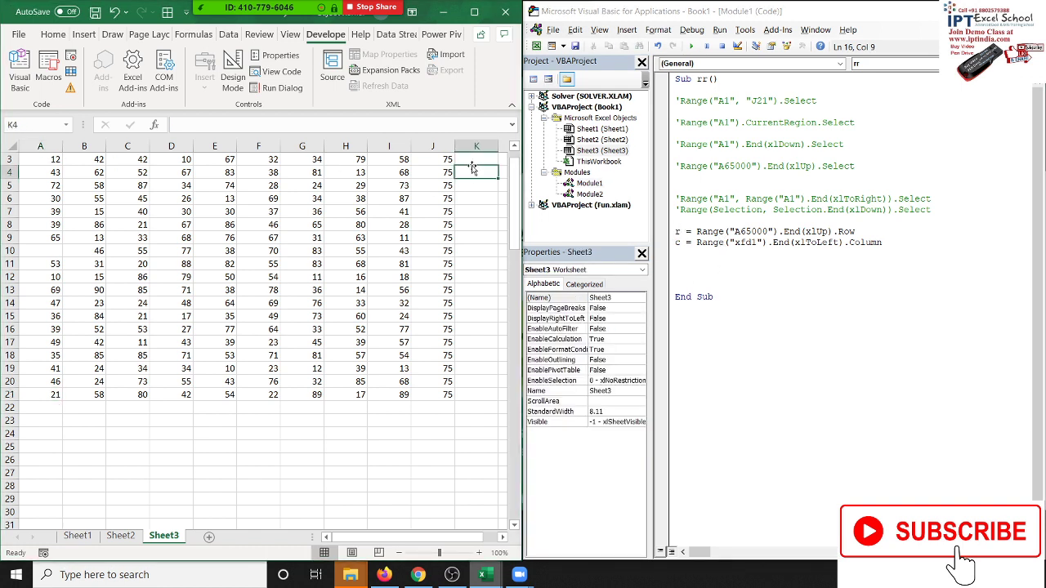
left_click(472, 158)
key("ctrl+Right")
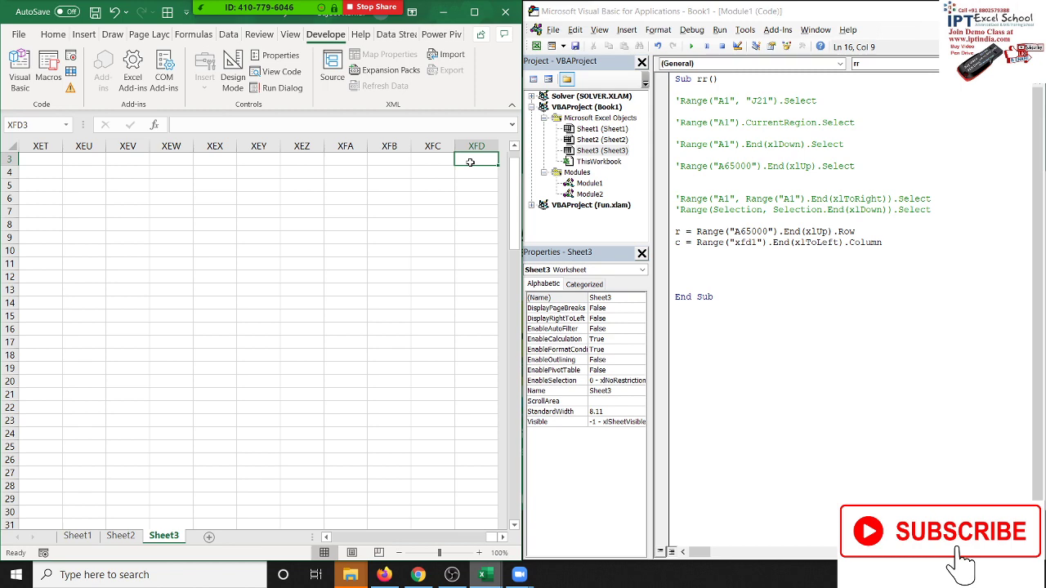
key("ctrl+Left")
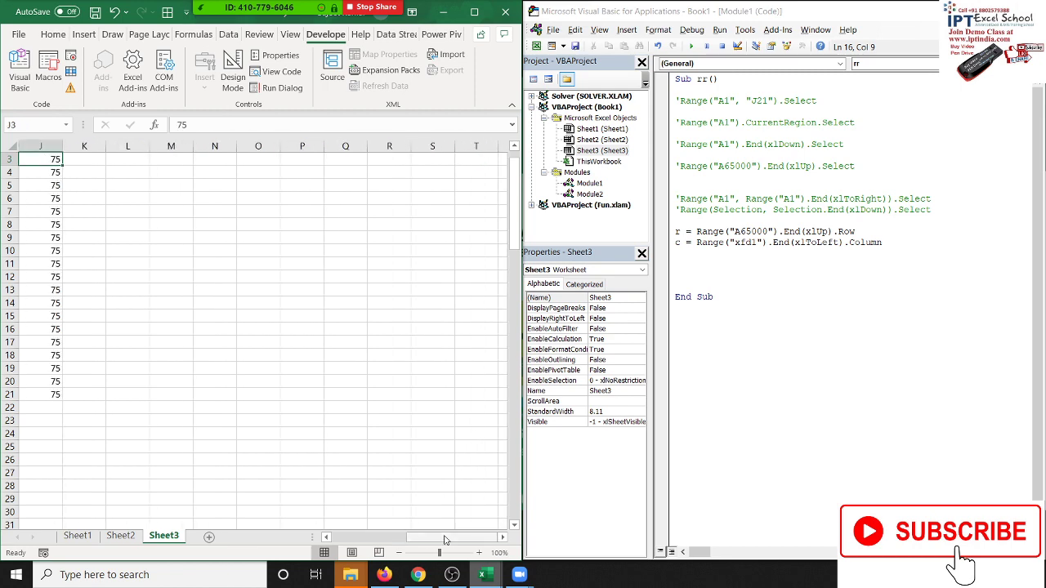
left_click_drag(447, 538, 359, 541)
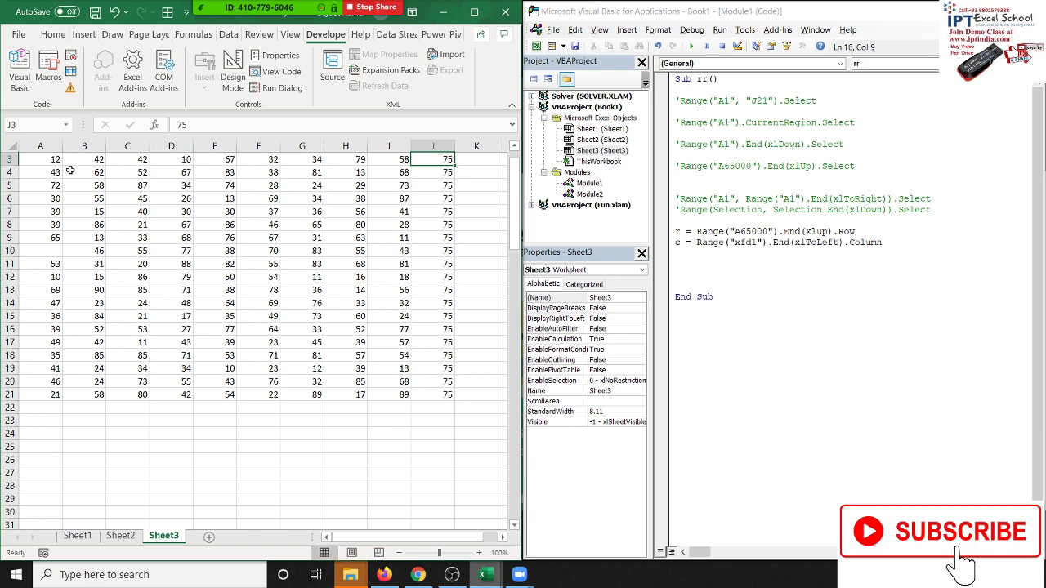
Step: Change cell A21 to 65
left_click(41, 394)
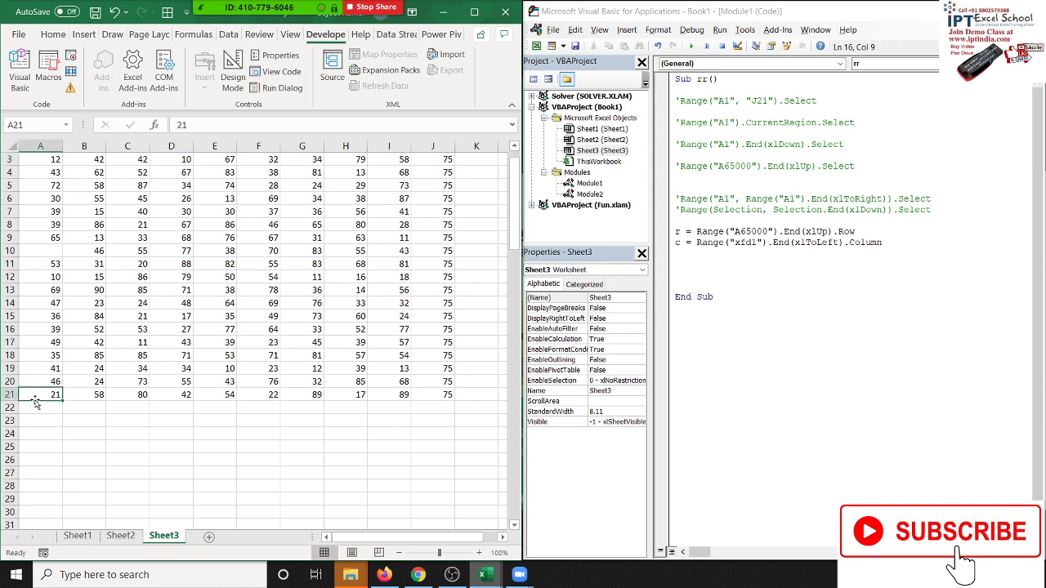
type("65")
key("Return")
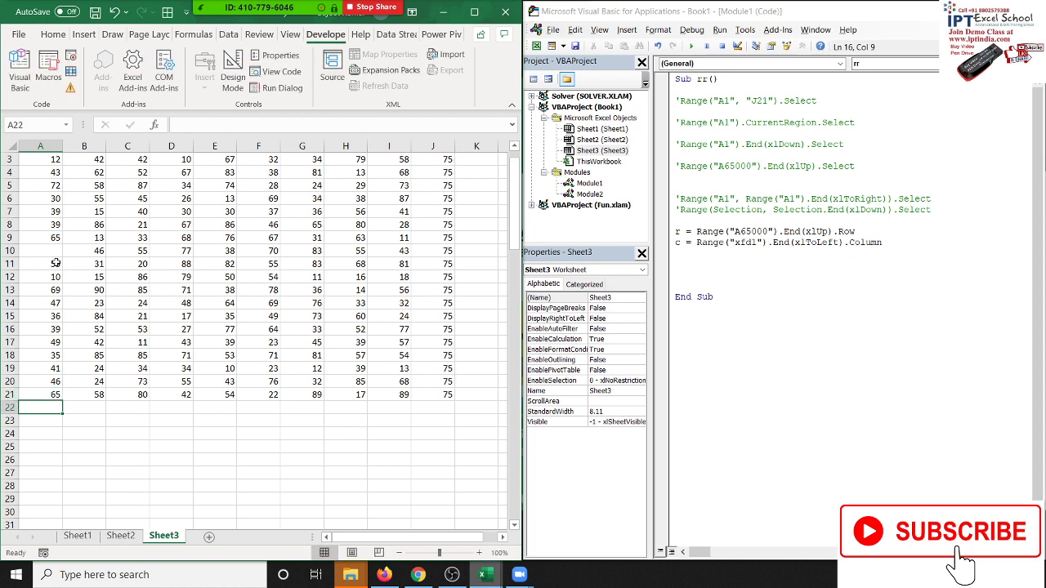
Step: Start a new macro line reading range("A1", after the column line
left_click_drag(32, 160, 440, 186)
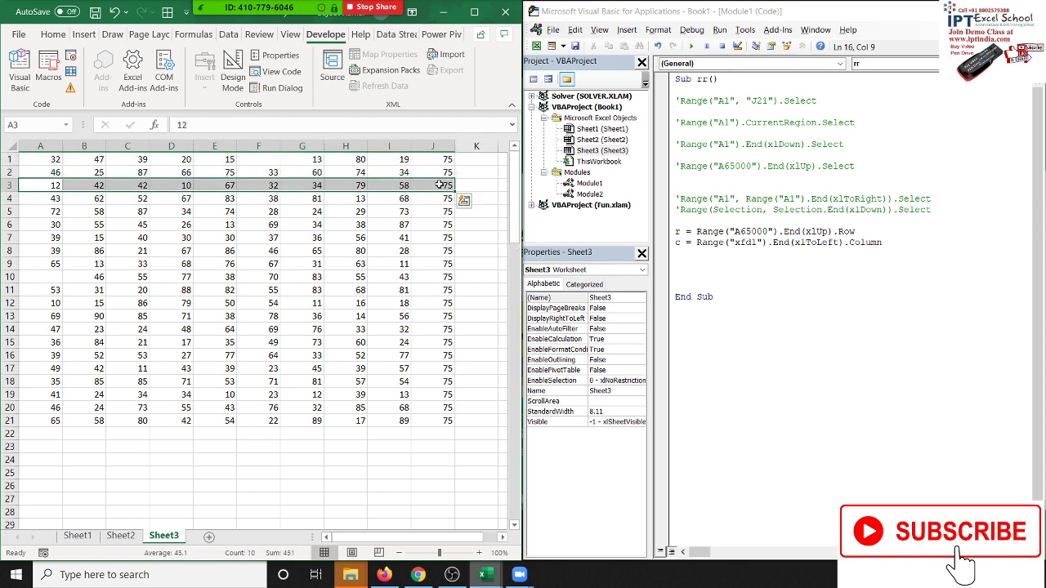
left_click(390, 219)
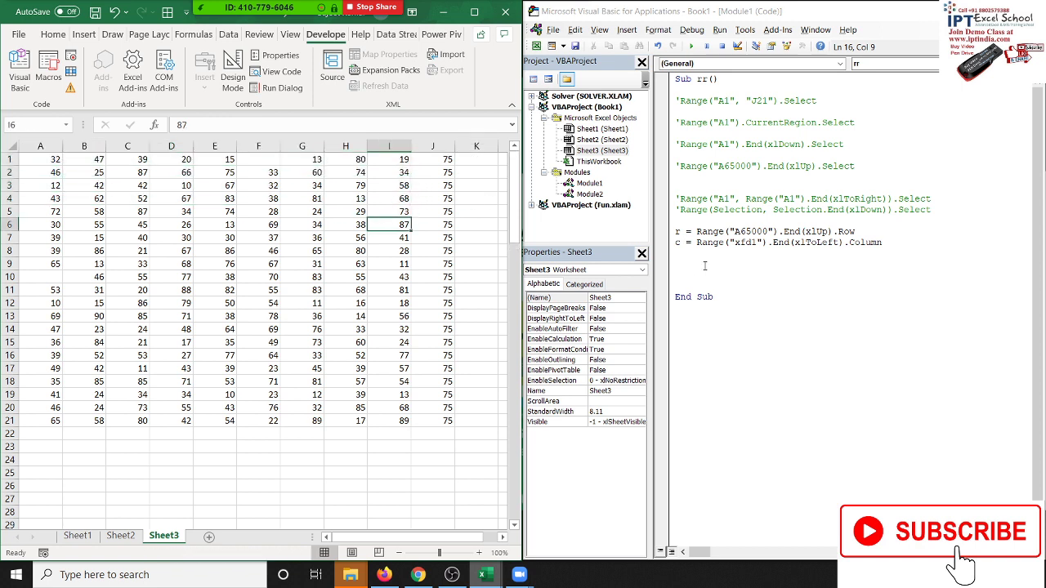
left_click(675, 264)
type("range")
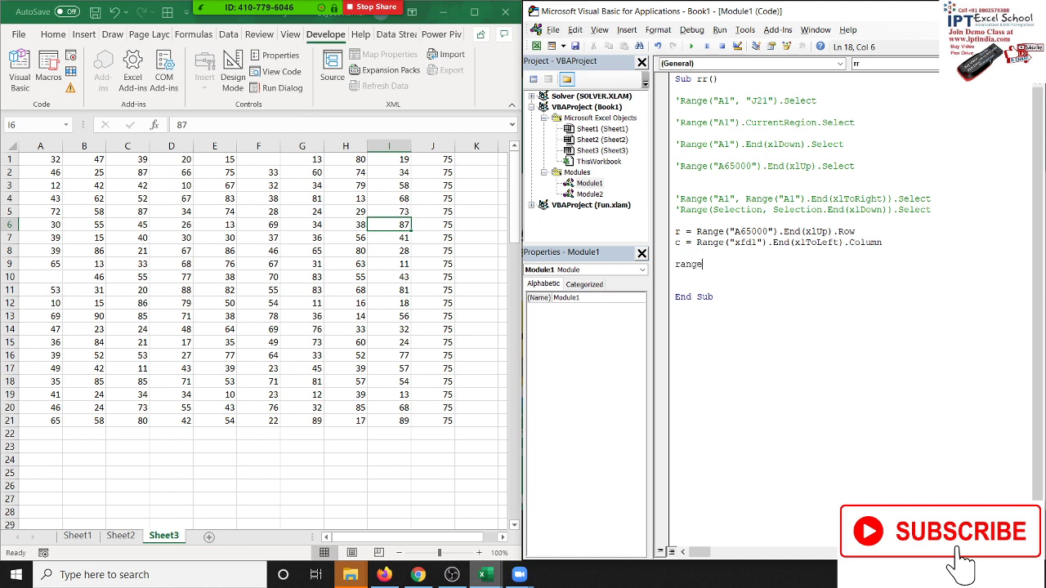
type("(\"A")
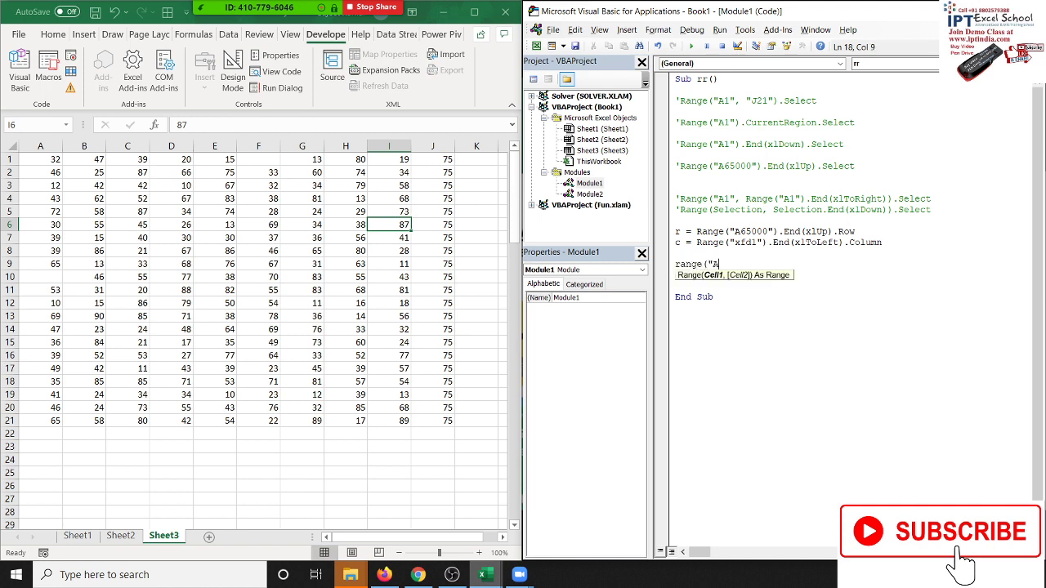
type("1\",cells(r,c)).se")
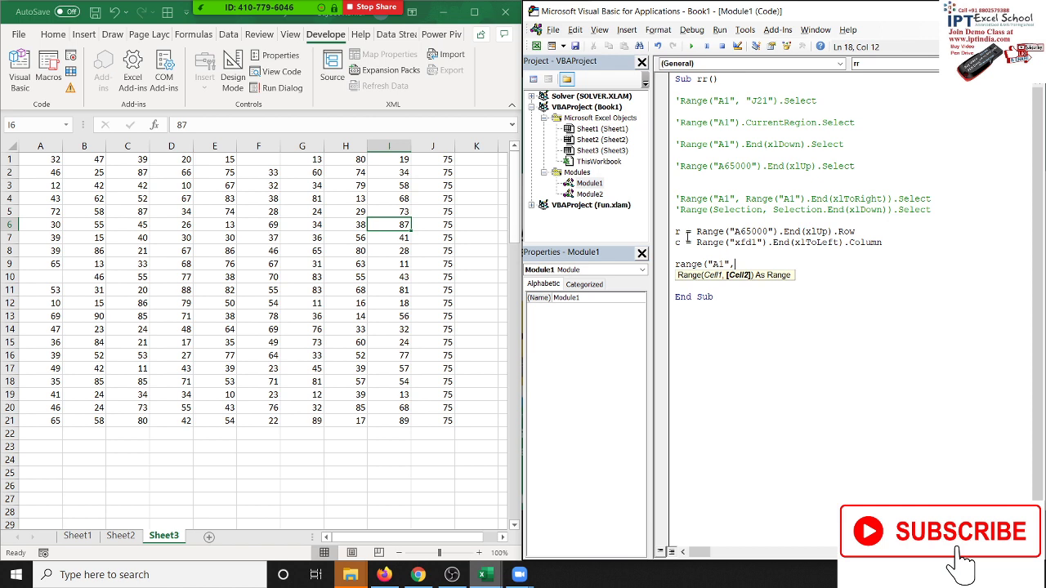
Step: Complete the line as Range("A1", Cells(r, c)).Select and run macro rr to select A1:J21 on Sheet3
type("c")
type("ells(")
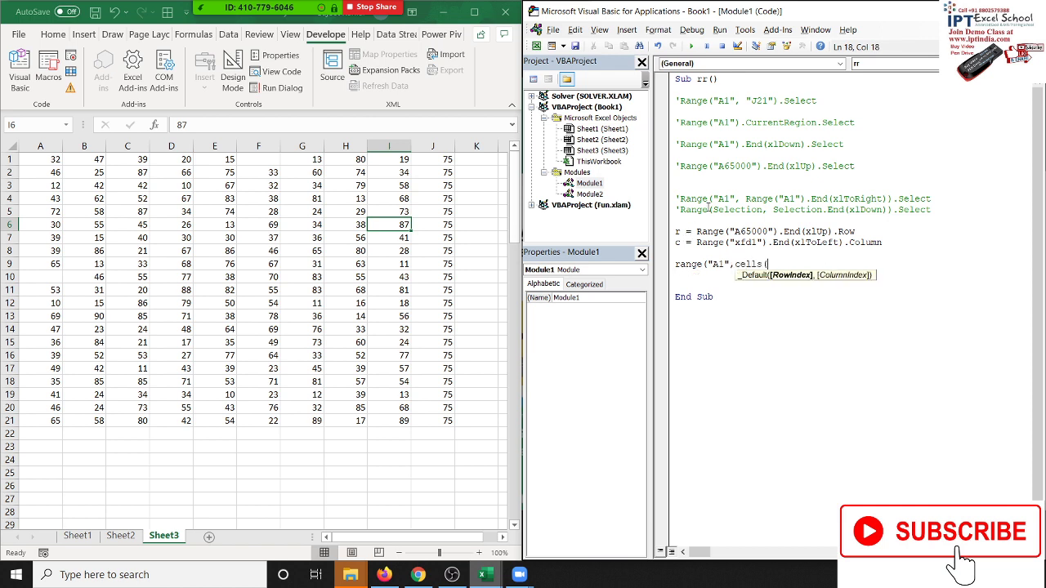
type("r")
type(",c))")
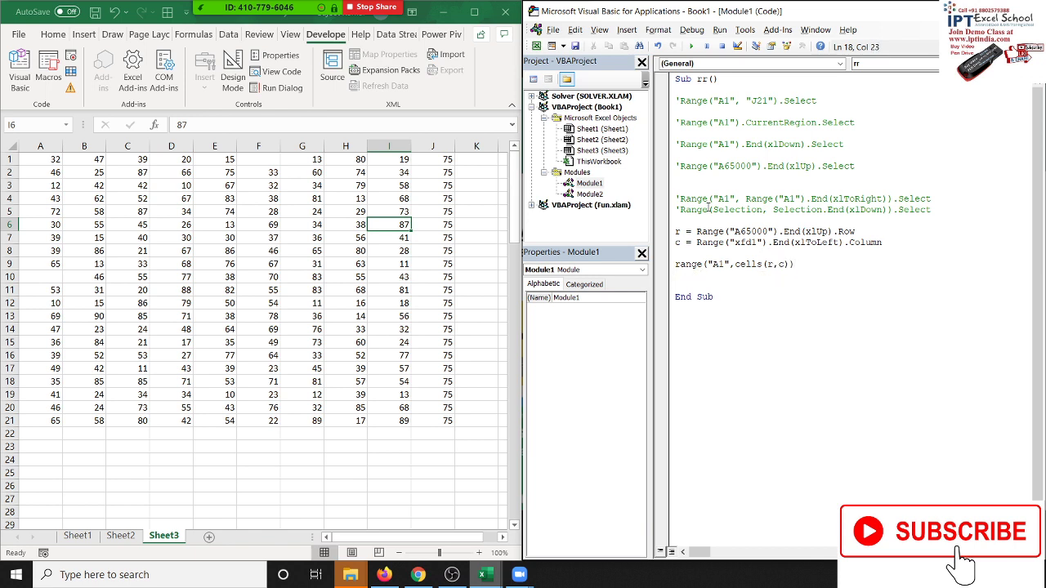
type(".")
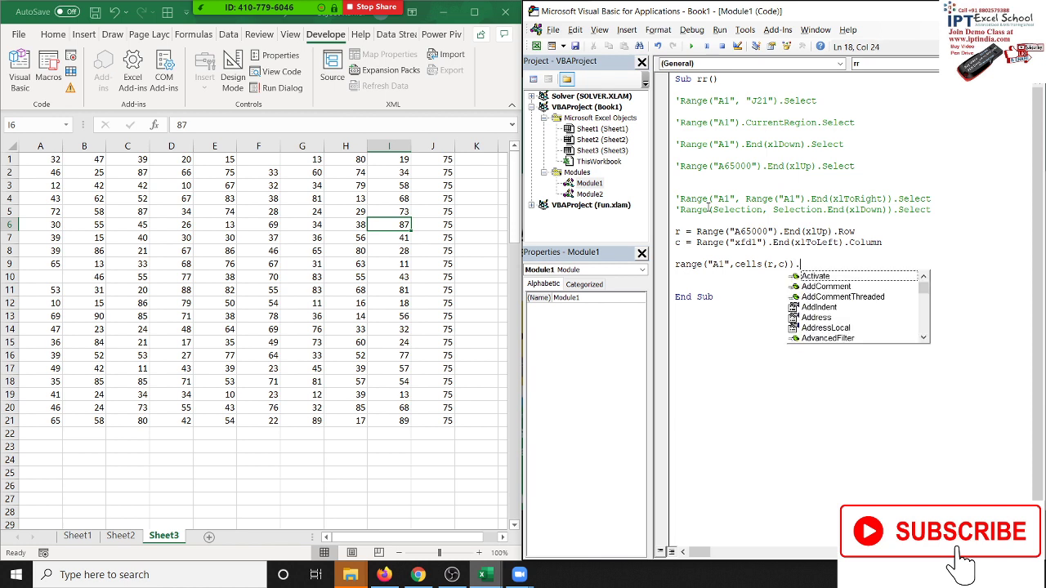
type("se")
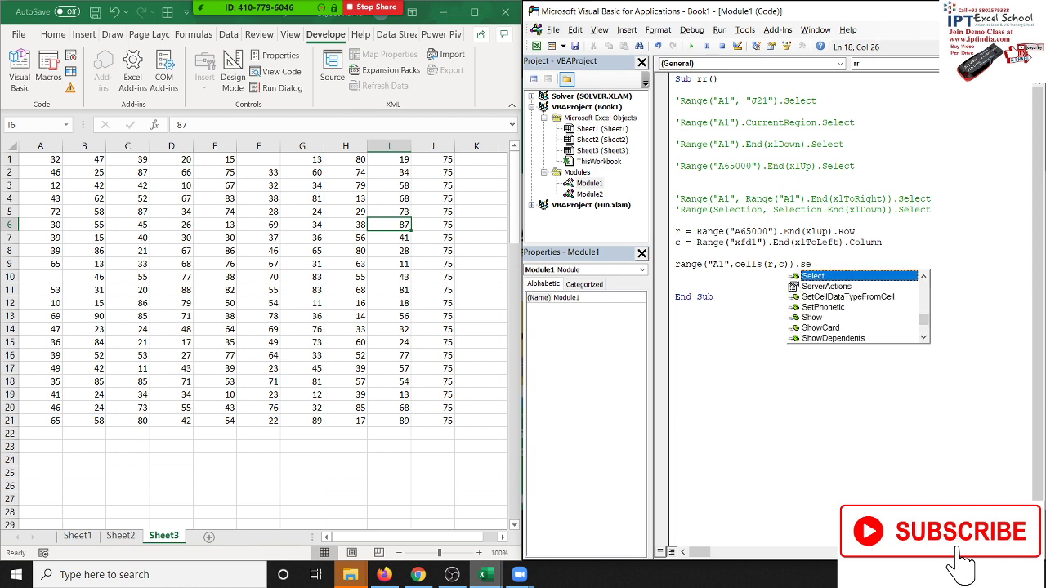
key("Return")
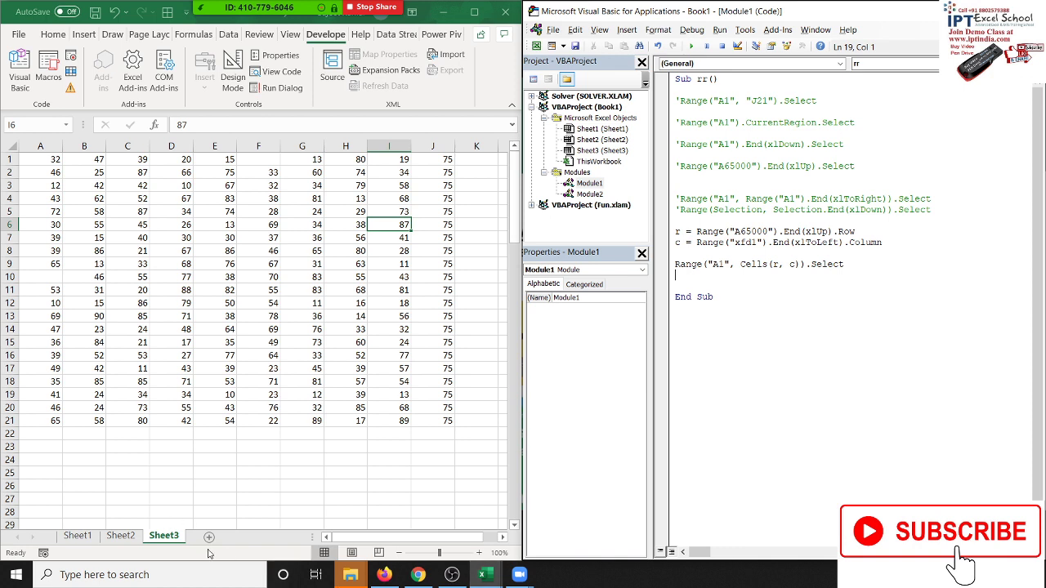
left_click(682, 253)
left_click(691, 46)
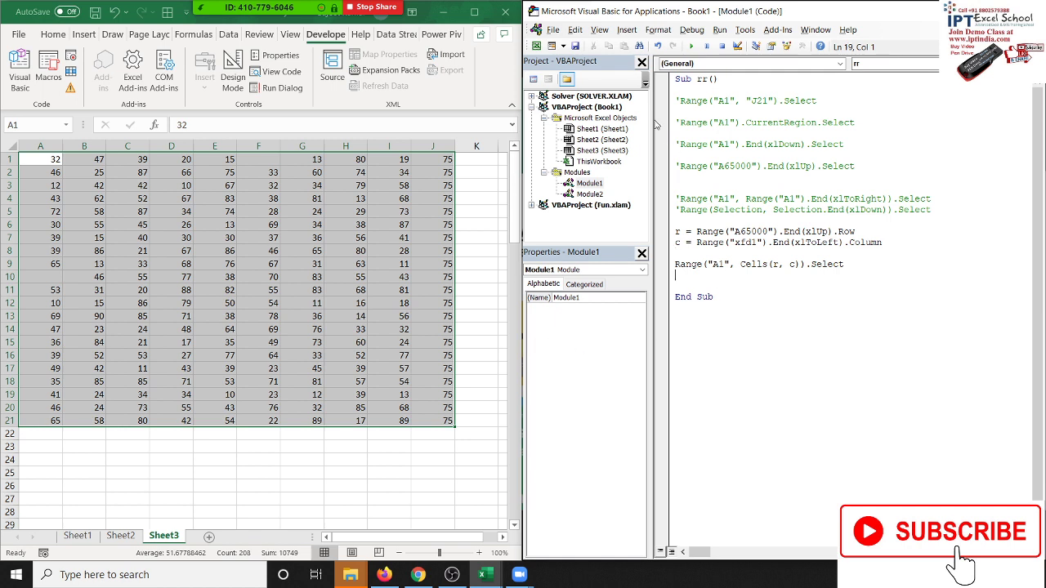
left_click(675, 100)
left_click_drag(675, 100, 684, 217)
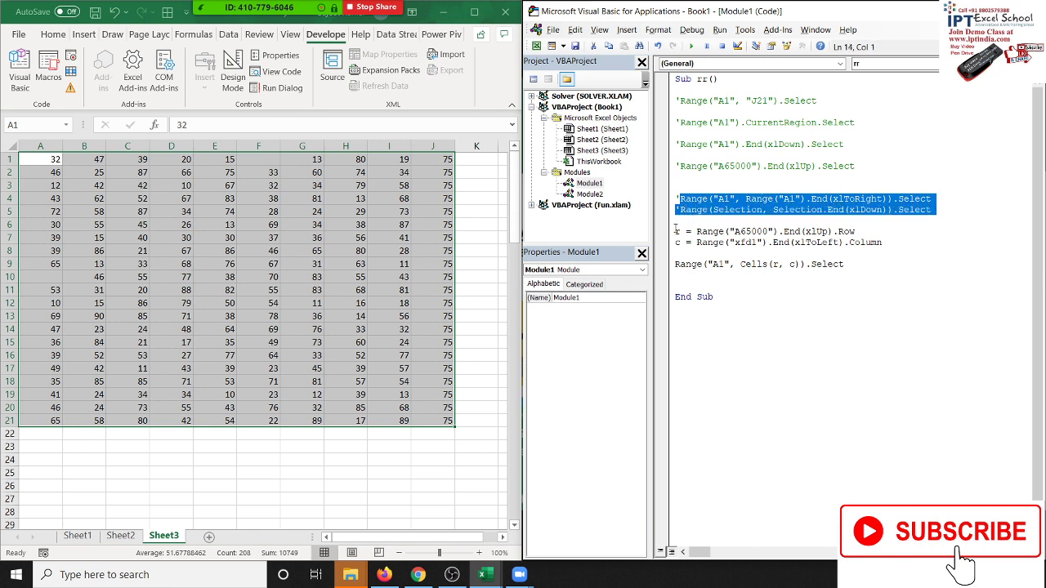
left_click_drag(676, 230, 676, 249)
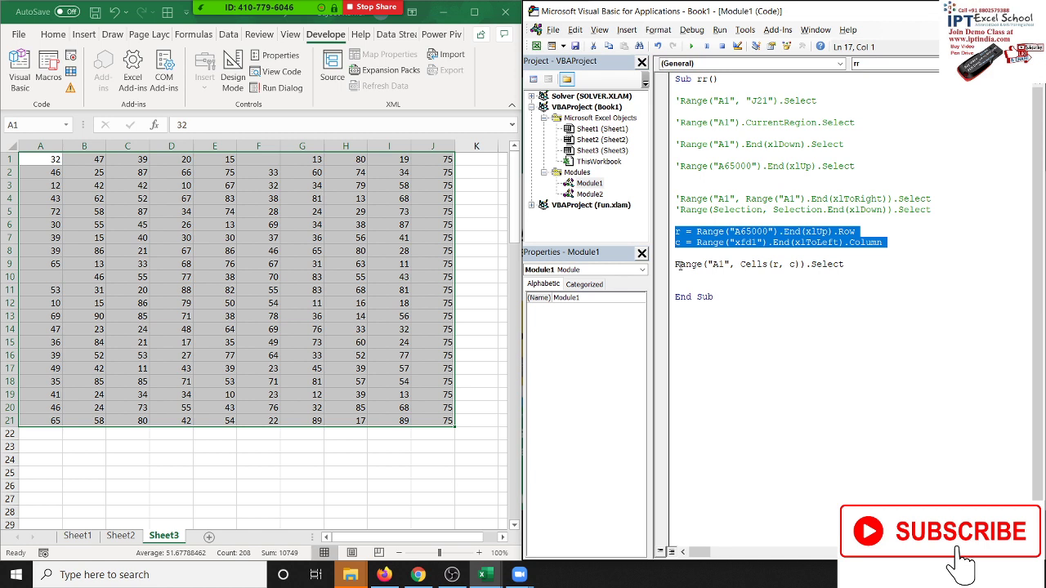
left_click_drag(675, 264, 676, 281)
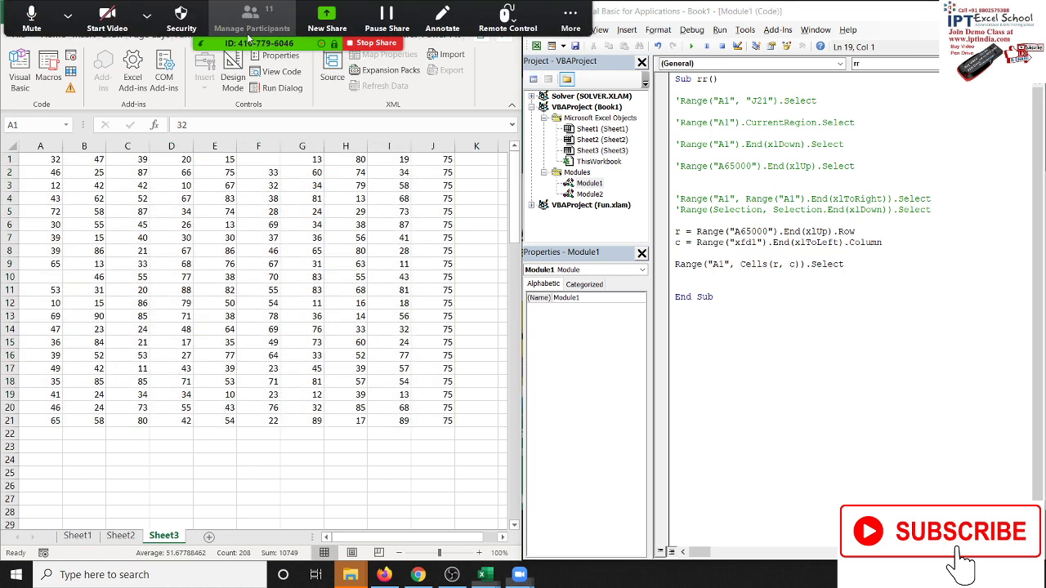
Step: Open Zoom's Participants panel and scroll through the list of participants
left_click(250, 33)
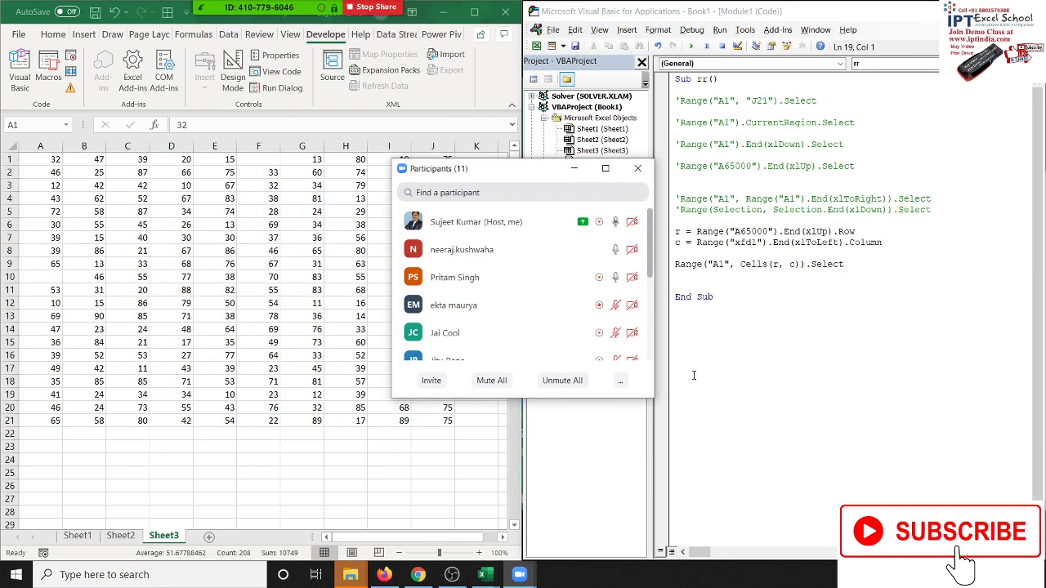
scroll(652, 288, "down", 1)
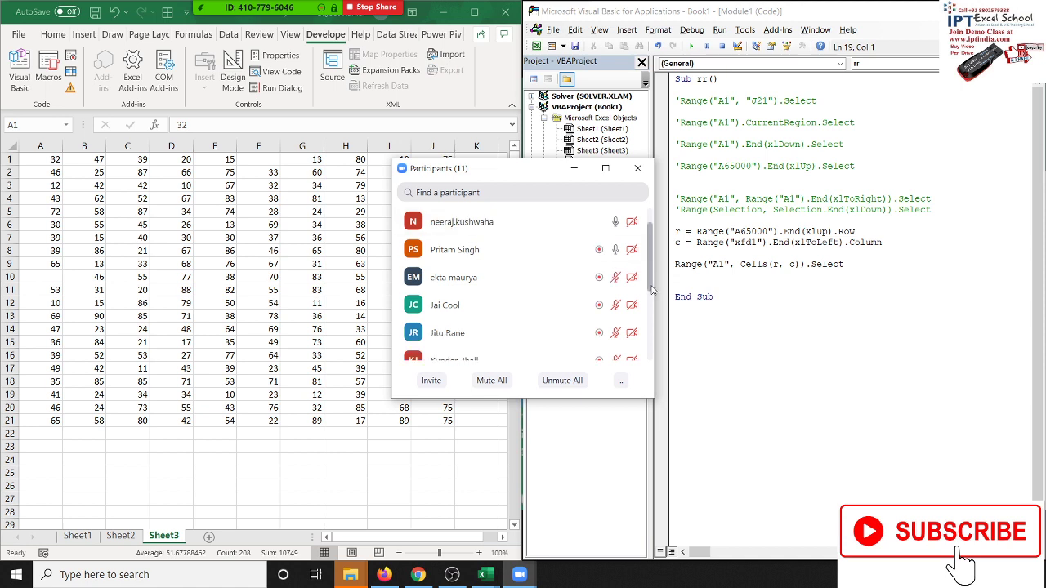
mouse_move(651, 289)
left_mouse_down()
mouse_move(660, 348)
mouse_move(665, 273)
left_mouse_up()
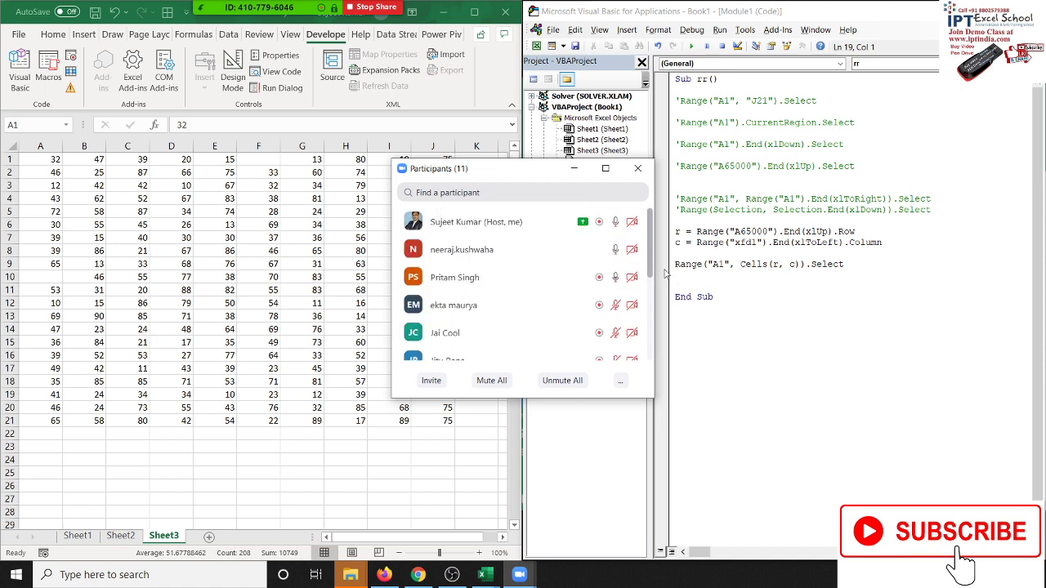
mouse_move(591, 335)
Step: Close the participants list, delete the 75 from J1, then select column J and row 21
left_click(637, 172)
left_click(399, 211)
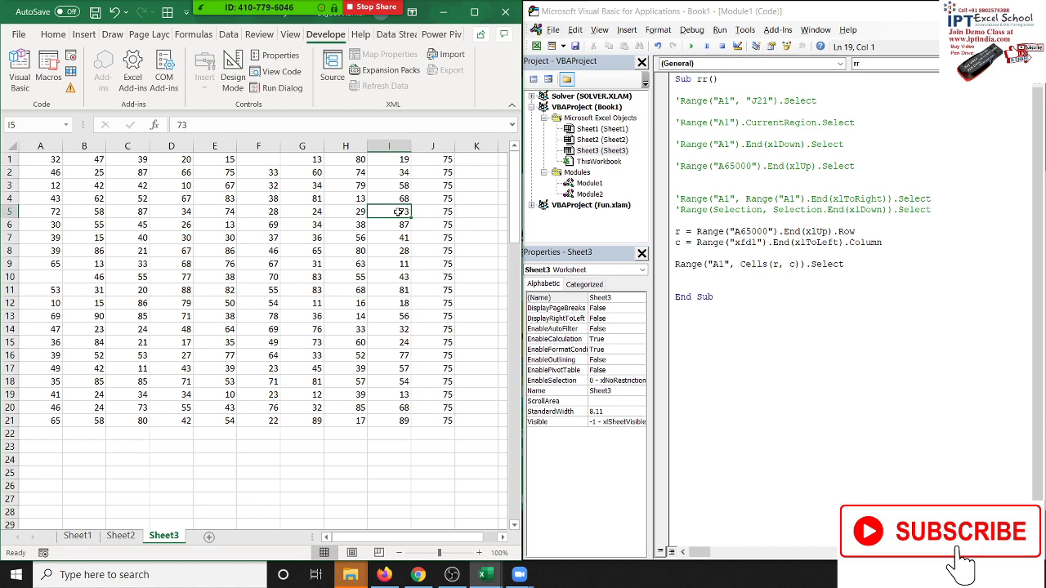
left_click(437, 158)
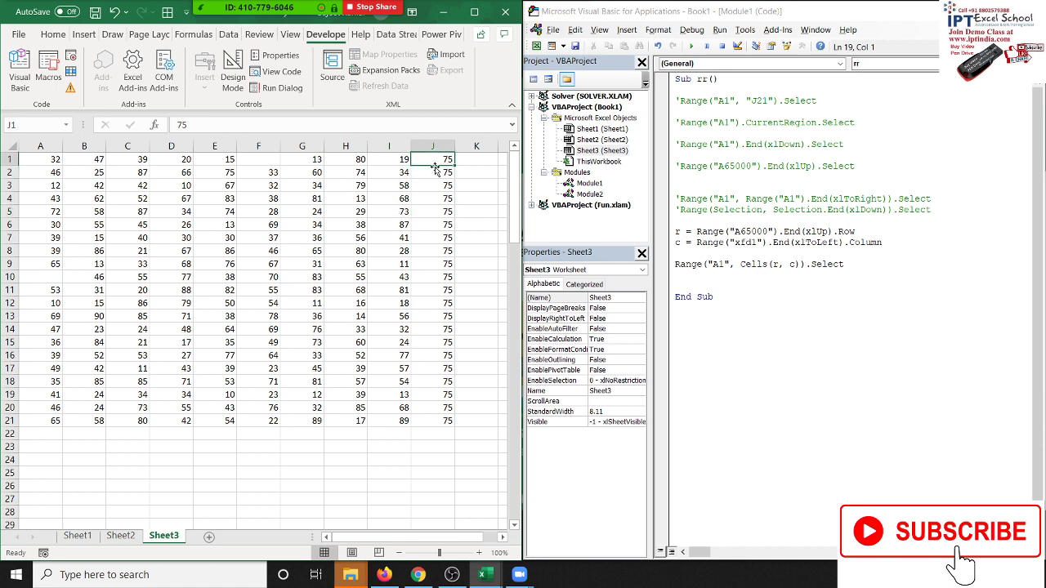
key("Delete")
left_click(433, 145)
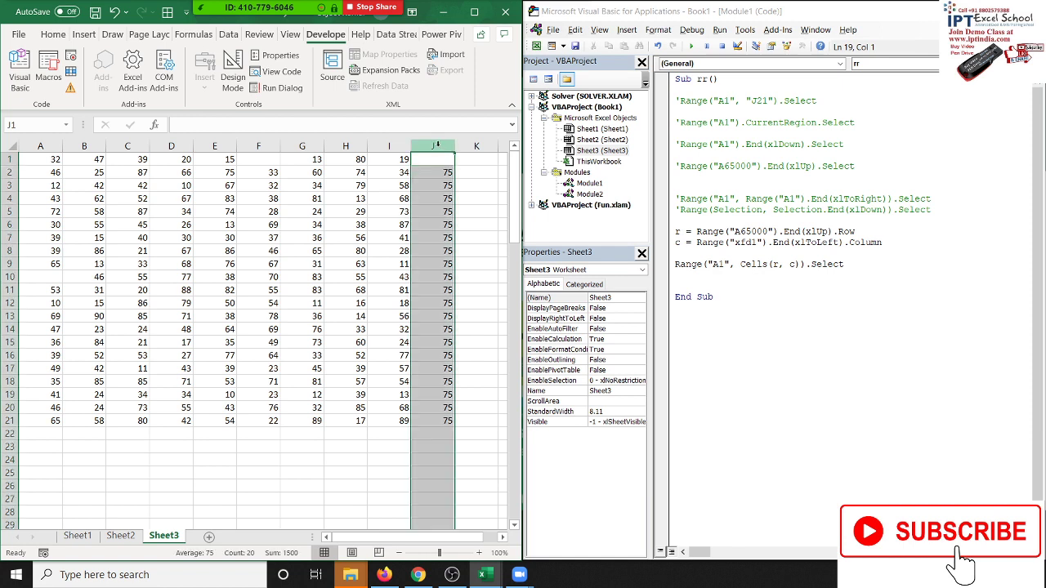
left_click(8, 420)
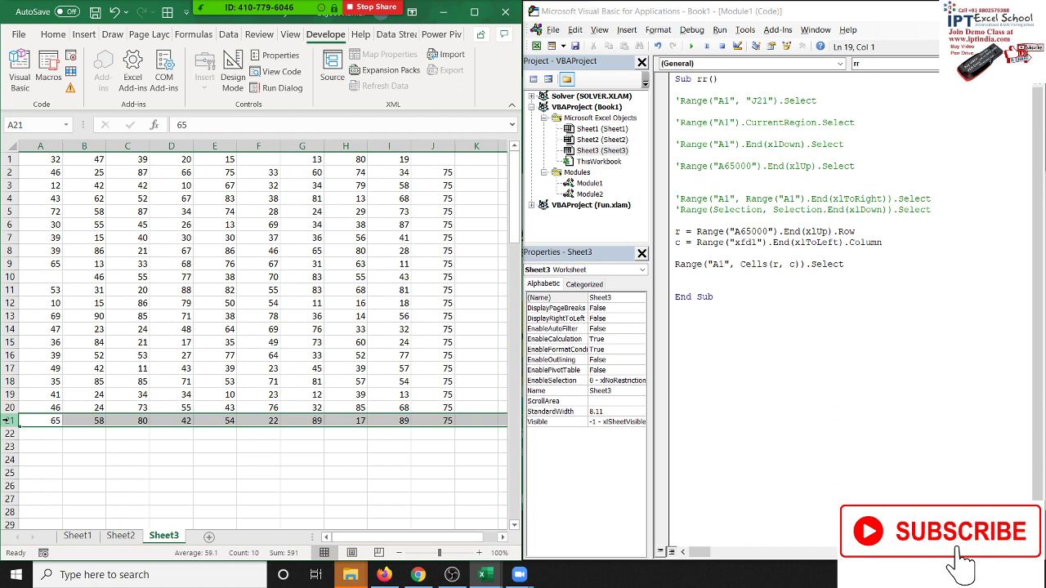
Step: Open Module2's Macro1, highlight SpecialCells(xlLastCell), and make J21 the active cell
double_click(589, 195)
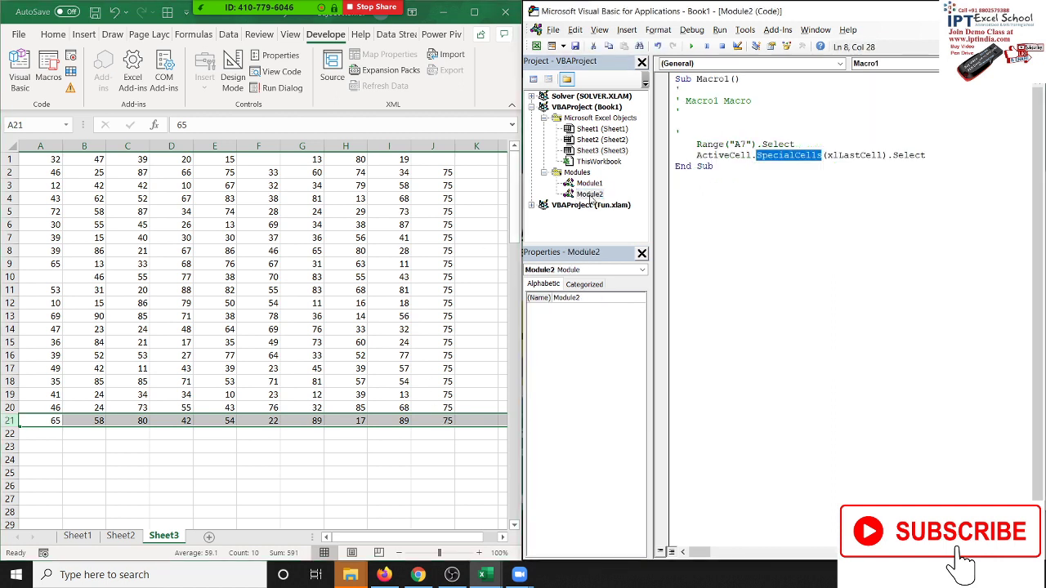
double_click(807, 162)
left_click_drag(827, 155, 882, 155)
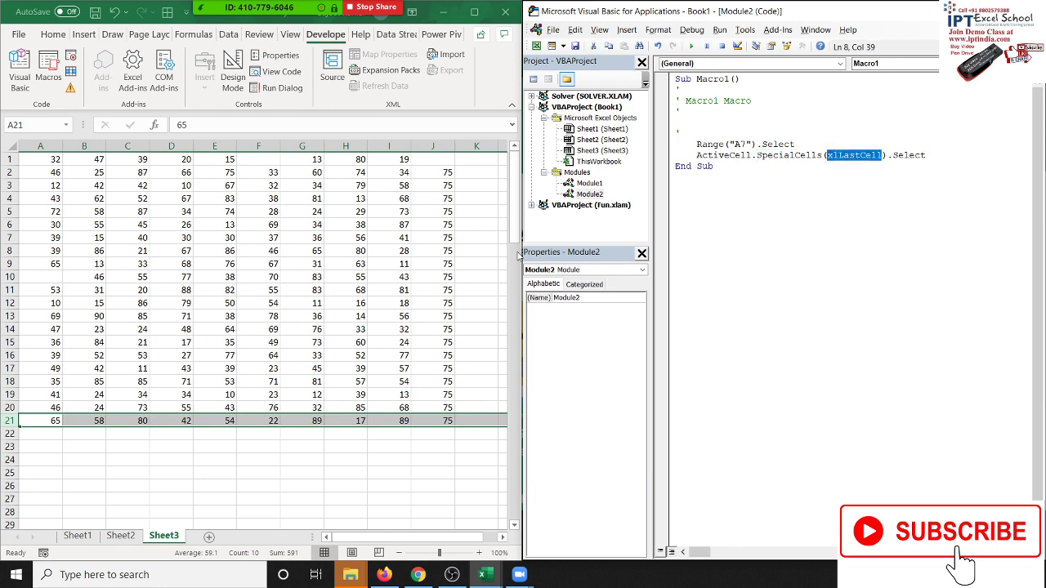
left_click(450, 315)
left_click(449, 422)
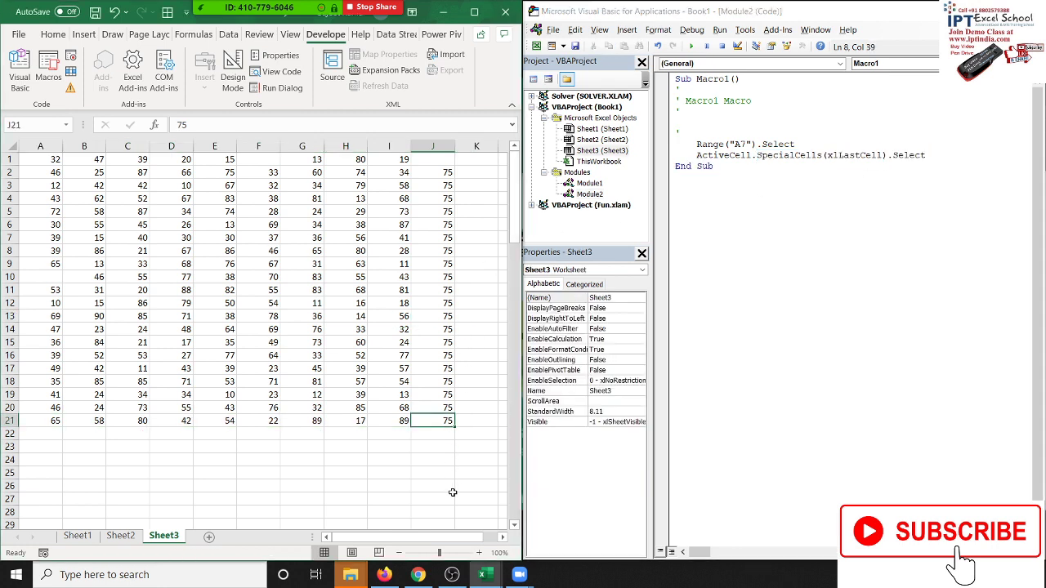
Step: Run Macro1, which jumps to last used cell L111 beyond the table, then return to Module1
scroll(455, 492, "right", 1)
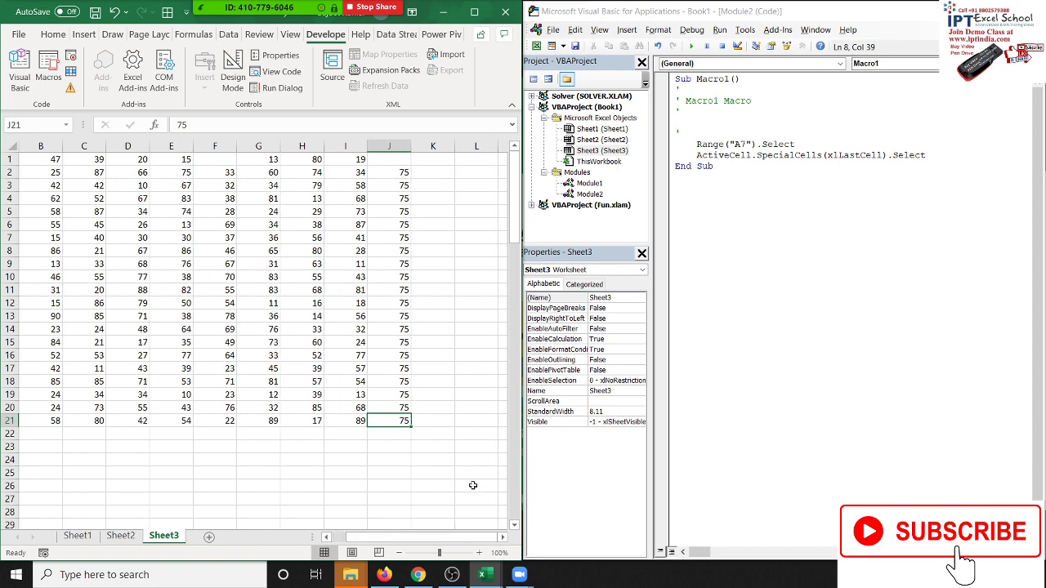
scroll(465, 493, "down", 3)
scroll(464, 496, "up", 2)
scroll(461, 499, "up", 1)
left_click(782, 112)
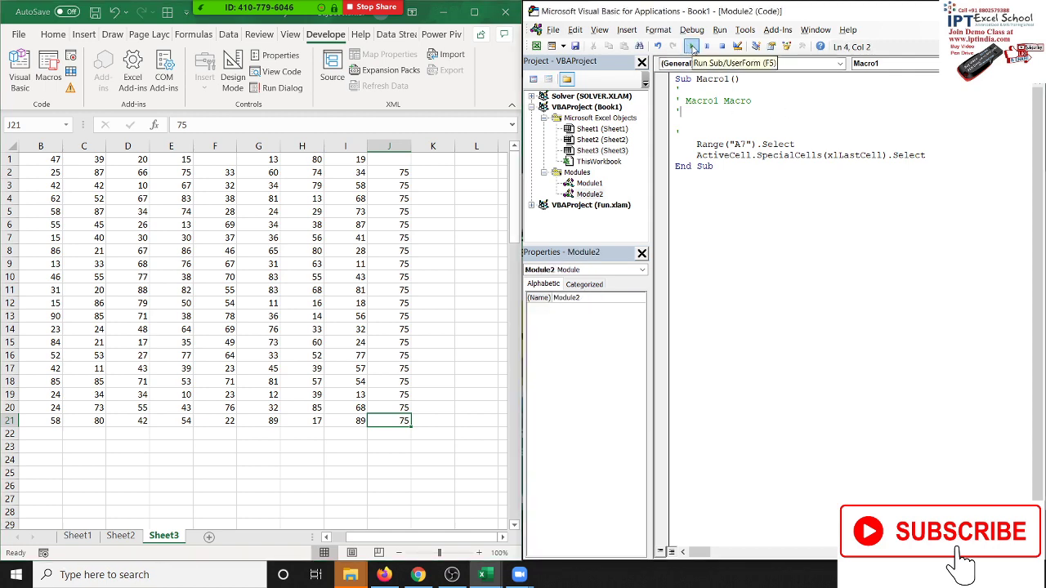
left_click(691, 46)
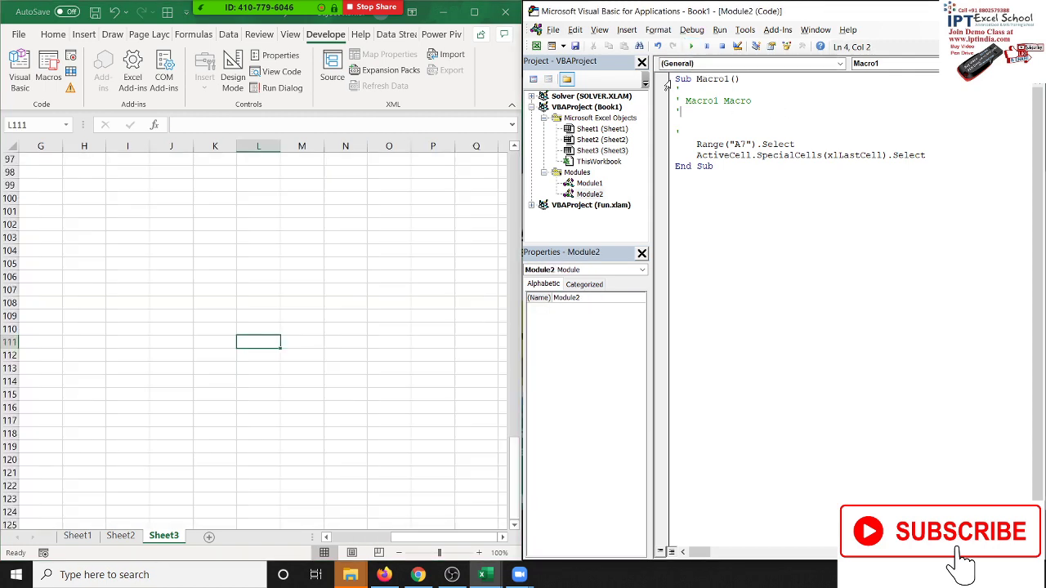
left_click(258, 337)
left_click_drag(258, 337, 121, 3)
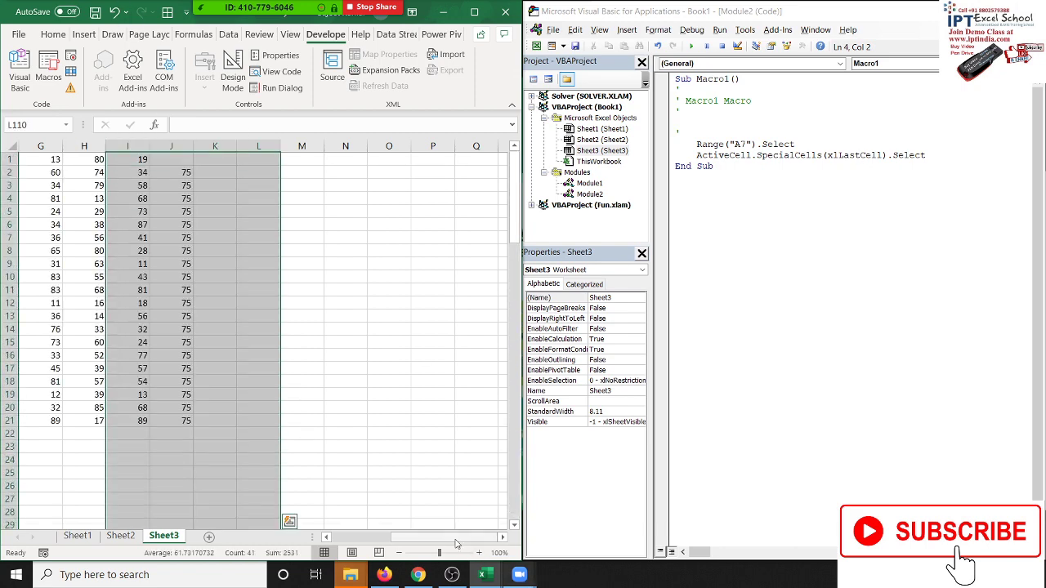
left_click_drag(456, 537, 311, 527)
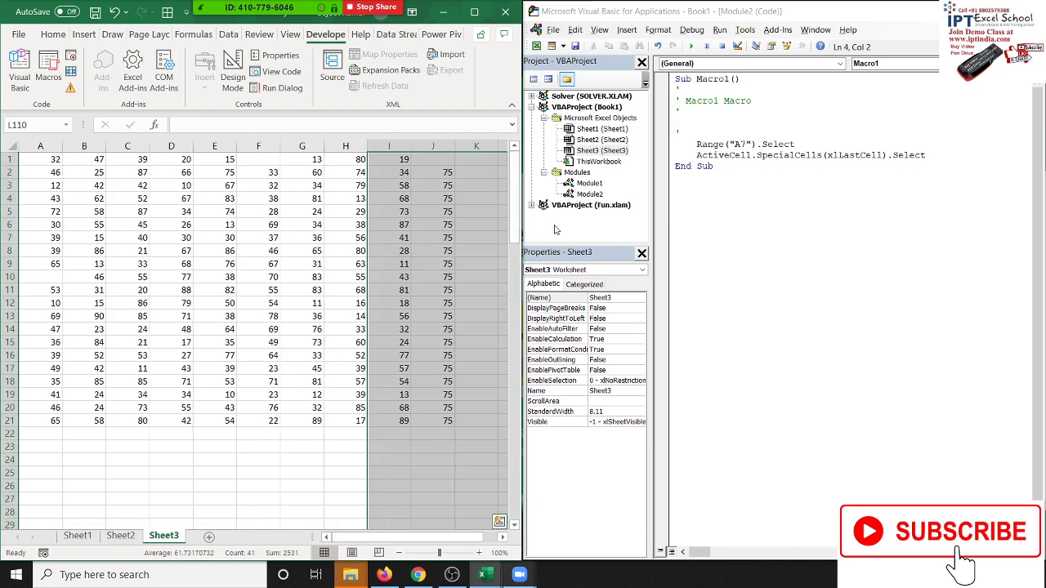
left_click(588, 187)
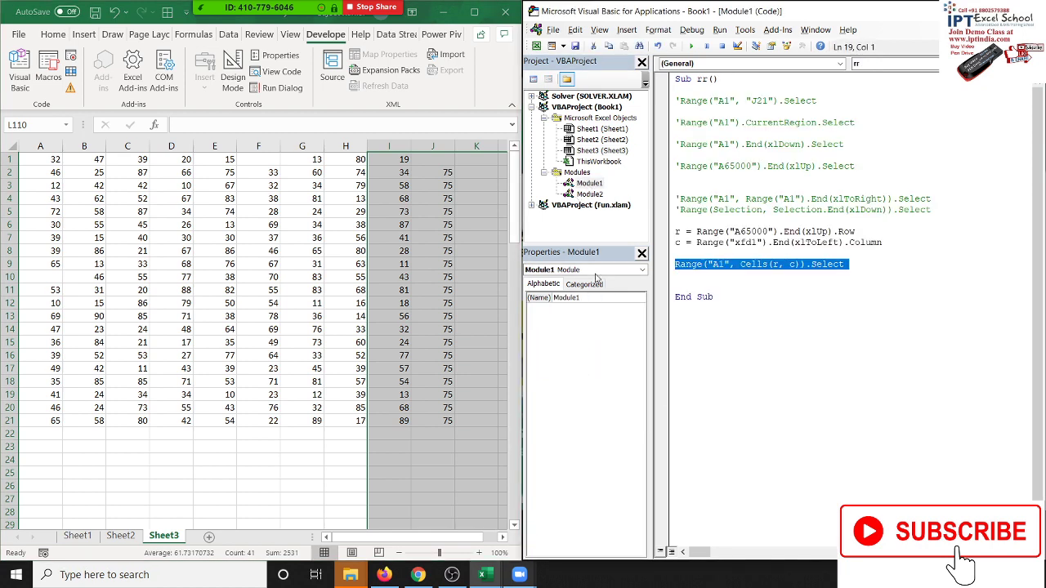
Step: Add a new worksheet, then return to Sheet3 and select cell A21
left_click(210, 537)
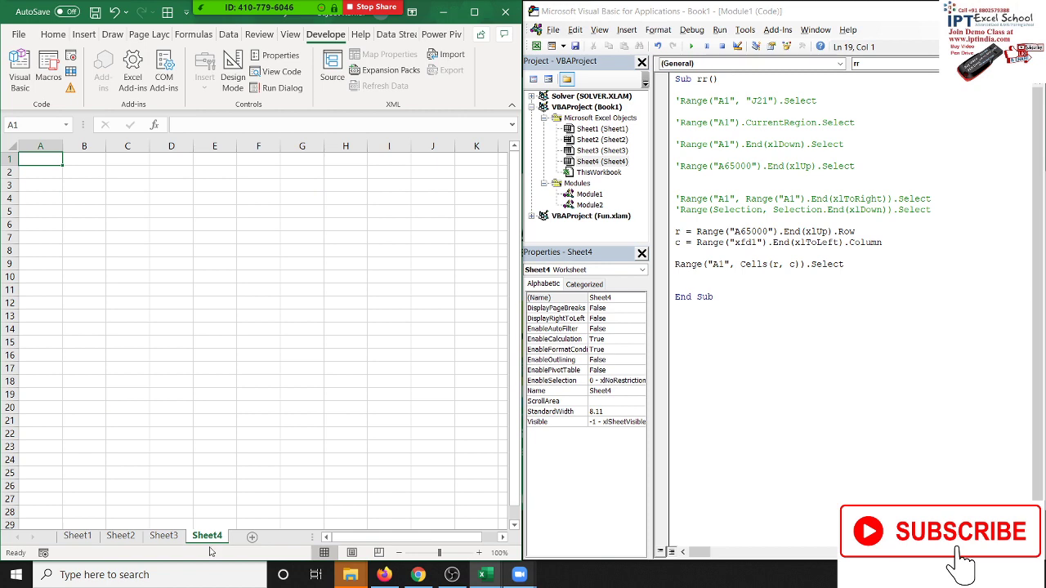
left_click(171, 537)
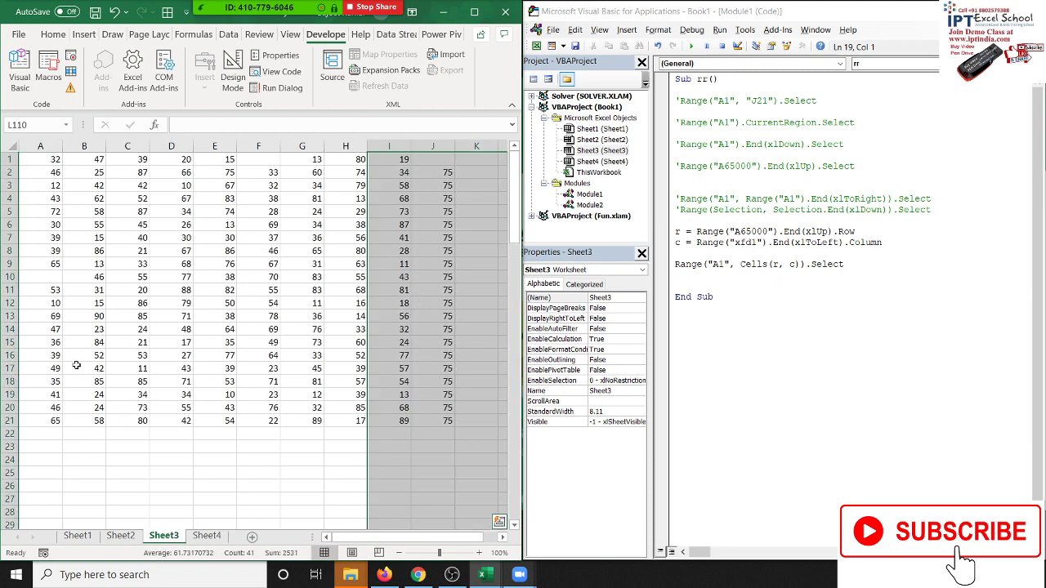
left_click(61, 417)
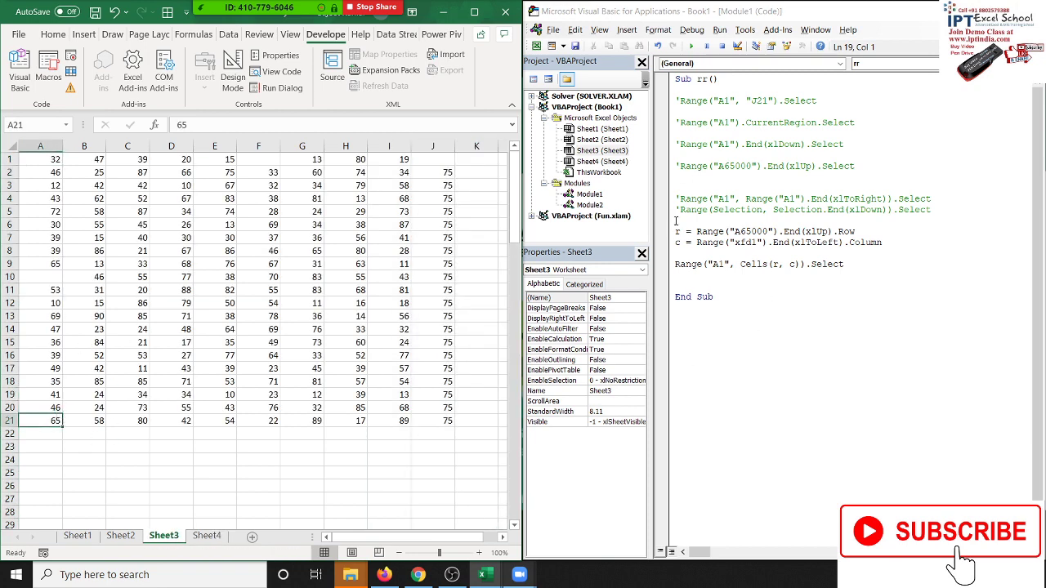
Step: Comment out the r =, c = and Range("A1", Cells(r, c)).Select lines with apostrophes
left_click(676, 242)
type("'")
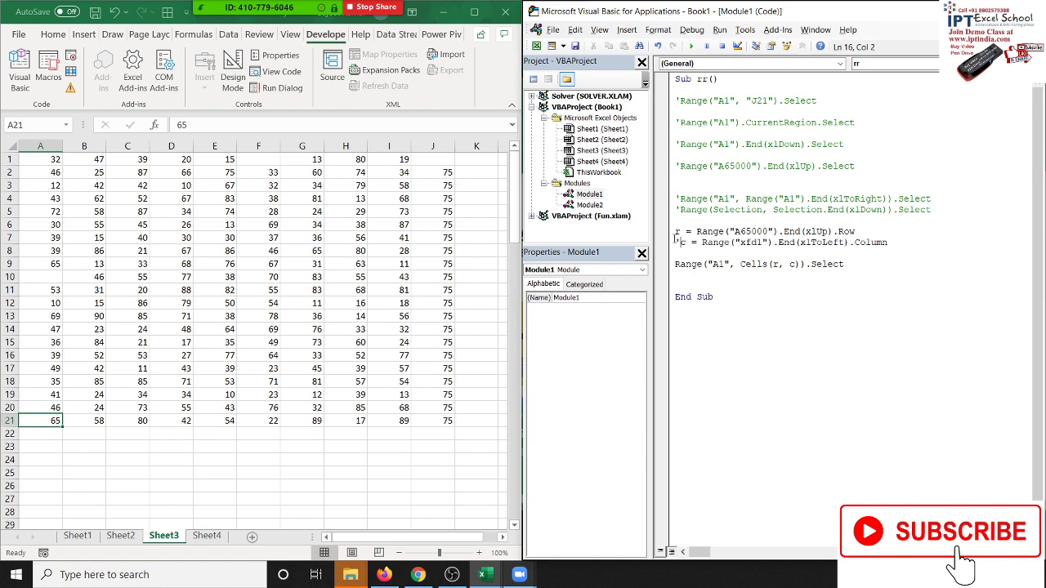
left_click(676, 232)
type("'")
left_click(672, 264)
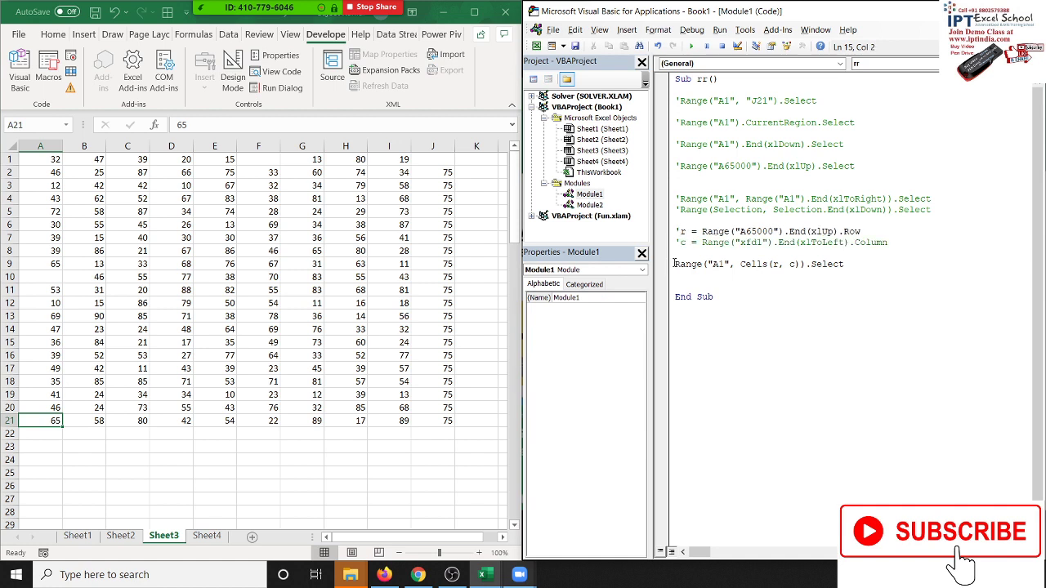
type("'")
left_click(670, 276)
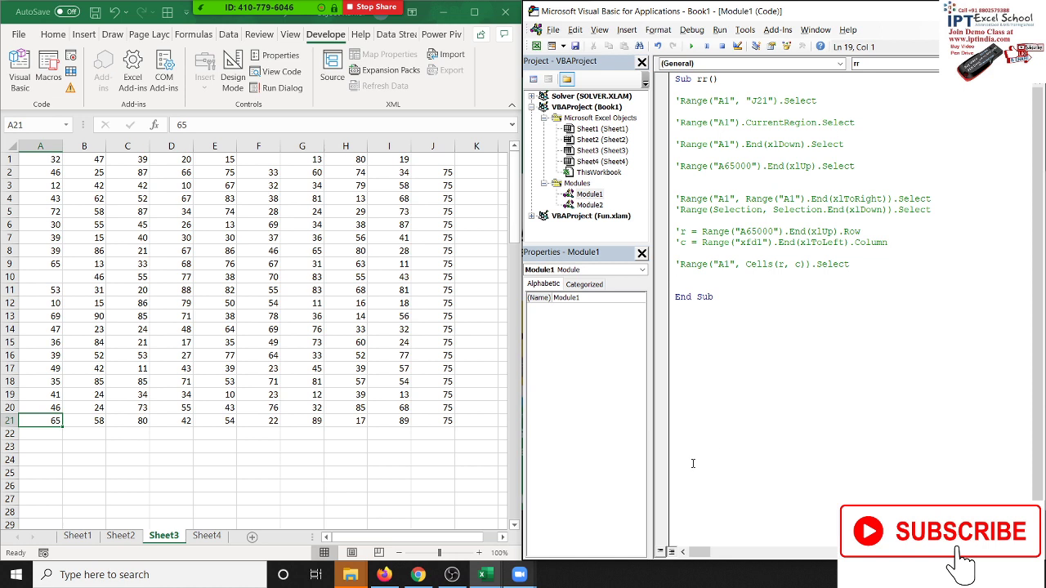
Step: Move Range("A65000").End(xlUp).Select onto its own line and delete the leftover apostrophe
left_click(678, 145)
left_click(680, 166)
key("Return")
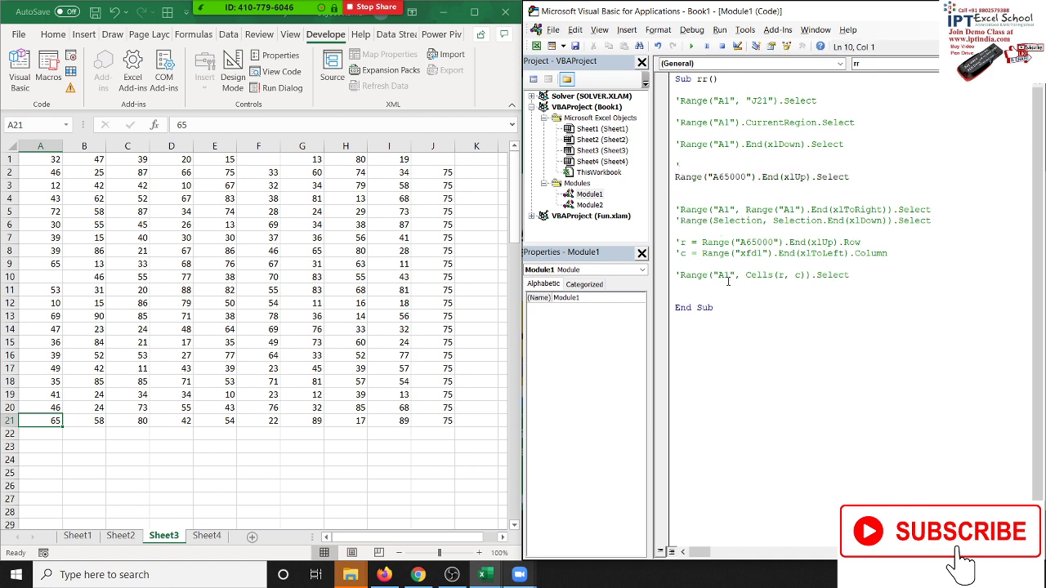
left_click(691, 166)
key("BackSpace")
left_click(707, 194)
Step: Go to A65000 via the Name Box, Ctrl+Up to A21 (value 65), then step down to A22
left_click(33, 125)
type("a65000")
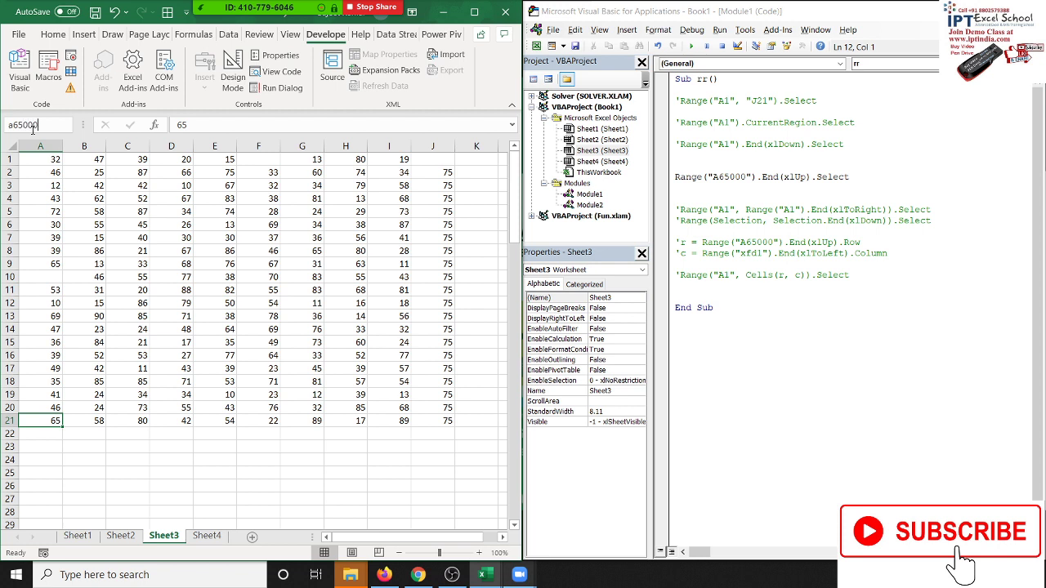
key("Return")
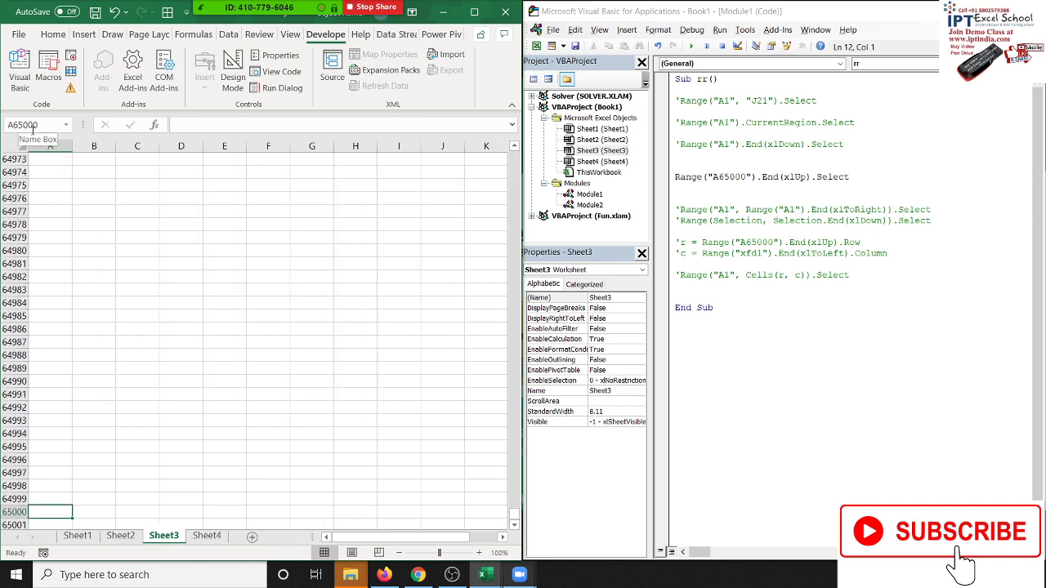
key("ctrl+Up")
scroll(73, 270, "up", 7)
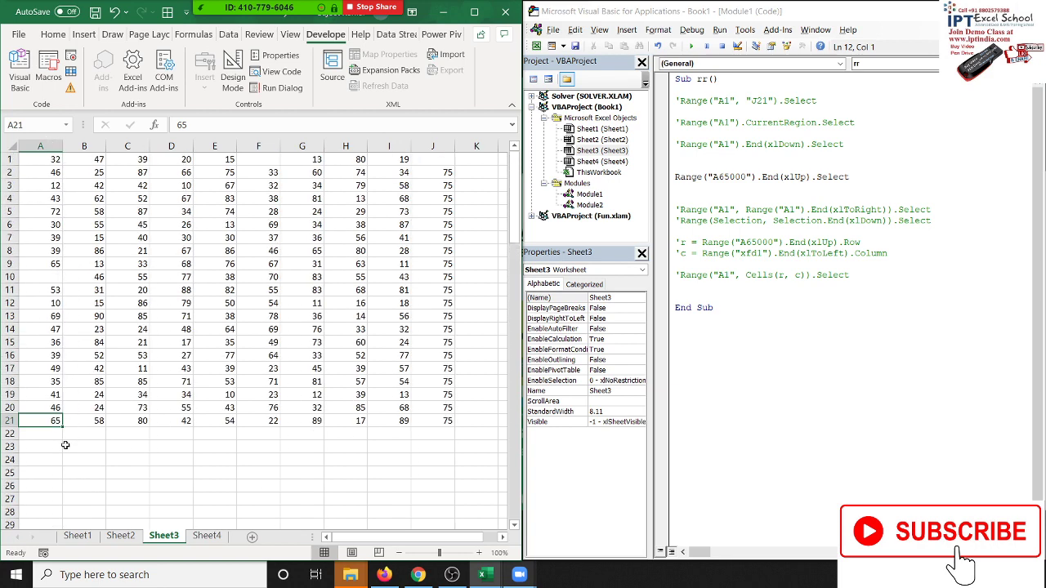
key("Down")
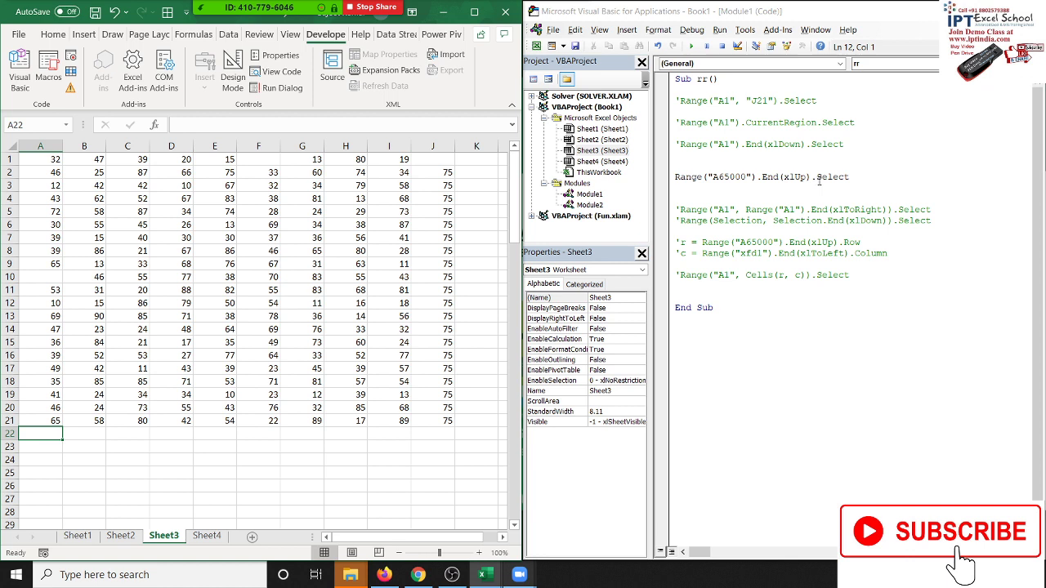
Step: Paste Range("A65000").End(xlUp) above End Sub and extend it to .Offset(1, 0).Select
left_click_drag(816, 177, 657, 176)
key("ctrl+c")
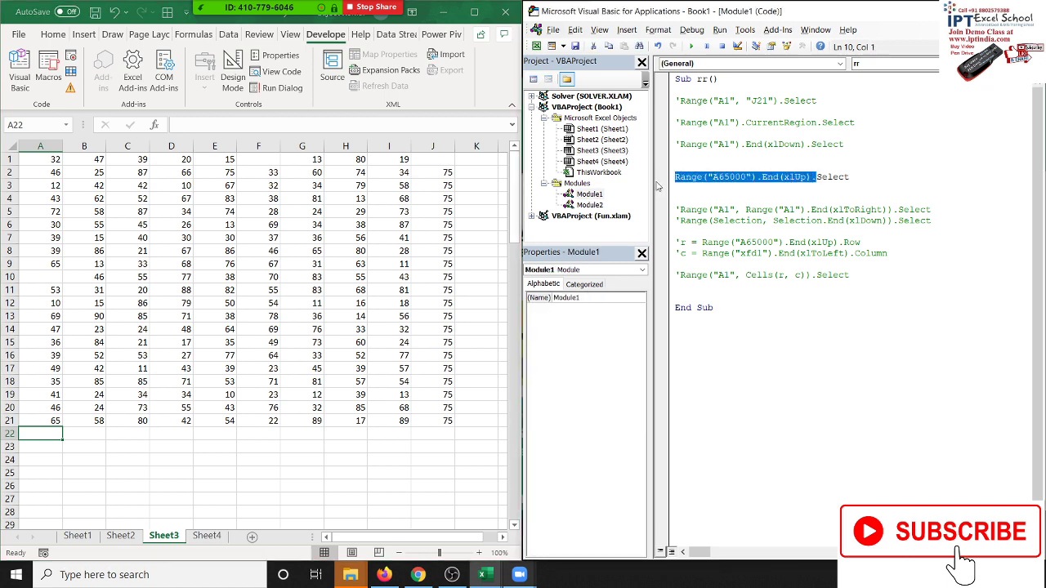
left_click(719, 287)
key("ctrl+v")
type(".")
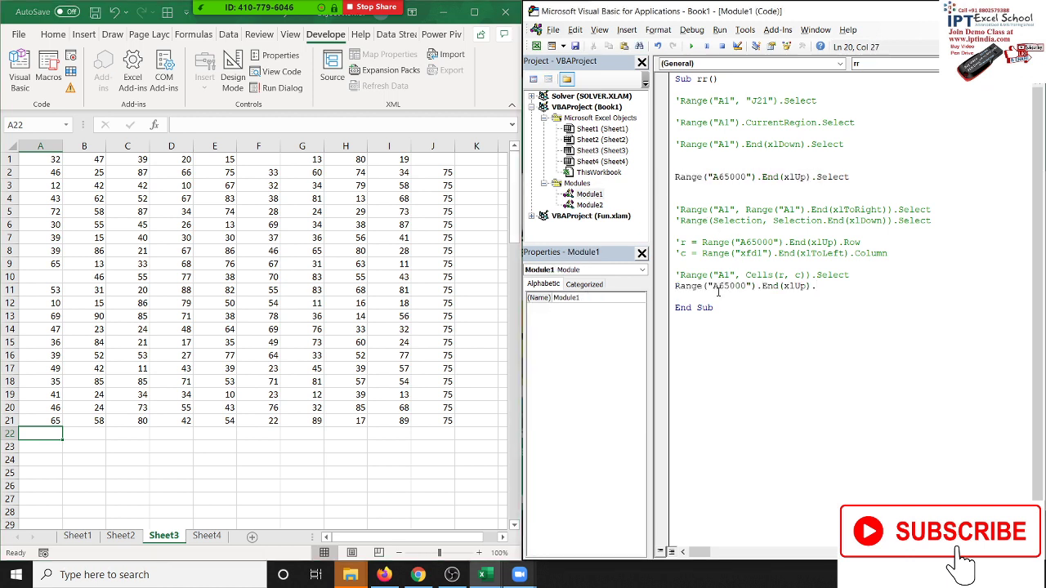
type(".")
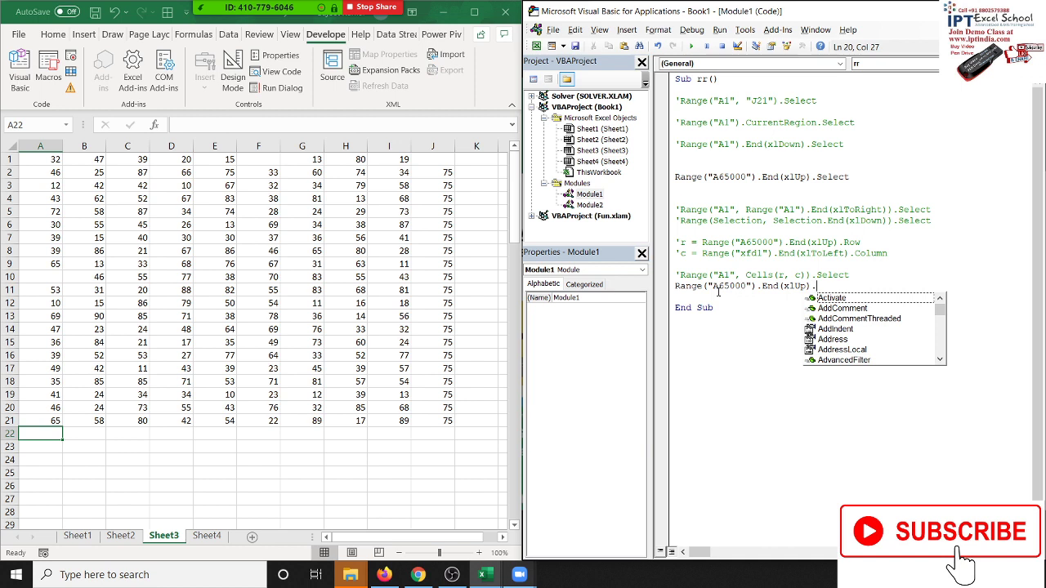
type("c")
key("Tab")
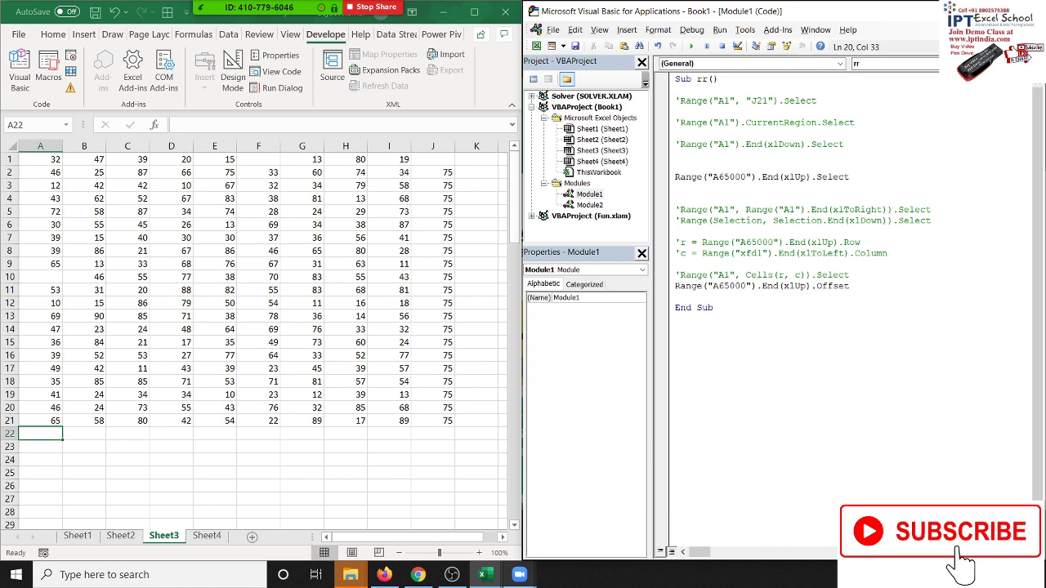
type("(")
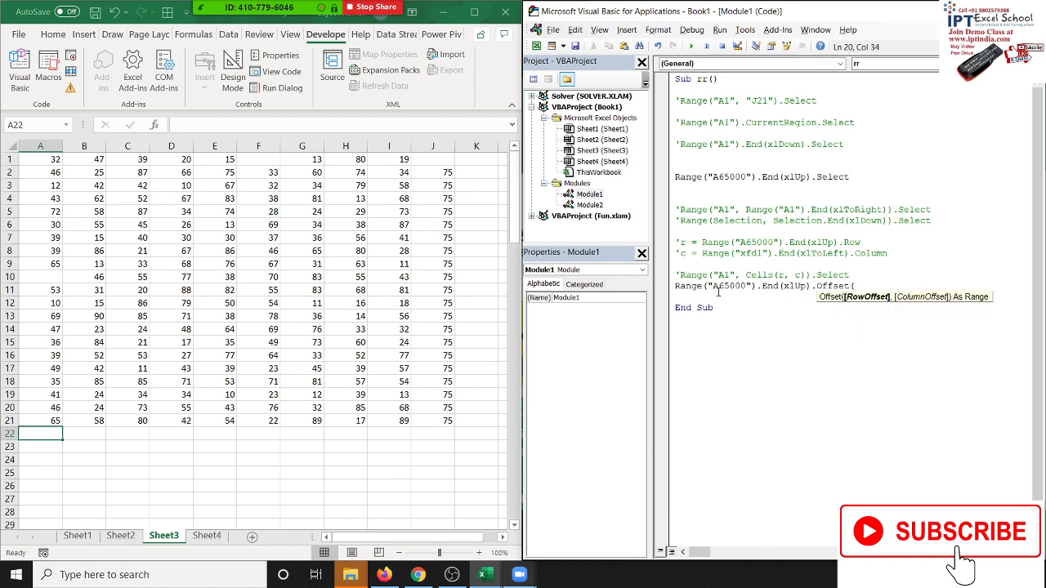
type("1")
type(",0_")
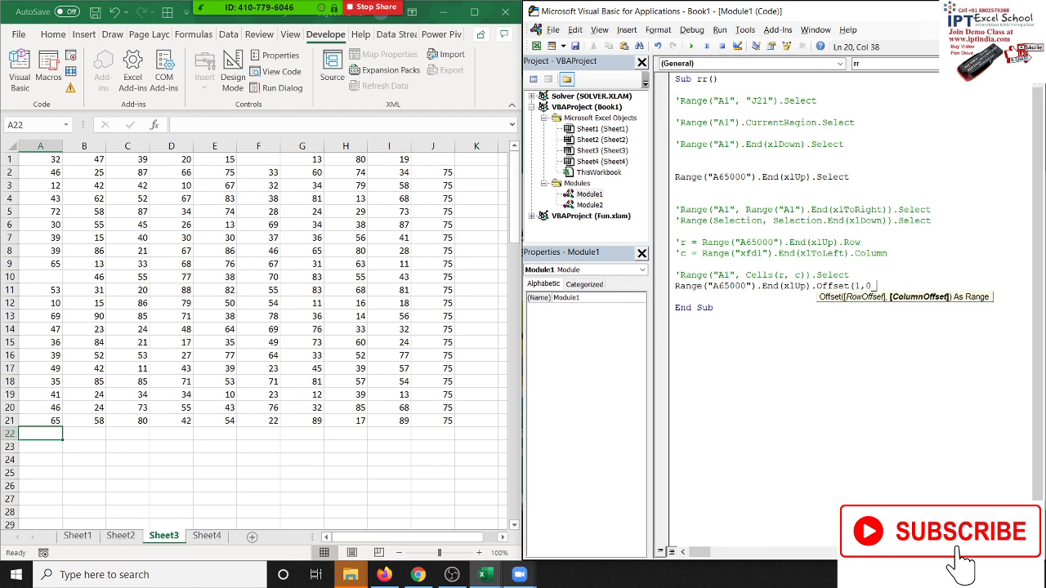
key("BackSpace")
type(")")
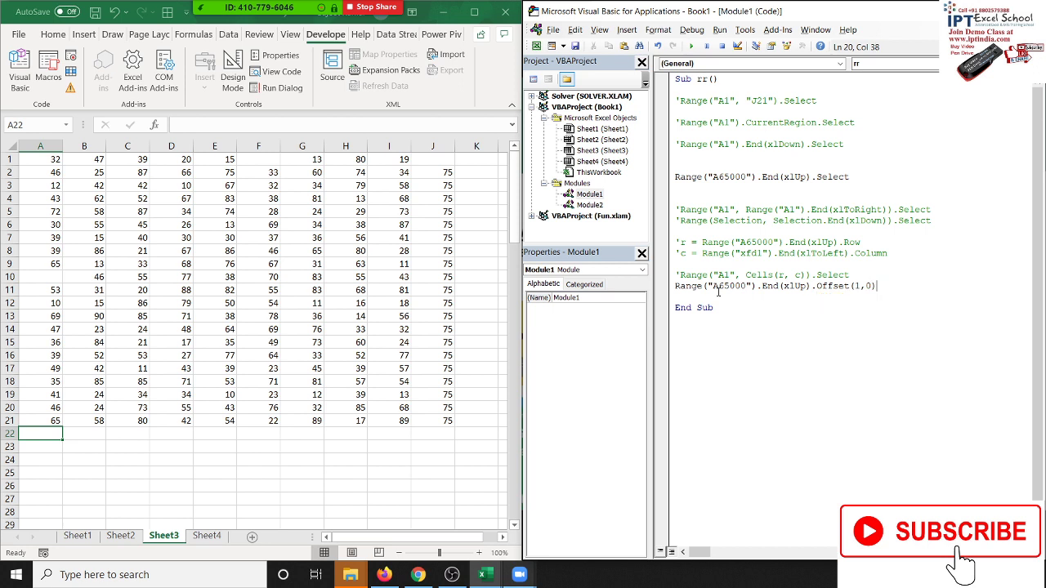
type(".Select")
left_click(771, 336)
left_click(44, 418)
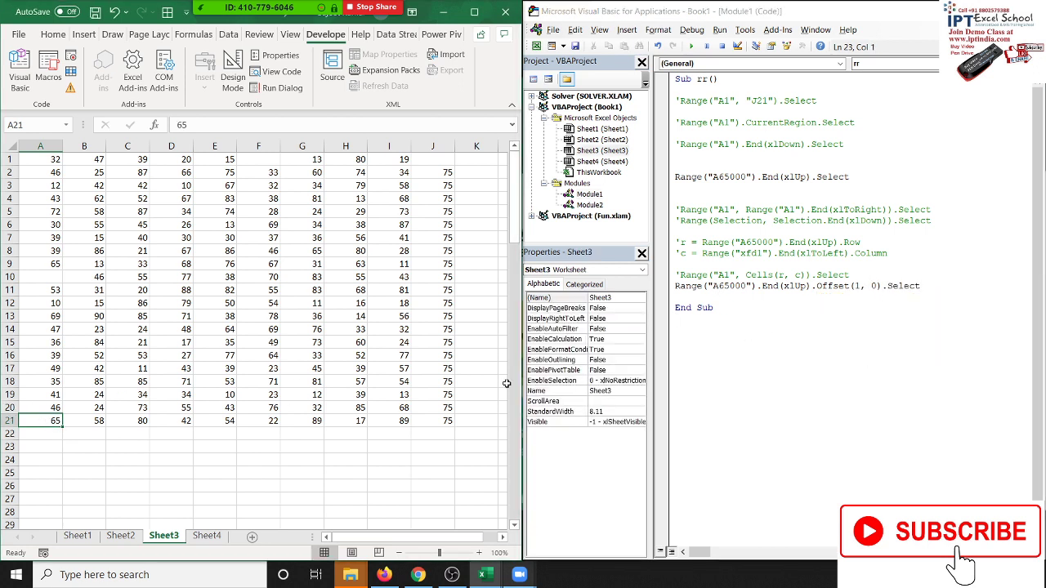
left_click_drag(809, 286, 675, 286)
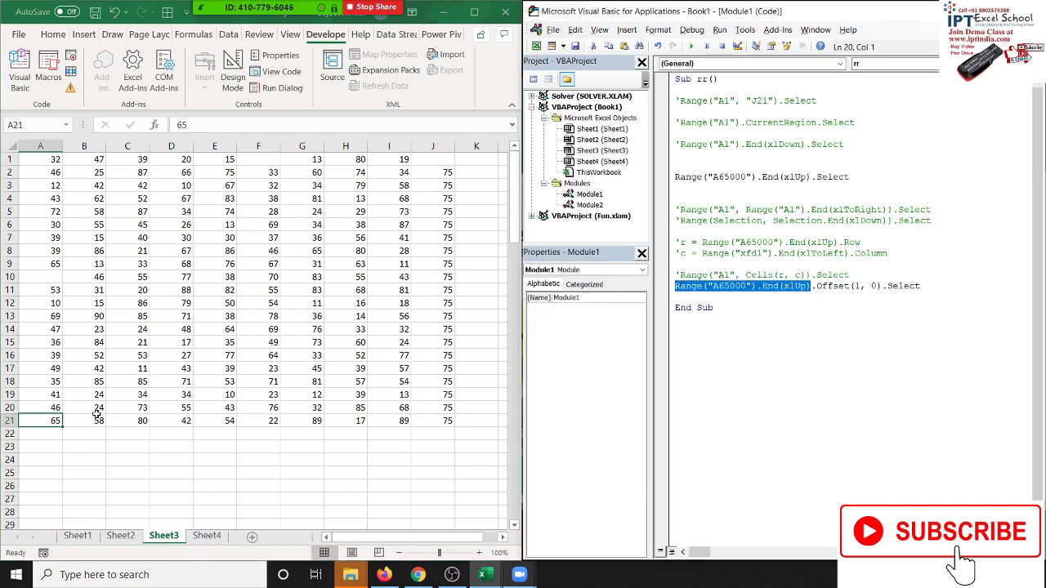
Step: Change the Offset column argument from 0 to 1, checking the move from A22 to B22 on Sheet3
left_click(860, 286)
double_click(858, 286)
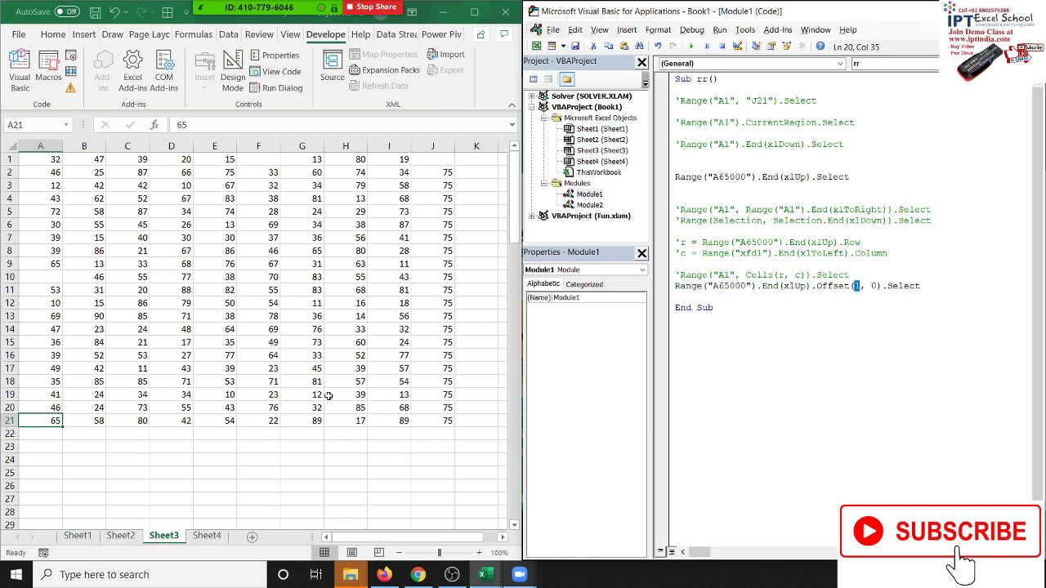
left_click(55, 434)
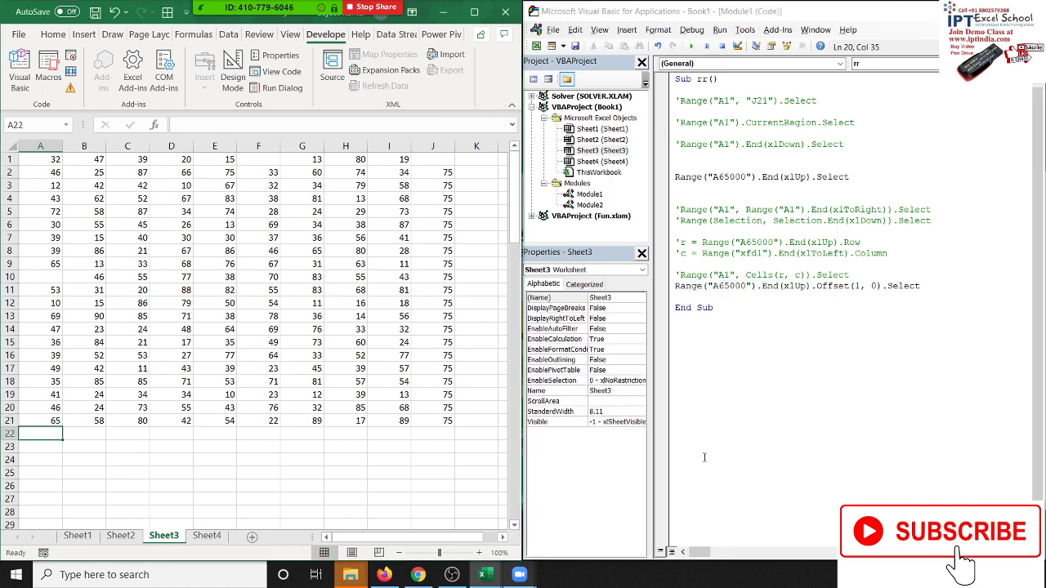
double_click(875, 286)
type("1")
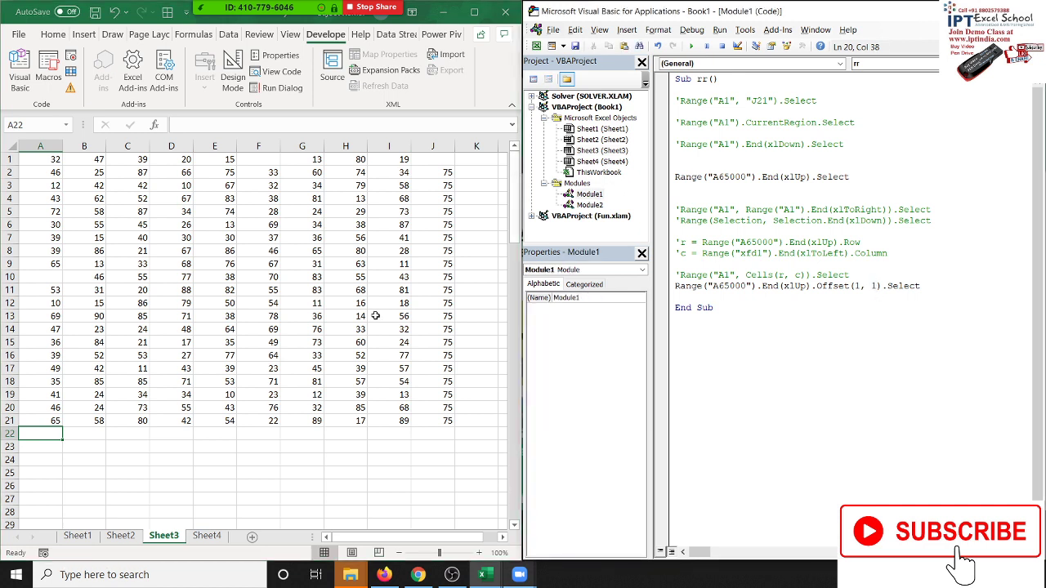
left_click(39, 411)
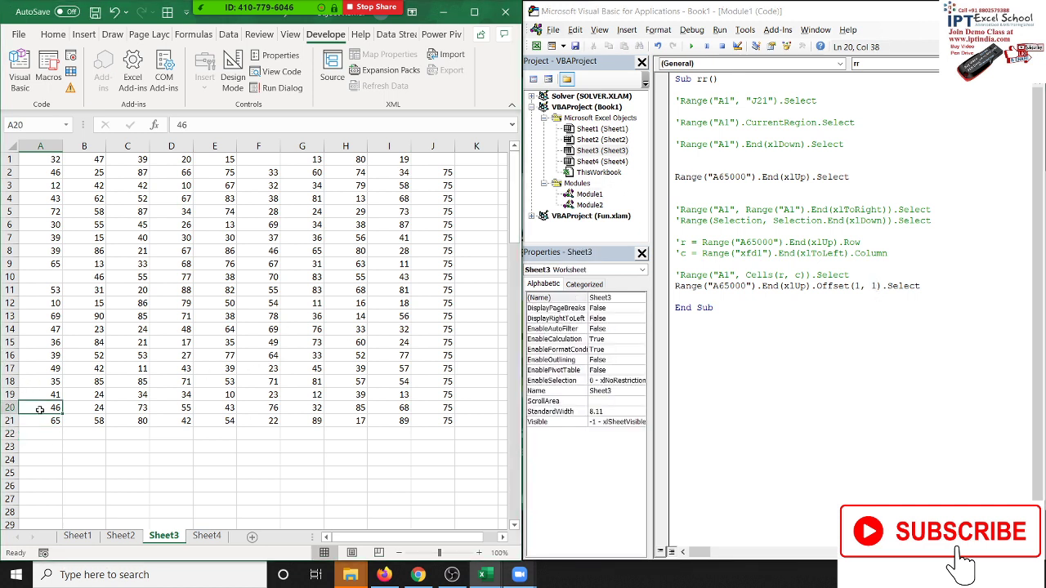
key("Down")
key("Down")
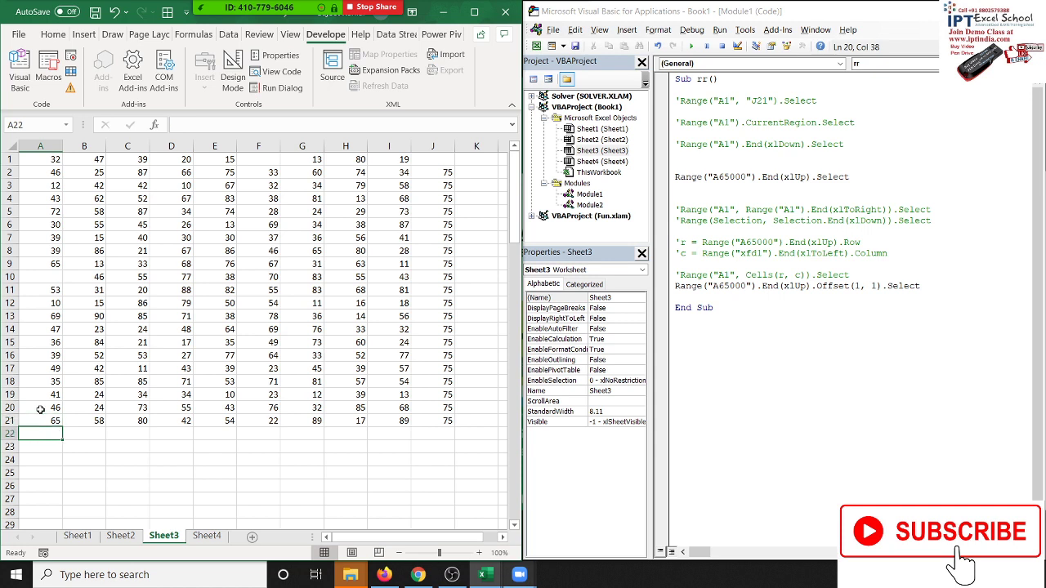
key("Right")
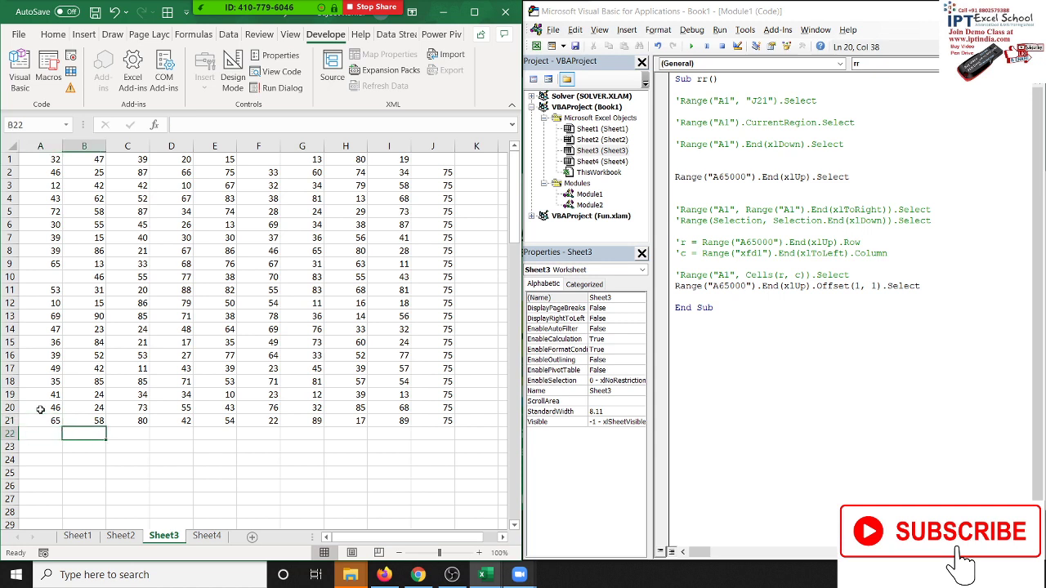
Step: Make the column offset -1 so the line reads Offset(1, -1), rechecking A21 to A22
left_click(873, 285)
type("-")
left_click(760, 308)
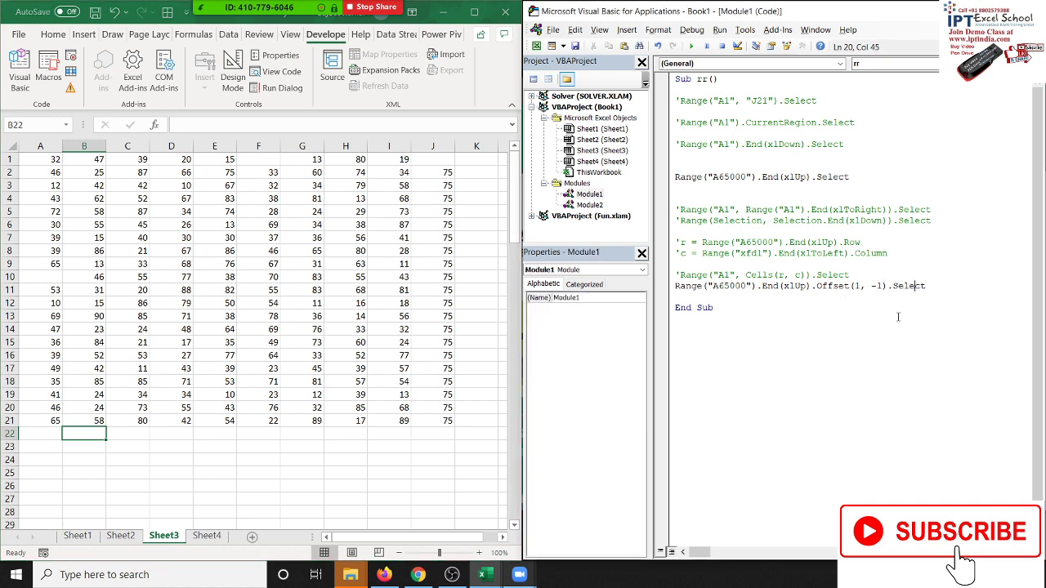
left_click(55, 420)
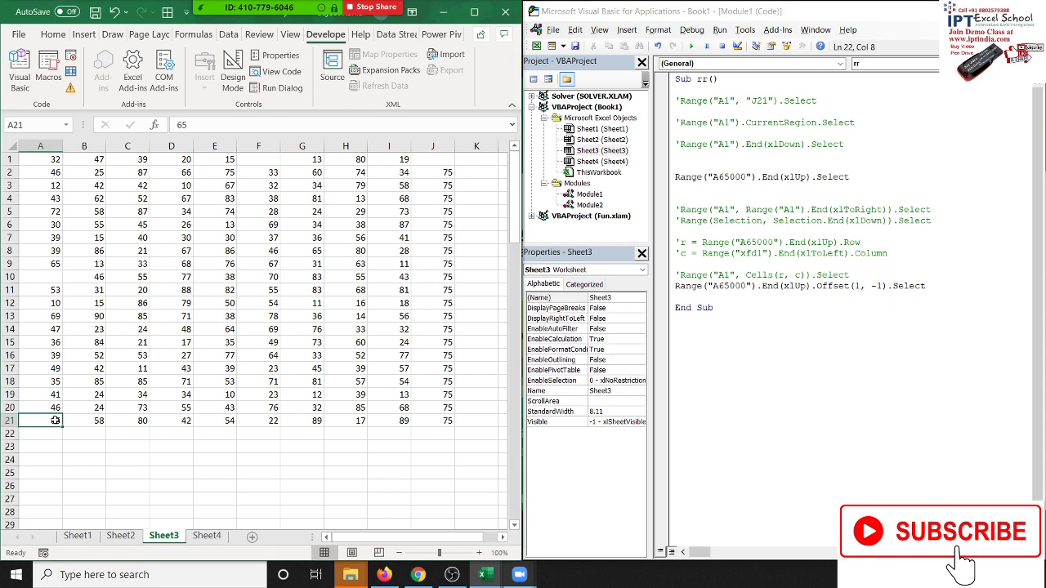
key("Down")
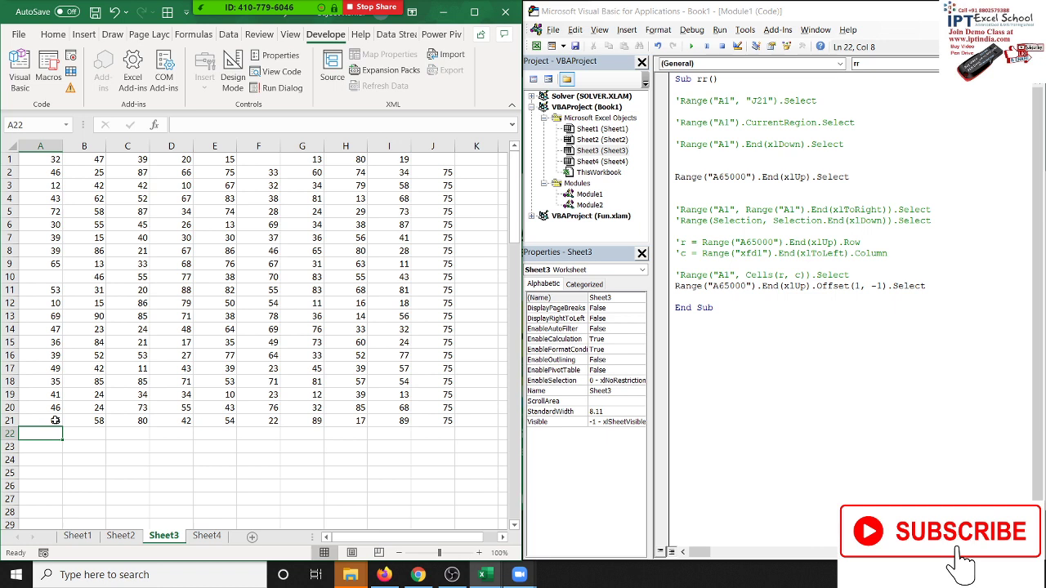
Step: Change the start cell to B65000 and drop the minus for Offset(1, 1), testing column B with Ctrl+Up
left_click(717, 288)
key("Delete")
type("B")
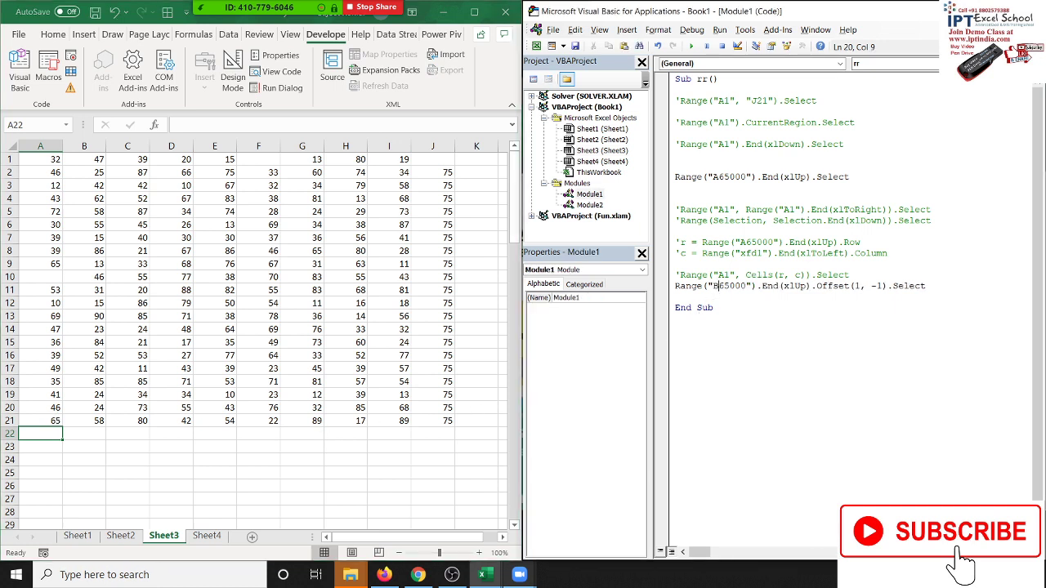
left_click(95, 502)
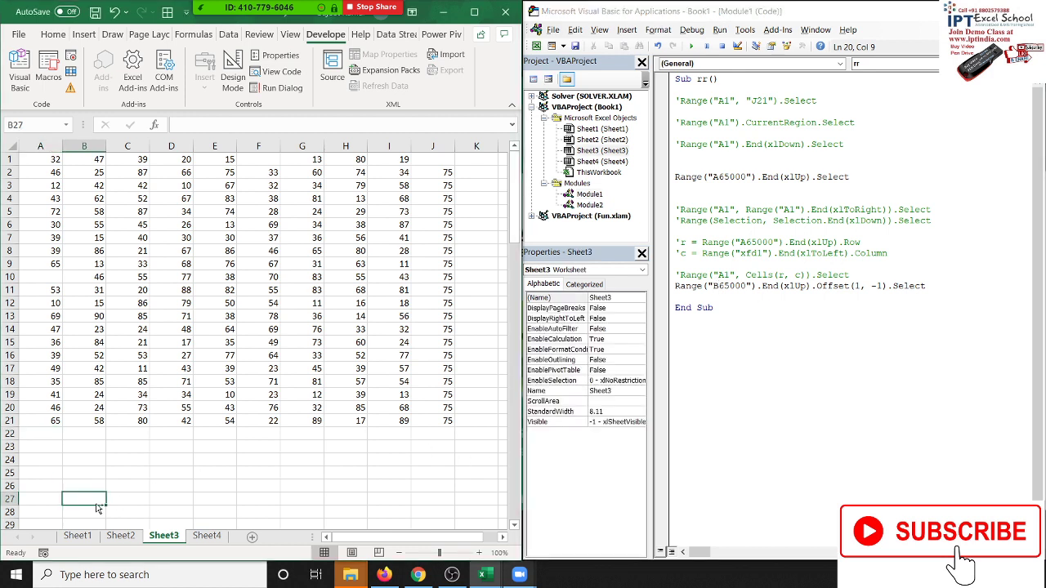
key("ctrl+Up")
key("Down")
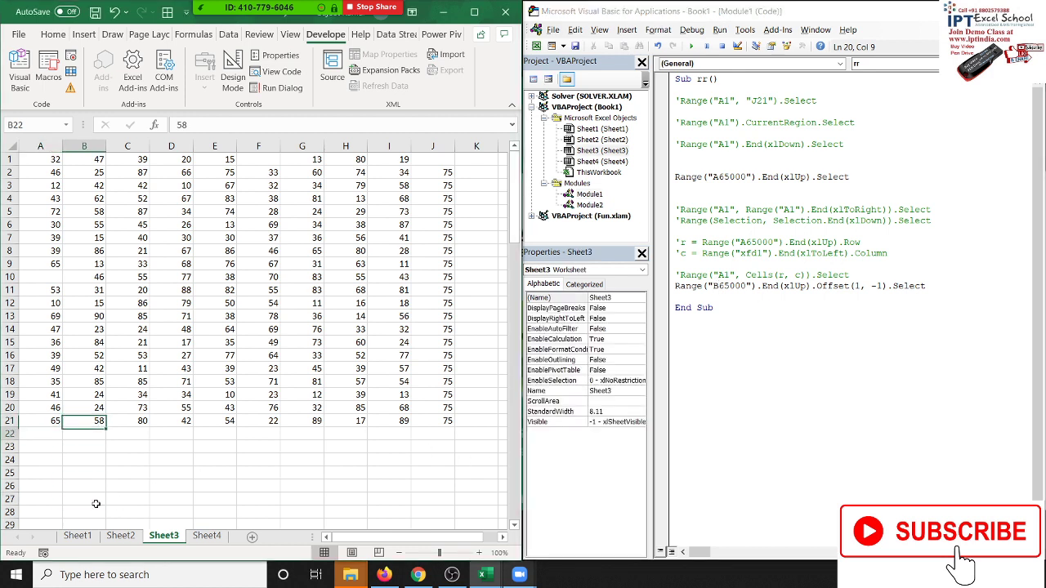
key("Left")
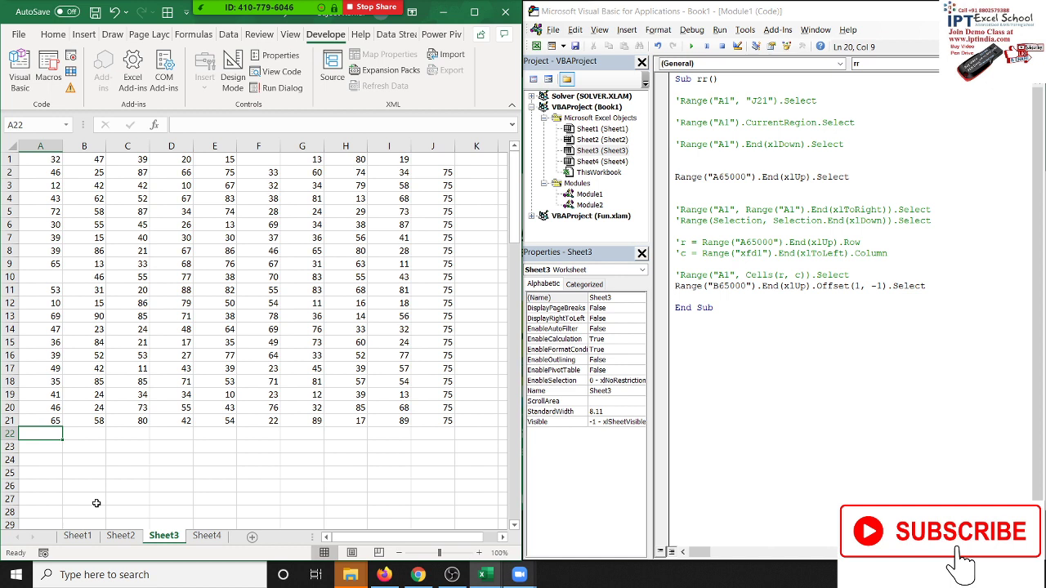
left_click(878, 287)
key("BackSpace")
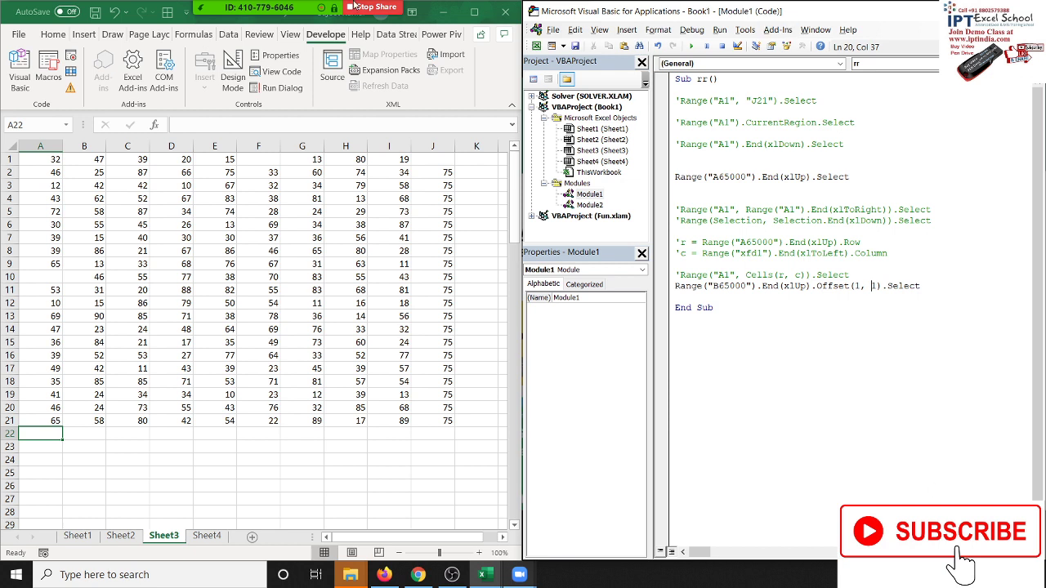
left_click(251, 21)
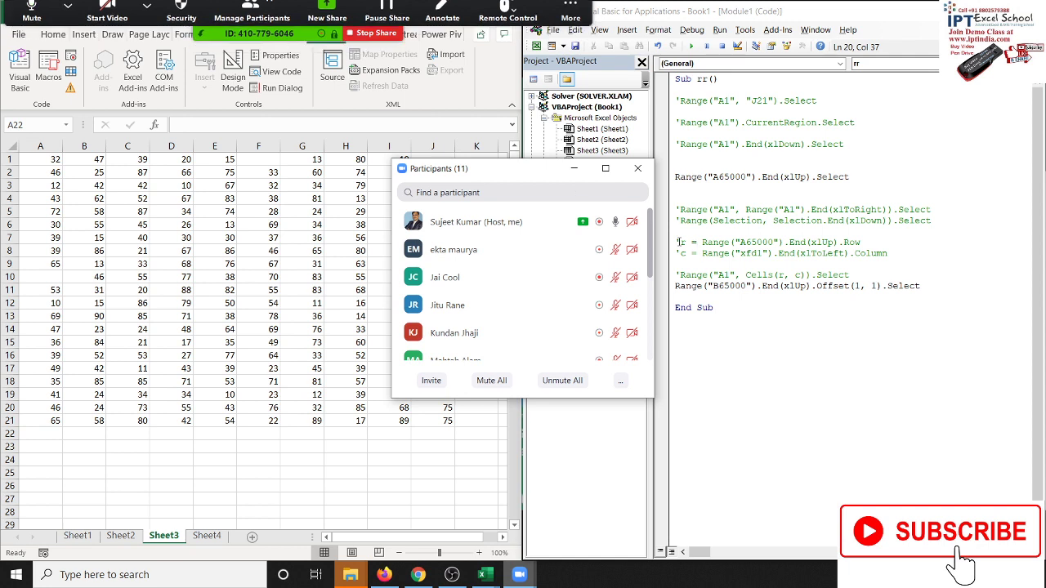
mouse_move(650, 253)
left_mouse_down()
mouse_move(645, 325)
mouse_move(651, 241)
left_mouse_up()
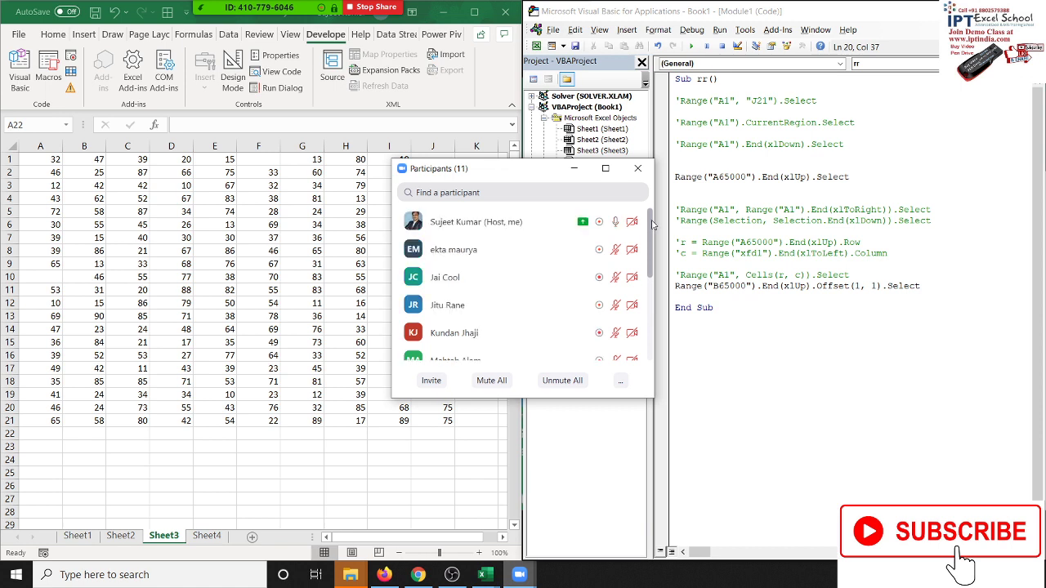
left_click(637, 168)
left_click(675, 296)
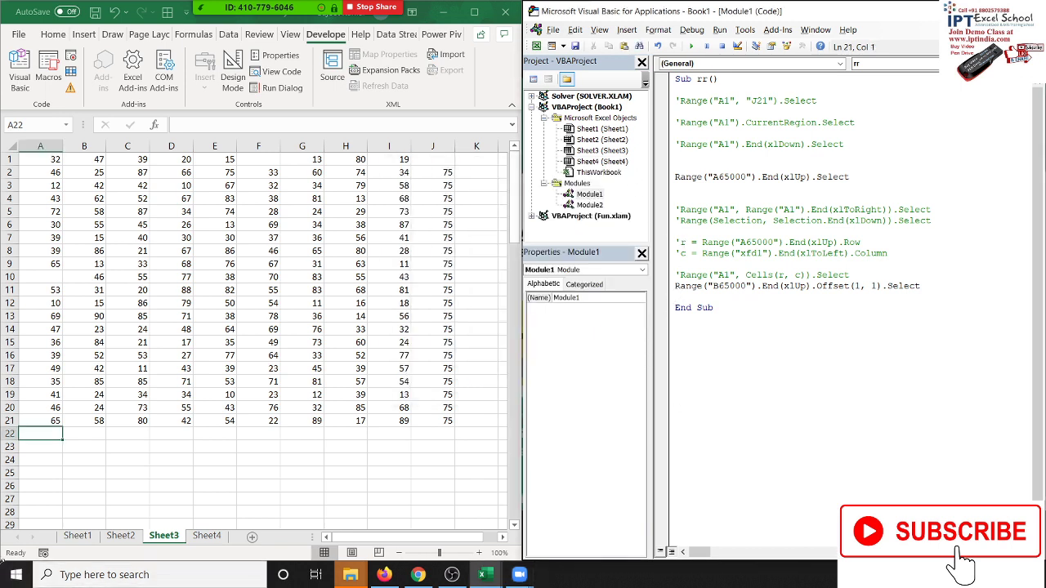
Step: On Sheet4, enter =RANDBETWEEN(10,90) in cell A5
left_click(207, 536)
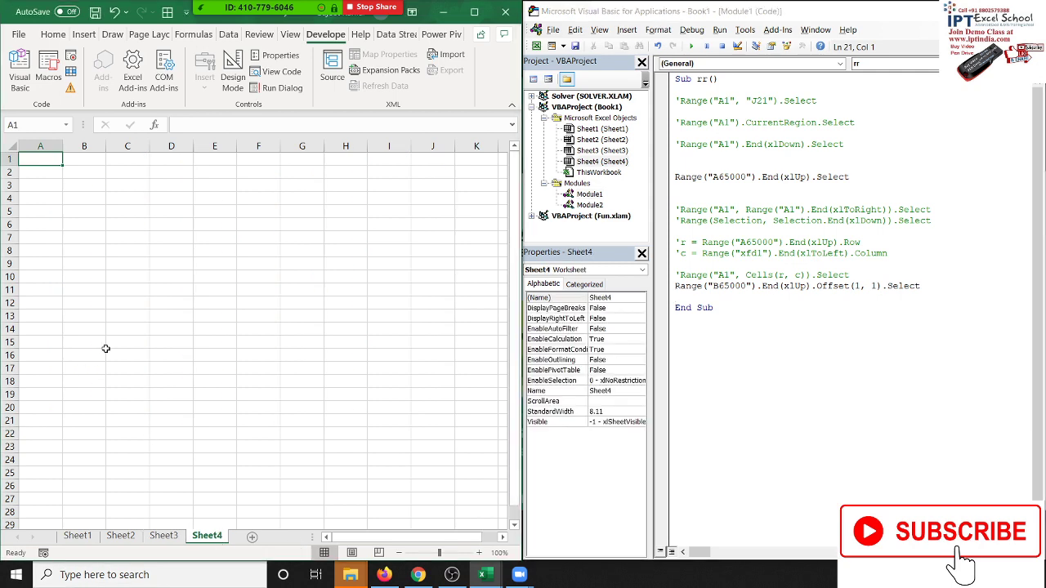
left_click(55, 214)
type("=ra")
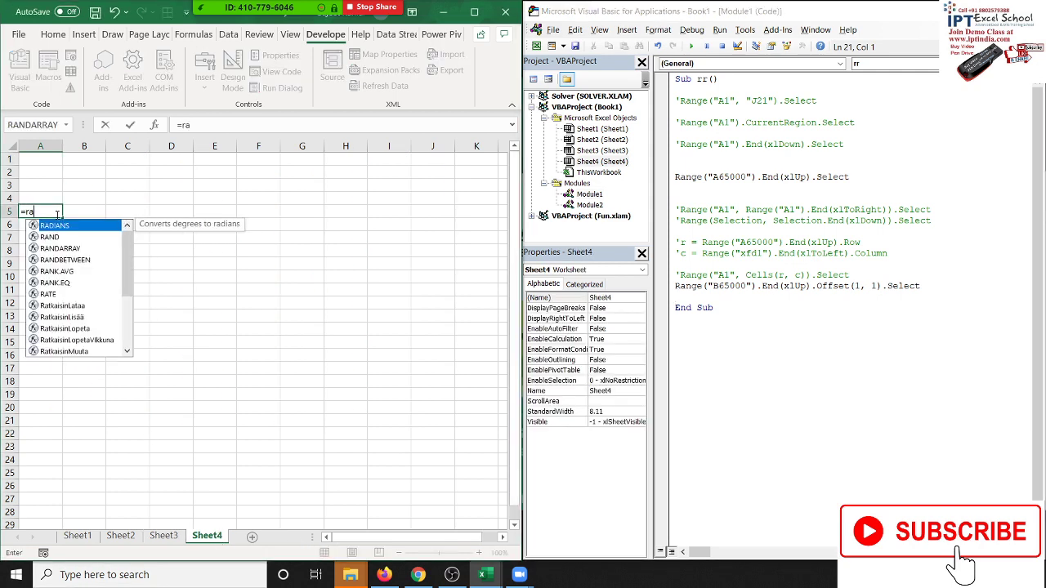
type("nd")
key("Down")
key("Down")
key("Tab")
type("10")
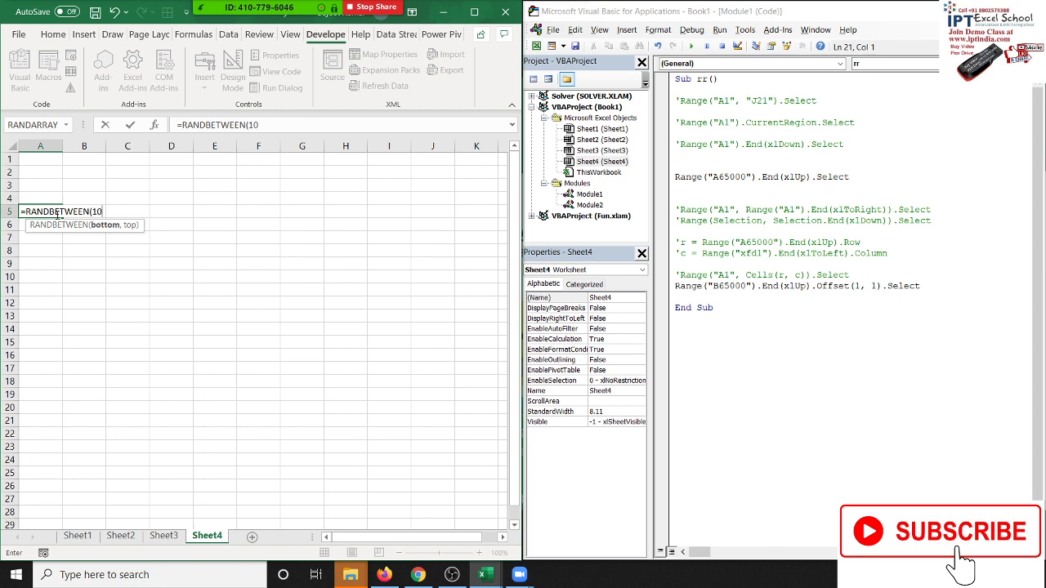
type(",90")
type(")")
key("ctrl+Return")
Step: Fill the RANDBETWEEN formula across and down to cover A5:K17
key("shift+Right")
key("shift+Right")
key("shift+Right")
key("shift+Right")
key("shift+Right")
key("shift+Right")
key("shift+Right")
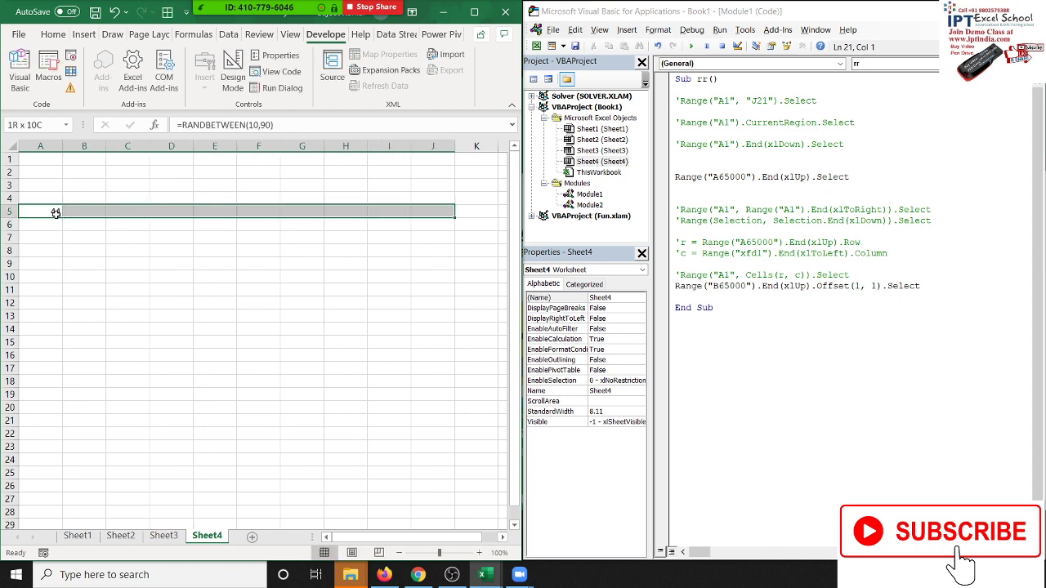
key("shift+Down")
key("shift+Down")
key("shift+Down")
key("shift+Down")
key("shift+Right")
key("shift+Down")
key("shift+Down")
key("shift+Down")
key("shift+Down")
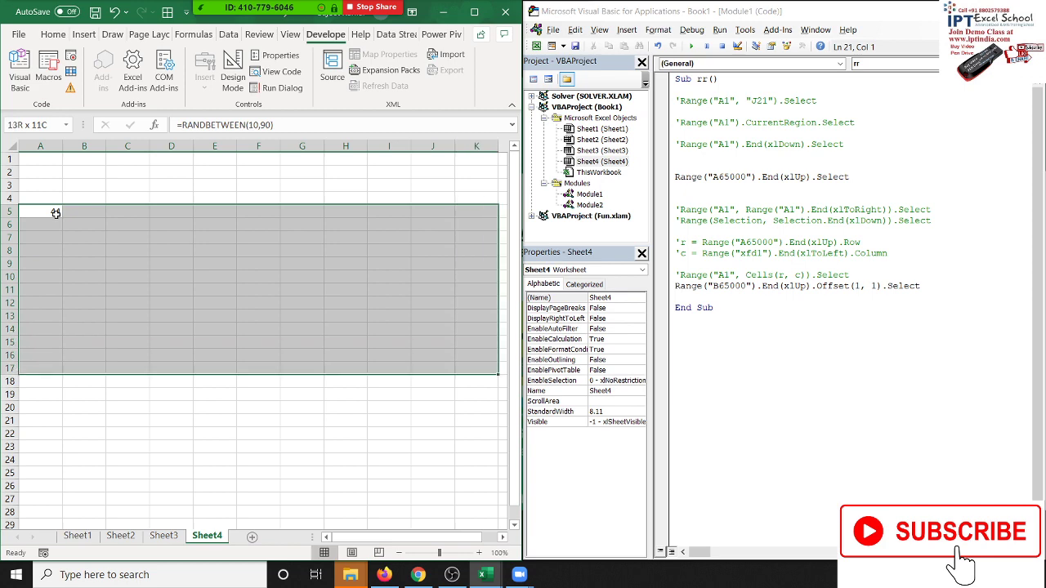
key("ctrl+r")
key("ctrl+d")
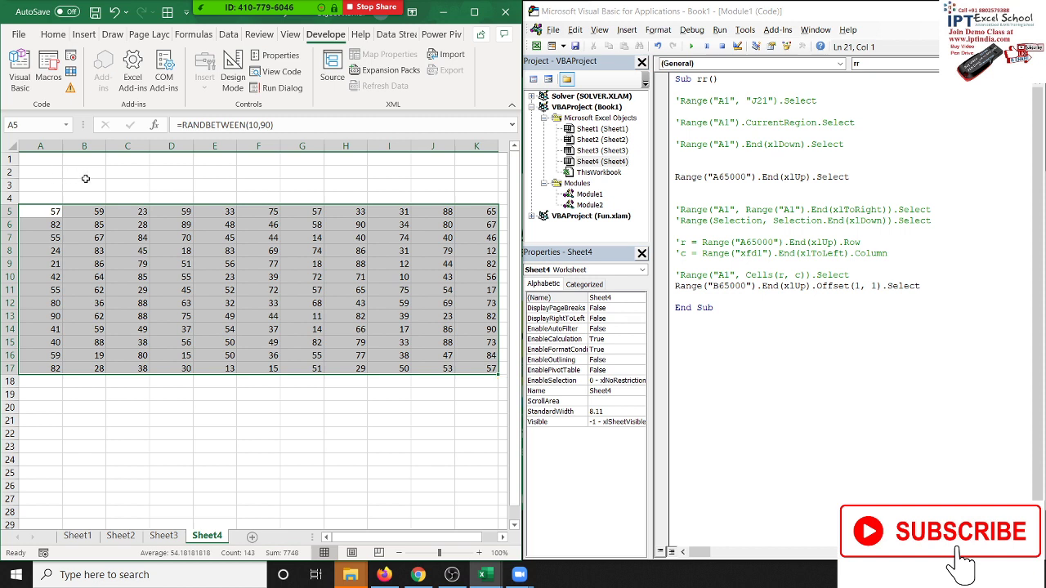
left_click(104, 221)
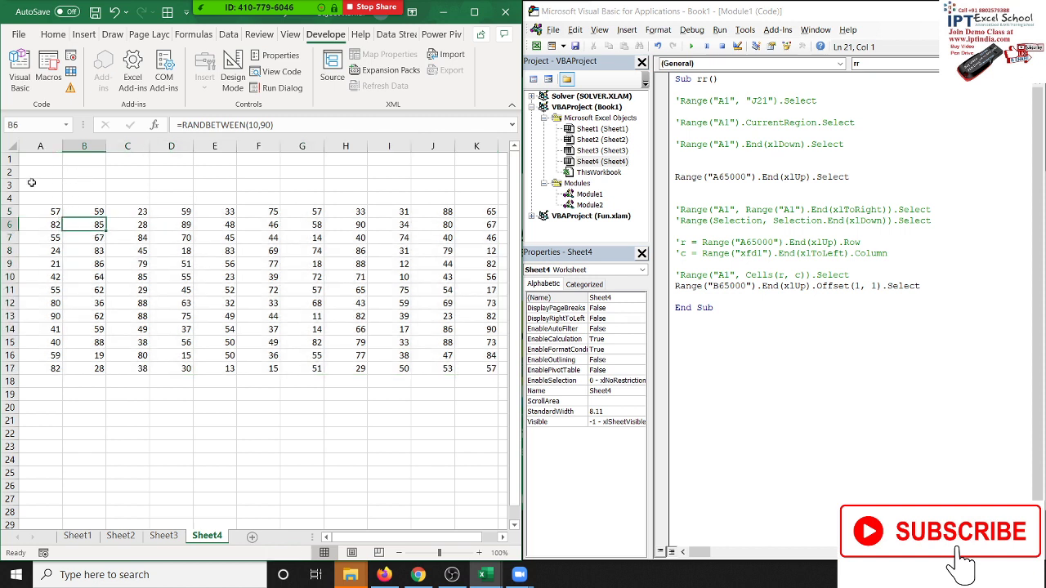
Step: Type the title 'Daily Sales Report' in A1, then select A5
left_click(35, 157)
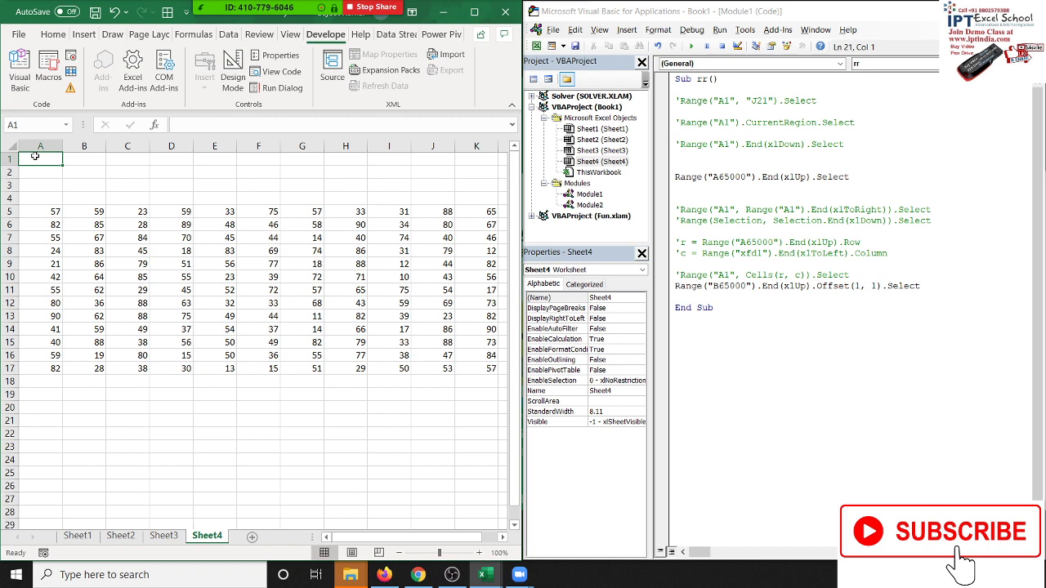
type("Daily")
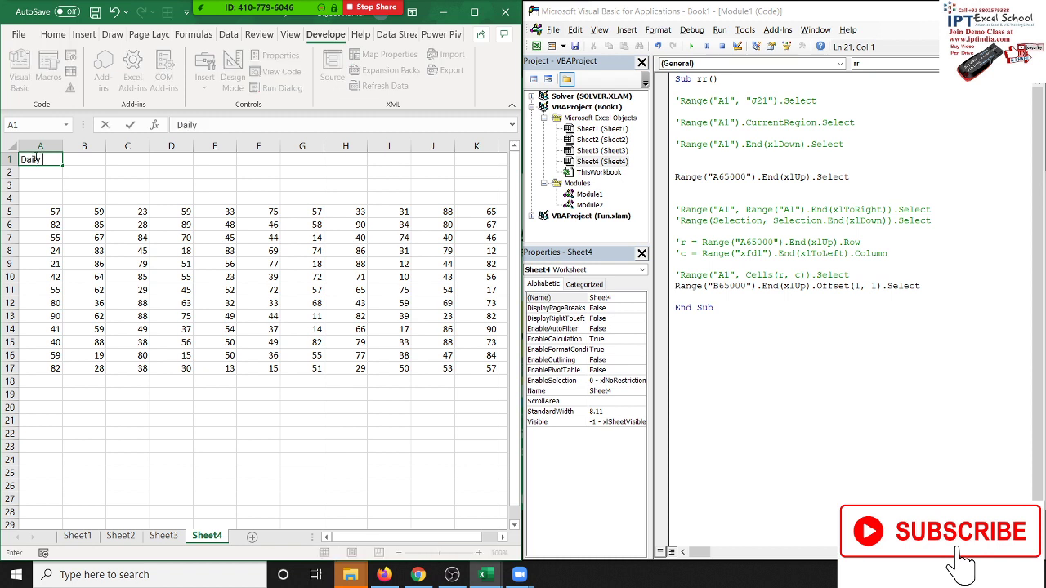
type(" Sal")
key("BackSpace")
type("les Re")
type("port")
key("Return")
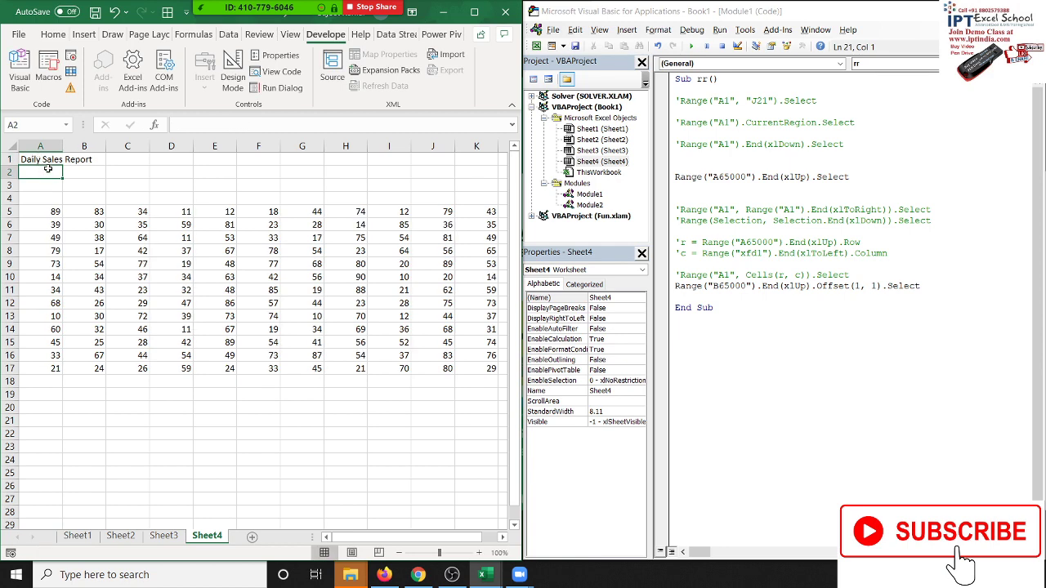
left_click(60, 212)
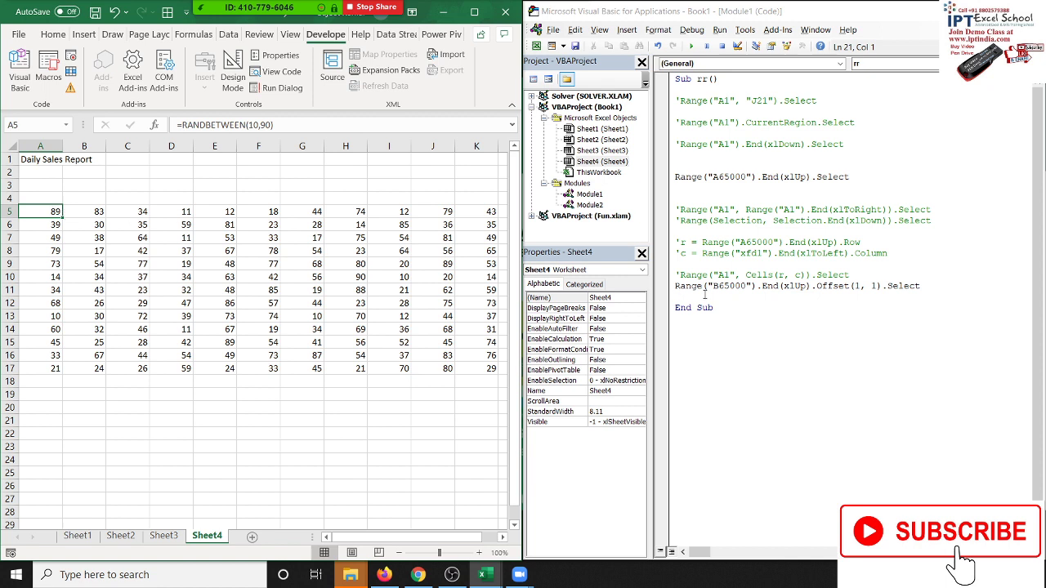
Step: Comment out the Range("B65000").End(xlUp).Offset(1, 1).Select line with an apostrophe
left_click(674, 285)
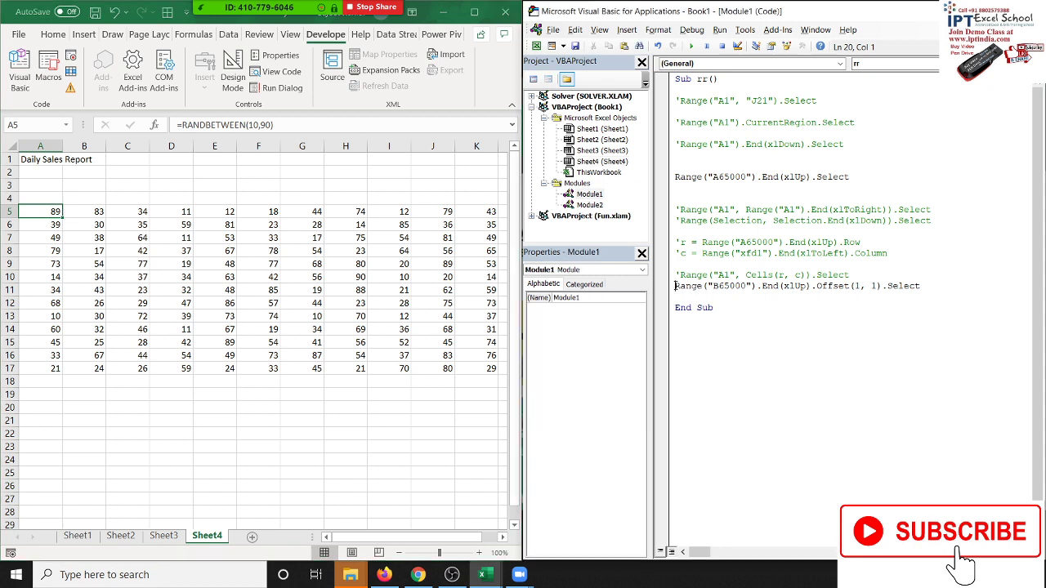
type("'")
left_click(685, 297)
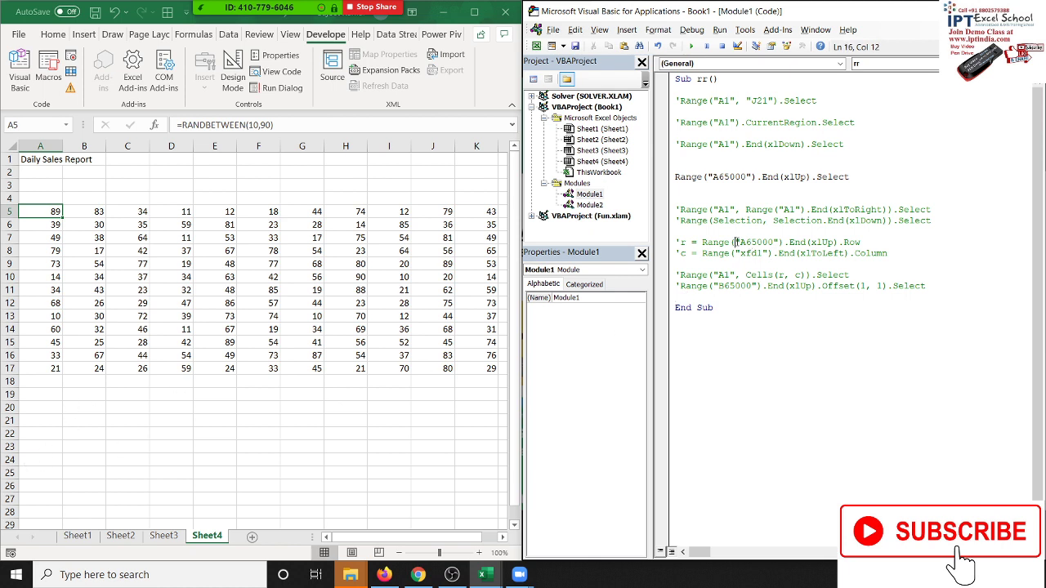
Step: Review the A65000 End(xlUp) code and the empty rows 2–4 above Sheet4's data
left_click_drag(735, 242, 830, 243)
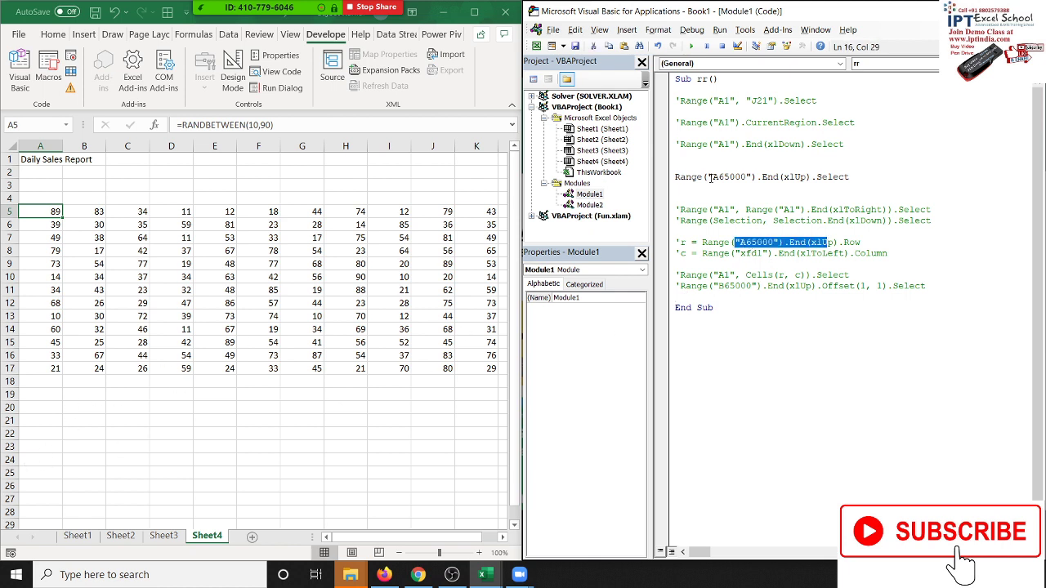
left_click_drag(703, 177, 812, 186)
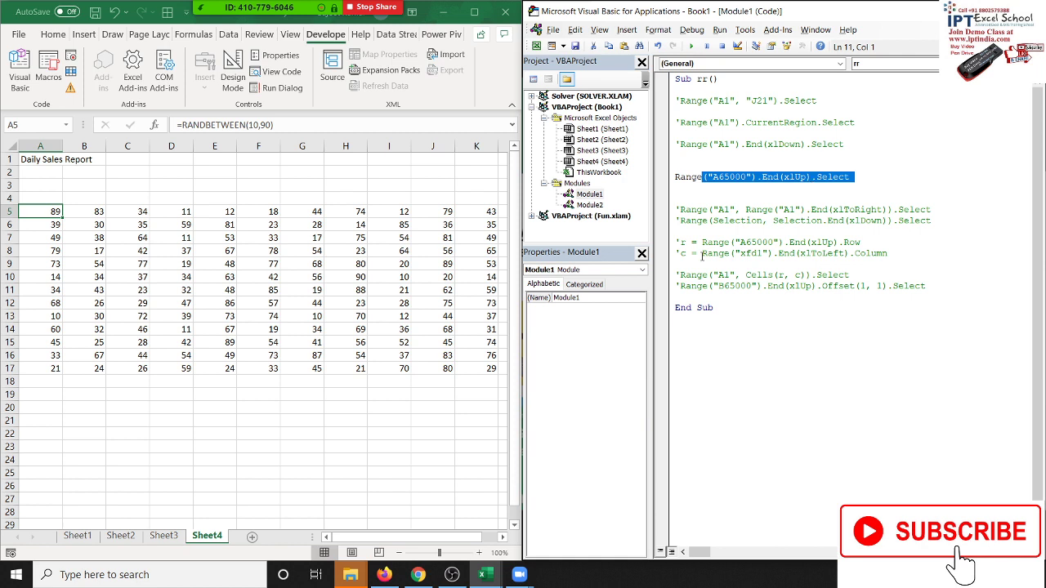
left_click(46, 184)
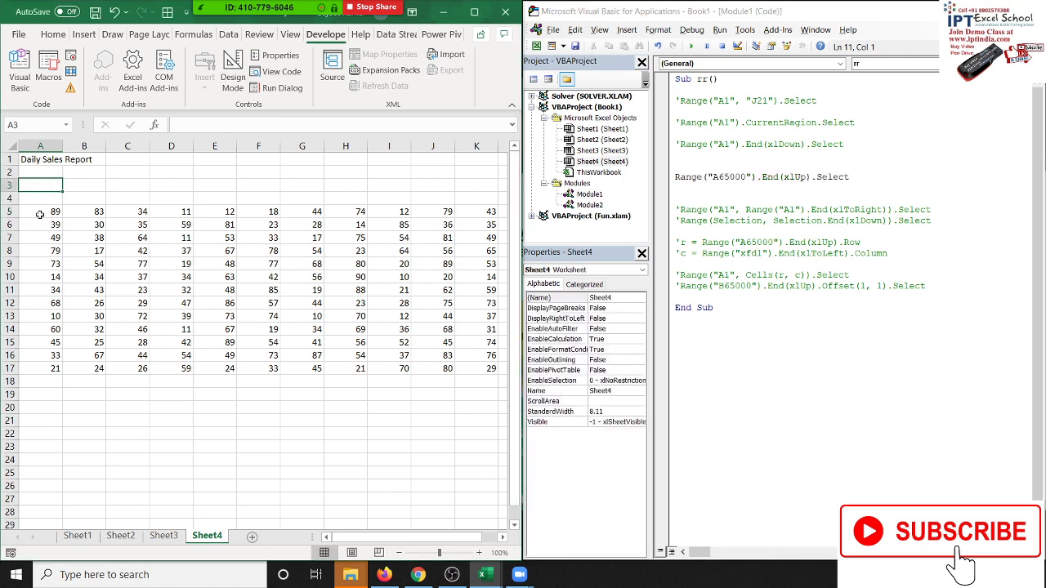
left_click(45, 210)
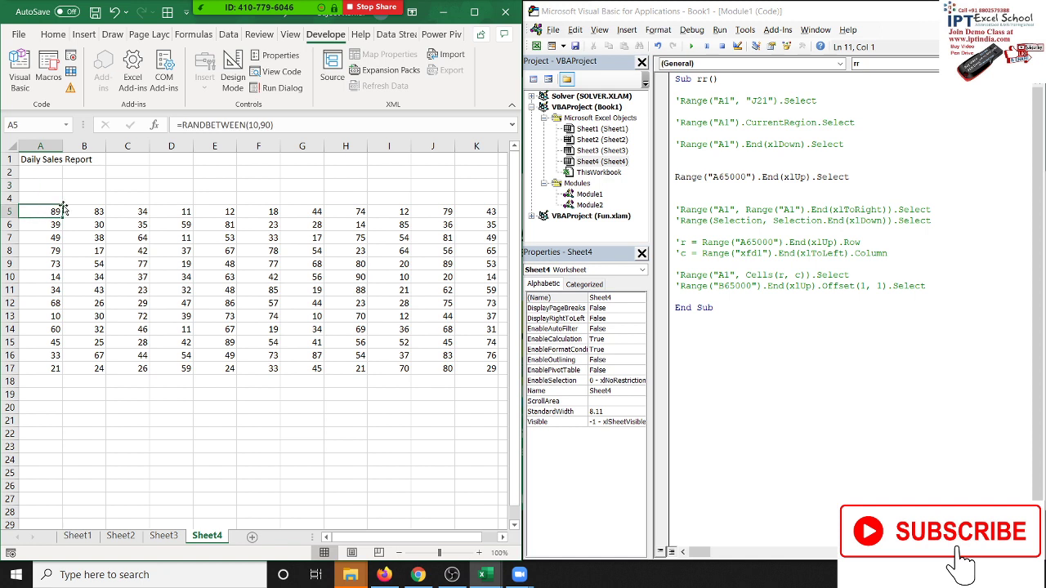
left_click_drag(266, 200, 266, 161)
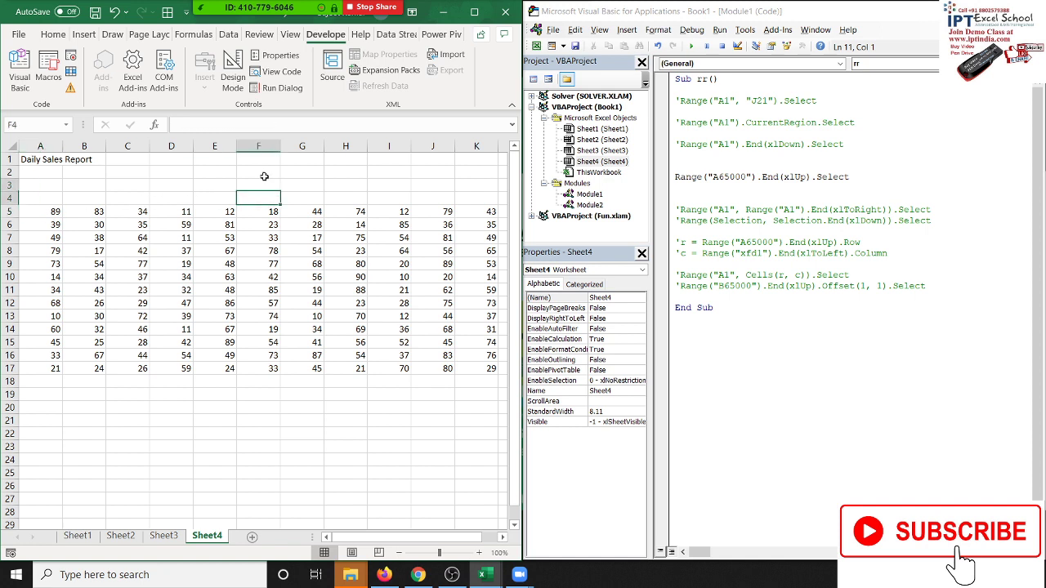
Step: Add r = Range("A1").End(xlDown).Row above End Sub, using IntelliSense for End, xlDown and Row
left_click(716, 303)
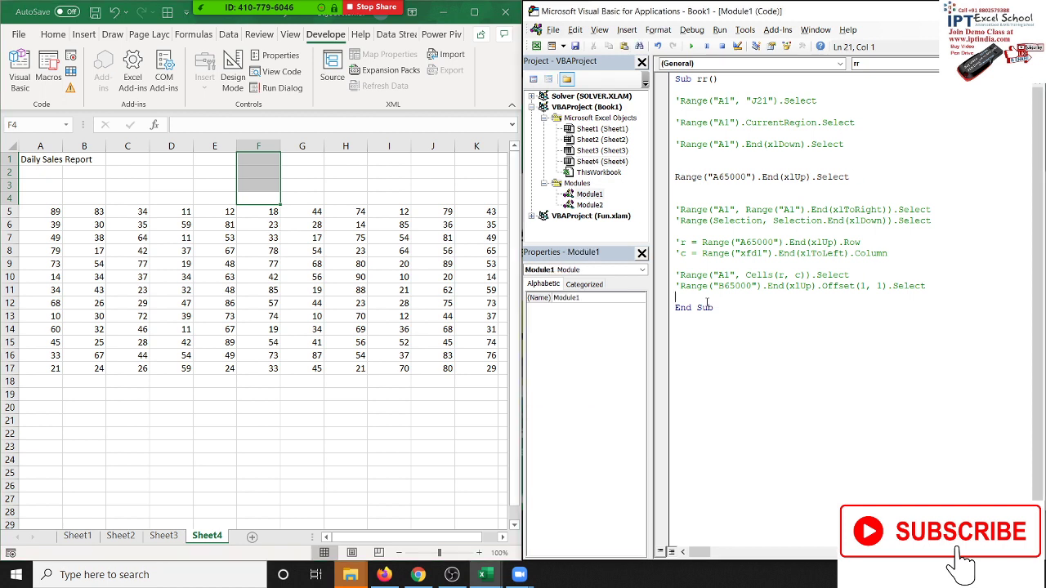
key("Return")
key("Return")
type("range")
key("BackSpace")
key("BackSpace")
key("BackSpace")
key("BackSpace")
type("=")
type("ra")
type("nge(")
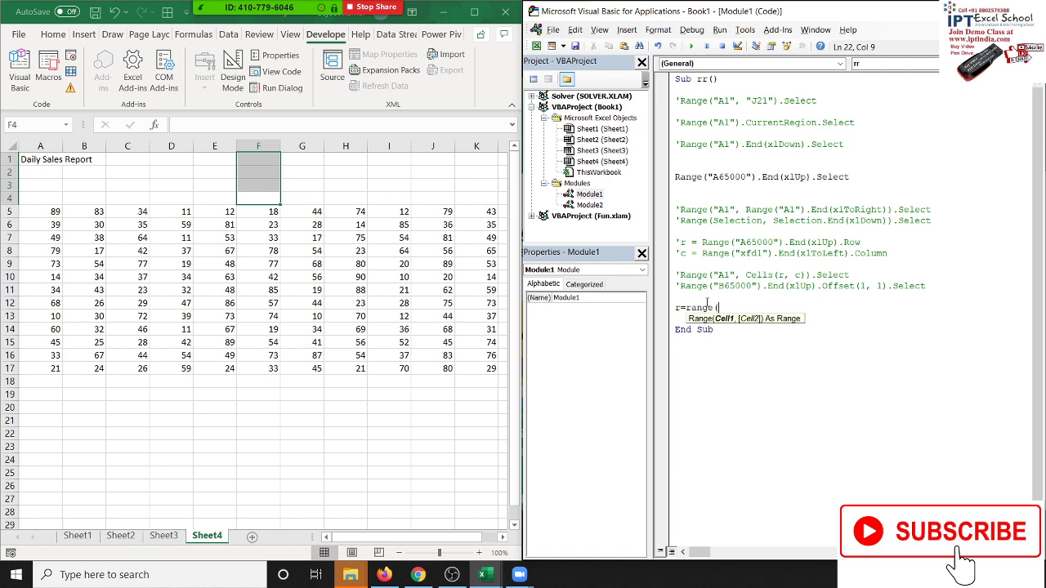
type("\"A1\")")
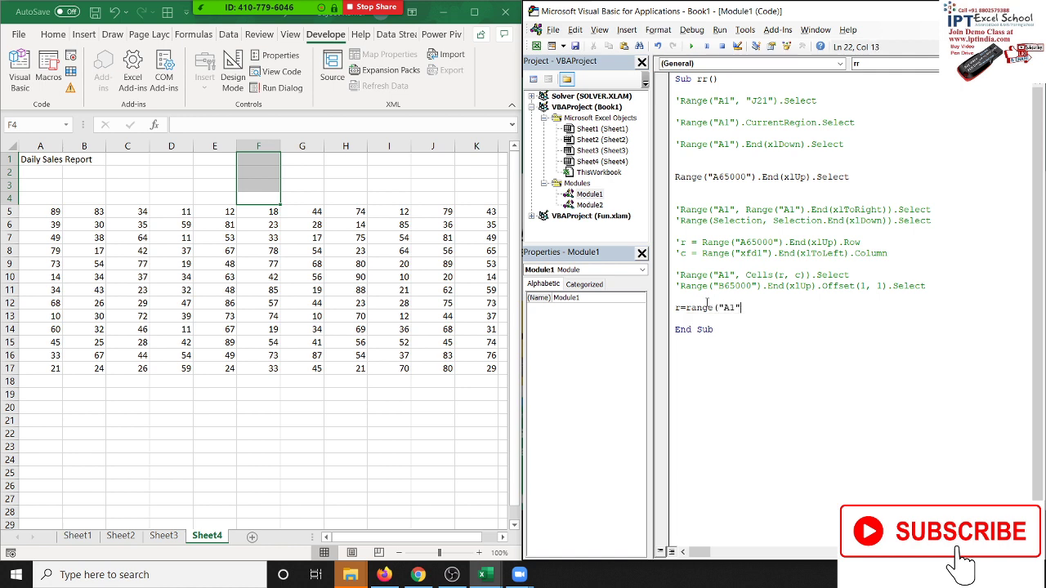
type(".end")
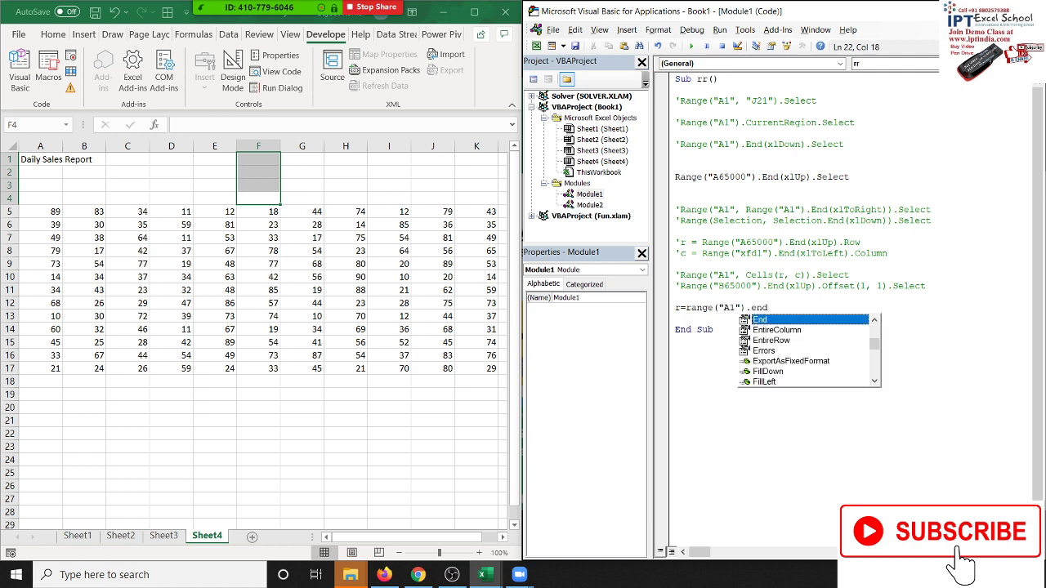
key("Tab")
type("(")
key("Down")
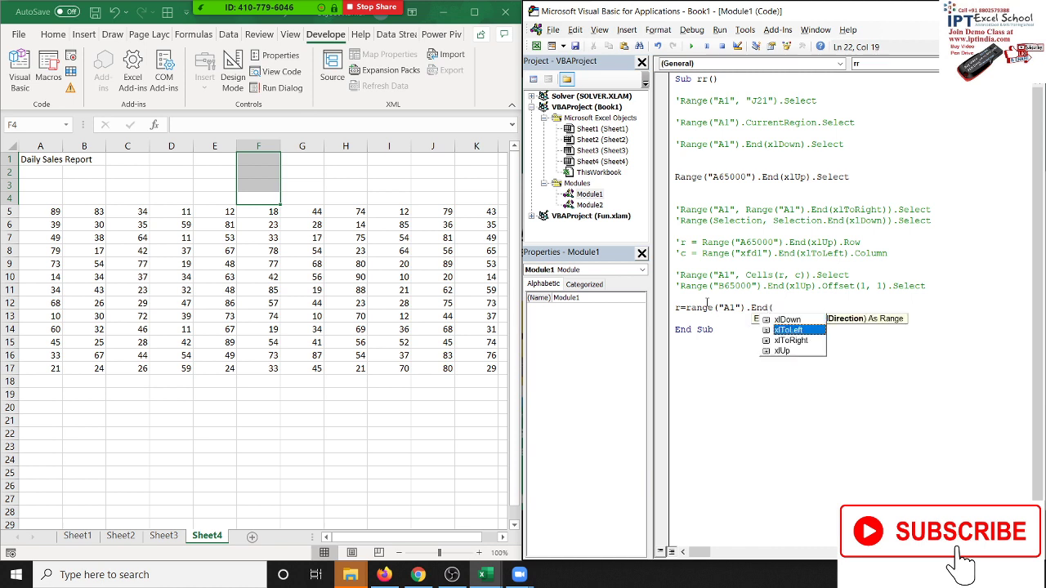
key("Up")
key("Tab")
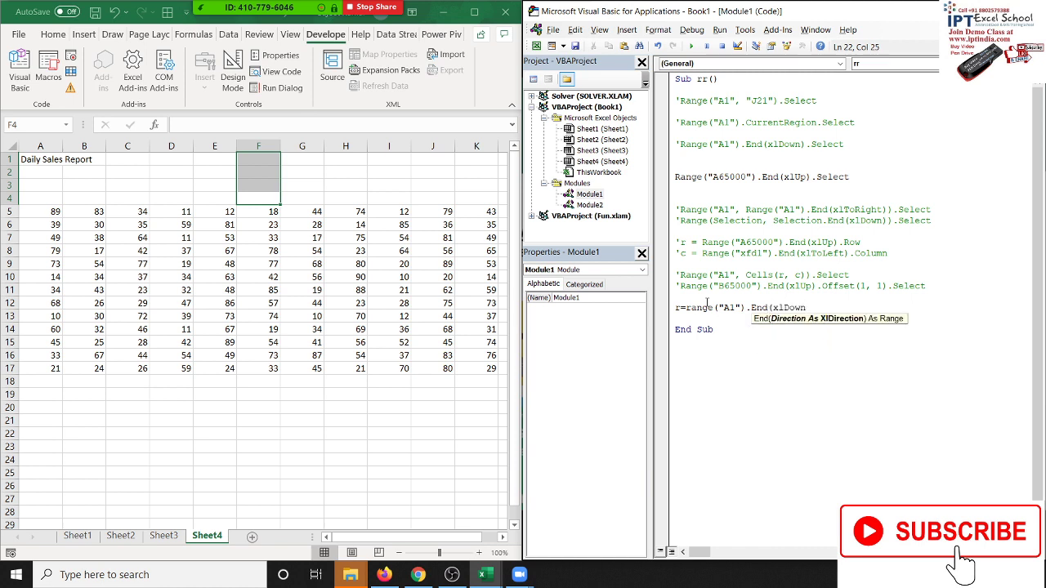
type(").row")
key("Tab")
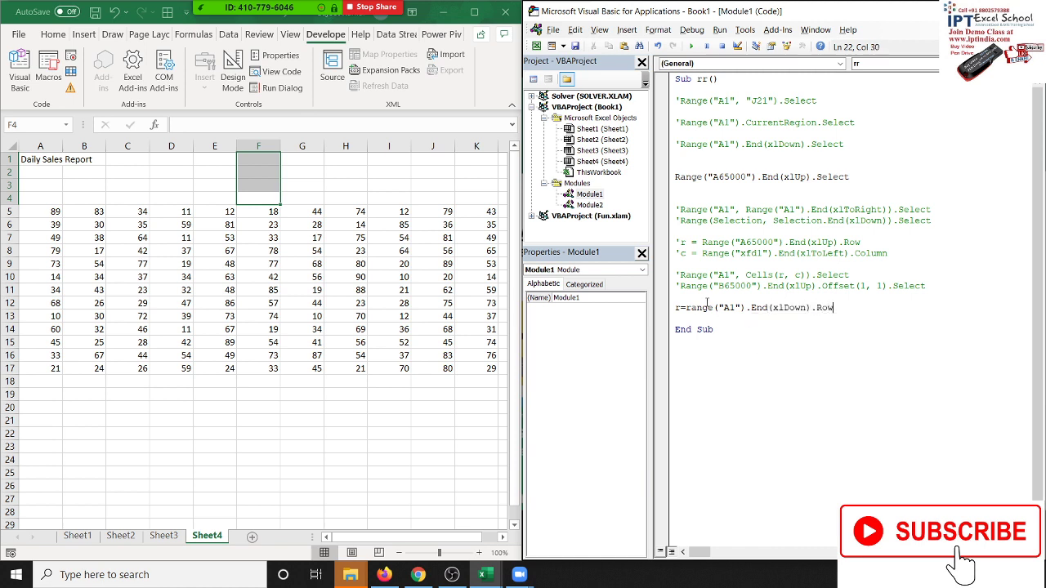
Step: Check the worksheet data and place the caret in "A1" to change it to E1
left_click(705, 344)
left_click(345, 249)
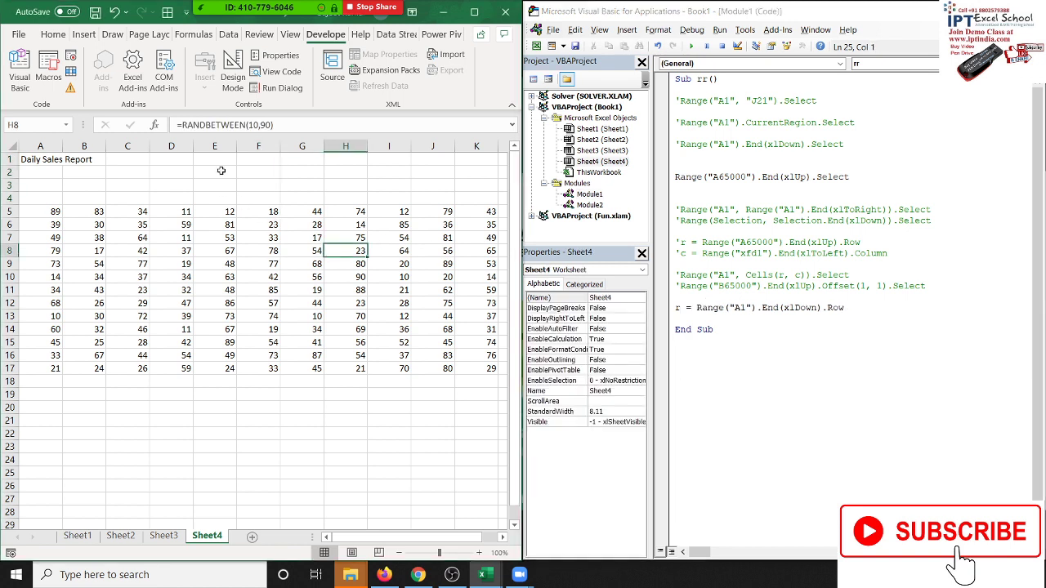
left_click(738, 308)
type("E")
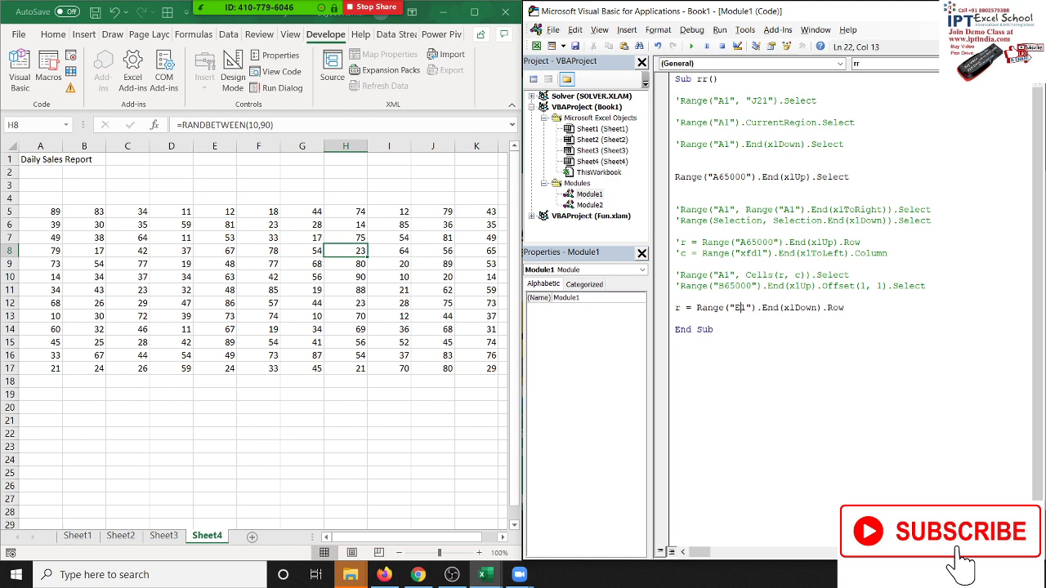
key("alt+F11")
Step: Test that Ctrl+Down from E1 reaches the data, then add an empty line above End Sub
left_click(223, 155)
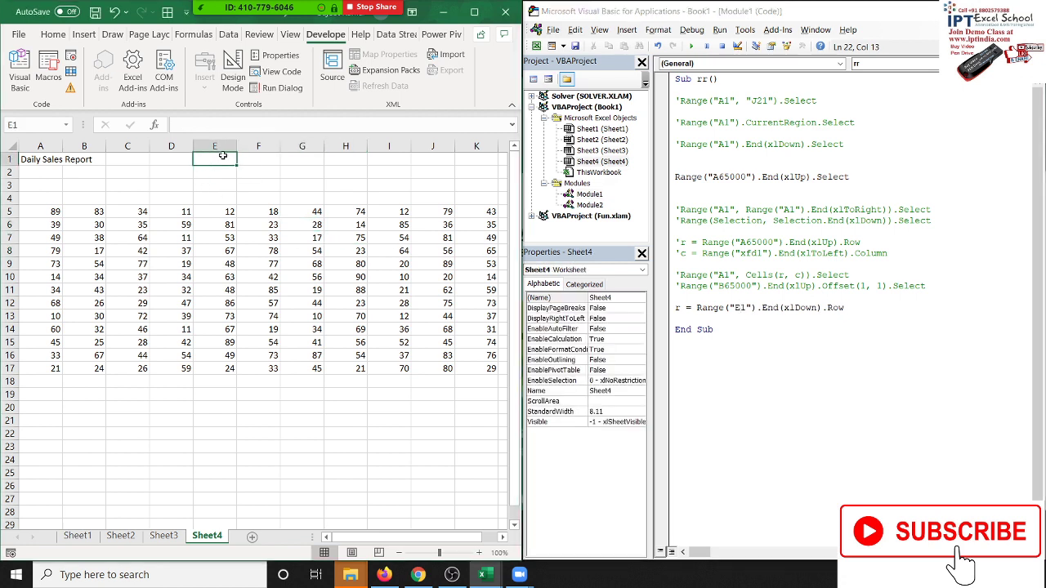
key("ctrl+Down")
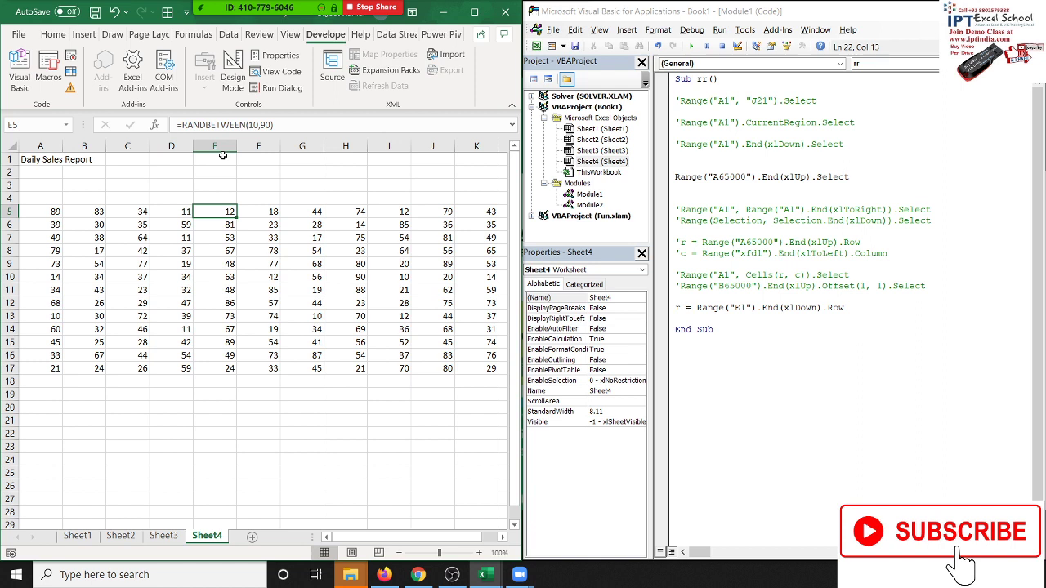
left_click(668, 318)
key("Return")
key("Return")
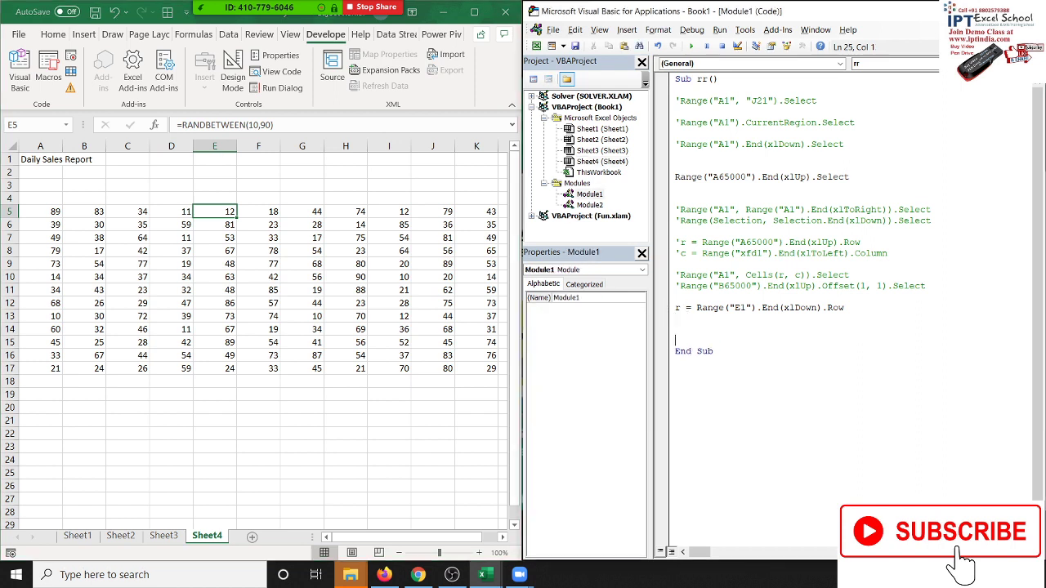
key("Up")
Step: Write Range("A" & r, Range("A65000").End(xlUp)).Select, picking End and xlUp from IntelliSense
type("ra")
type("nge (")
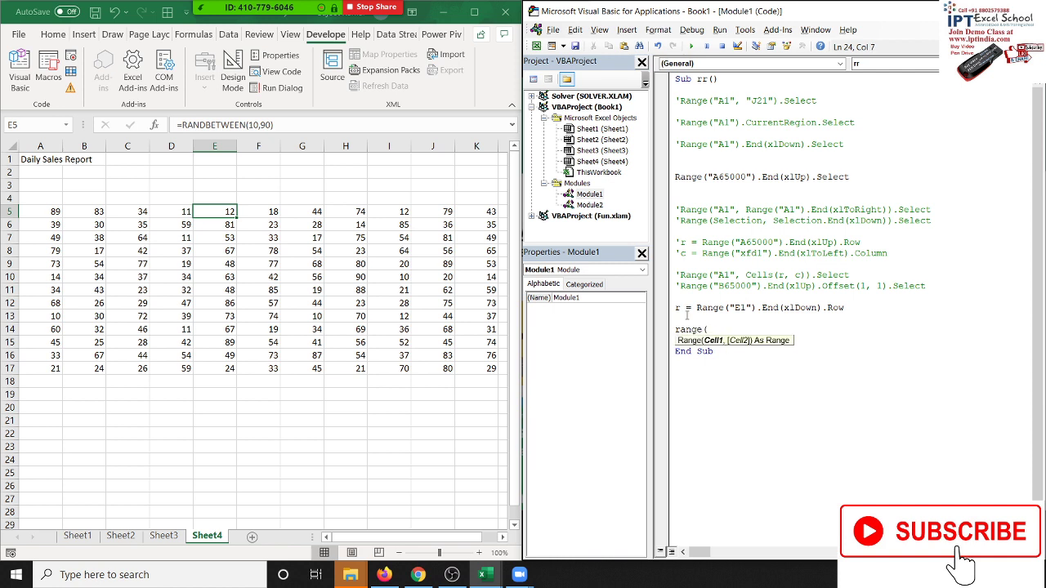
type("\"")
type("A\" &")
type(" r,")
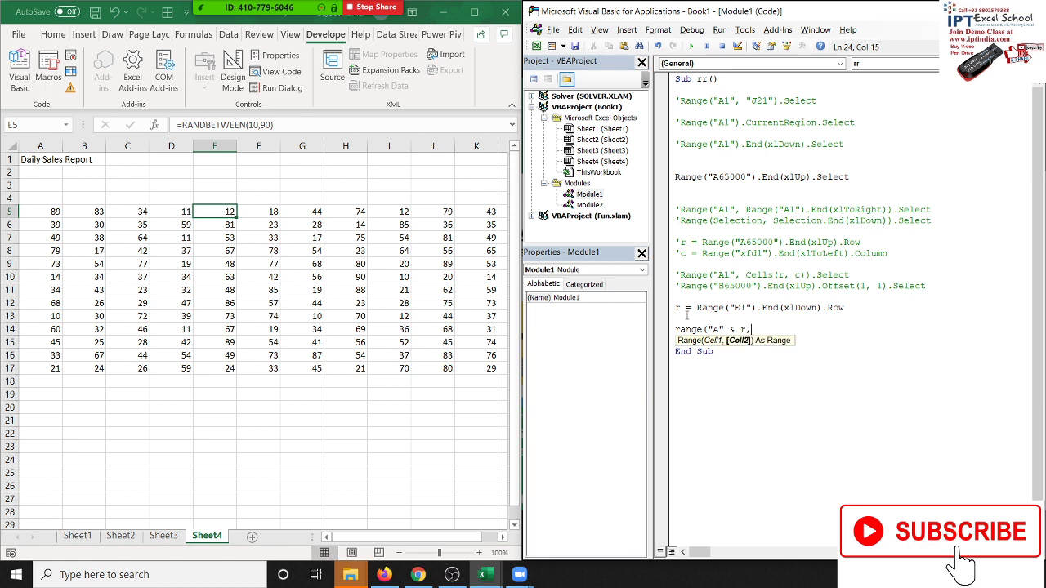
type("r")
type("ange(\"")
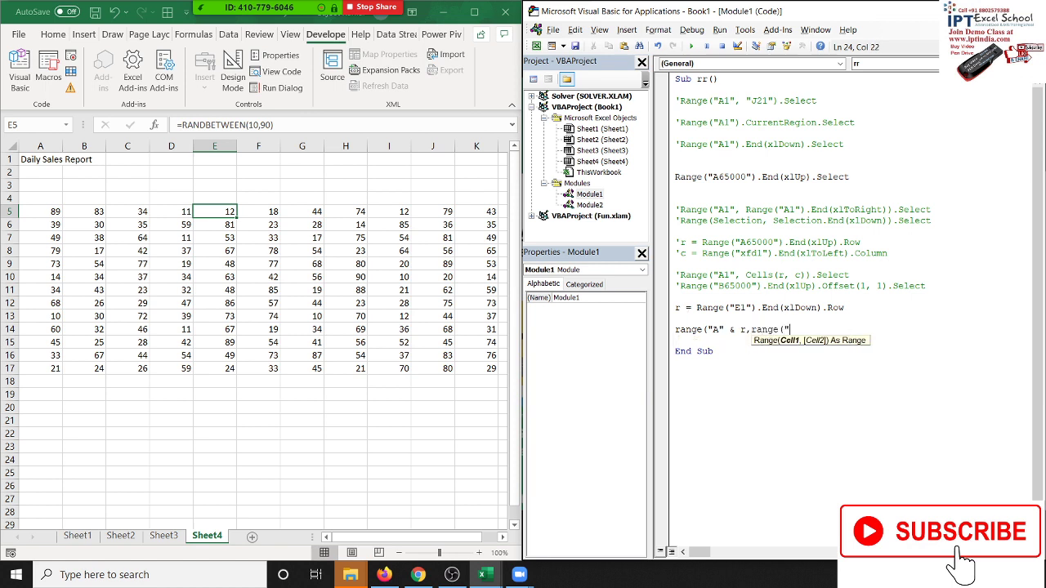
type("A65000")
type("\").en")
key("Tab")
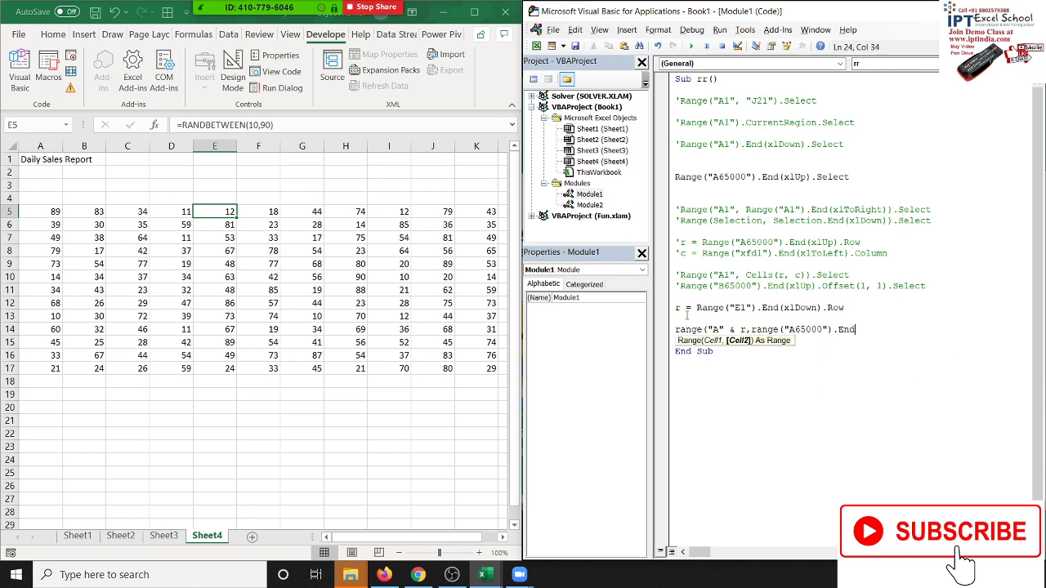
type("(")
key("Down")
key("Down")
key("Down")
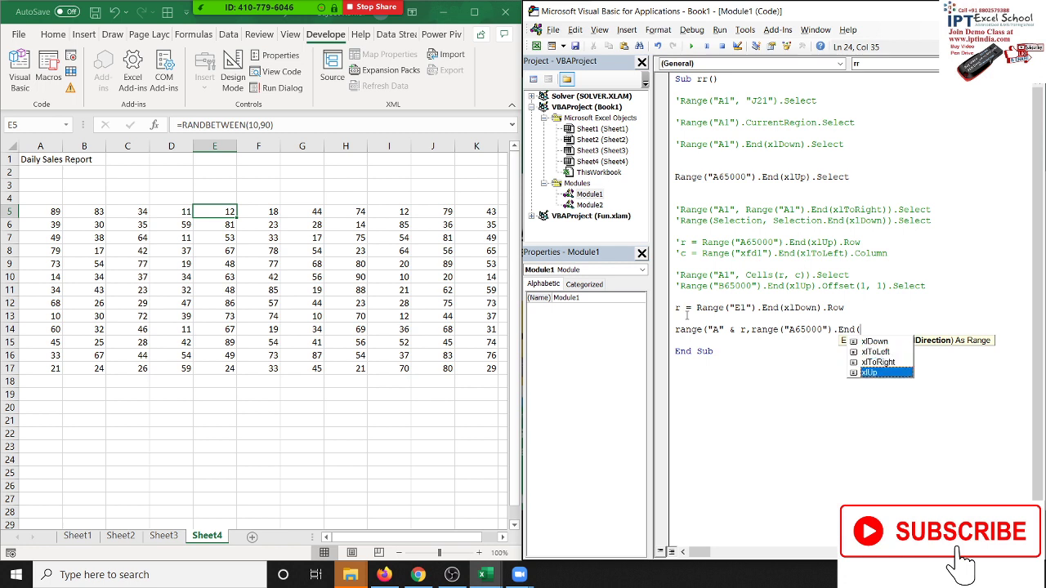
key("Tab")
type(")).")
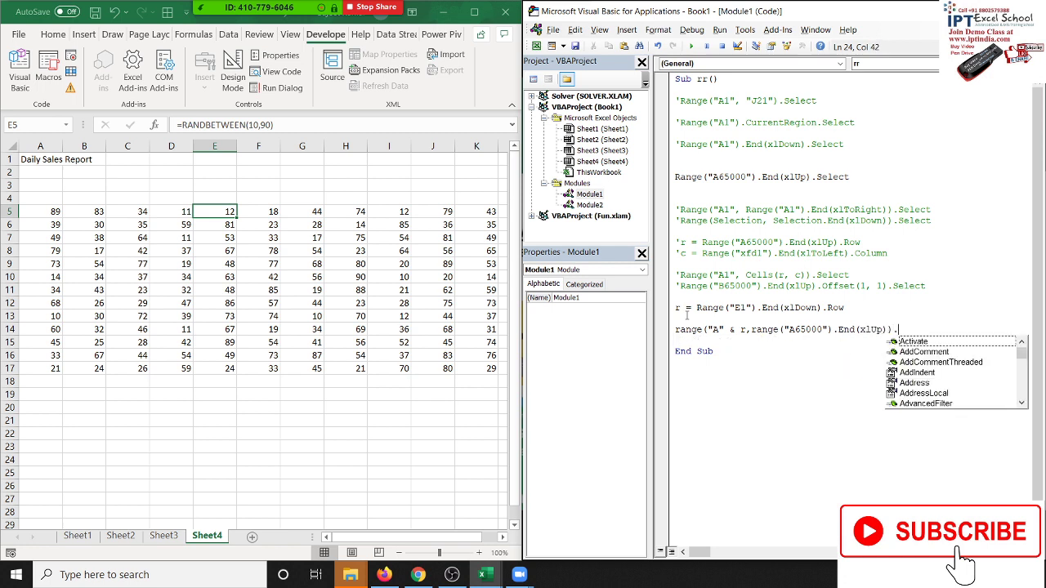
type("Select")
left_click(741, 382)
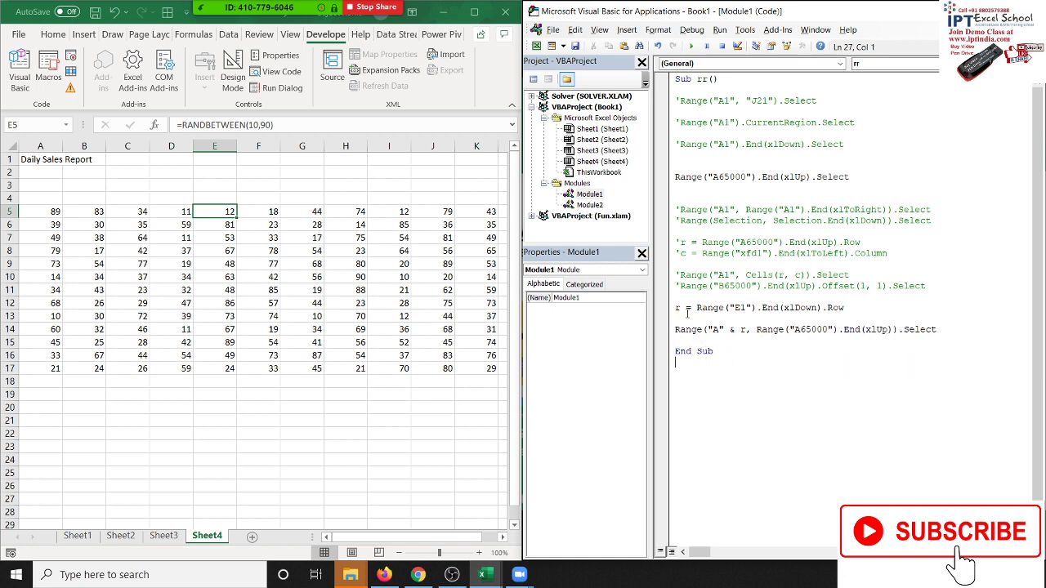
left_click(679, 264)
Step: Run the macro to select A5:A17 and confirm K6 is the last data column
left_click(692, 47)
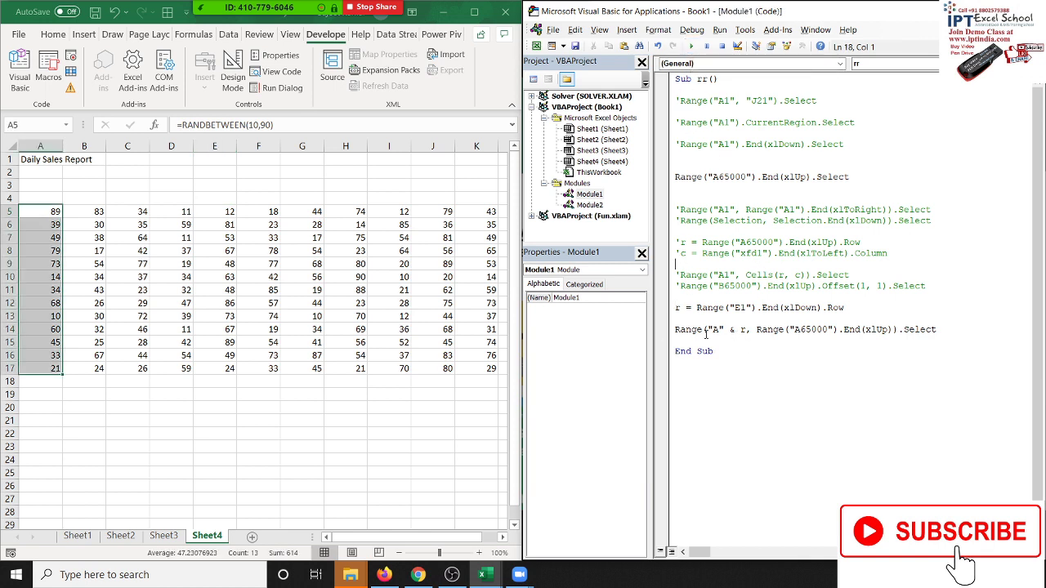
left_click_drag(756, 329, 894, 329)
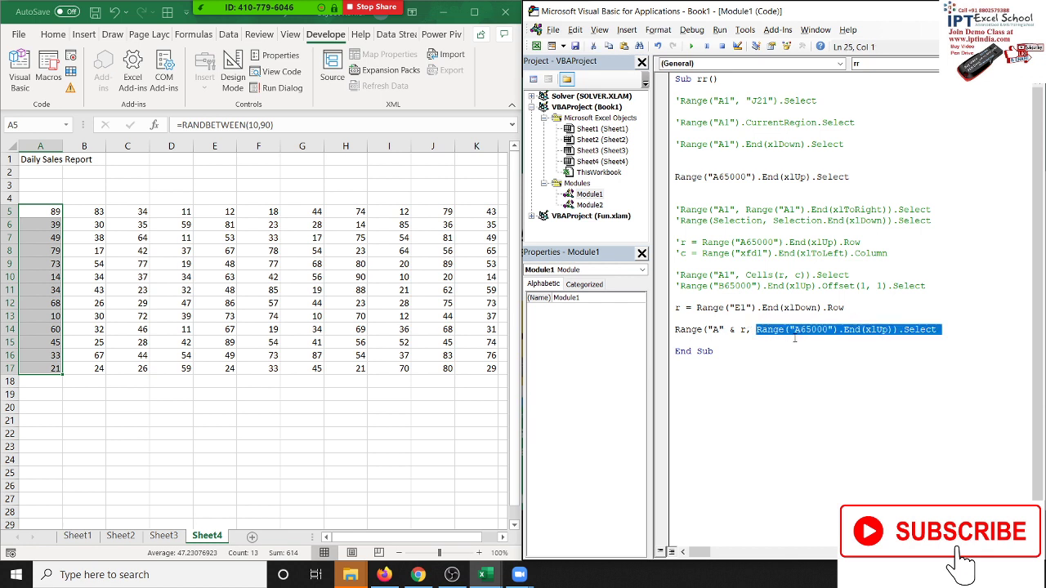
left_click(894, 329)
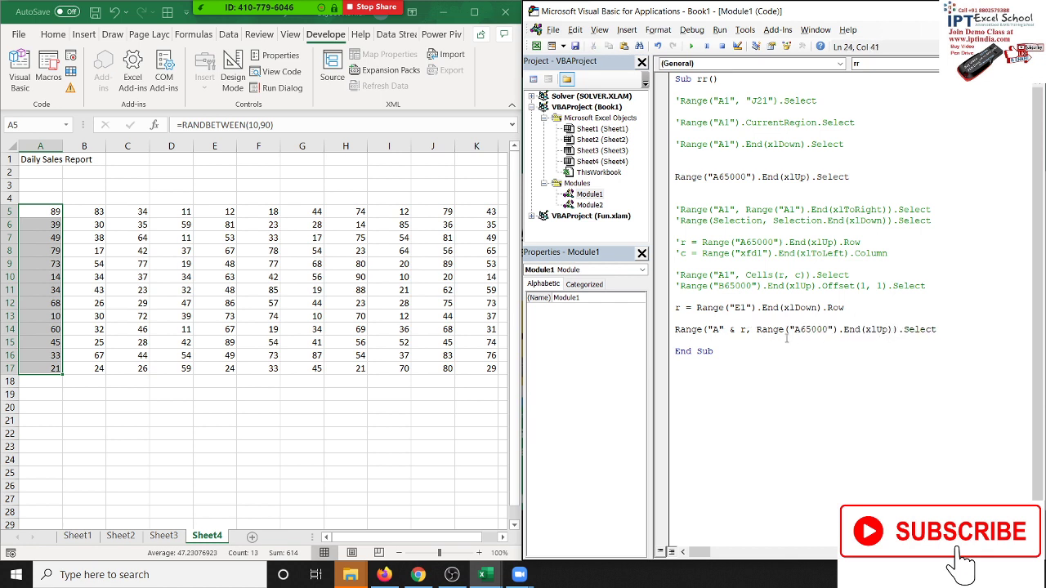
left_click(390, 224)
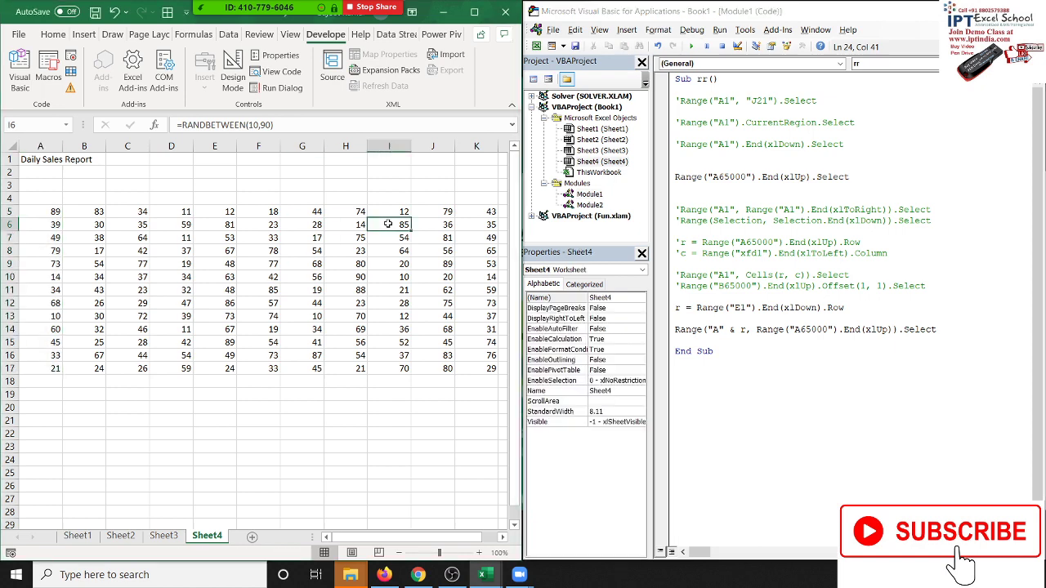
key("Right")
key("Right")
key("Right")
key("Right")
key("Right")
key("Left")
key("Left")
key("Left")
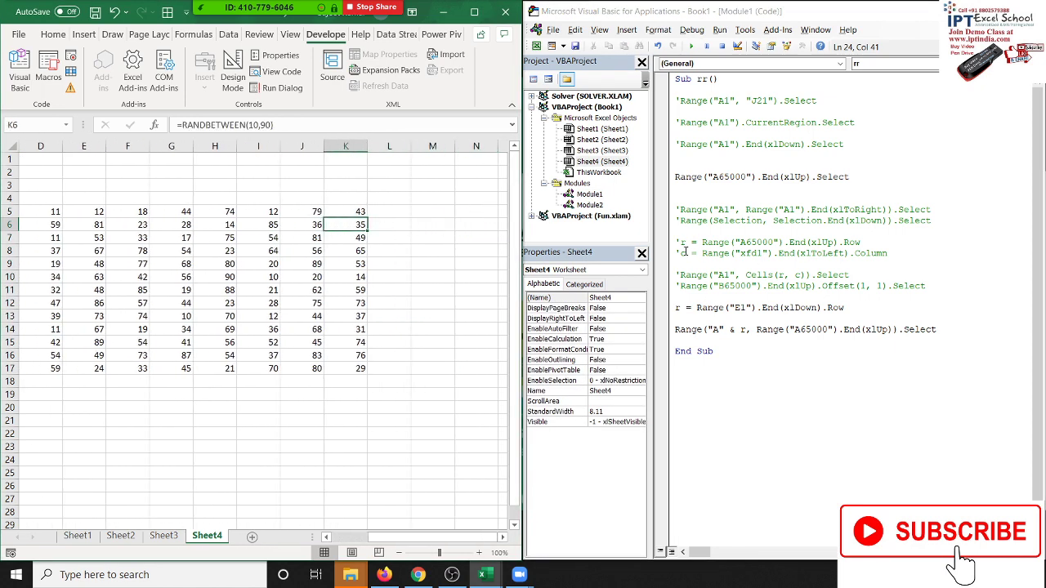
Step: Copy the commented c = Range("xfd1") column-finding line and place the caret after the r line
left_click_drag(680, 254, 889, 254)
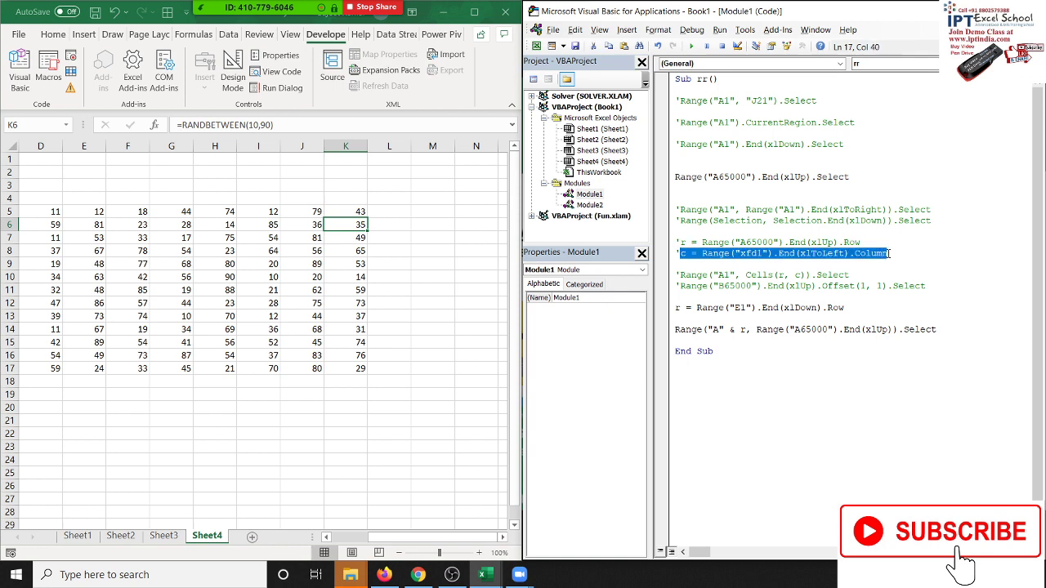
key("ctrl+c")
left_click(729, 319)
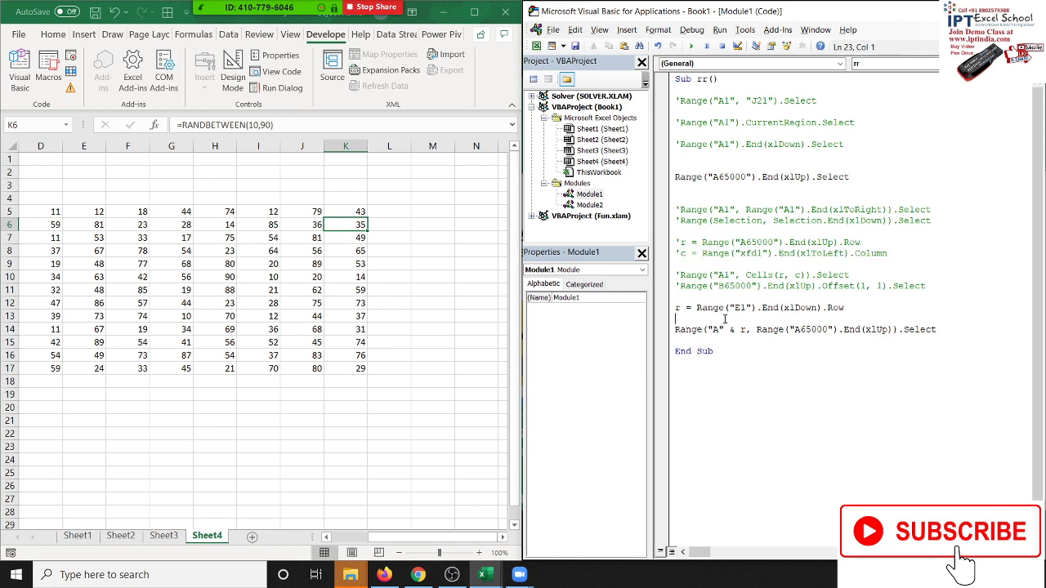
Step: Paste the c line under r, end the Select at Cells(Range("A65000").End(xlUp).Row, c), and run it
key("ctrl+v")
key("Return")
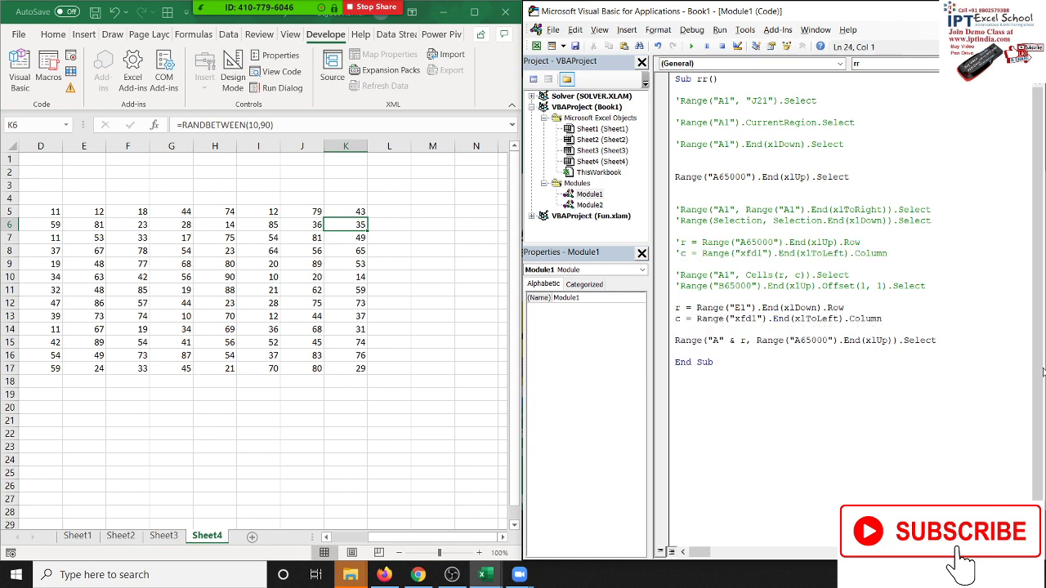
type("c")
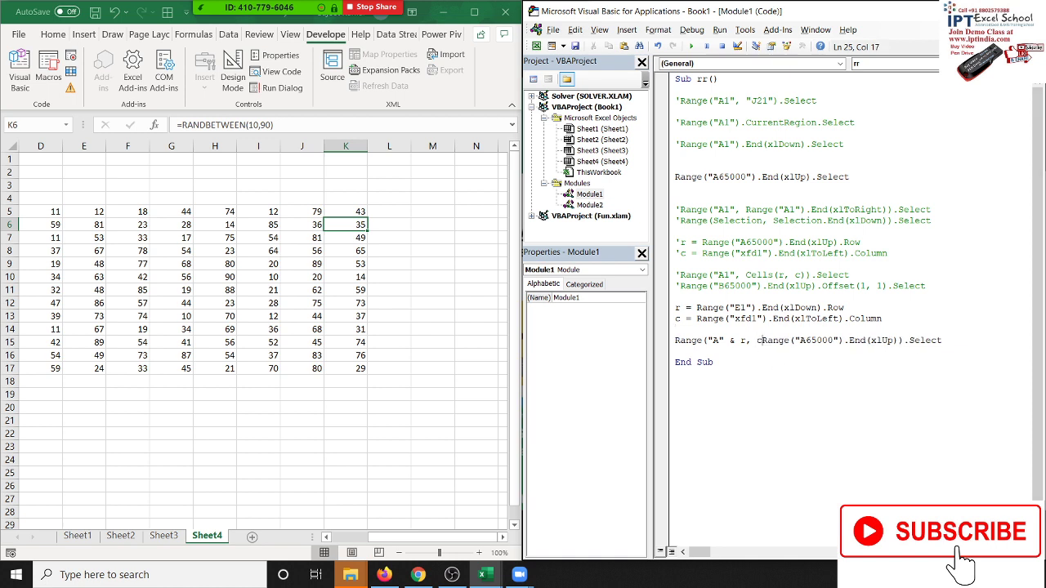
type("ells(")
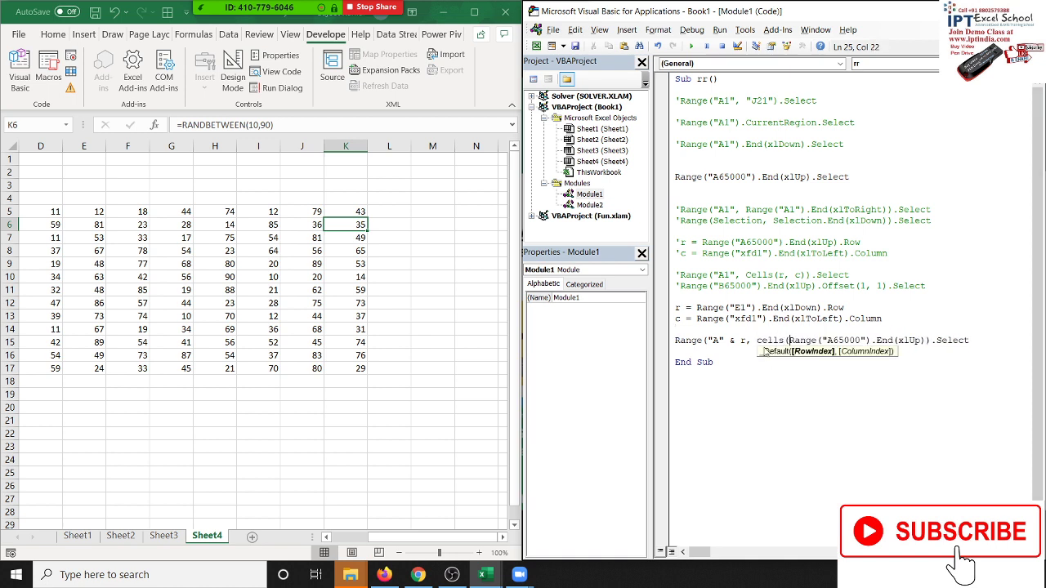
left_click(926, 340)
type(".Ro")
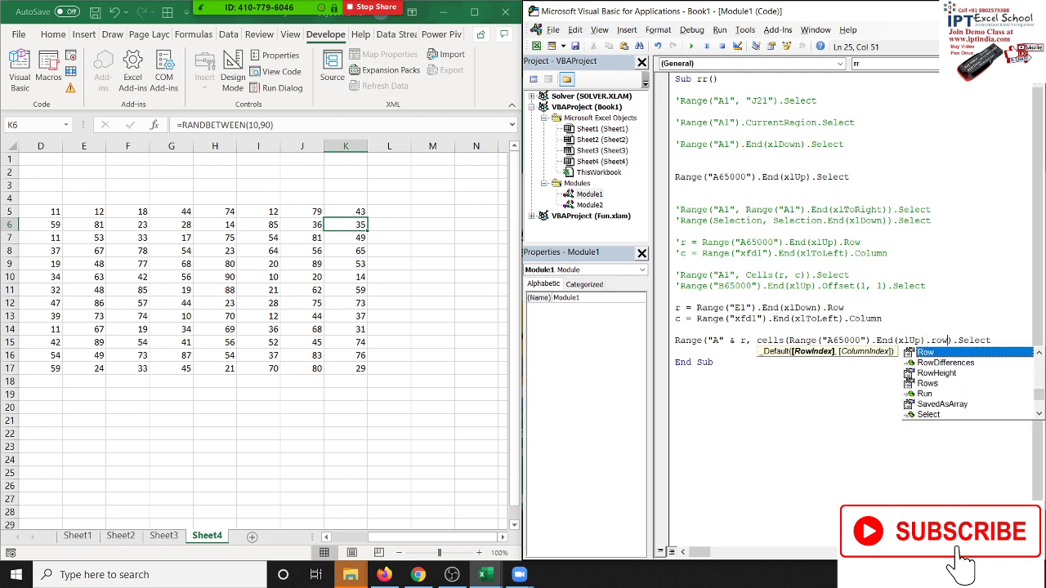
type("w,")
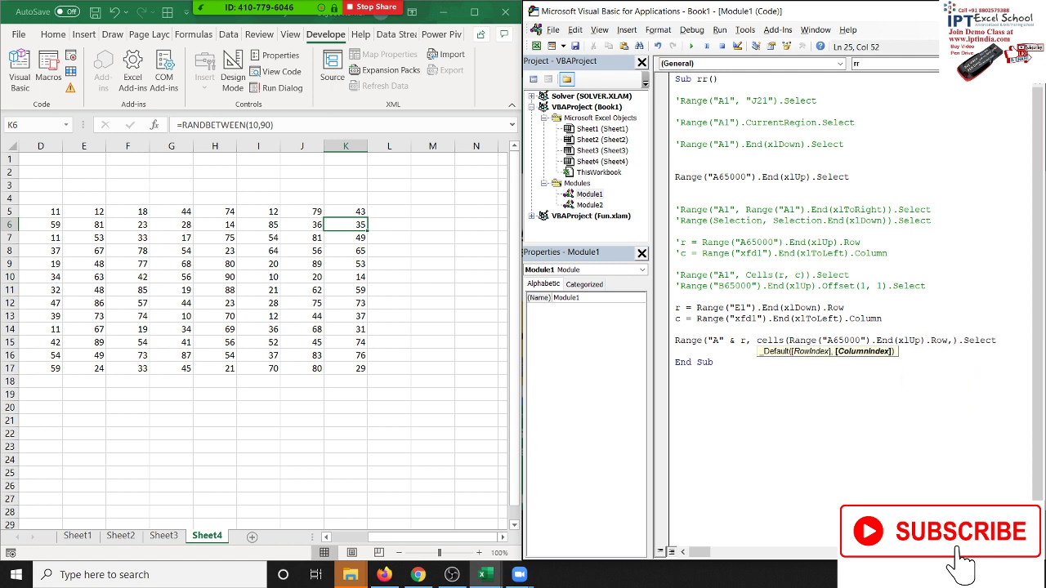
type("c")
type(")")
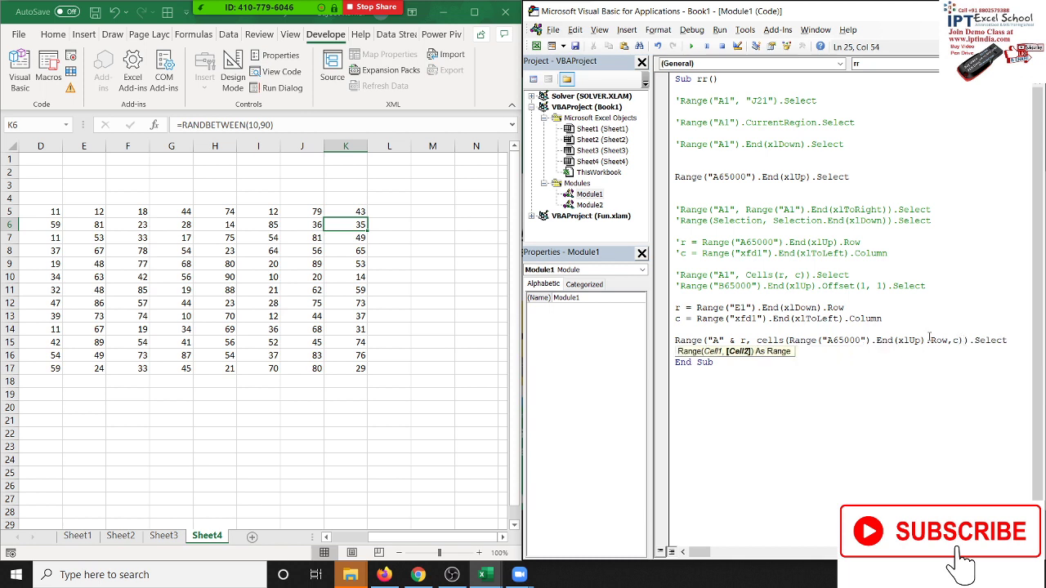
left_click(923, 376)
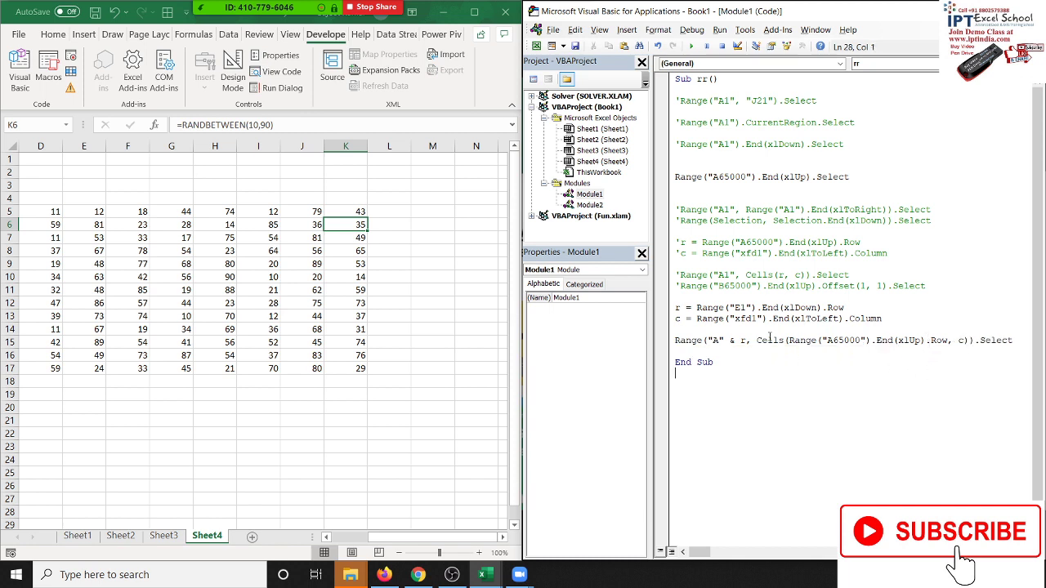
left_click(735, 308)
left_click(691, 47)
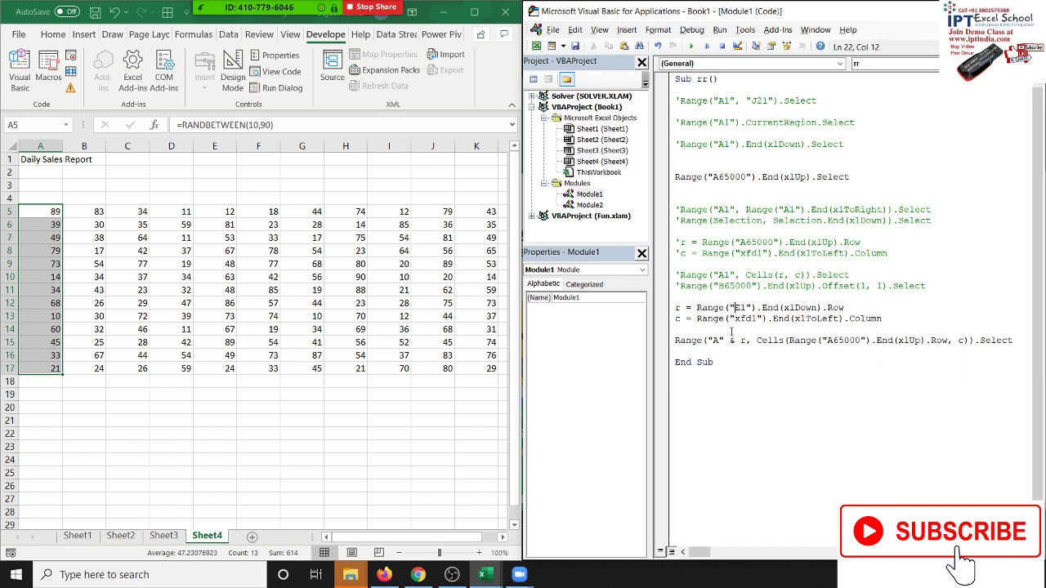
Step: Replace "xfd1" with "xfd" & r on line 23 and run the macro to select A5:K17
left_click(752, 319)
key("Delete")
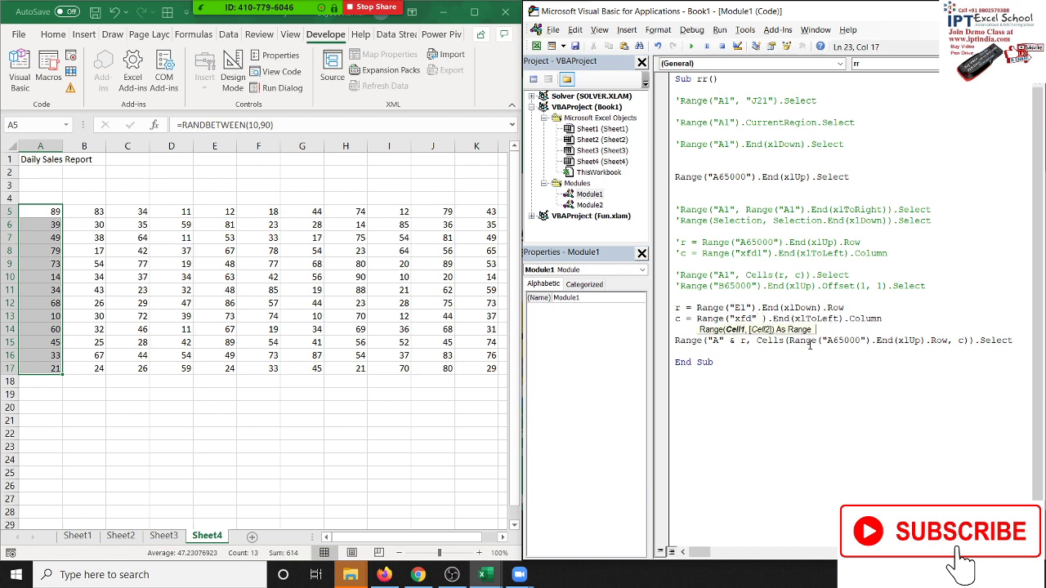
type("& r")
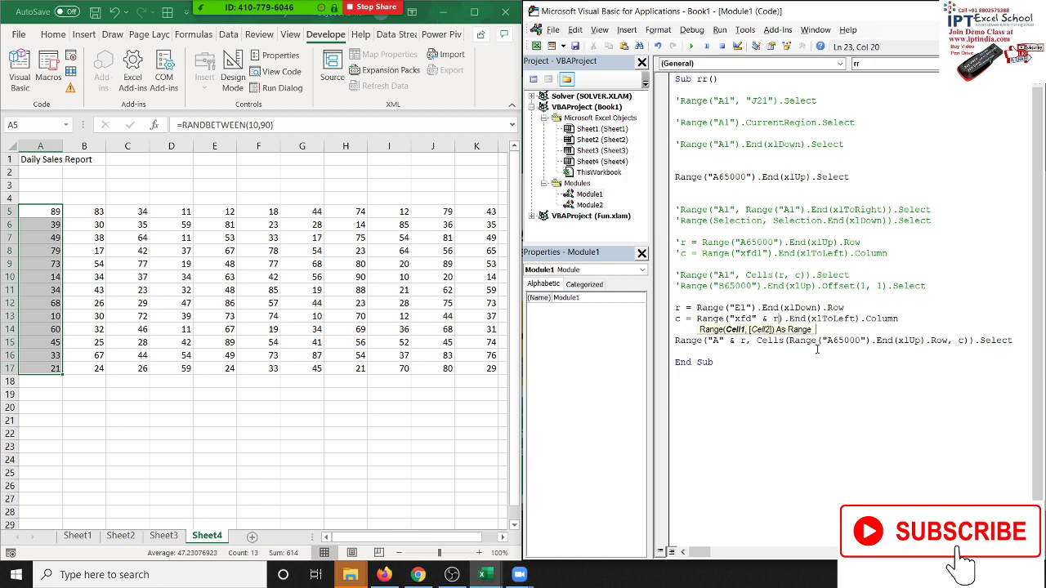
left_click(817, 350)
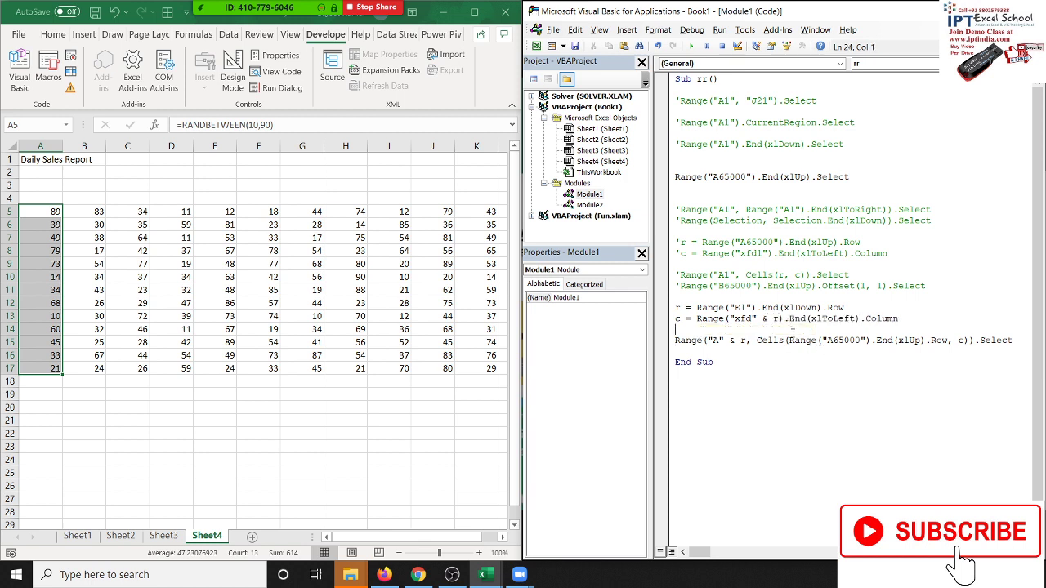
left_click(692, 47)
left_click_drag(413, 537, 349, 524)
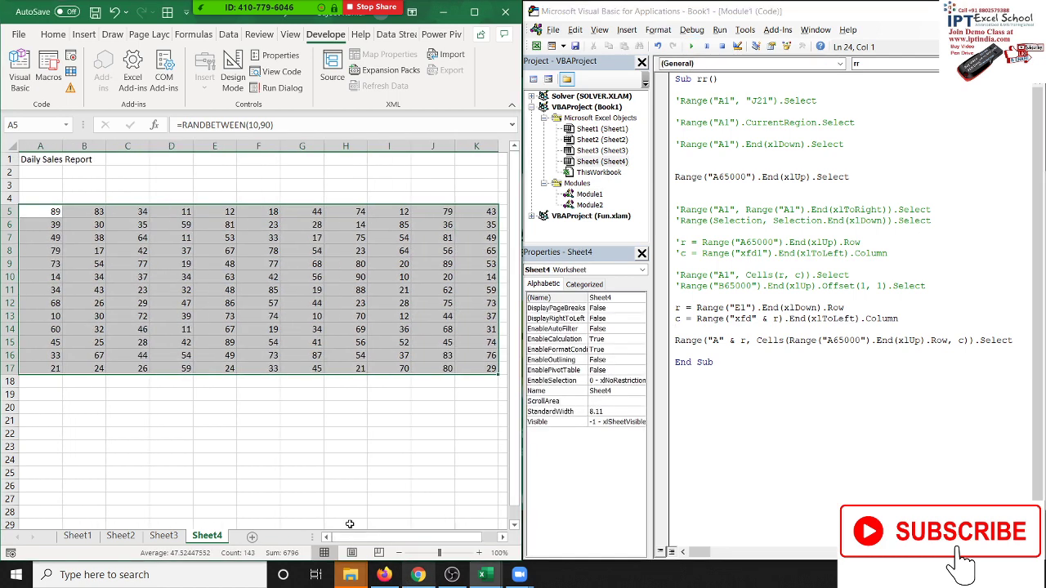
left_click(706, 275)
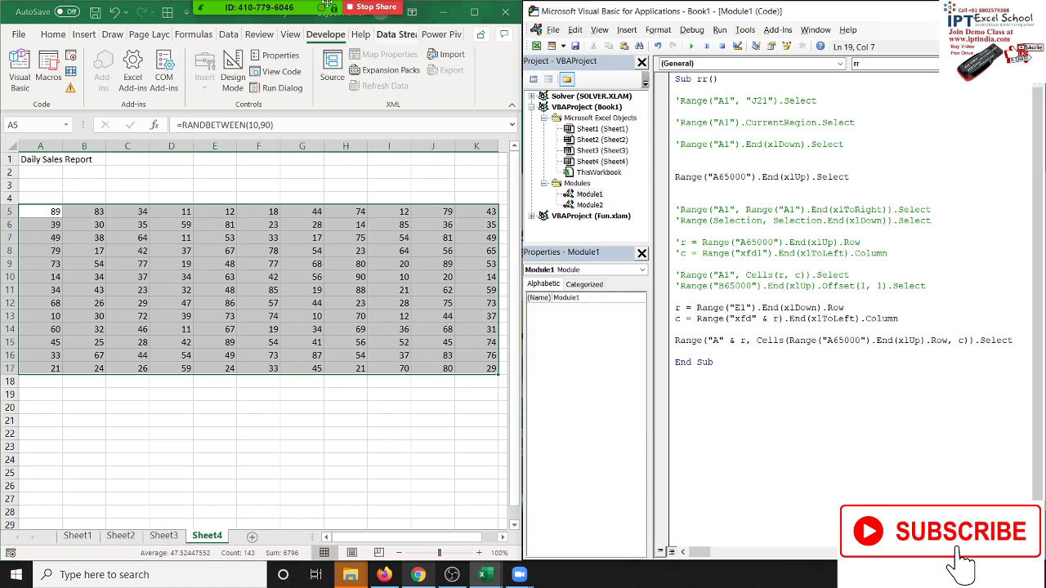
mouse_move(278, 35)
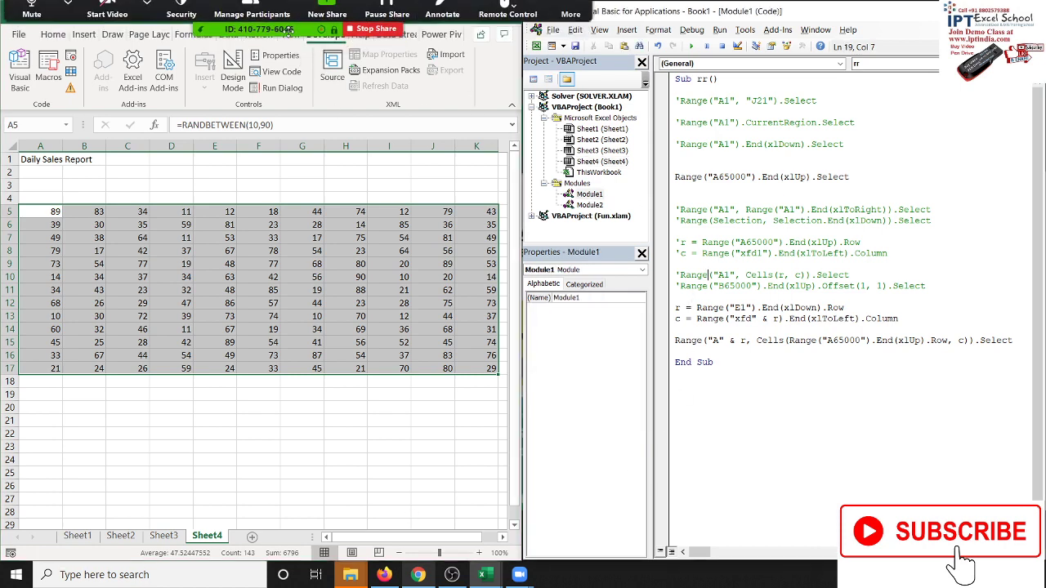
Step: Open the Zoom participants list and select the whole rr macro code
left_click(260, 27)
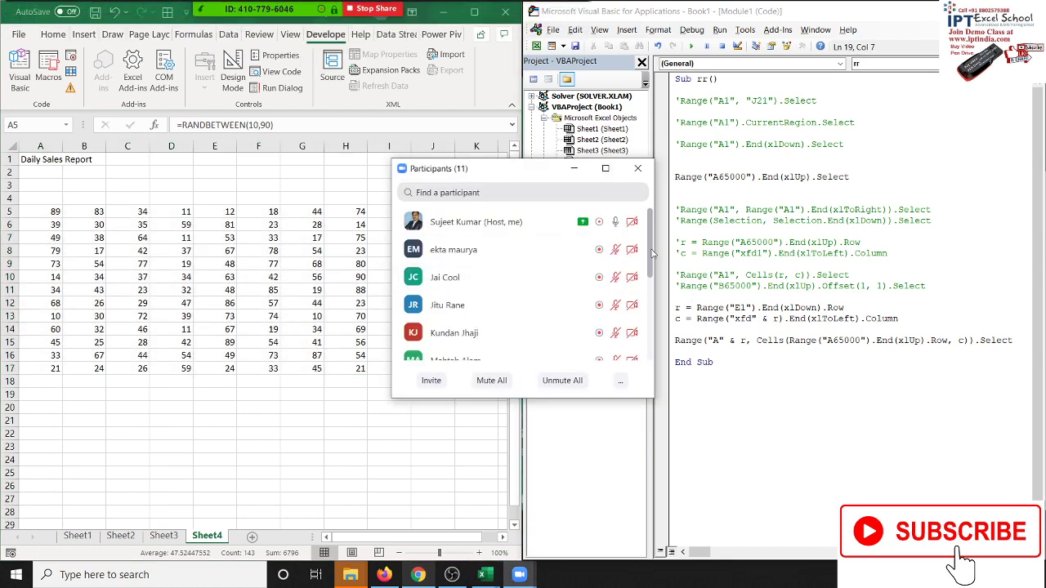
mouse_move(651, 258)
left_mouse_down()
mouse_move(653, 322)
mouse_move(644, 253)
left_mouse_up()
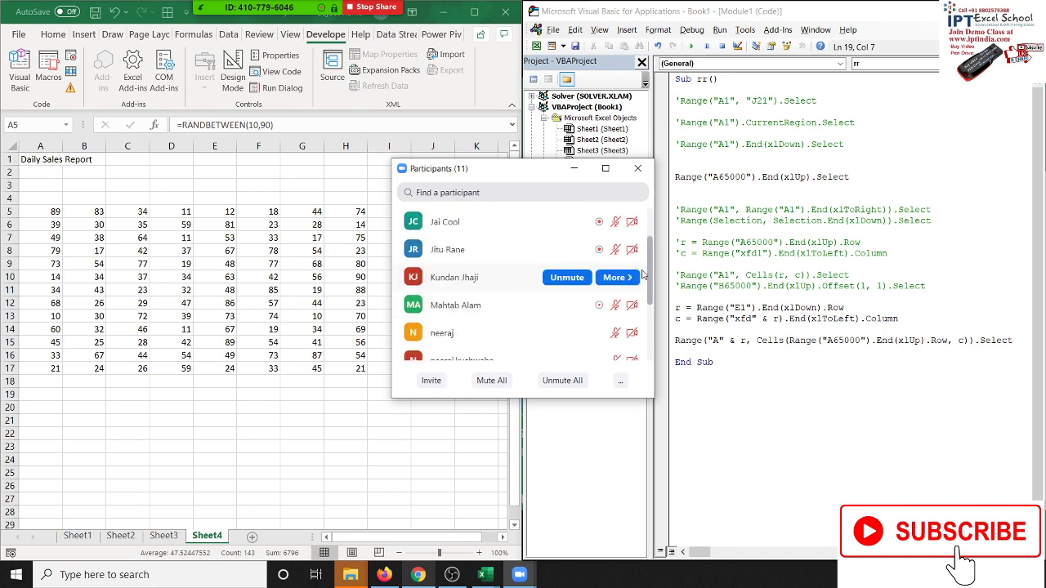
scroll(644, 254, "up", 1)
left_click(719, 296)
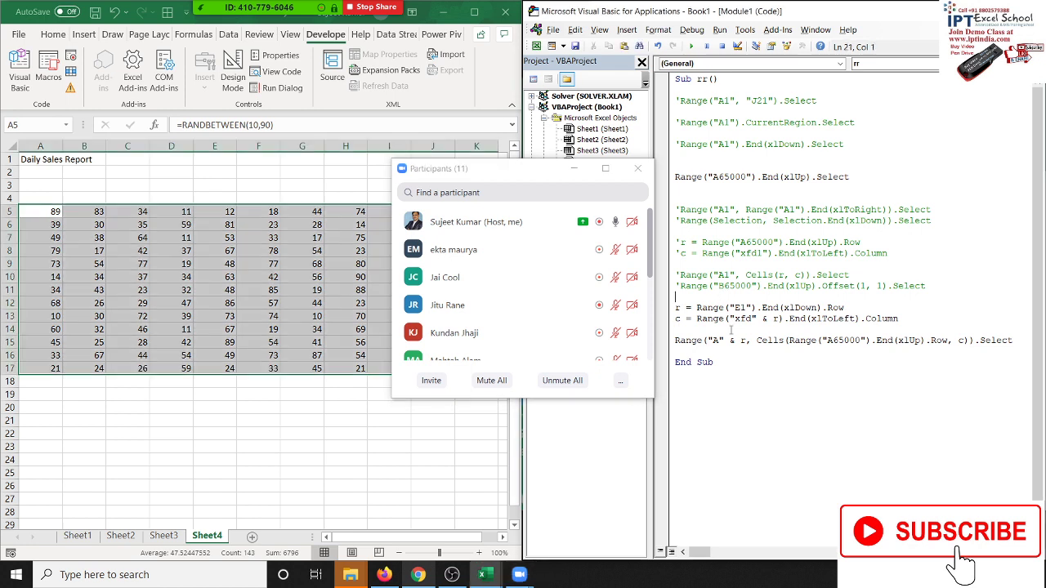
left_click_drag(735, 367, 672, 76)
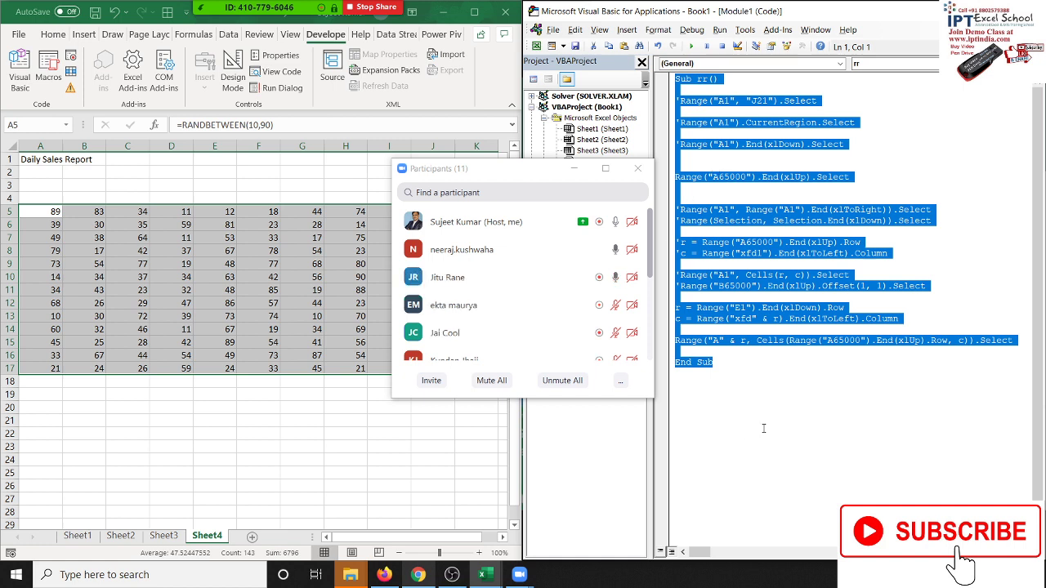
Step: Mute a participant's microphone in Zoom and close the participants list
mouse_move(637, 338)
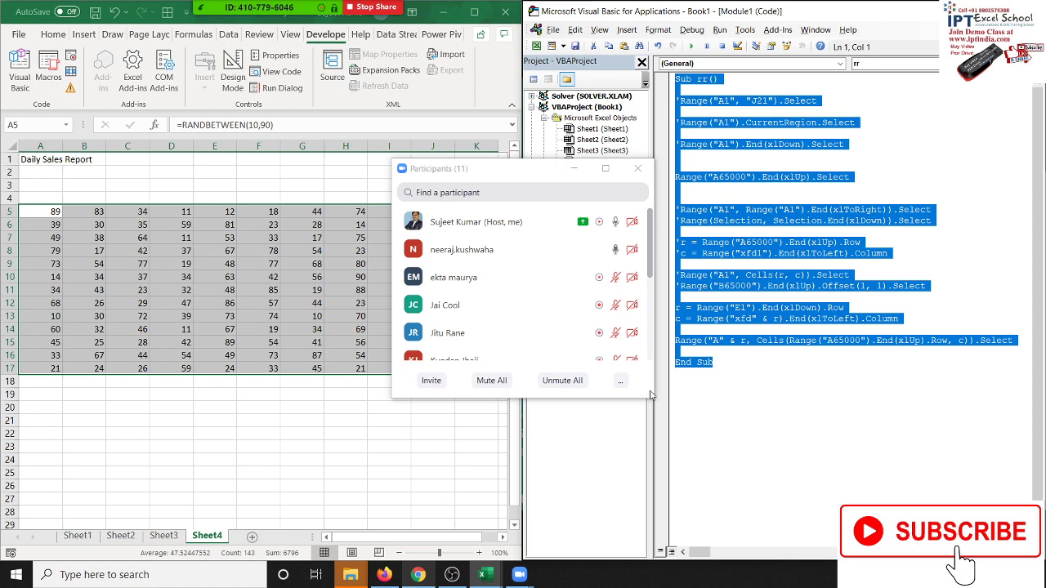
left_click(585, 276)
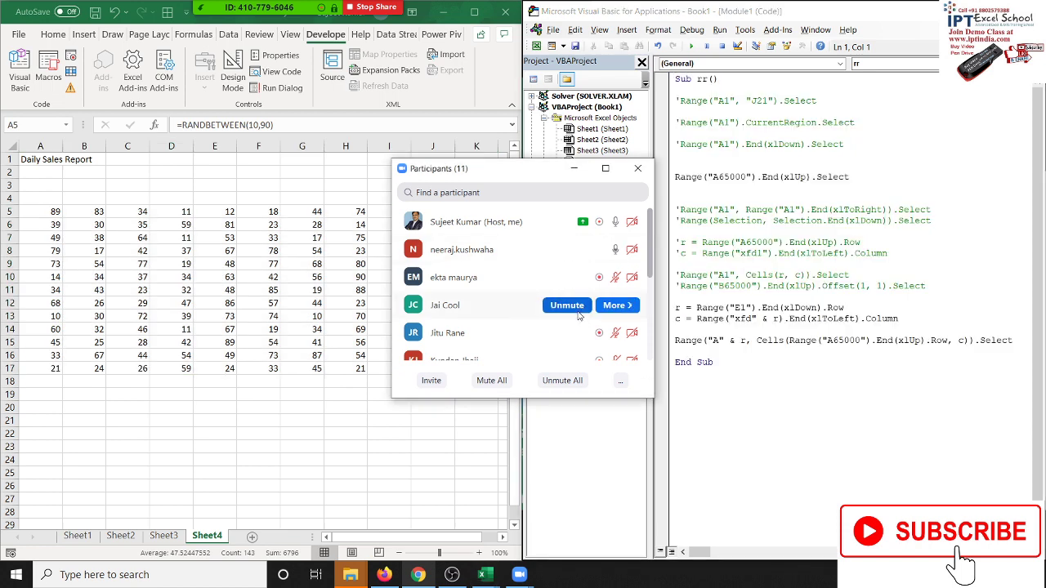
mouse_move(574, 281)
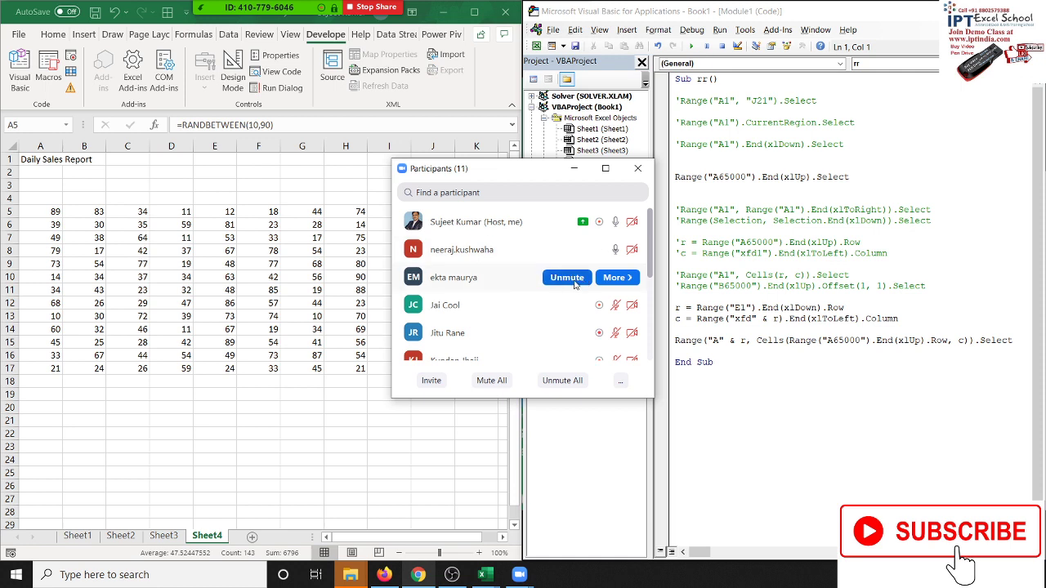
mouse_move(581, 263)
left_click(585, 256)
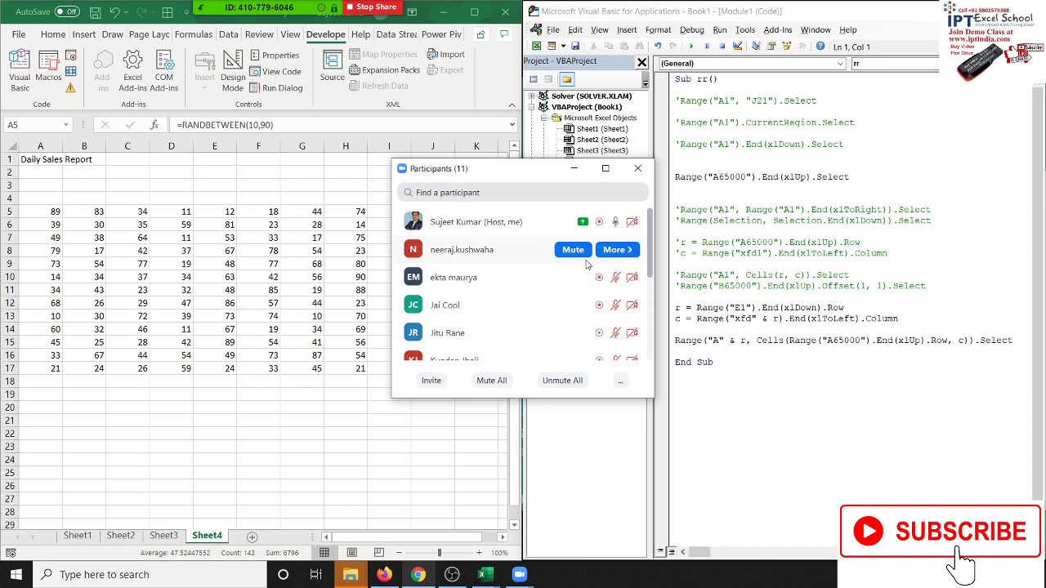
mouse_move(589, 280)
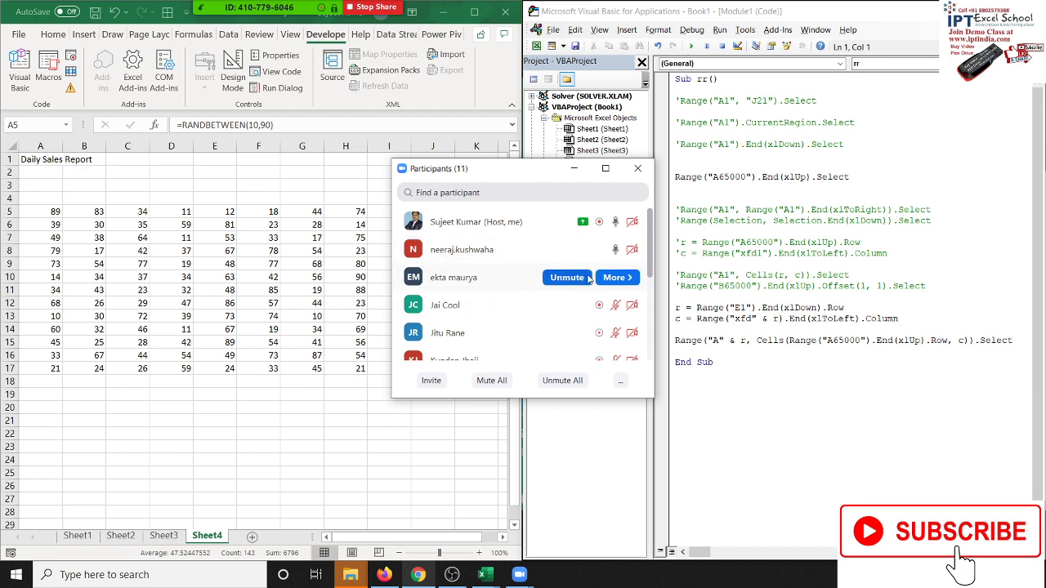
left_click(588, 251)
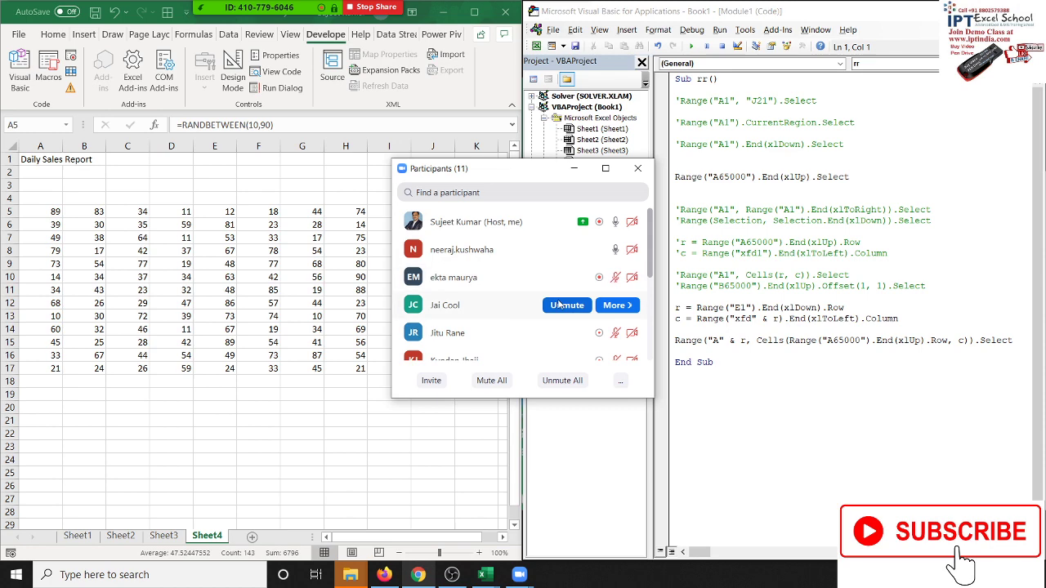
left_click(651, 172)
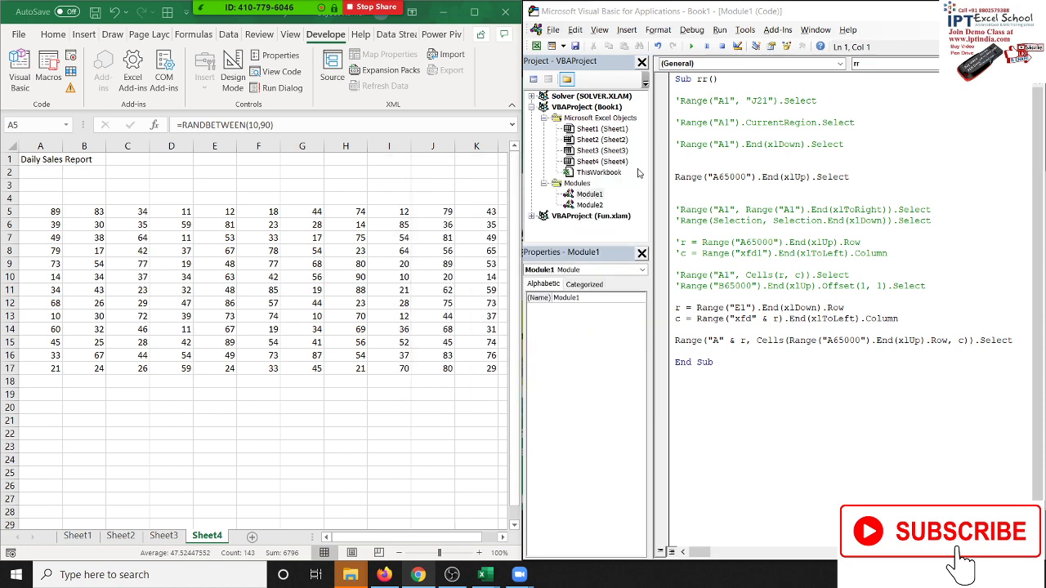
Step: End the 'VBA Macros Programming in Hindi' live stream from the YouTube Studio dashboard
left_click(418, 576)
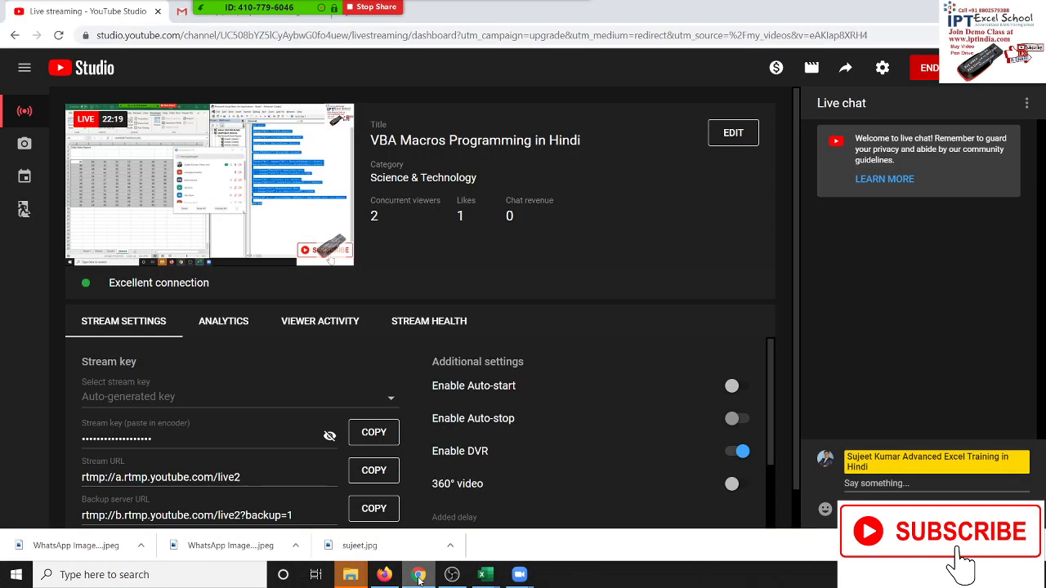
left_click(929, 68)
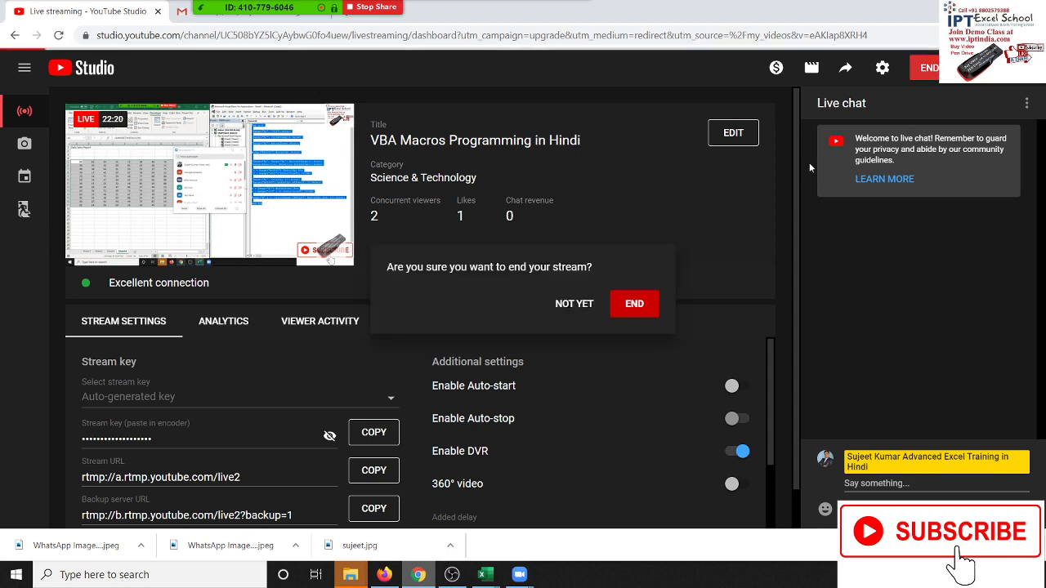
left_click(635, 304)
left_click(452, 575)
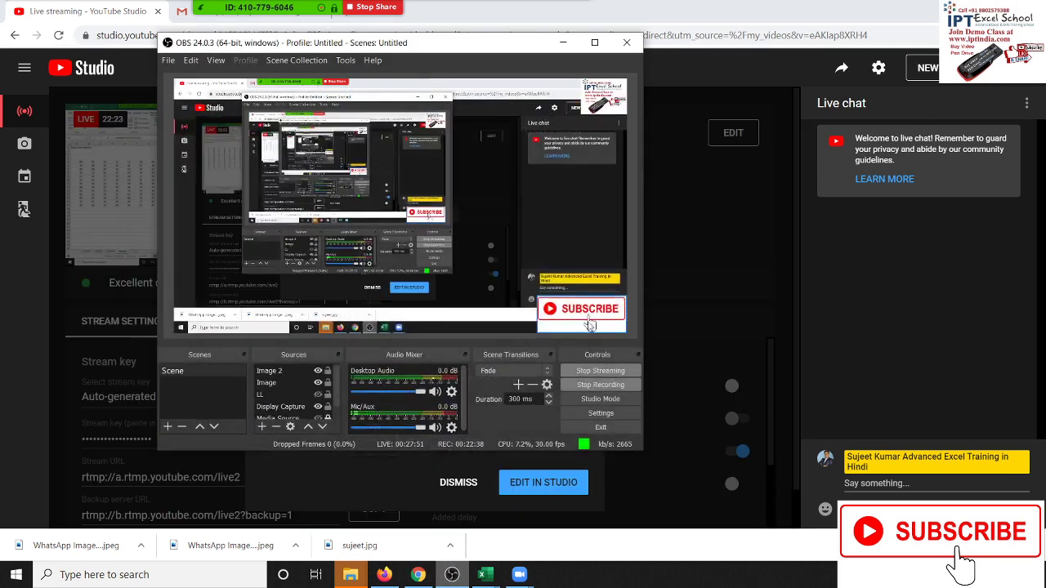